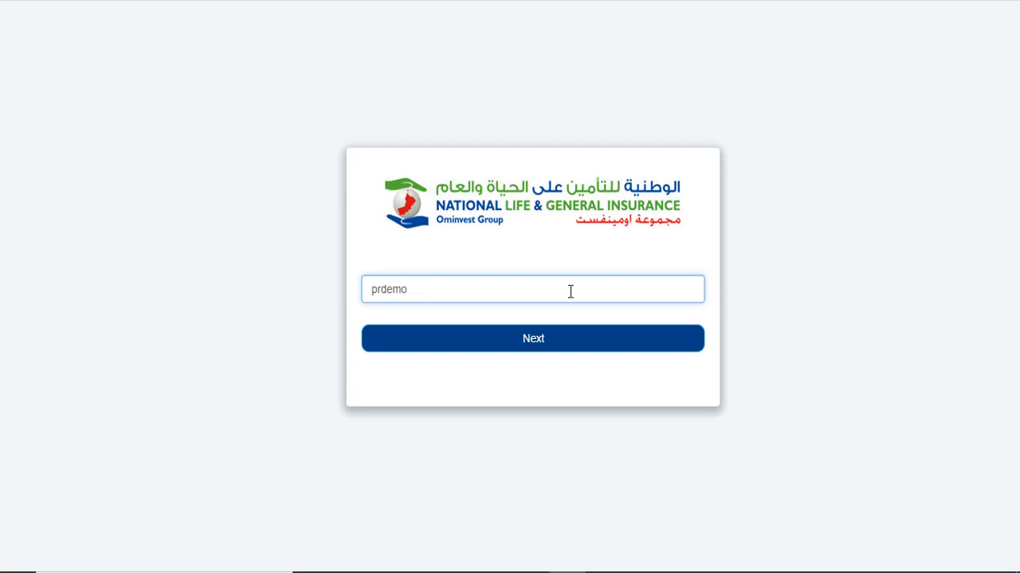
- Submit the username, visit the forgotten-password page, then return to the username step
{"action": "key", "text": "Return"}
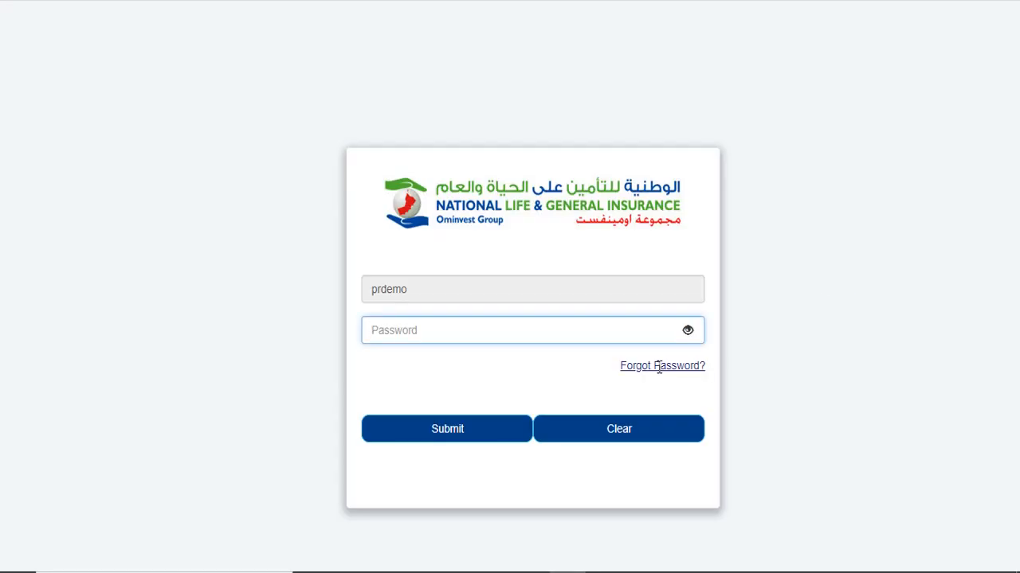
{"action": "left_click", "coordinate": [659, 366]}
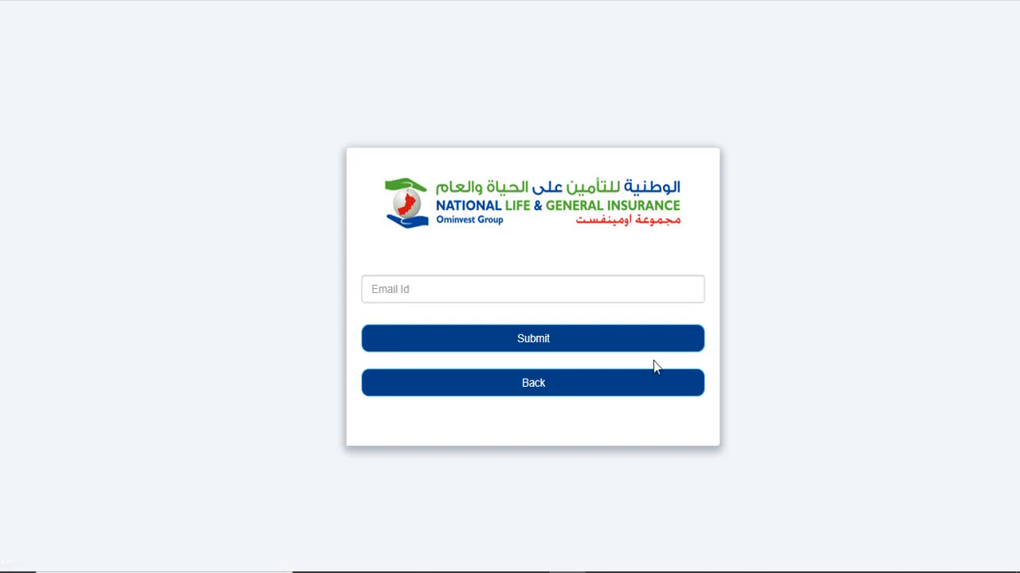
{"action": "left_click", "coordinate": [480, 290]}
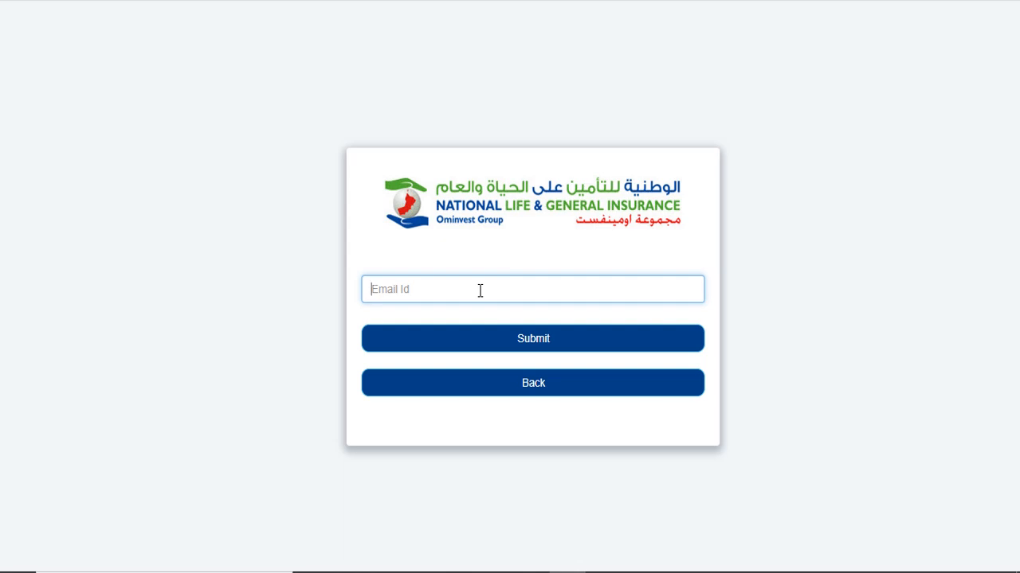
{"action": "left_click", "coordinate": [623, 384]}
- Sign in with the provider's username and account password
{"action": "left_click", "coordinate": [475, 288]}
{"action": "type", "text": "prdemo"}
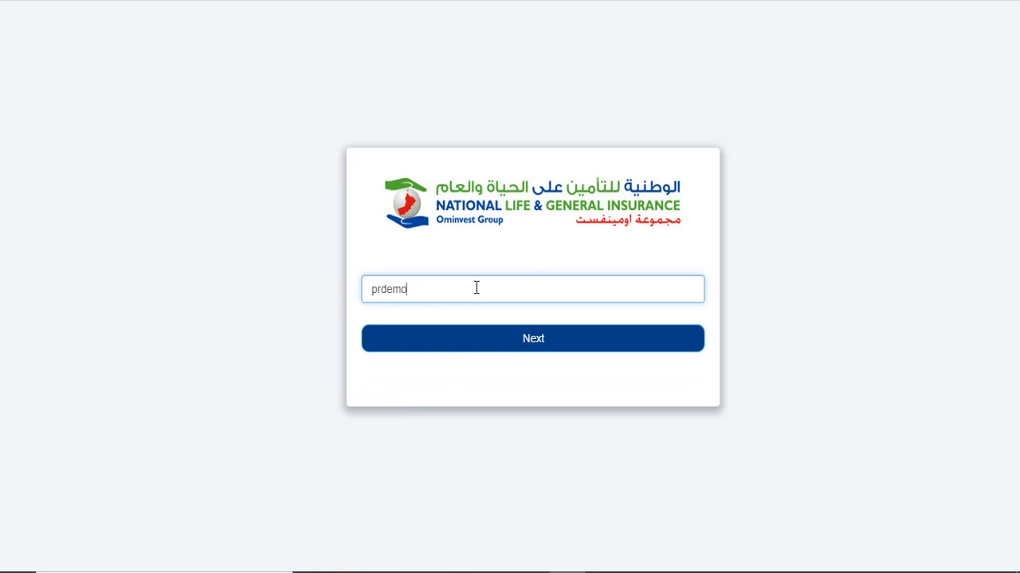
{"action": "key", "text": "Return"}
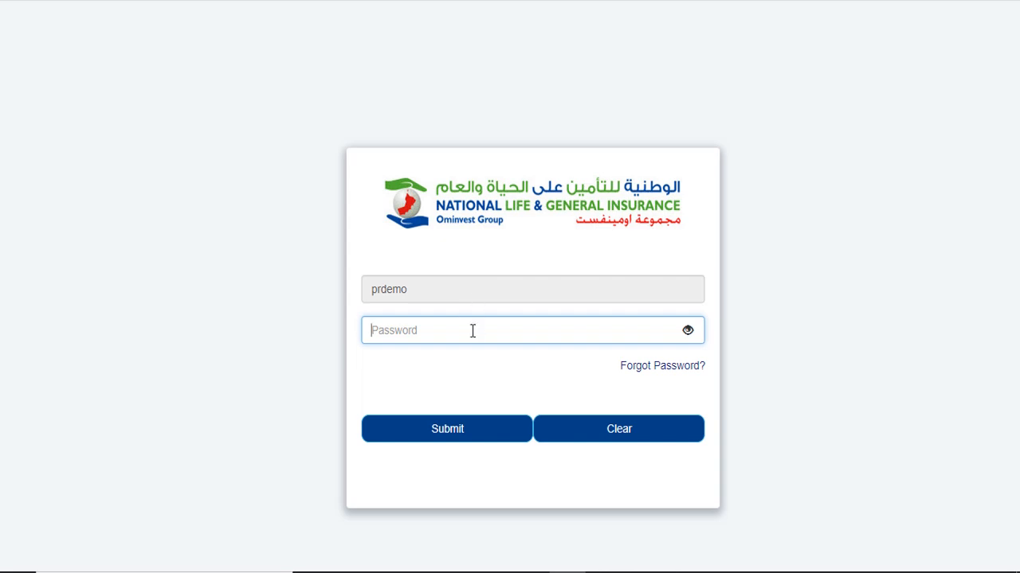
{"action": "type", "text": "********"}
{"action": "left_click", "coordinate": [498, 434]}
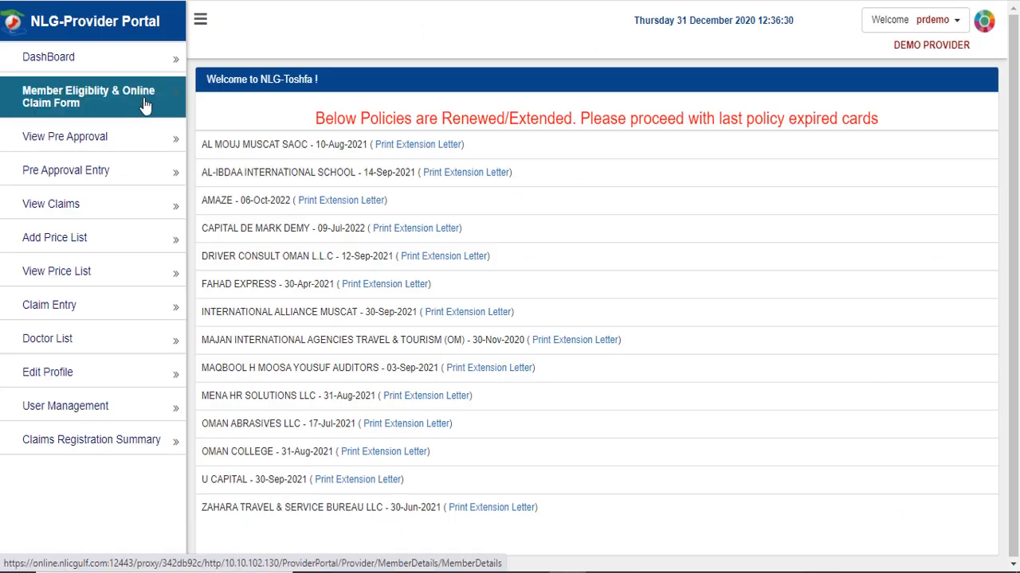
- In the eligibility form, search by Member Id with the pasted id to load the ACTIVE member
{"action": "left_click", "coordinate": [144, 106]}
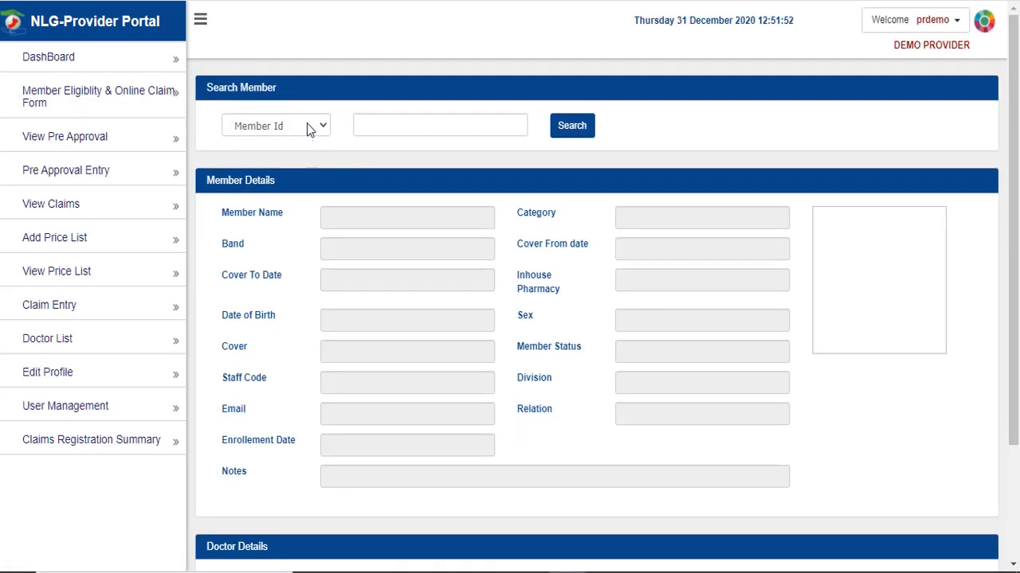
{"action": "left_click", "coordinate": [310, 130]}
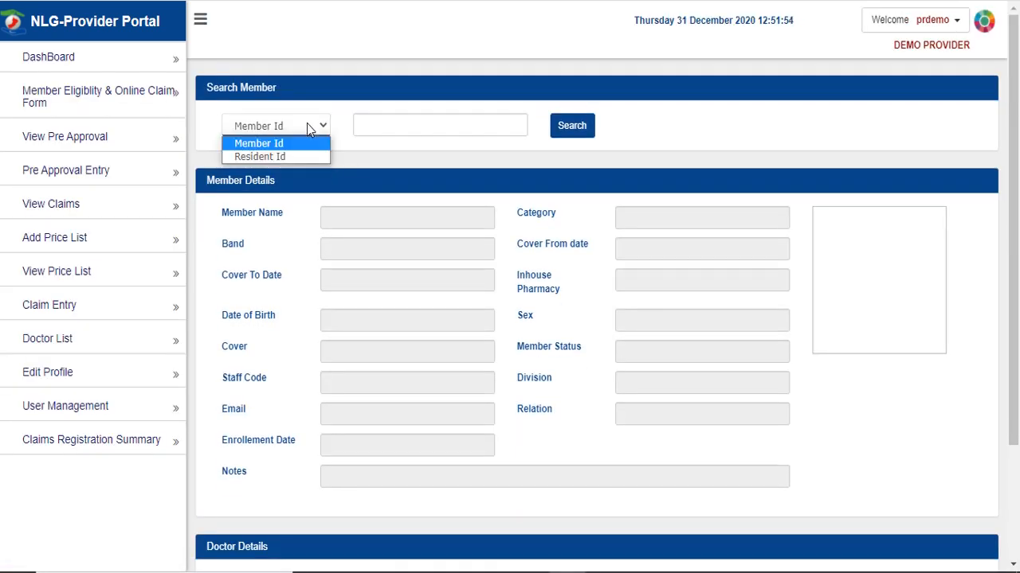
{"action": "left_click", "coordinate": [304, 157]}
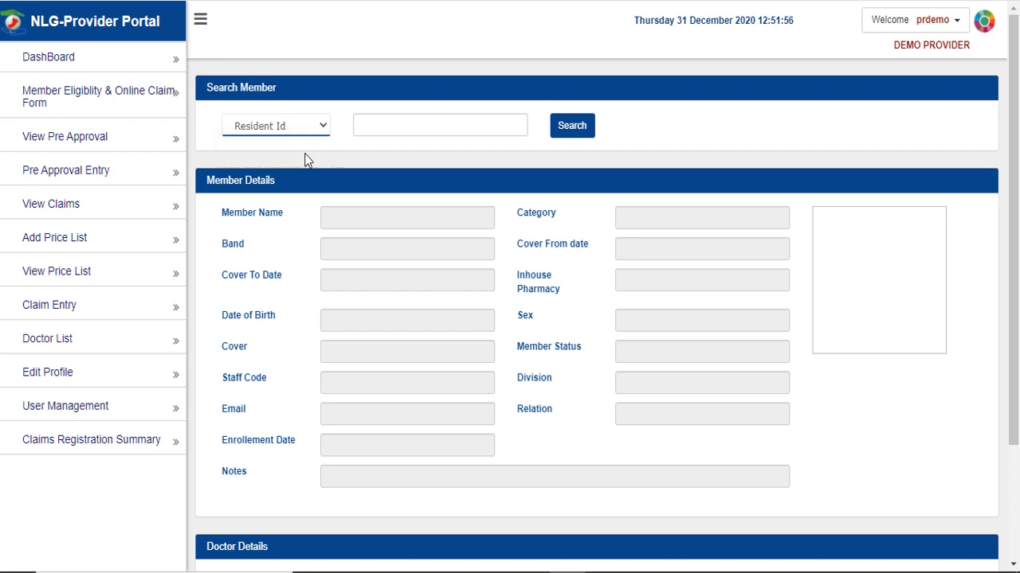
{"action": "left_click", "coordinate": [300, 136]}
{"action": "left_click", "coordinate": [296, 143]}
{"action": "left_click", "coordinate": [432, 128]}
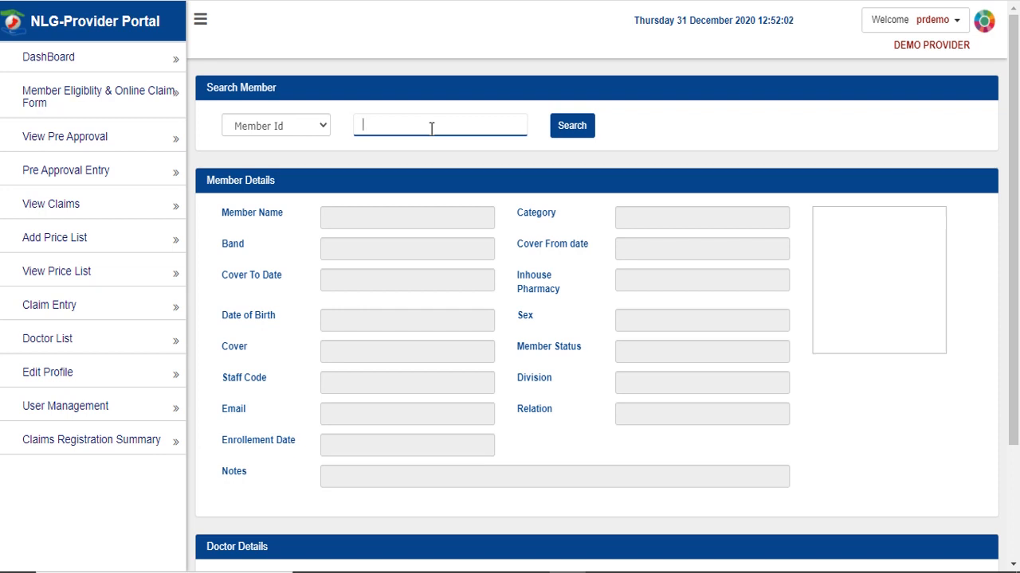
{"action": "left_click", "coordinate": [574, 127]}
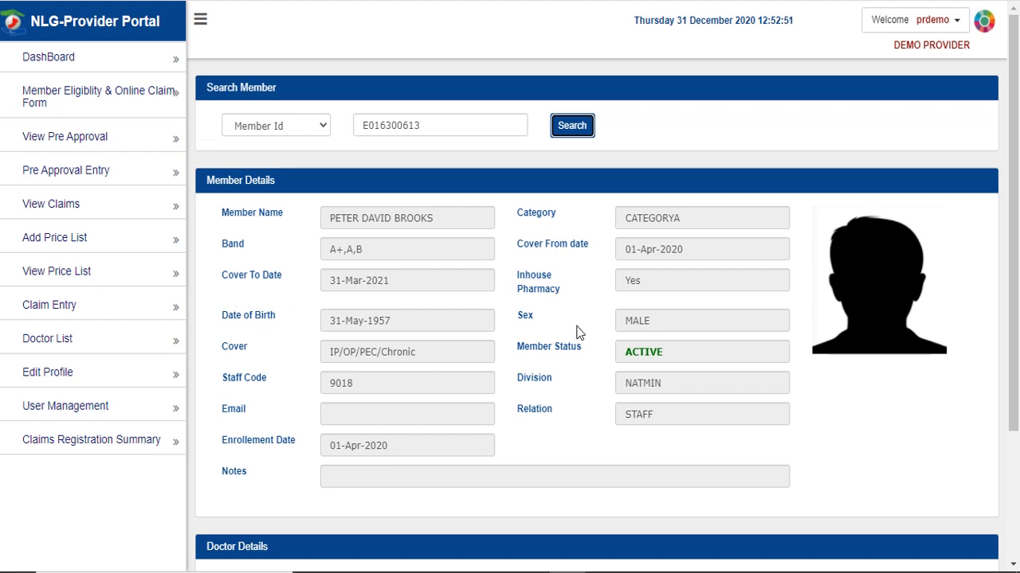
- Choose TRAINER as the doctor name from the suggestions
{"action": "scroll", "coordinate": [576, 332], "scroll_direction": "down", "scroll_amount": 2}
{"action": "left_click", "coordinate": [414, 422]}
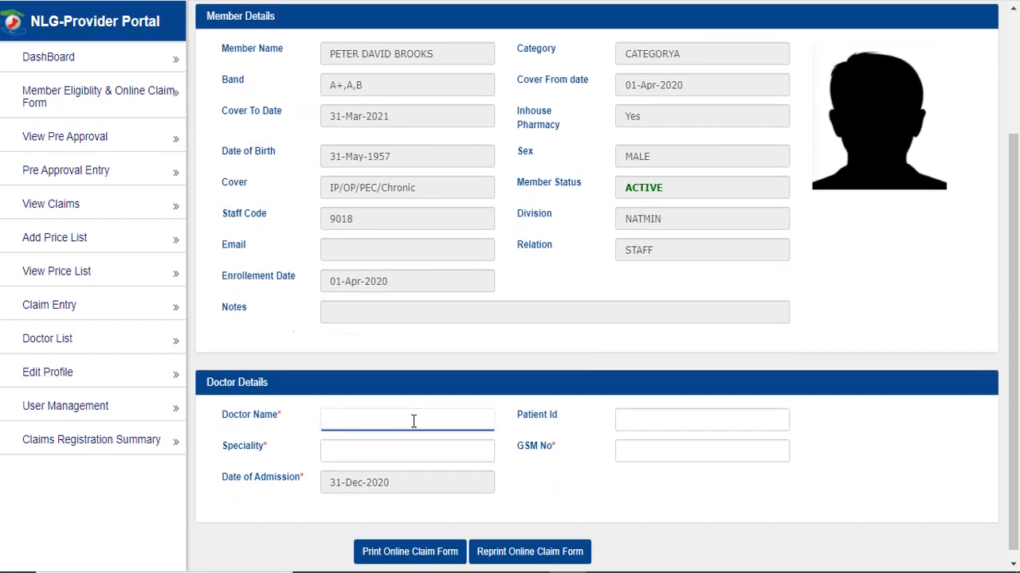
{"action": "type", "text": "train"}
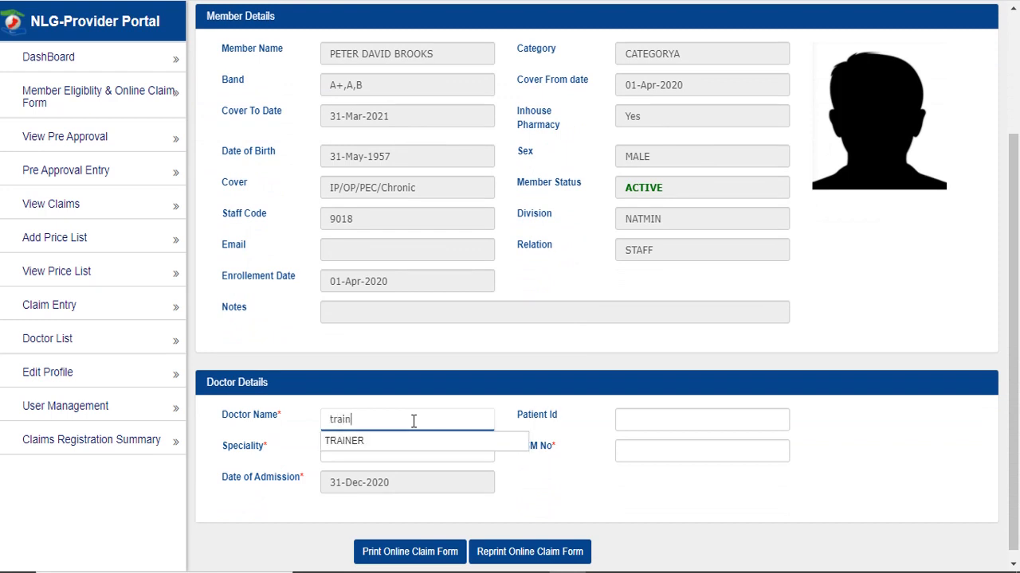
{"action": "left_click", "coordinate": [419, 443]}
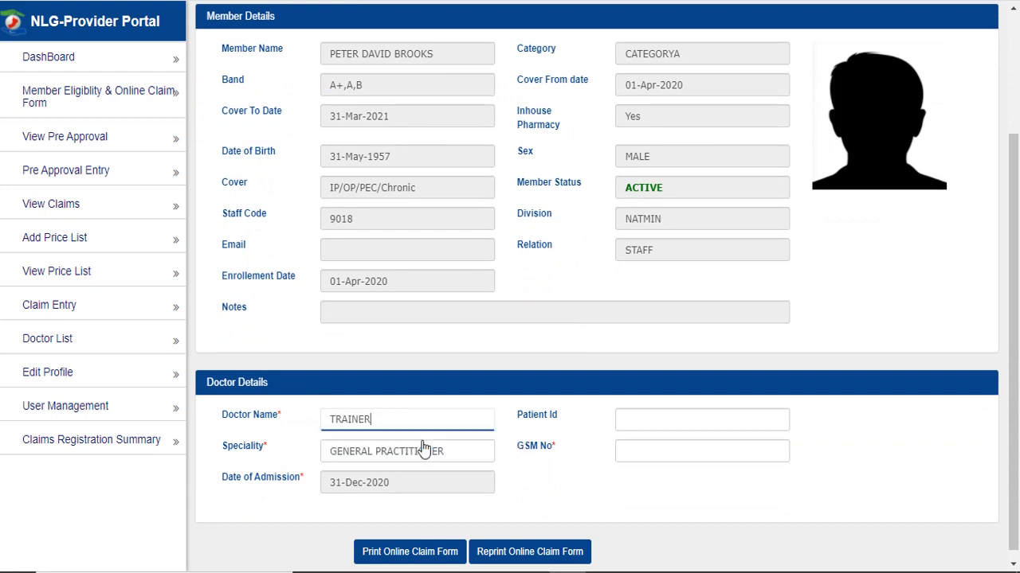
- Enter the patient's id and GSM number, then generate the printable online claim form
{"action": "left_click", "coordinate": [639, 419]}
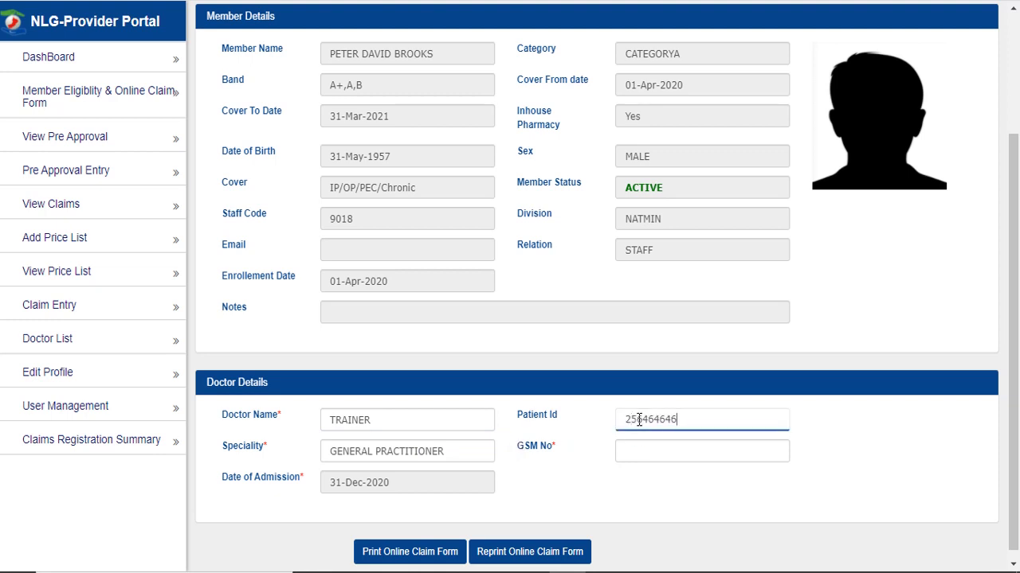
{"action": "key", "text": "Tab"}
{"action": "key", "text": "Tab"}
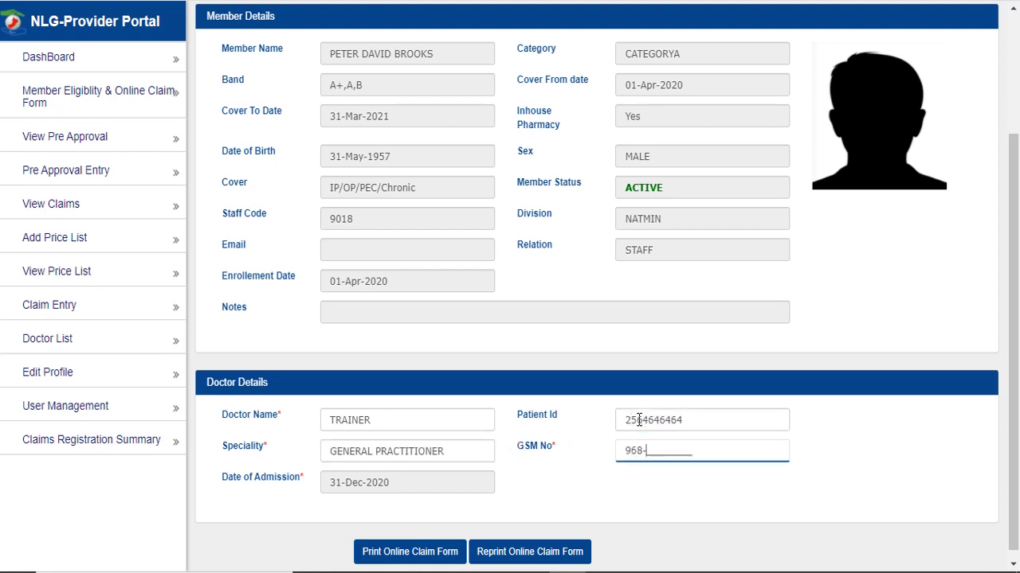
{"action": "left_click", "coordinate": [450, 523]}
{"action": "left_click", "coordinate": [430, 555]}
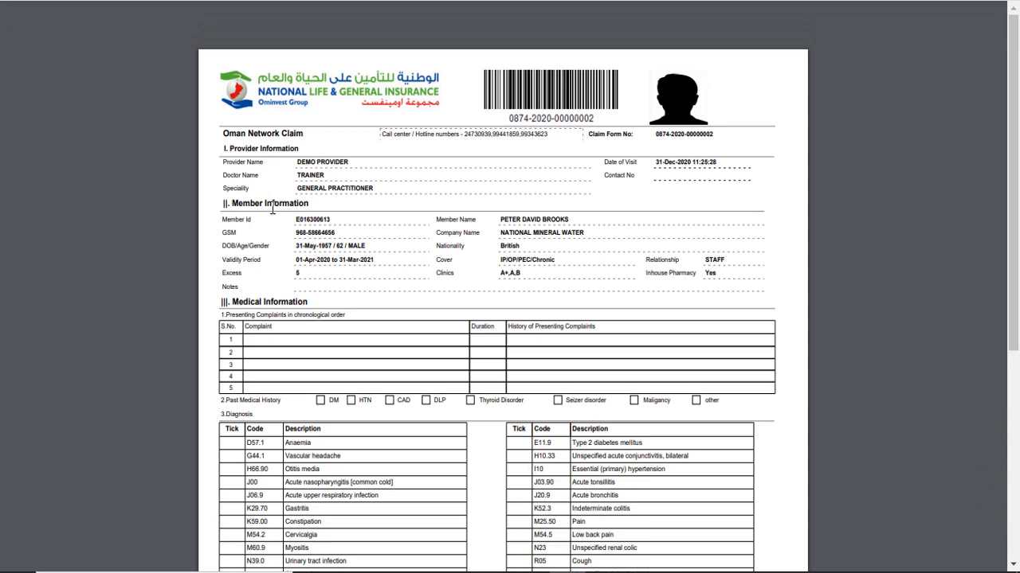
- Review the PDF claim form, close it, and list previous claim forms for reprinting
{"action": "scroll", "coordinate": [272, 208], "scroll_direction": "down", "scroll_amount": 1}
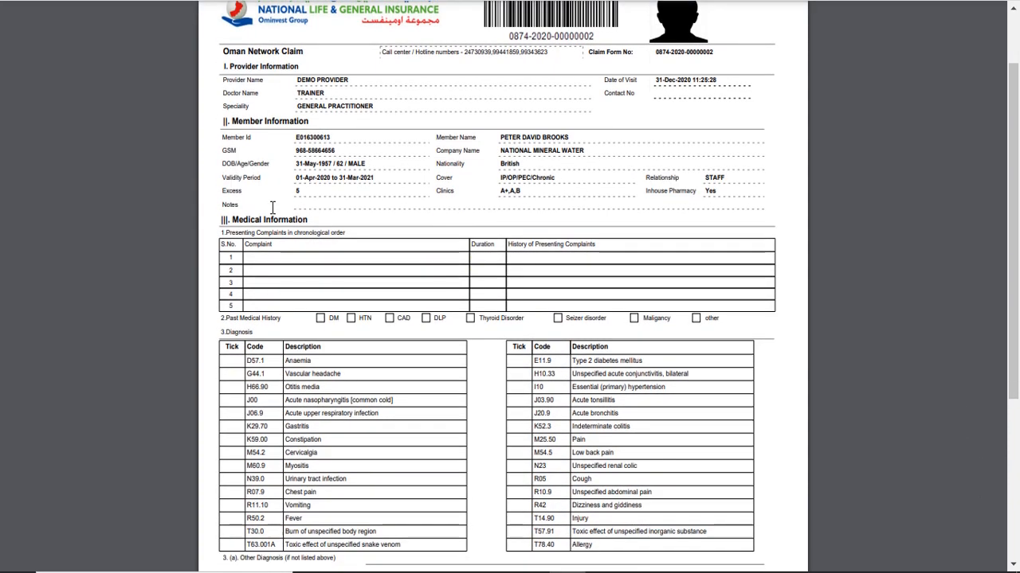
{"action": "scroll", "coordinate": [272, 208], "scroll_direction": "down", "scroll_amount": 1}
{"action": "scroll", "coordinate": [275, 214], "scroll_direction": "up", "scroll_amount": 2}
{"action": "key", "text": "ctrl+w"}
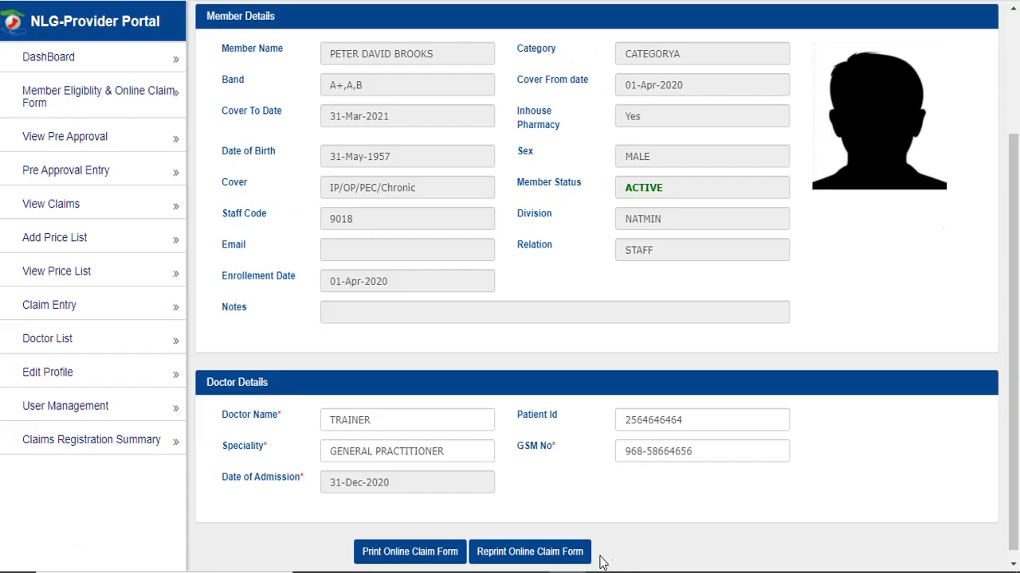
{"action": "left_click", "coordinate": [581, 562]}
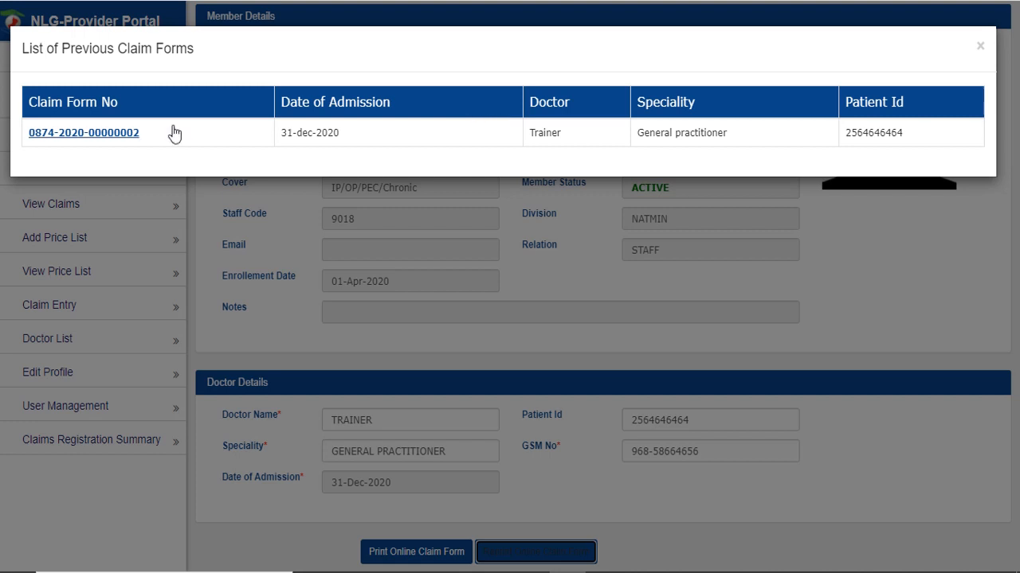
{"action": "left_click", "coordinate": [109, 137]}
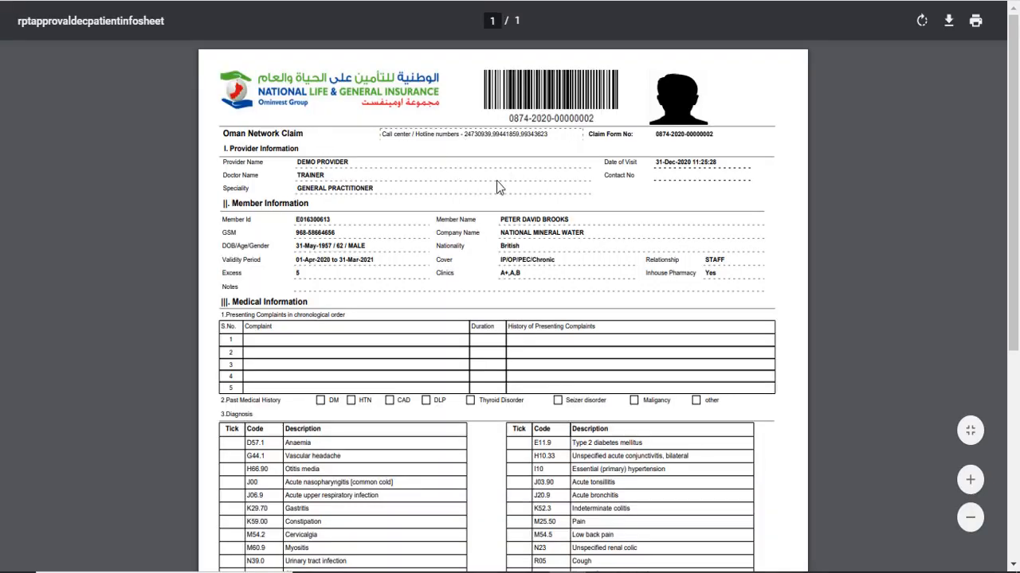
{"action": "key", "text": "ctrl+w"}
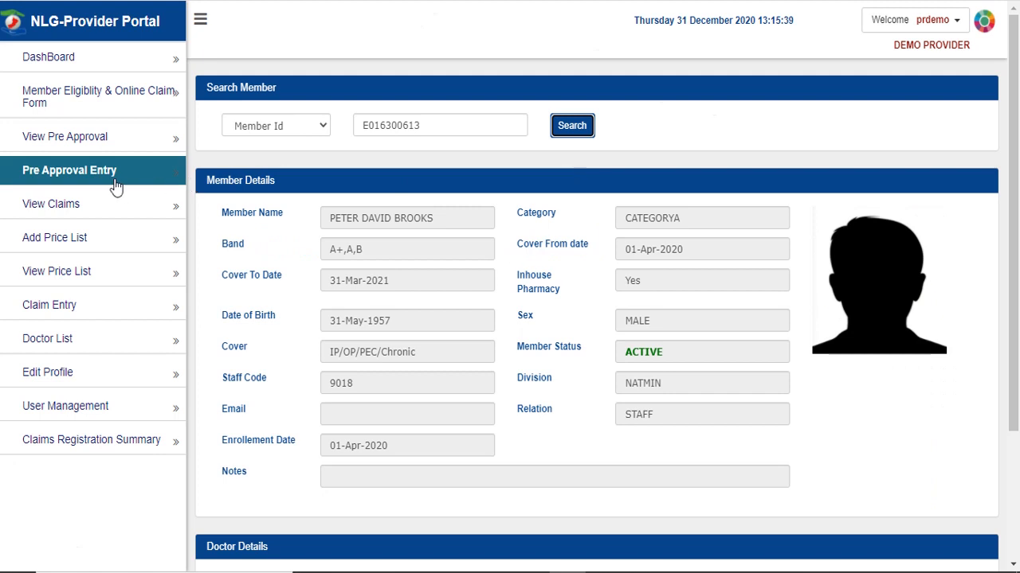
- Start a pre-approval as In Patient, Medical Management, with Emergency request nature
{"action": "left_click", "coordinate": [134, 175]}
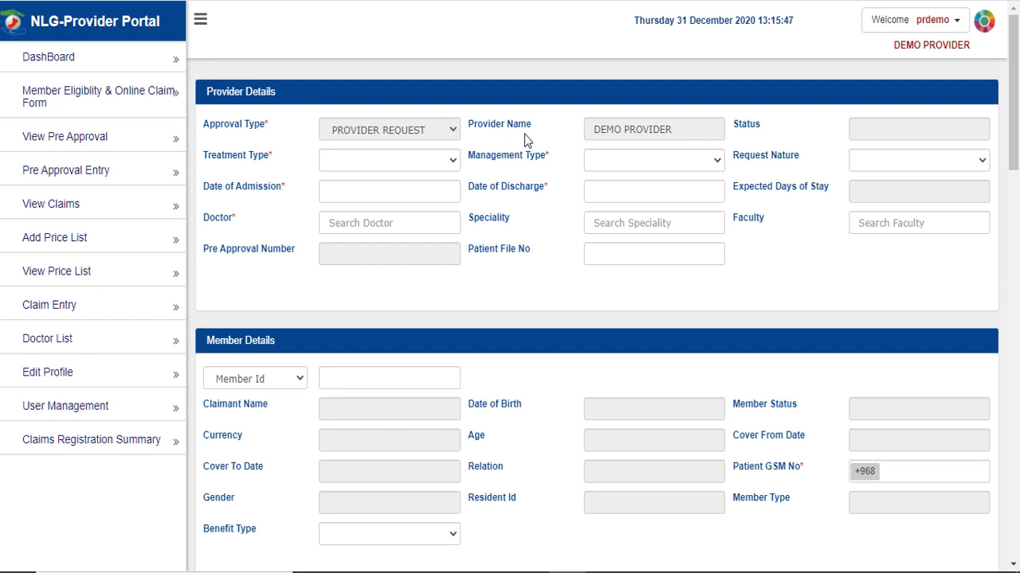
{"action": "left_click", "coordinate": [420, 160]}
{"action": "left_click", "coordinate": [420, 190]}
{"action": "left_click", "coordinate": [656, 159]}
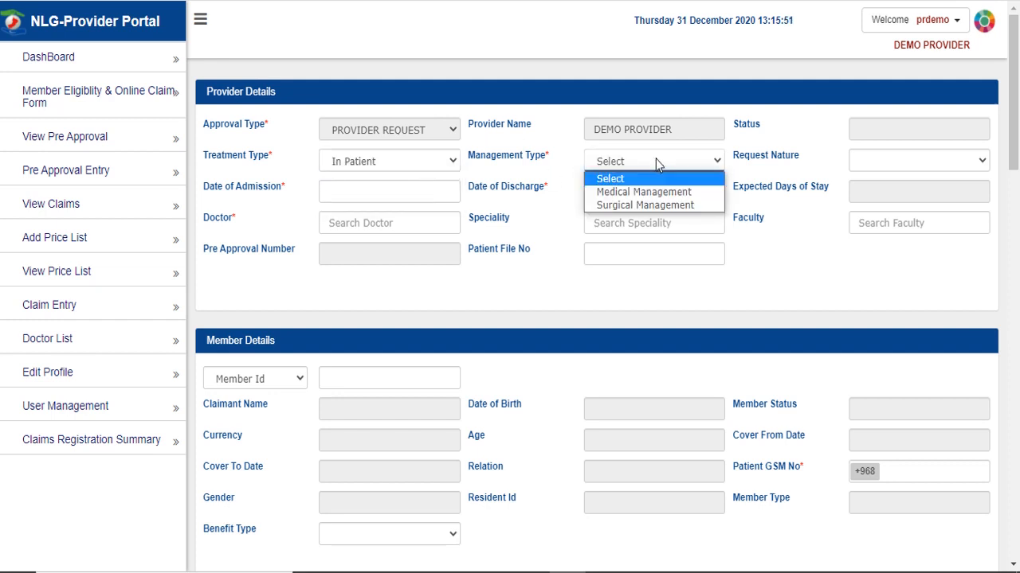
{"action": "left_click", "coordinate": [642, 192]}
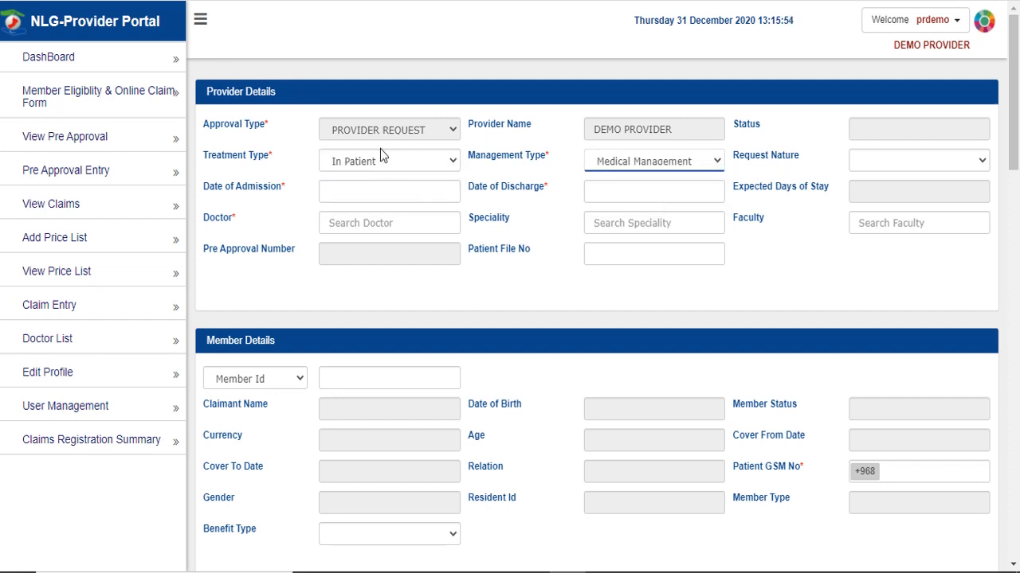
{"action": "left_click", "coordinate": [383, 158]}
{"action": "left_click", "coordinate": [778, 199]}
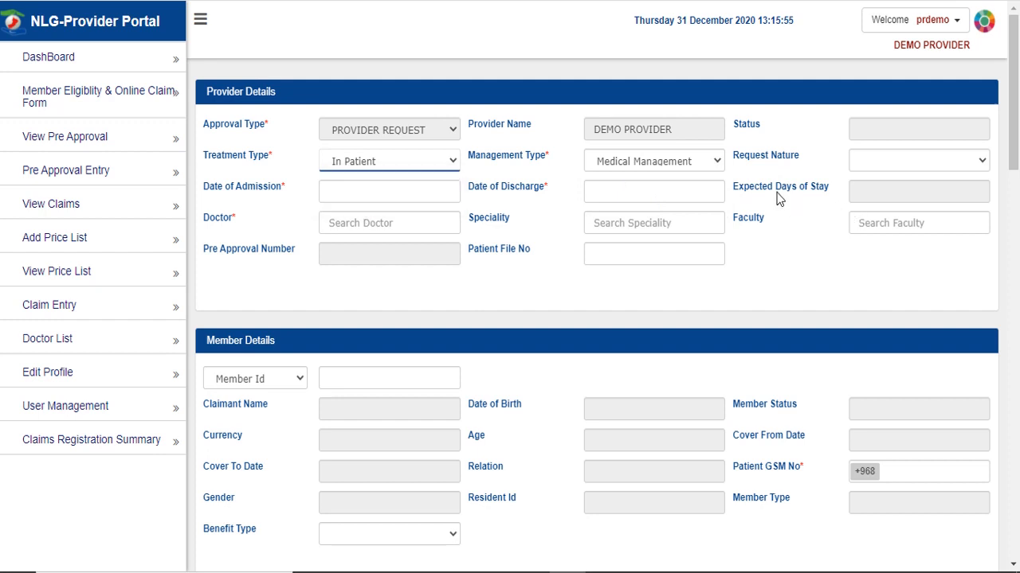
{"action": "left_click", "coordinate": [893, 166]}
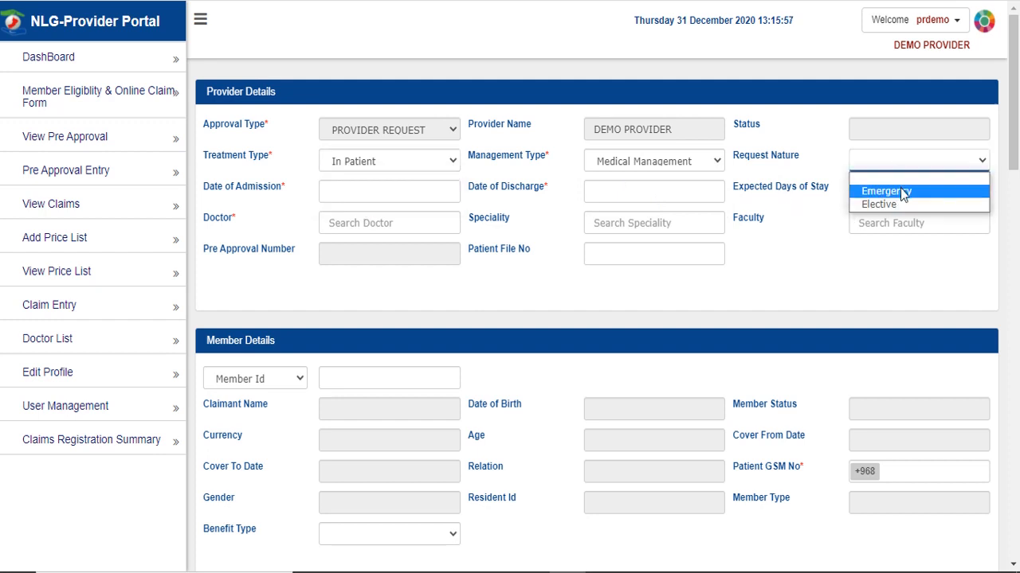
{"action": "left_click", "coordinate": [900, 192]}
- Set admission date 30-Dec-2020 and discharge date 02-Jan-2021
{"action": "left_click", "coordinate": [372, 189]}
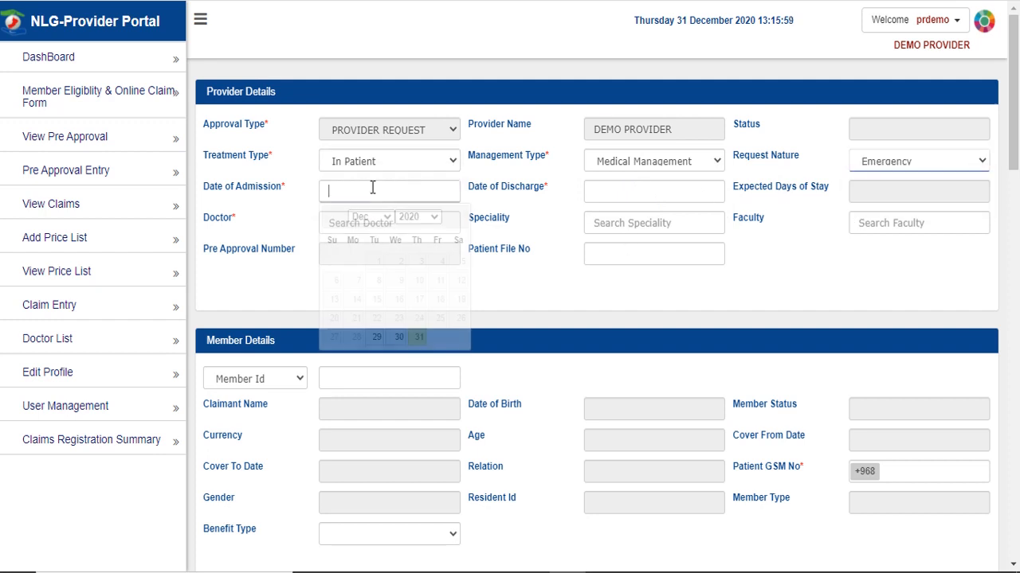
{"action": "left_click", "coordinate": [398, 336]}
{"action": "left_click", "coordinate": [634, 188]}
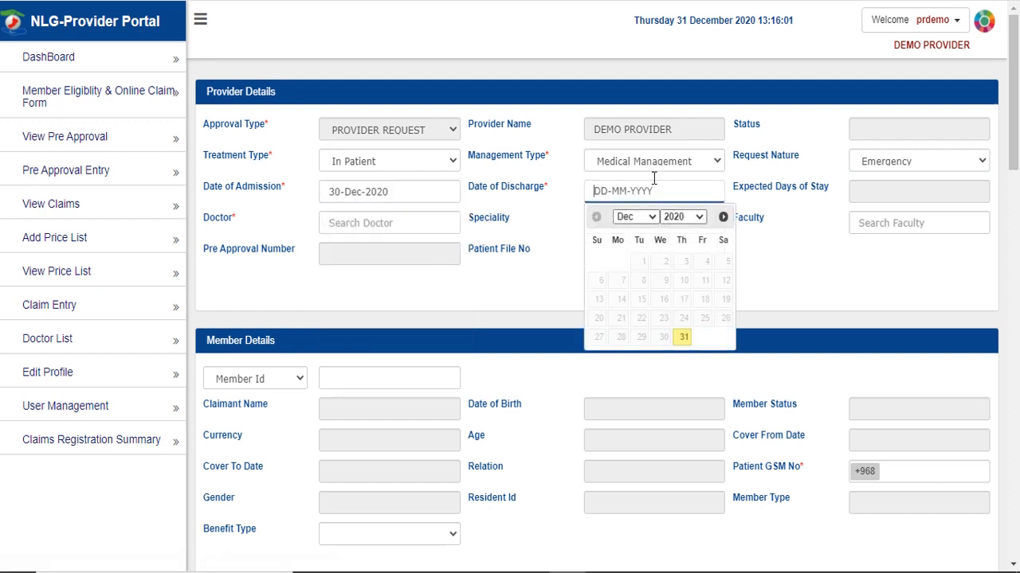
{"action": "left_click", "coordinate": [723, 217]}
{"action": "left_click", "coordinate": [727, 263]}
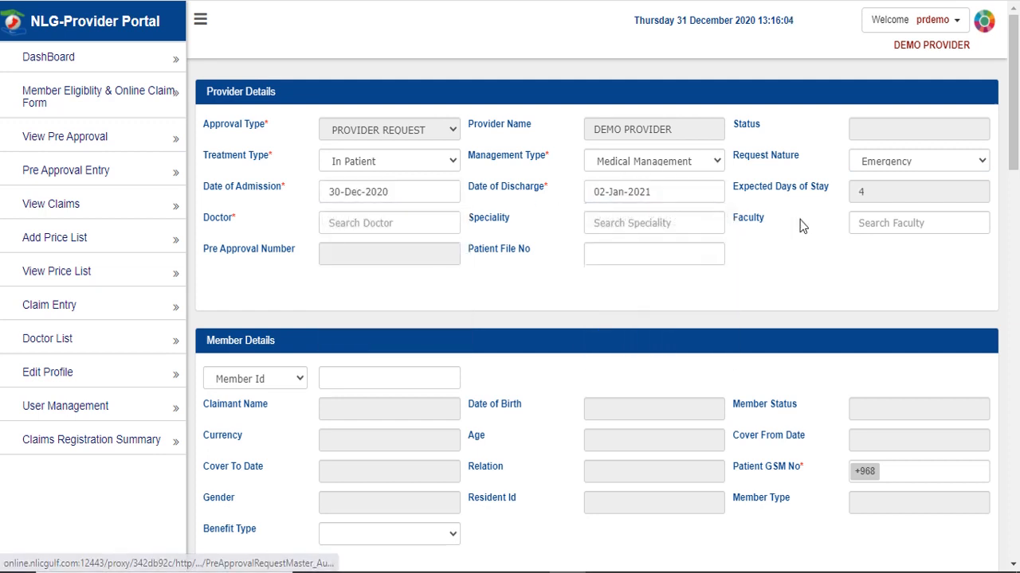
- Assign doctor TRAINER and enter the patient file number
{"action": "left_click", "coordinate": [381, 224]}
{"action": "type", "text": "trai"}
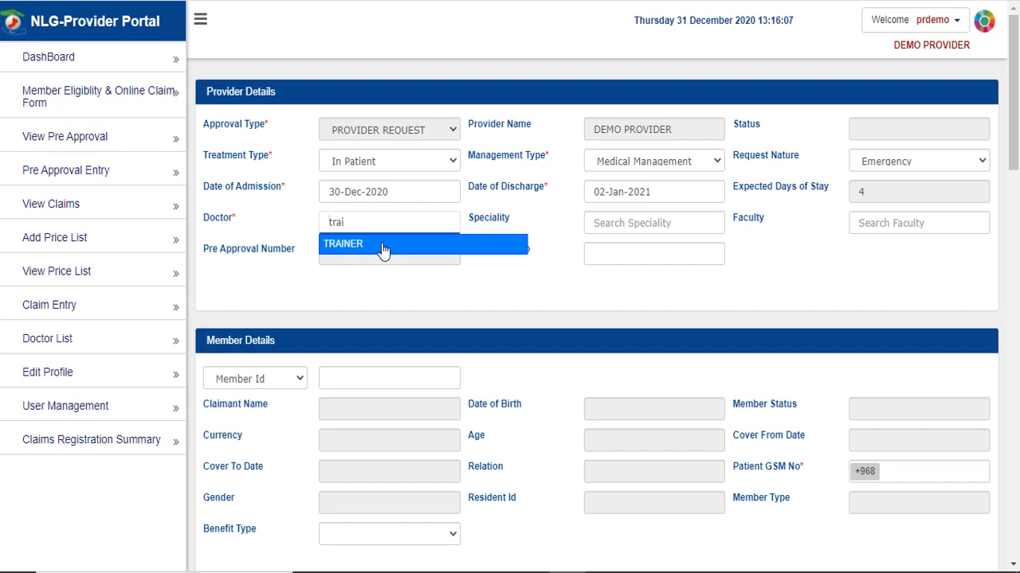
{"action": "left_click", "coordinate": [383, 247]}
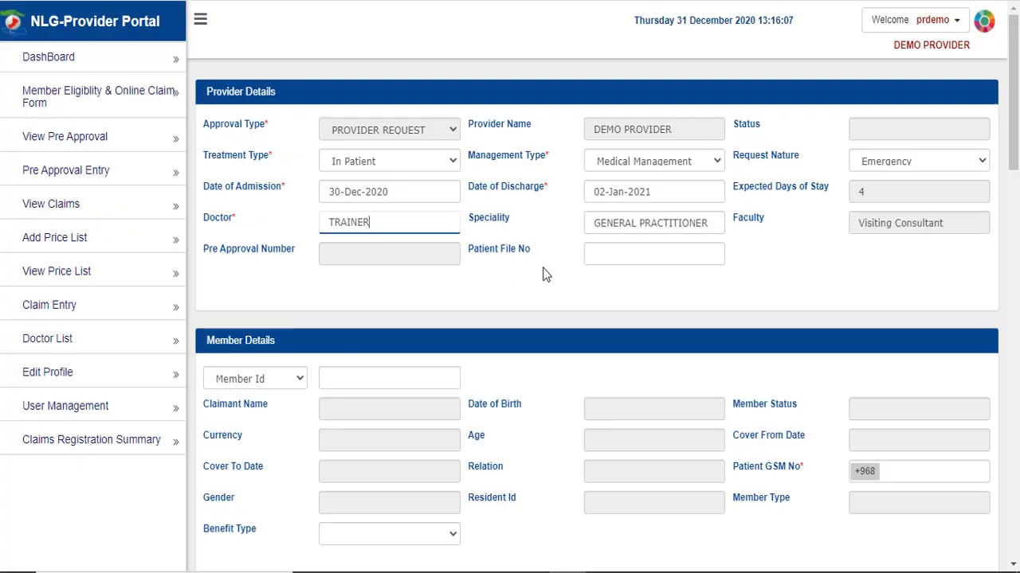
{"action": "left_click", "coordinate": [643, 251]}
{"action": "type", "text": "2564646665"}
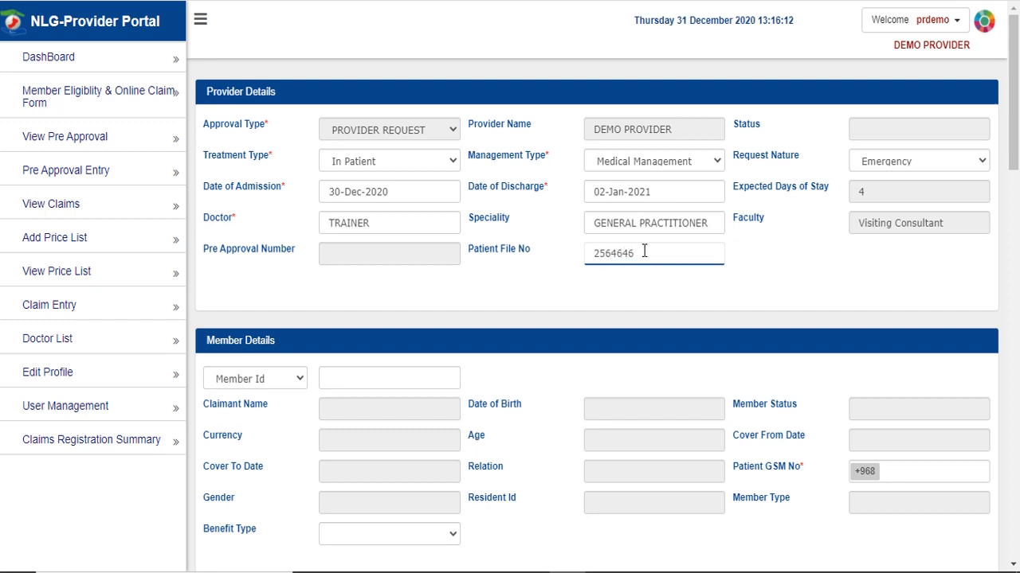
{"action": "left_click", "coordinate": [362, 379]}
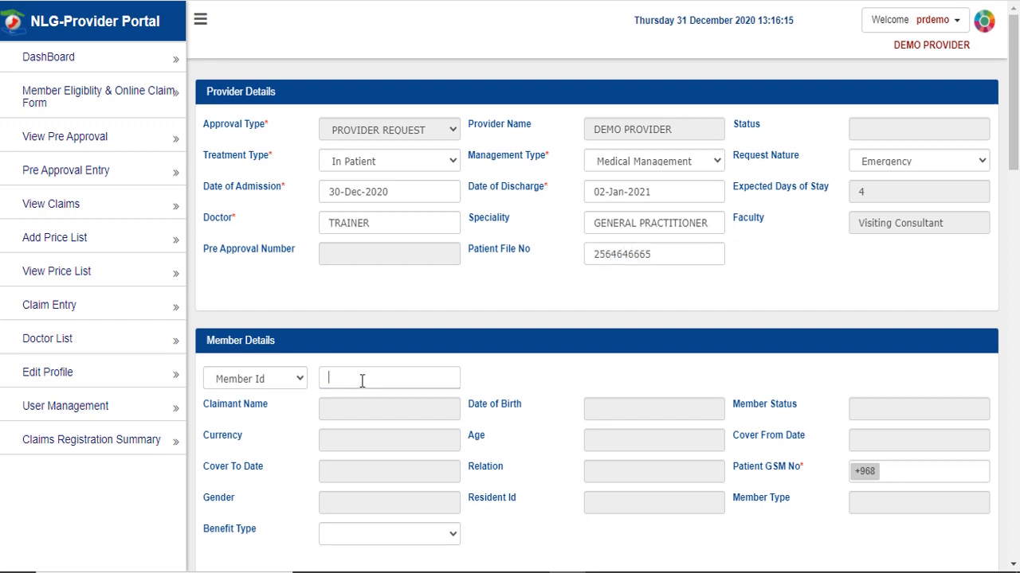
- Load the member's details by pasting their ID with ID type Member Id
{"action": "left_click", "coordinate": [273, 380]}
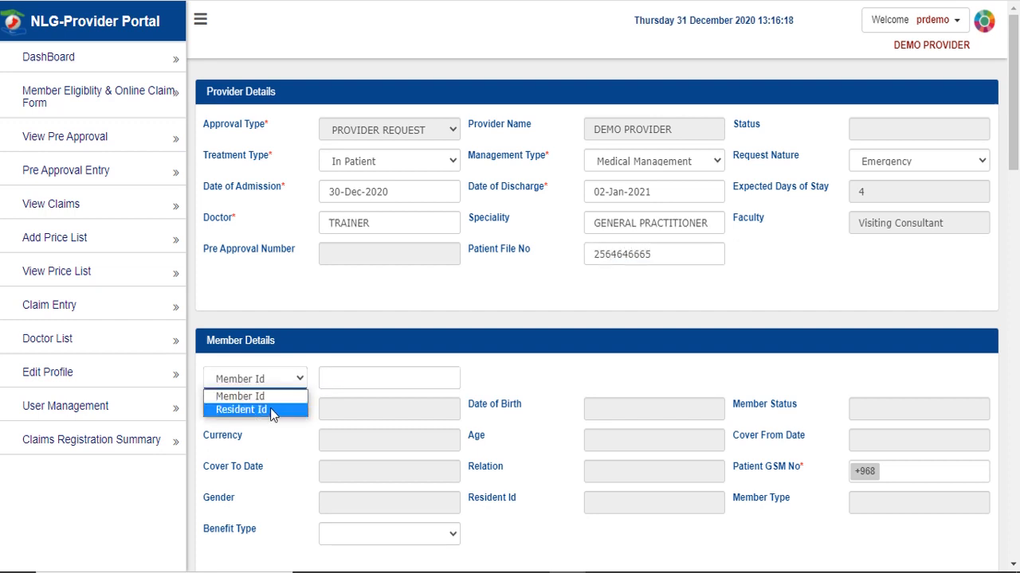
{"action": "left_click", "coordinate": [272, 411]}
{"action": "left_click", "coordinate": [278, 384]}
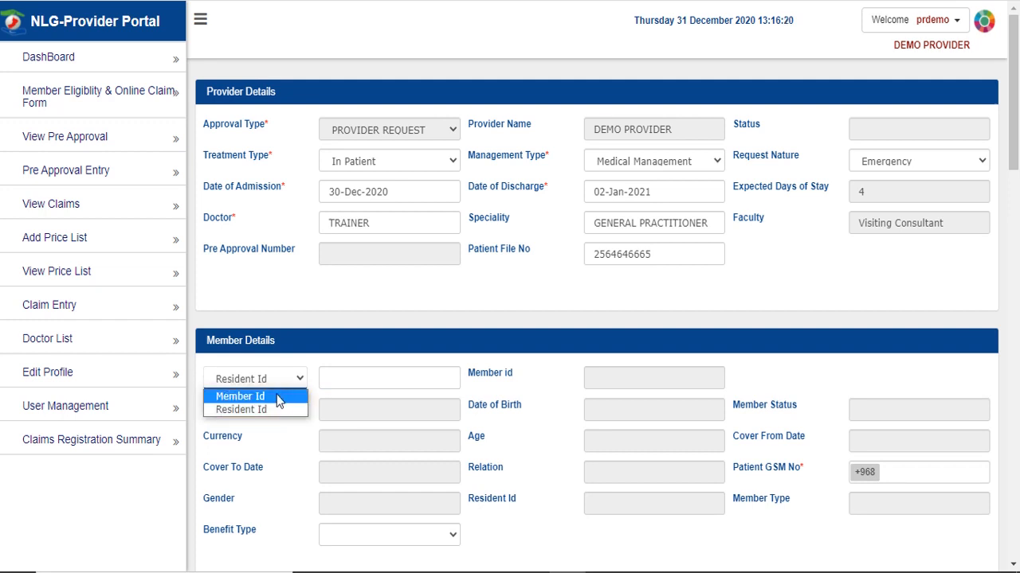
{"action": "left_click", "coordinate": [276, 394]}
{"action": "left_click", "coordinate": [371, 378]}
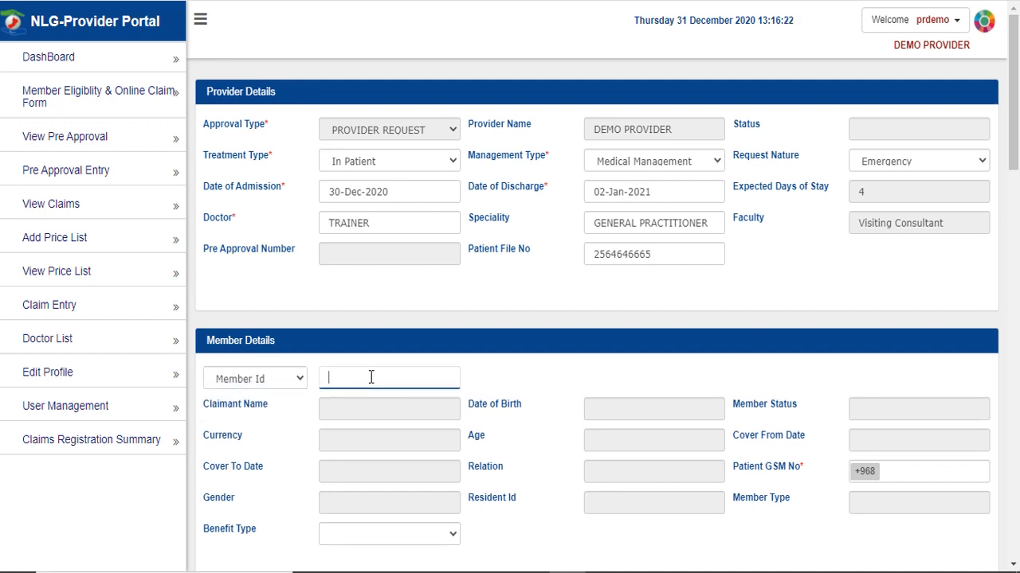
{"action": "left_click", "coordinate": [508, 378]}
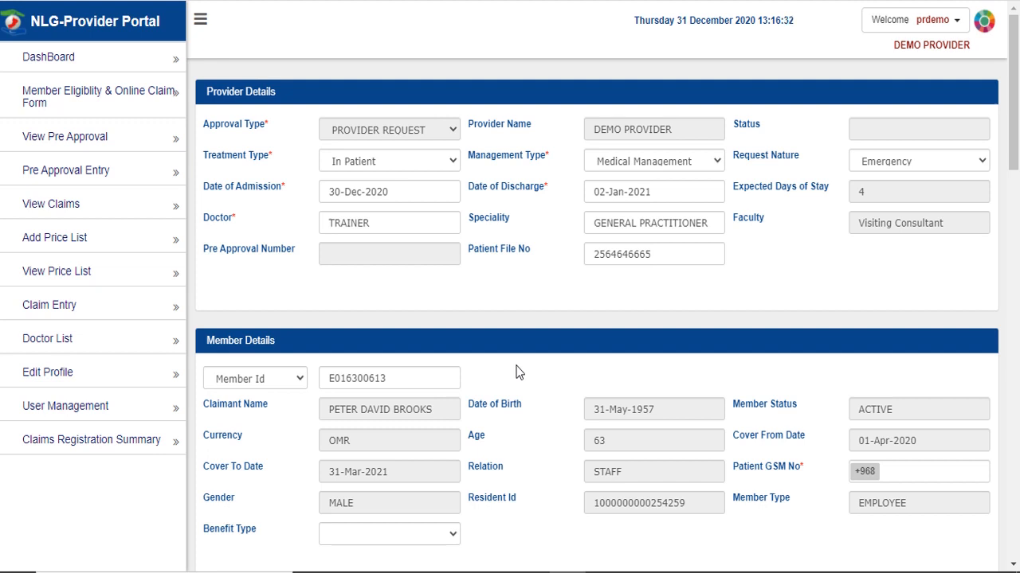
- Enter the patient's GSM number and set Benefit Type to BASIC
{"action": "left_click", "coordinate": [910, 477]}
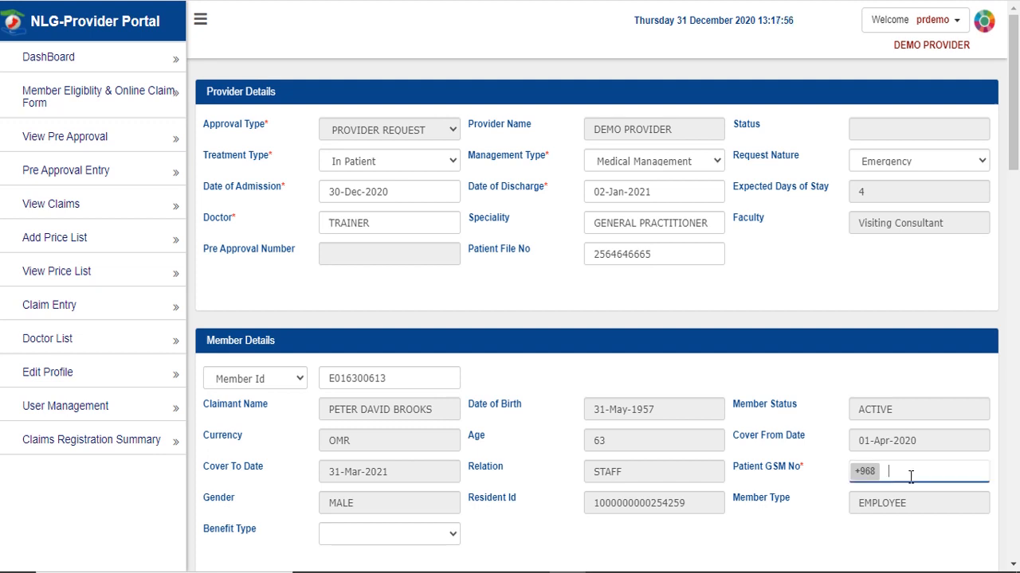
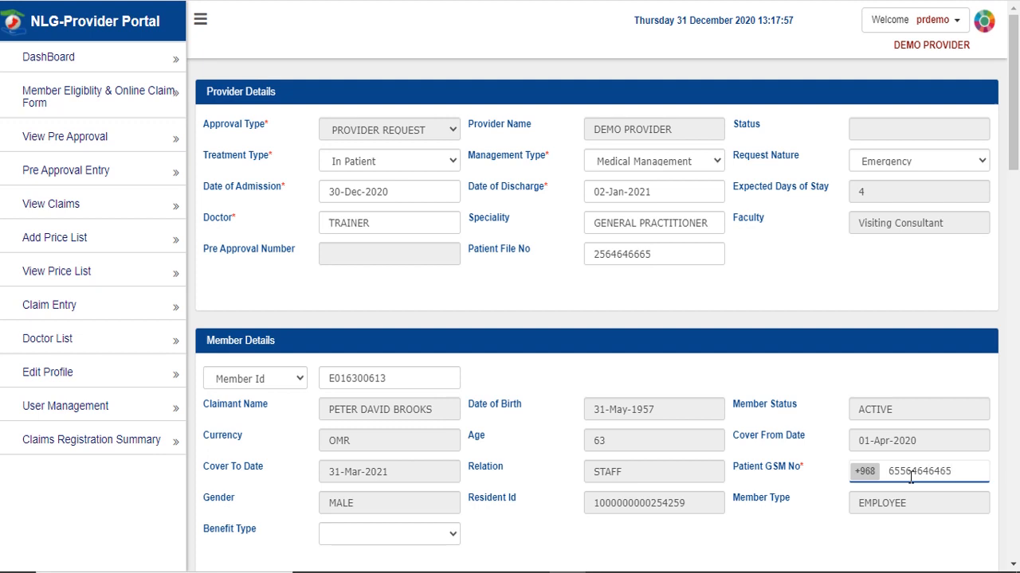
{"action": "left_click", "coordinate": [592, 549]}
{"action": "left_click", "coordinate": [433, 537]}
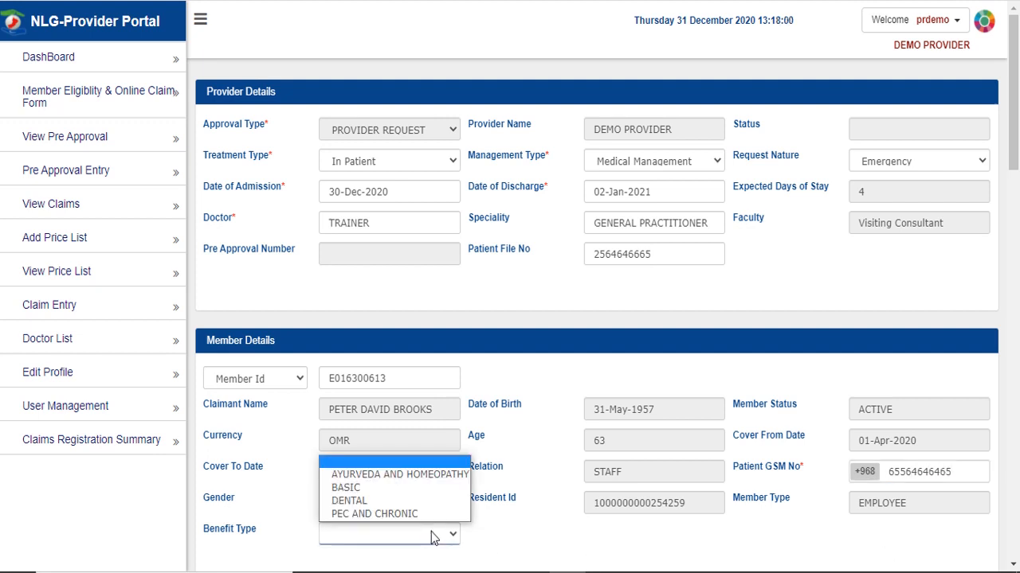
{"action": "left_click", "coordinate": [345, 487]}
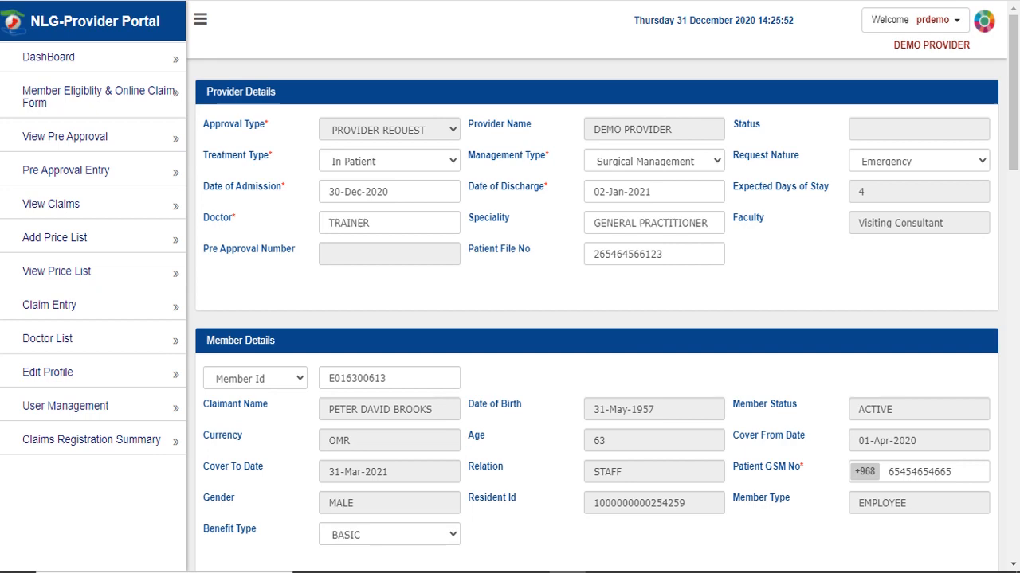
- Type 'Fever with cold' into the Presenting Complaints with Duration field
{"action": "scroll", "coordinate": [757, 182], "scroll_direction": "down", "scroll_amount": 6}
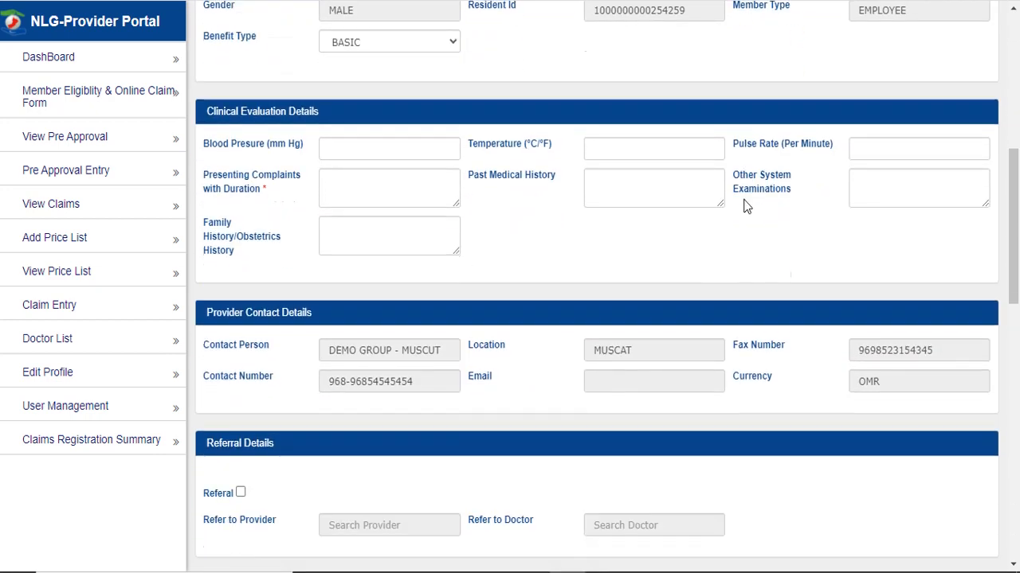
{"action": "scroll", "coordinate": [745, 206], "scroll_direction": "down", "scroll_amount": 1}
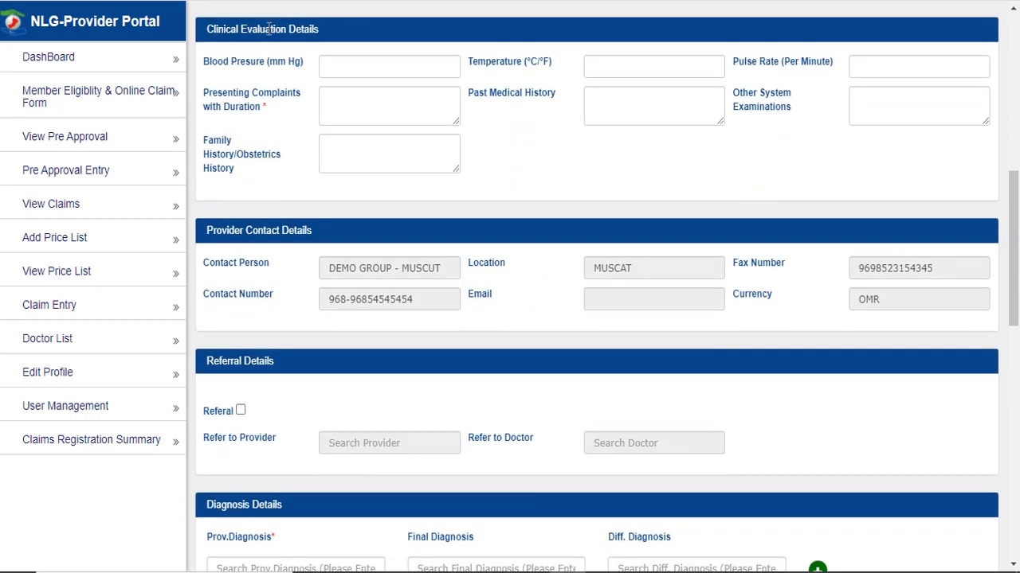
{"action": "triple_click", "coordinate": [269, 30]}
{"action": "left_click", "coordinate": [375, 33]}
{"action": "left_click", "coordinate": [367, 107]}
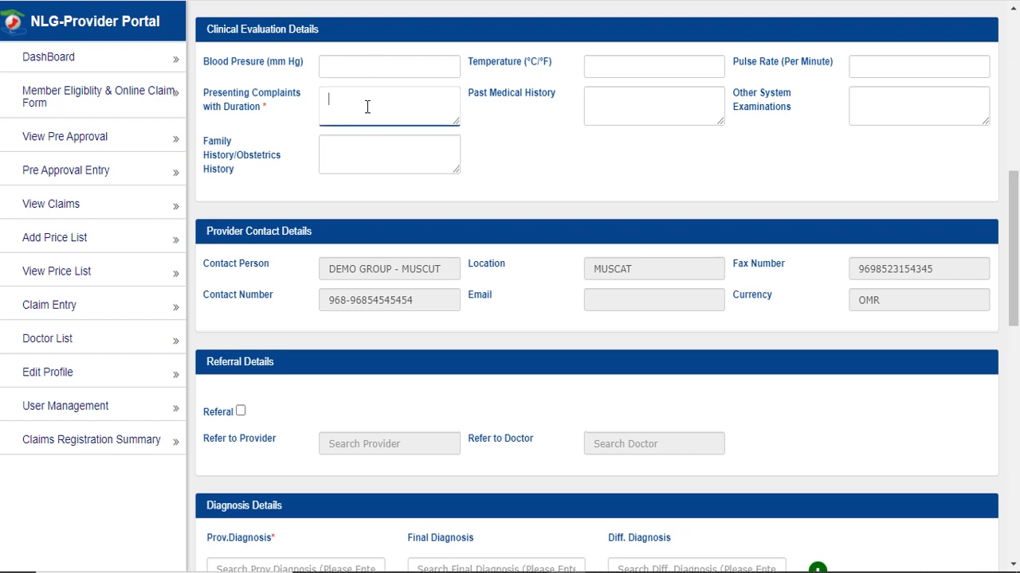
{"action": "type", "text": "Fever with cold"}
{"action": "left_click", "coordinate": [584, 171]}
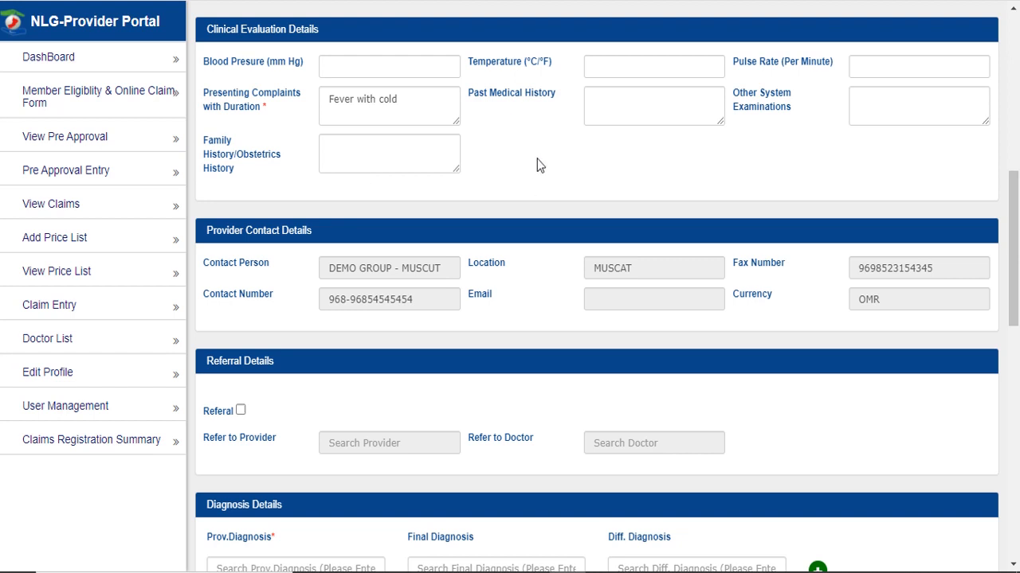
{"action": "scroll", "coordinate": [537, 158], "scroll_direction": "down", "scroll_amount": 2}
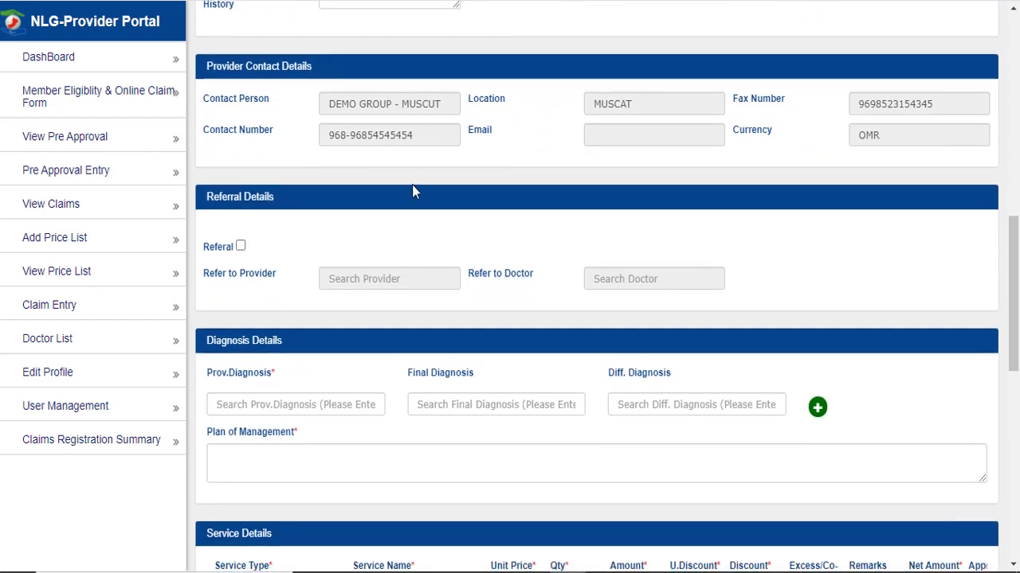
{"action": "left_click", "coordinate": [241, 248]}
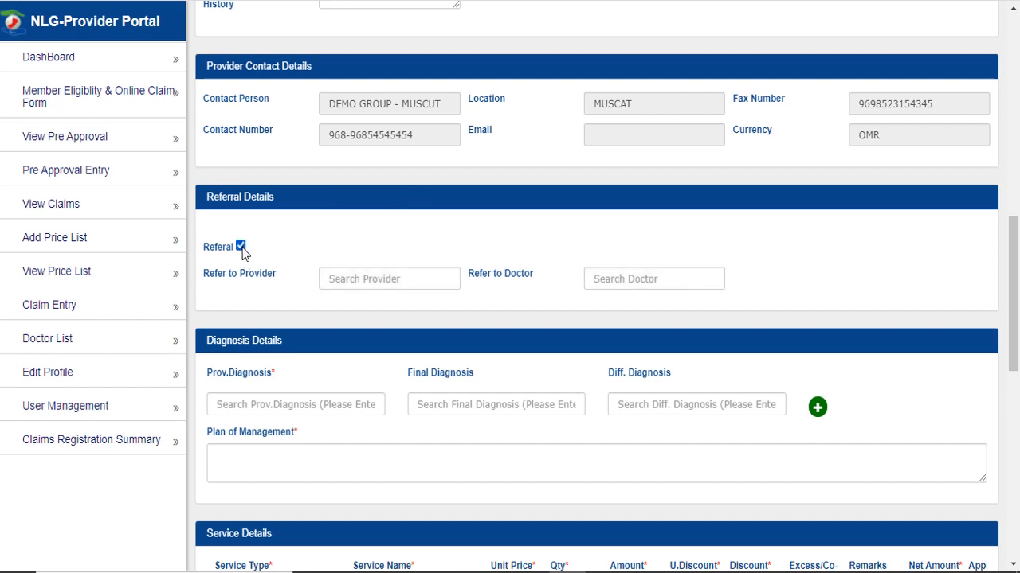
{"action": "left_click", "coordinate": [389, 280]}
{"action": "type", "text": "r"}
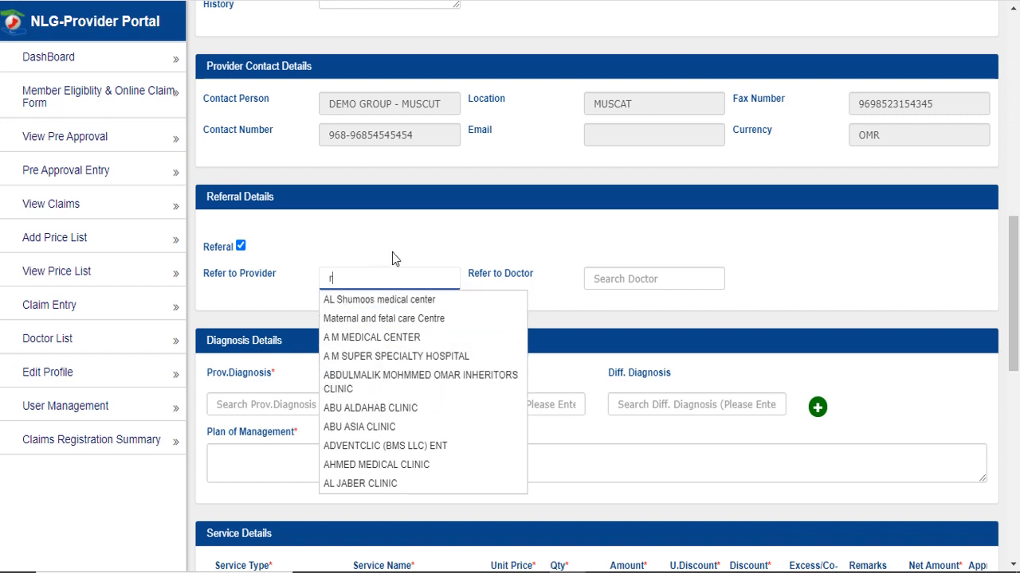
{"action": "left_click", "coordinate": [240, 246]}
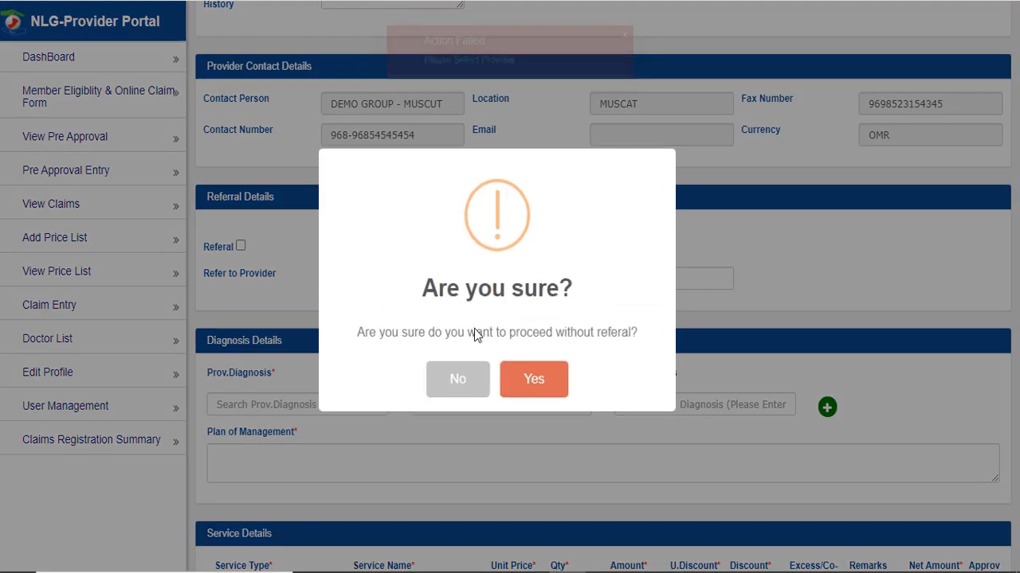
{"action": "left_click", "coordinate": [550, 381]}
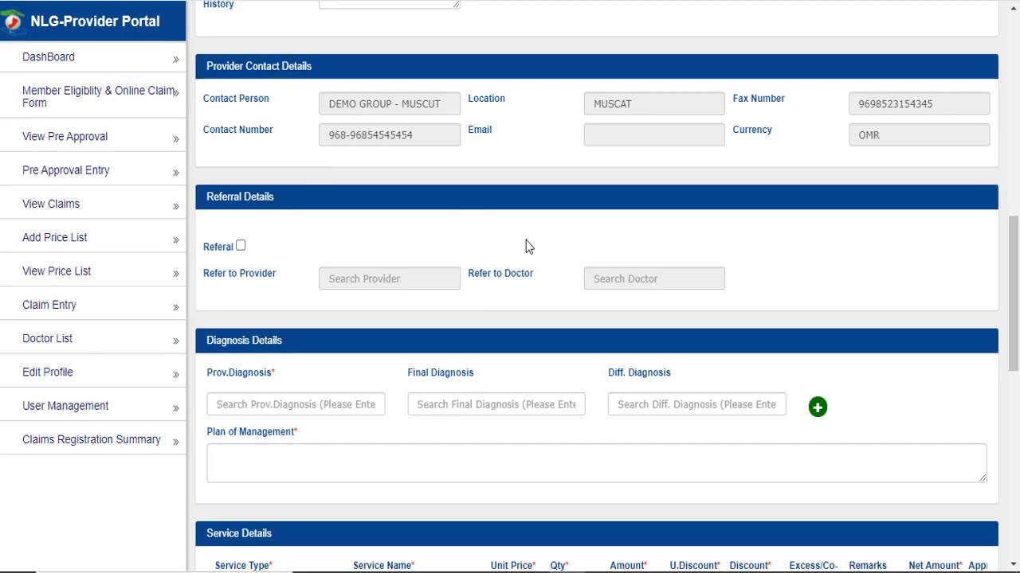
- Pick Cholera due to Vibrio cholerae 01, biovar cholerae as diagnosis; plan 'Cholera with fever'
{"action": "left_click", "coordinate": [297, 404]}
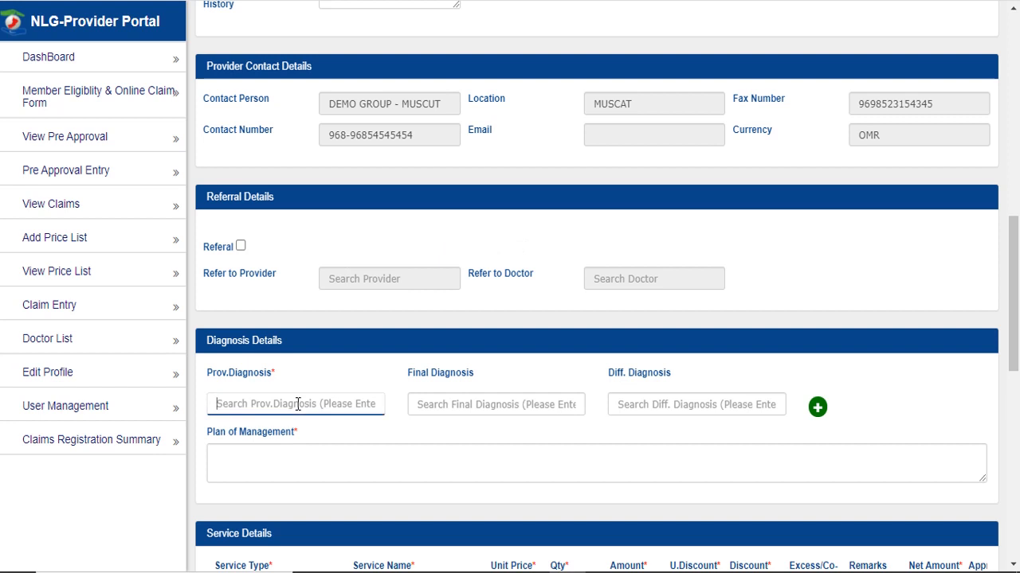
{"action": "type", "text": "cho"}
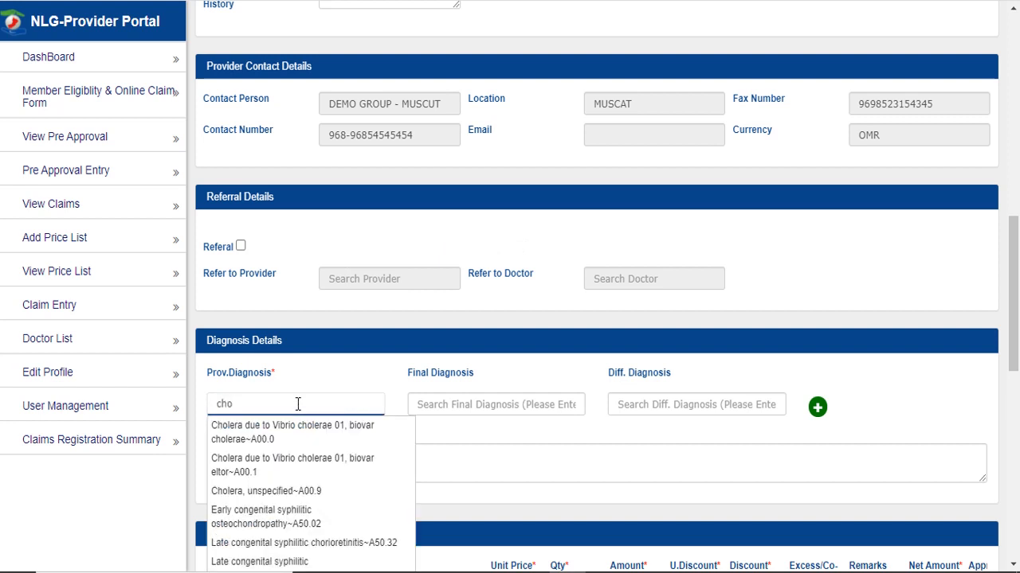
{"action": "left_click", "coordinate": [304, 434]}
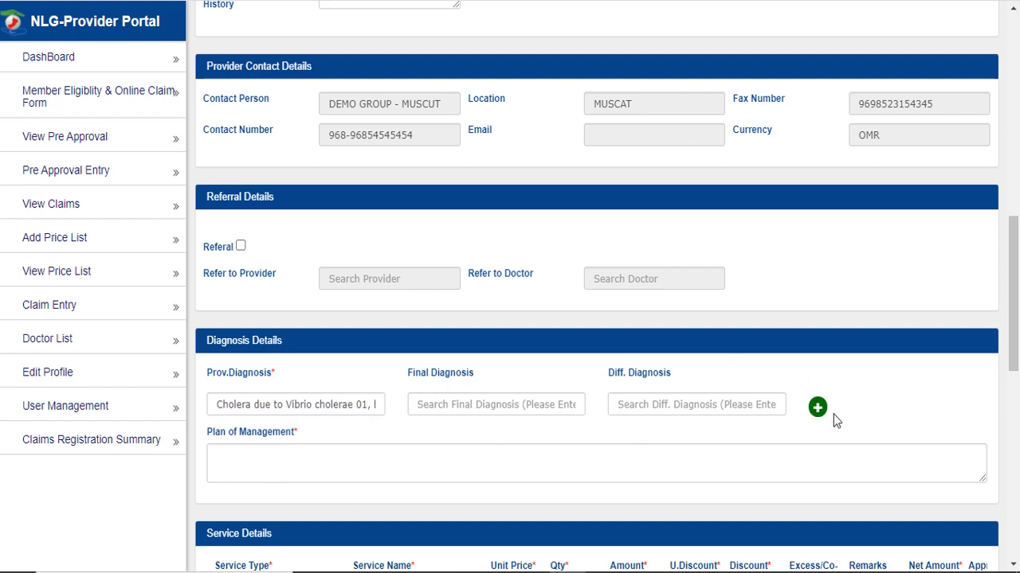
{"action": "left_click", "coordinate": [278, 462]}
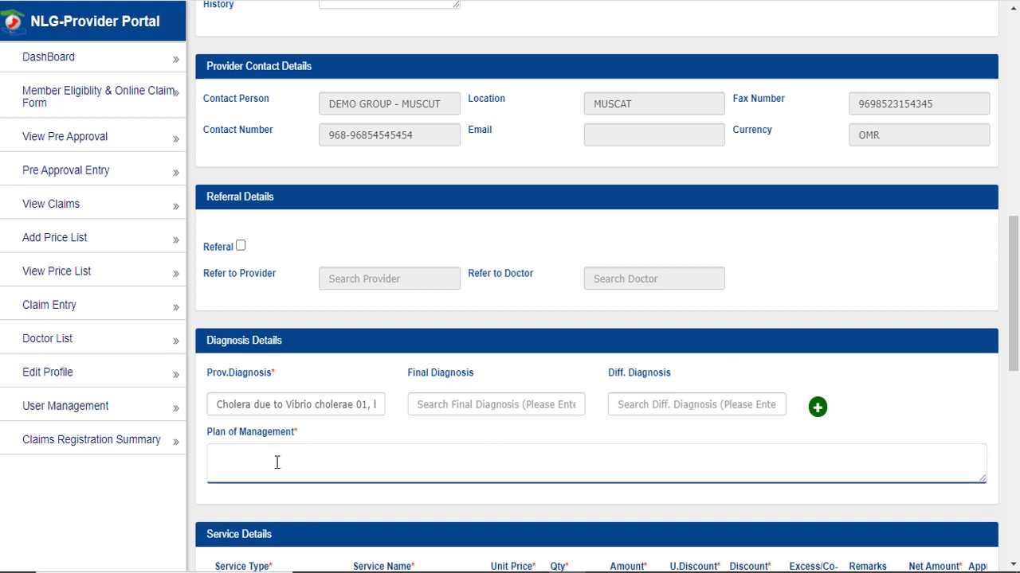
{"action": "type", "text": "Cholera with fever"}
{"action": "left_click", "coordinate": [370, 497]}
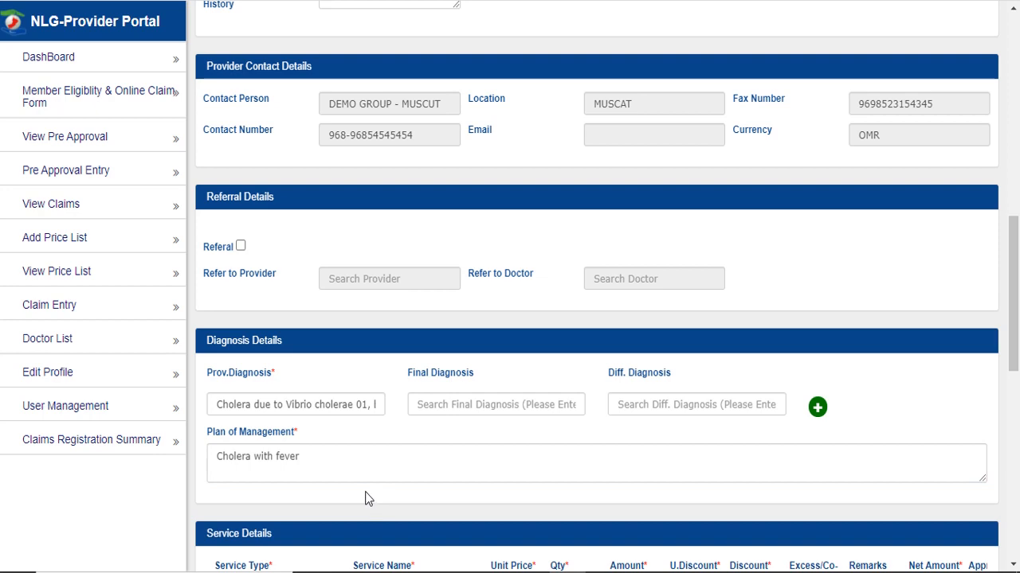
{"action": "scroll", "coordinate": [405, 354], "scroll_direction": "down", "scroll_amount": 5}
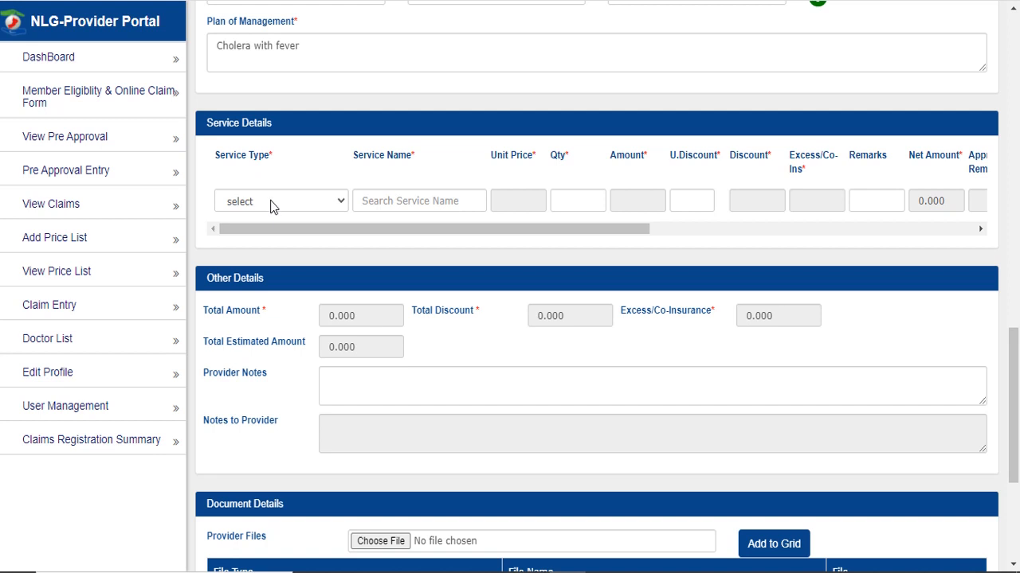
- Add a MEDICATION line for DOLORAZ SG CAPSULES with quantity 10
{"action": "left_click", "coordinate": [271, 203]}
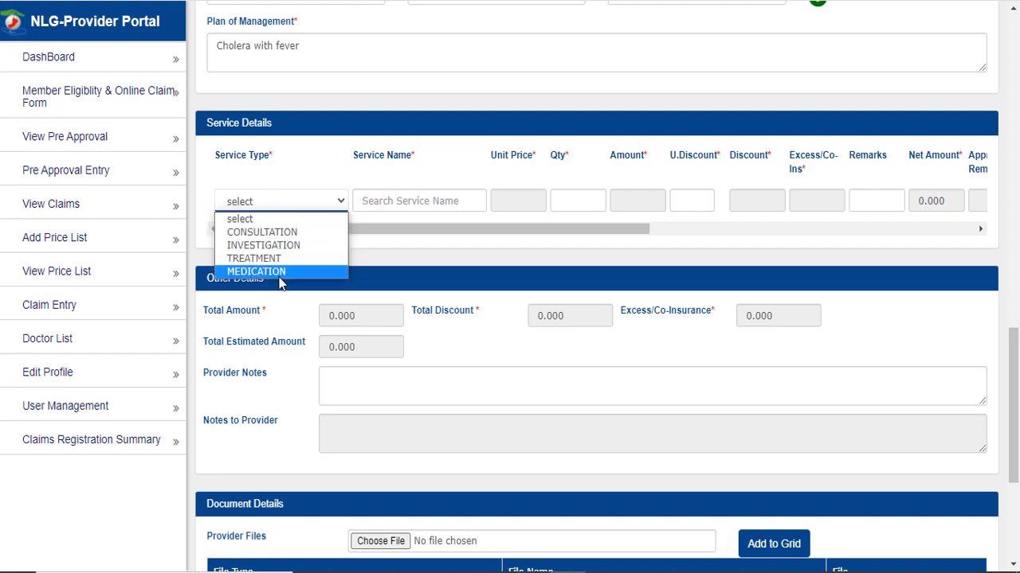
{"action": "left_click", "coordinate": [256, 271]}
{"action": "left_click", "coordinate": [412, 201]}
{"action": "type", "text": "dolo"}
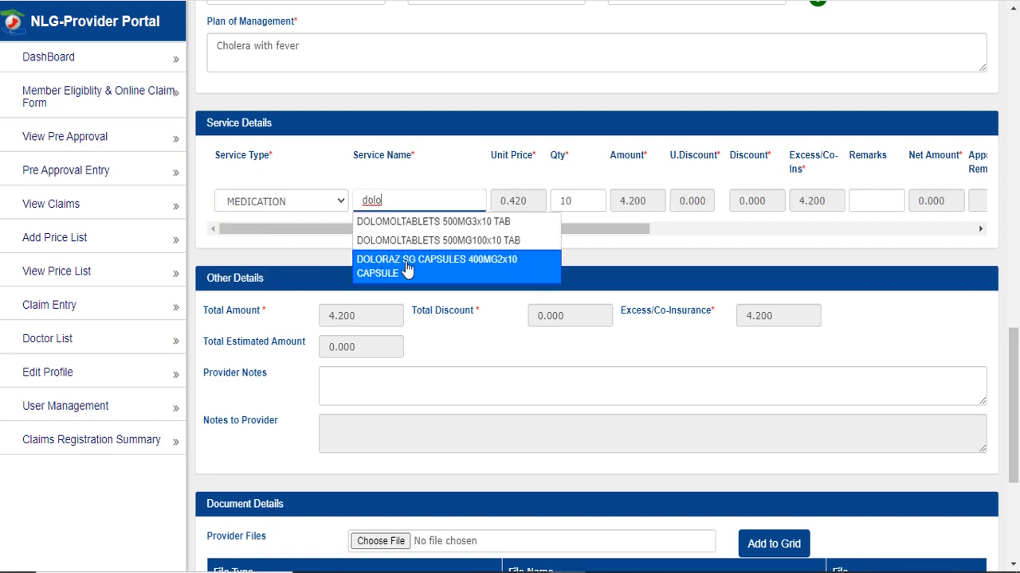
{"action": "left_click", "coordinate": [407, 270]}
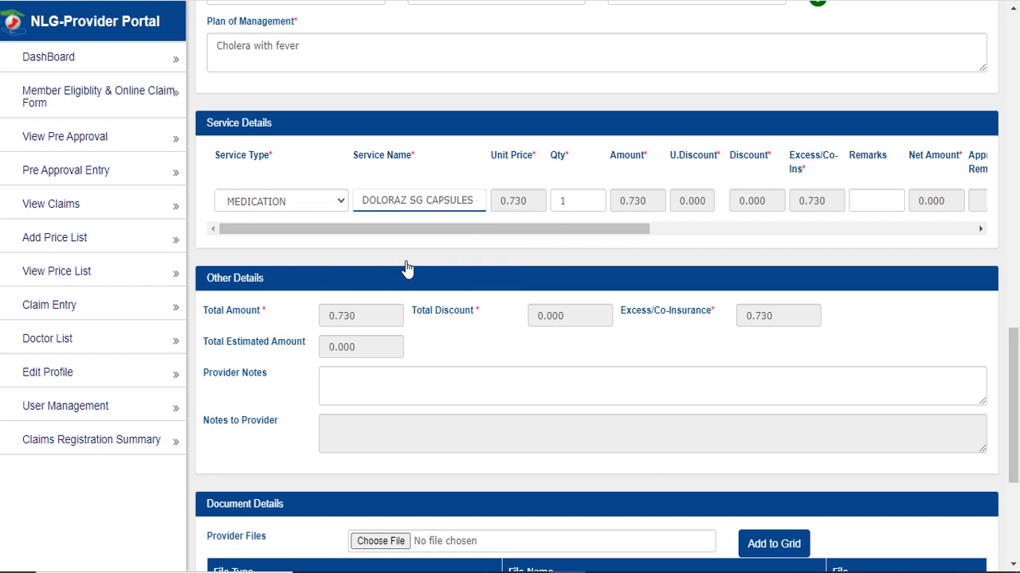
{"action": "double_click", "coordinate": [562, 200]}
{"action": "type", "text": "10"}
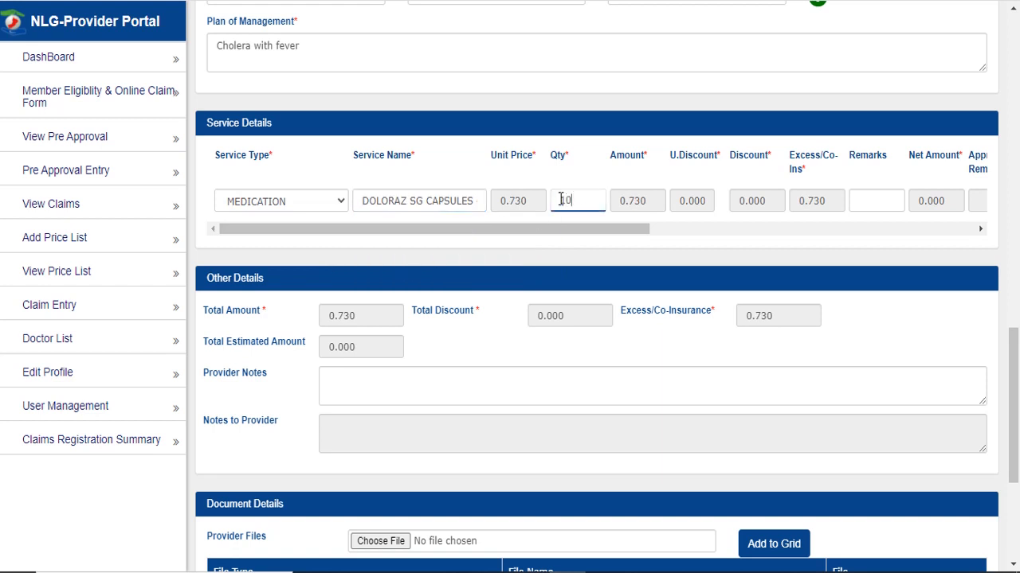
{"action": "left_click", "coordinate": [587, 187]}
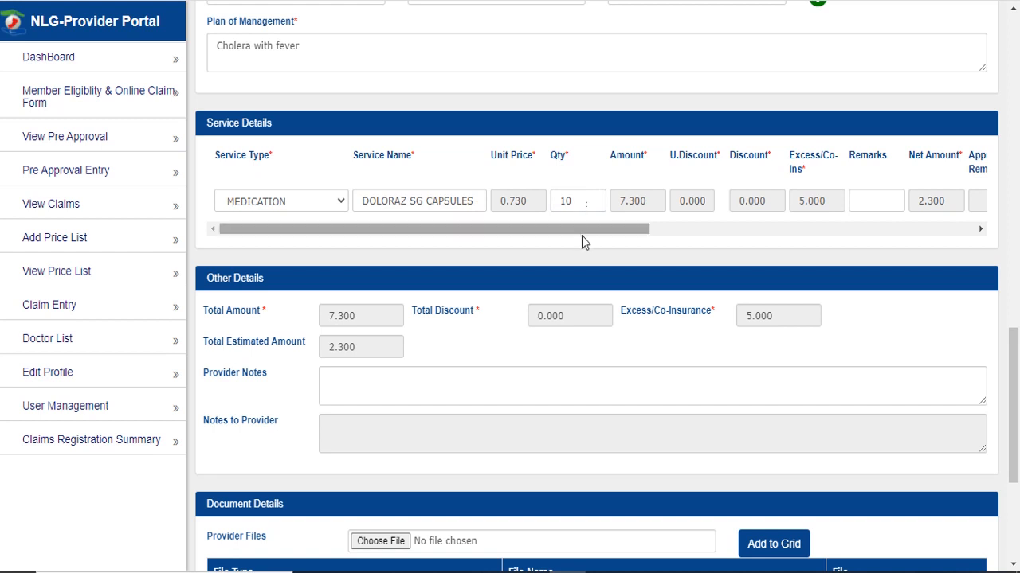
{"action": "left_click_drag", "start_coordinate": [588, 233], "coordinate": [722, 239]}
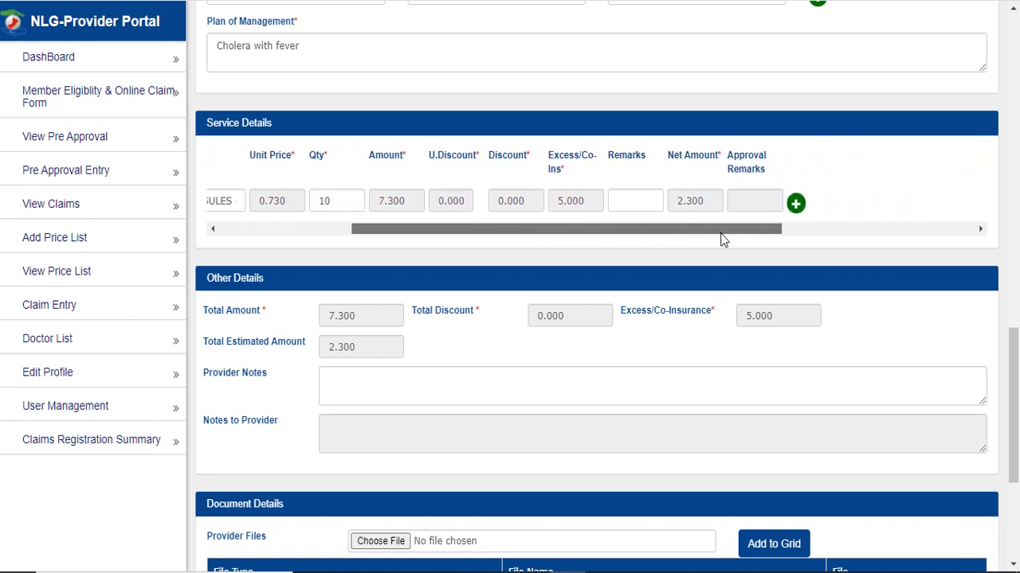
{"action": "left_click", "coordinate": [630, 200]}
- Add a second CONSULTATION line for Visiting Consultant, bringing the total to 10.300
{"action": "left_click", "coordinate": [798, 206]}
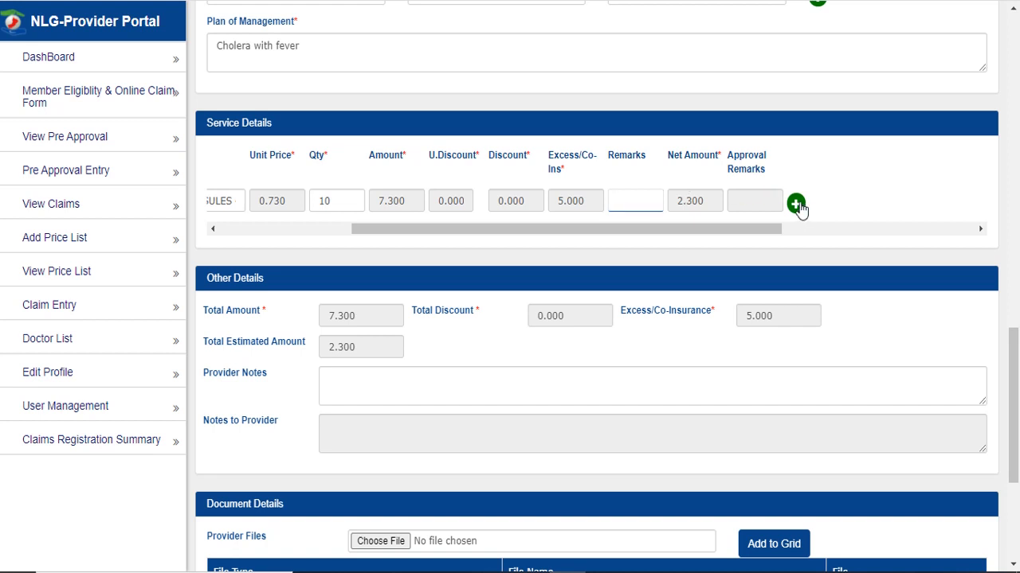
{"action": "left_click_drag", "start_coordinate": [739, 266], "coordinate": [476, 263]}
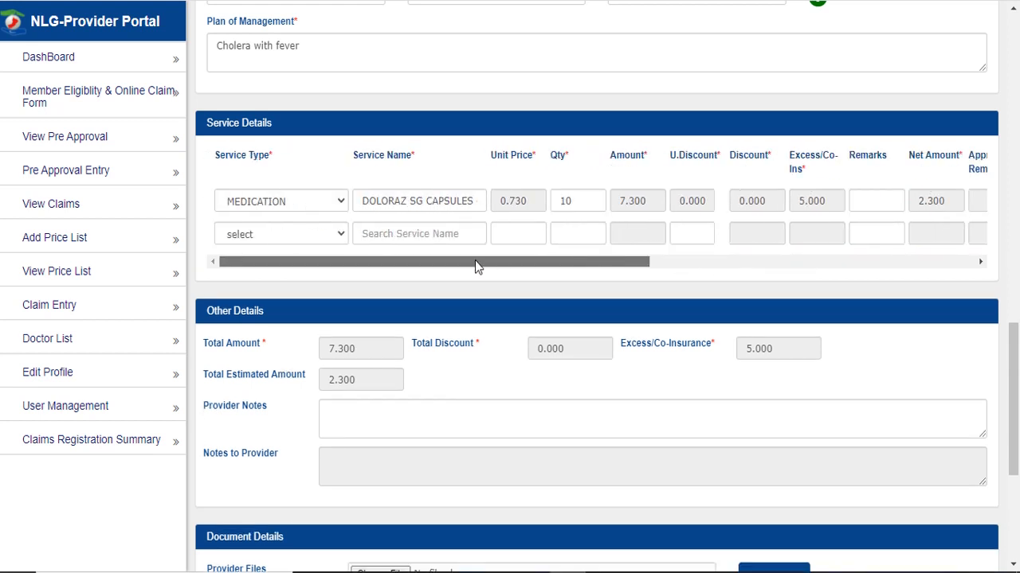
{"action": "left_click", "coordinate": [308, 238]}
{"action": "left_click", "coordinate": [288, 264]}
{"action": "left_click", "coordinate": [401, 231]}
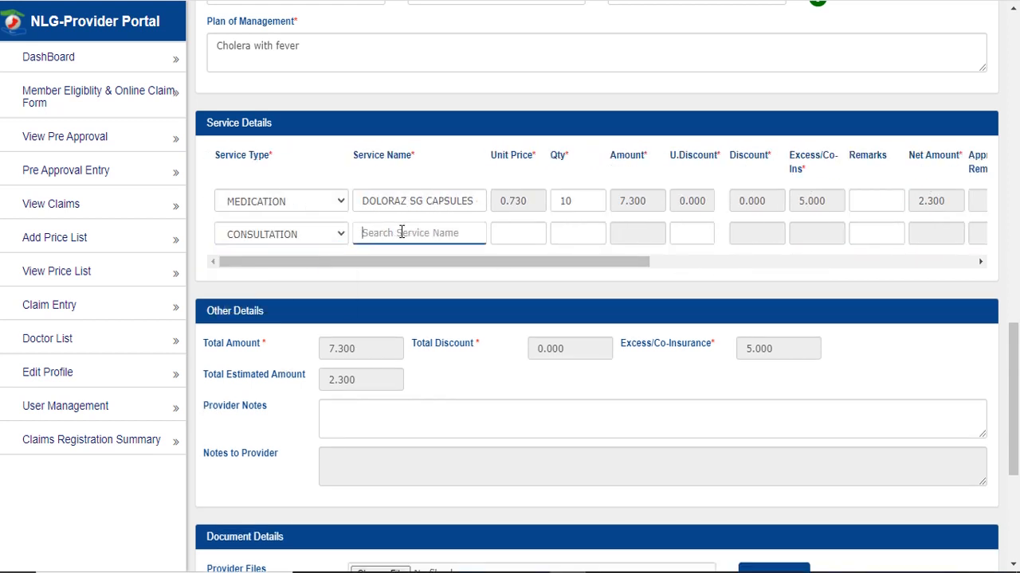
{"action": "type", "text": "vis"}
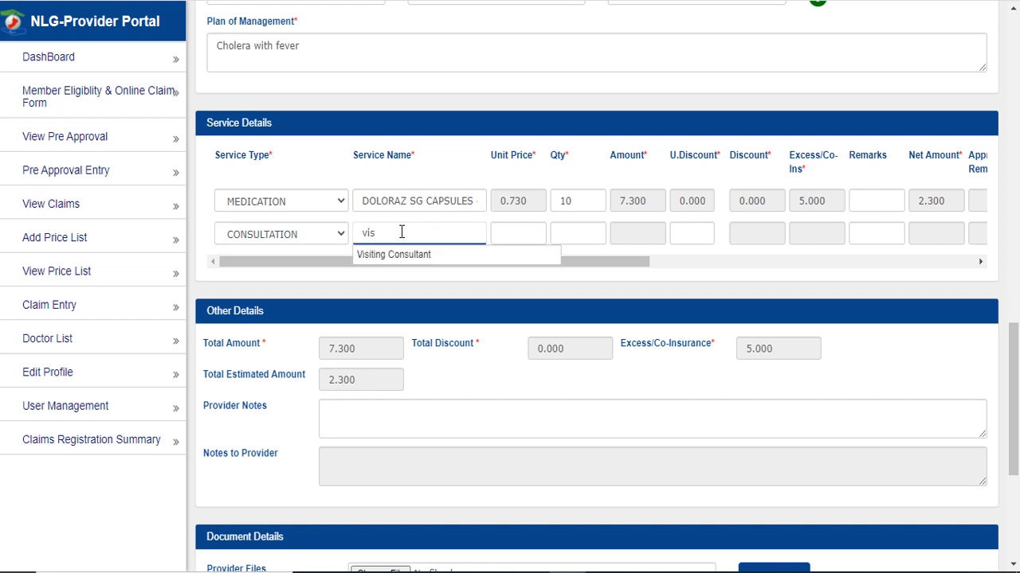
{"action": "left_click", "coordinate": [437, 256]}
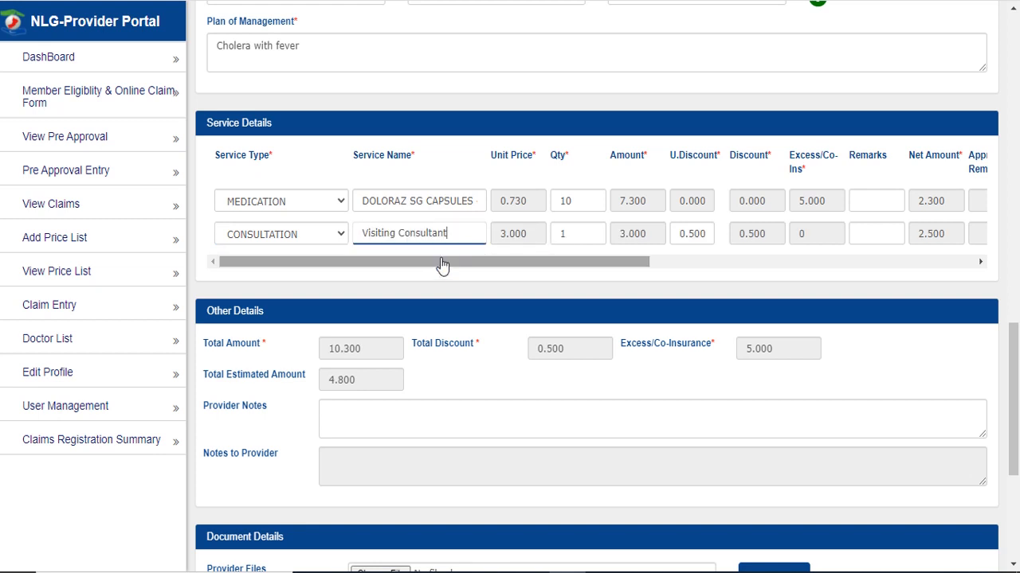
{"action": "left_click_drag", "start_coordinate": [637, 260], "coordinate": [567, 275]}
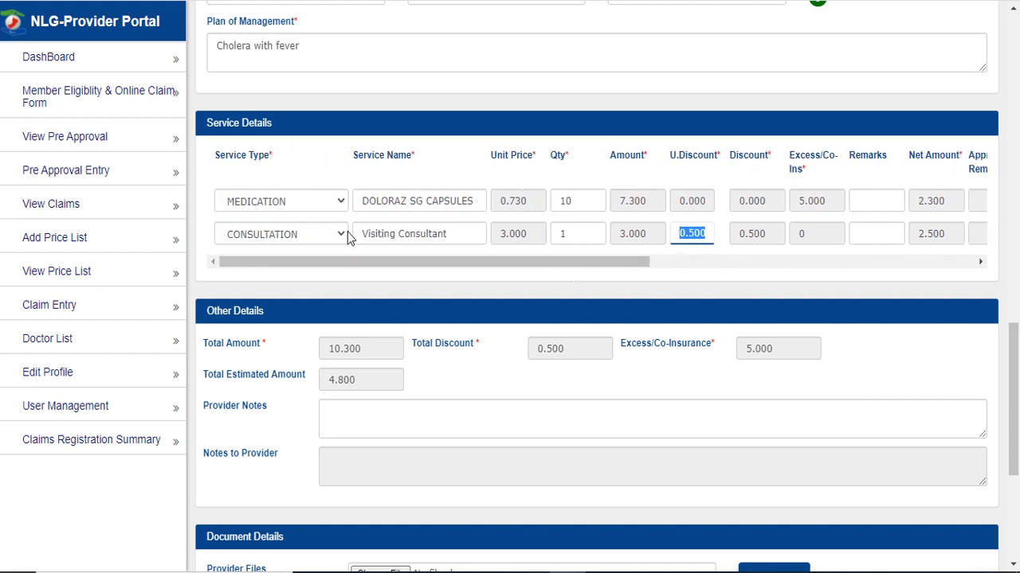
{"action": "left_click", "coordinate": [202, 235]}
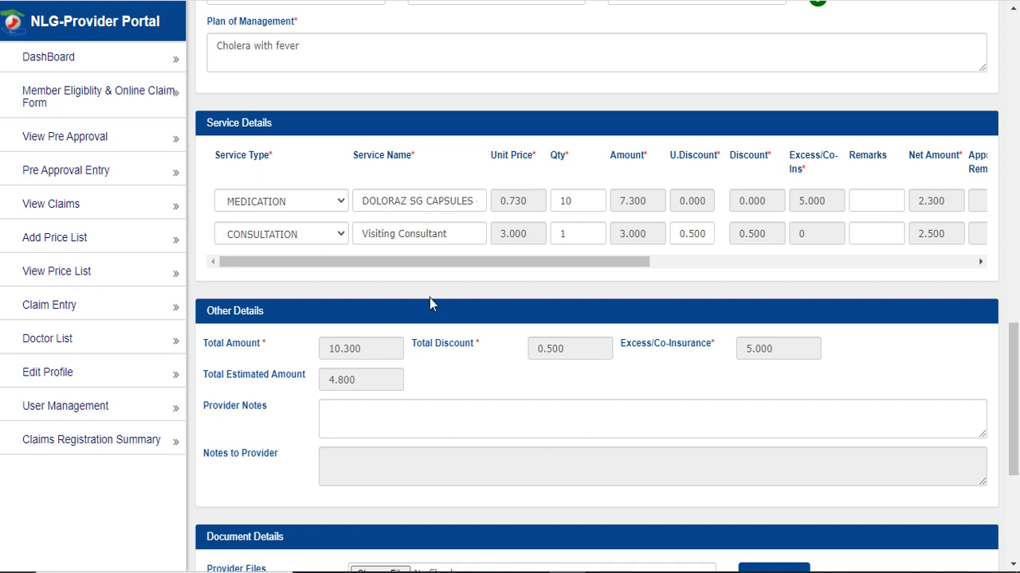
- Note 'Please accept this request', attach 'Travel with table of benefits.pdf', and save the request
{"action": "left_click", "coordinate": [409, 411]}
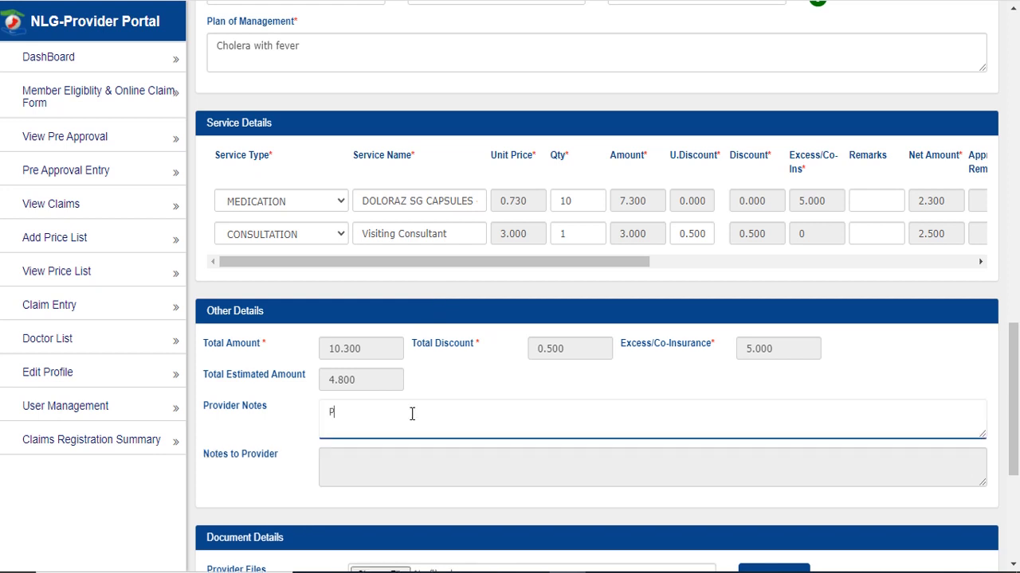
{"action": "type", "text": "Please accept this request"}
{"action": "scroll", "coordinate": [483, 367], "scroll_direction": "down", "scroll_amount": 2}
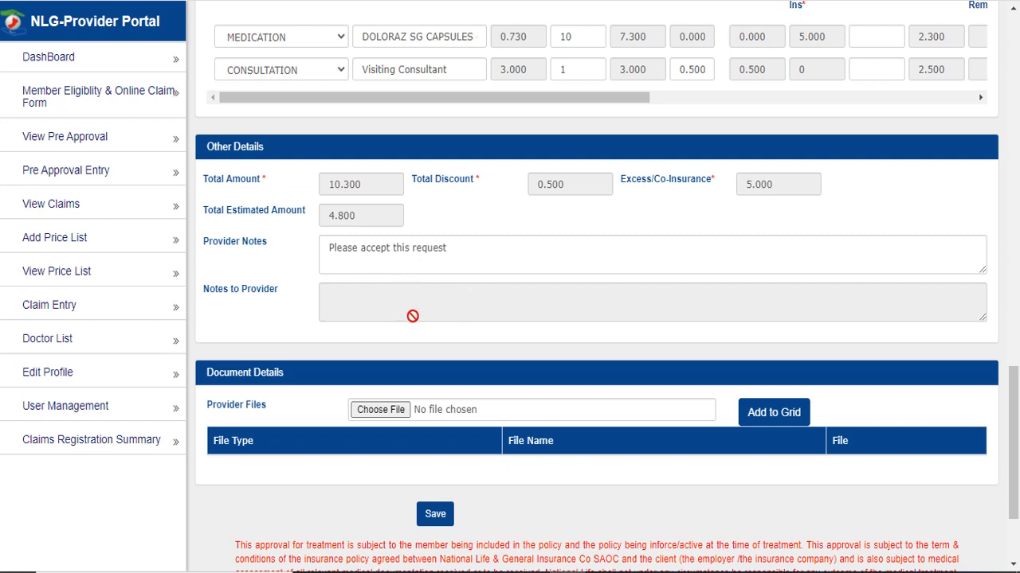
{"action": "scroll", "coordinate": [413, 321], "scroll_direction": "down", "scroll_amount": 1}
{"action": "left_click", "coordinate": [390, 327]}
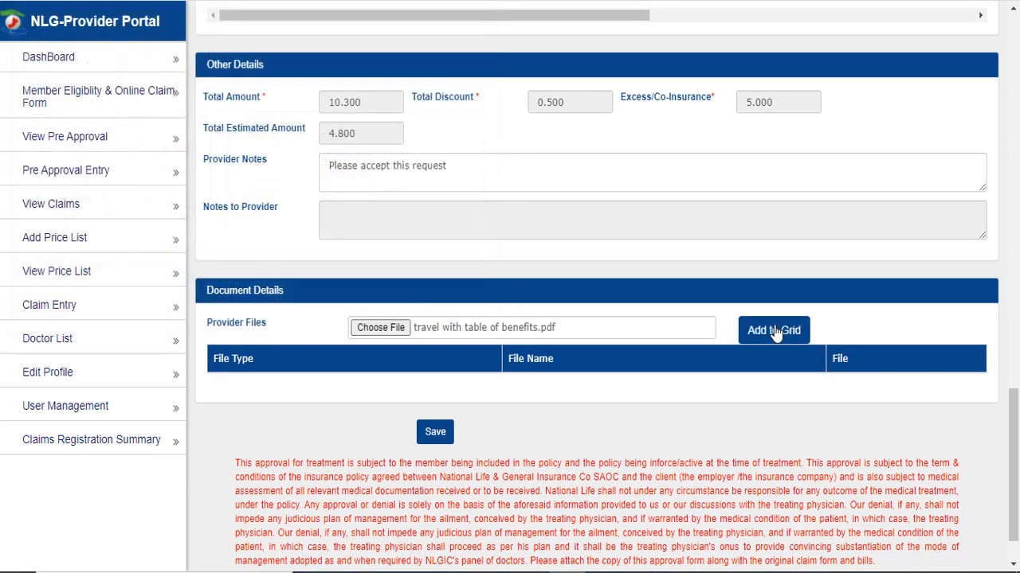
{"action": "left_click", "coordinate": [771, 331]}
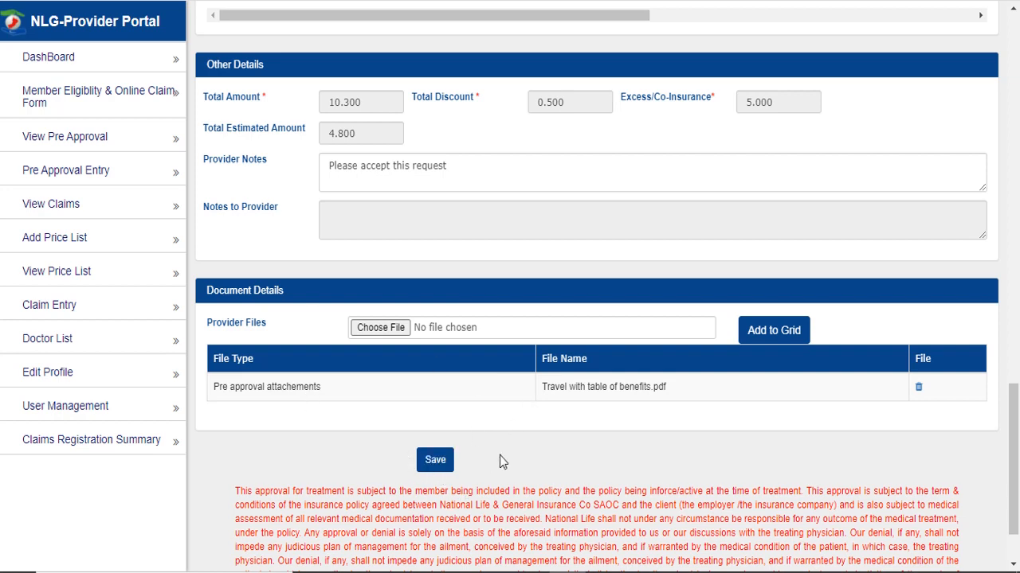
{"action": "scroll", "coordinate": [549, 448], "scroll_direction": "down", "scroll_amount": 1}
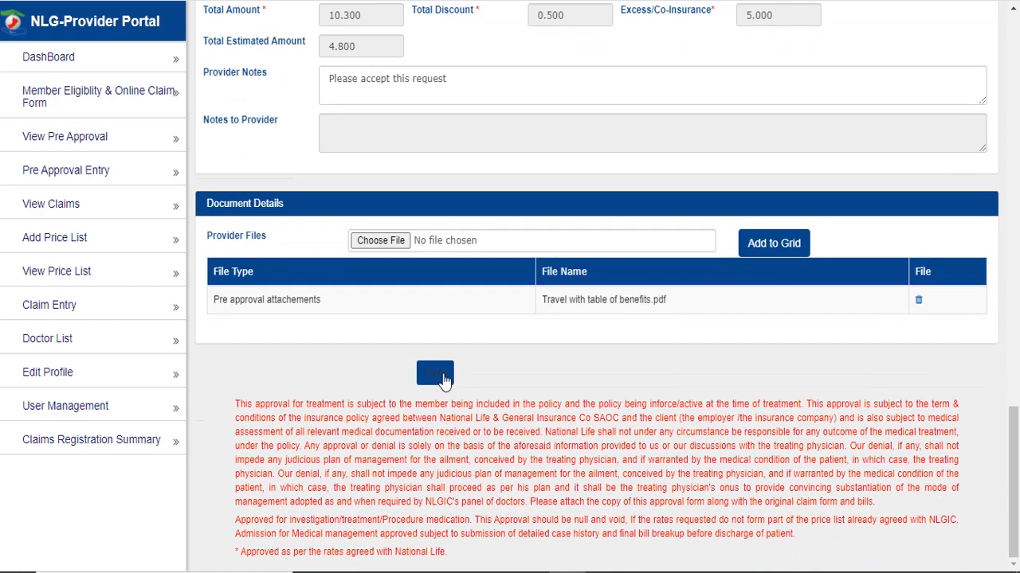
{"action": "left_click", "coordinate": [444, 380]}
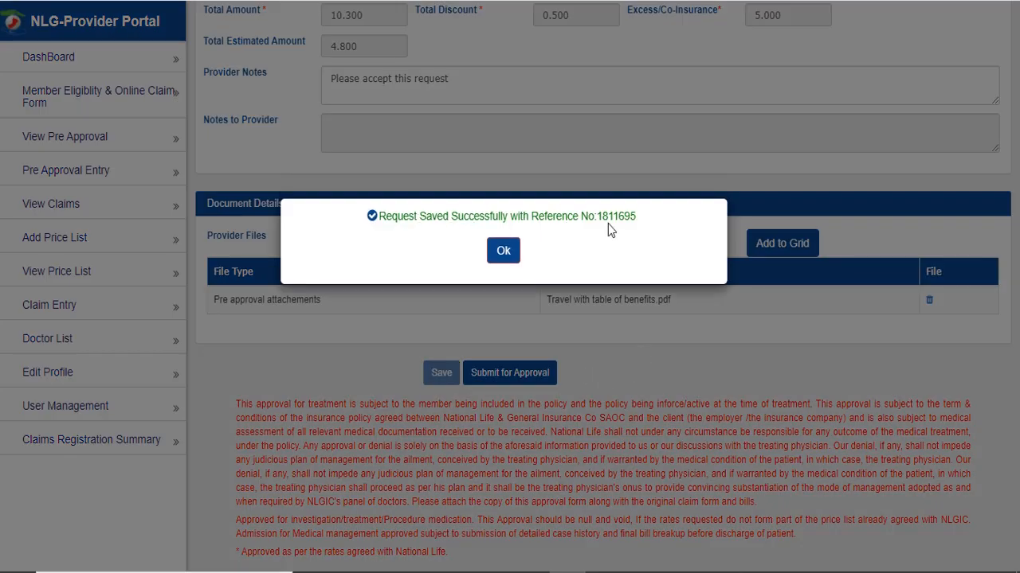
- Dismiss the save message and highlight the issued pre-approval number
{"action": "left_click", "coordinate": [503, 253]}
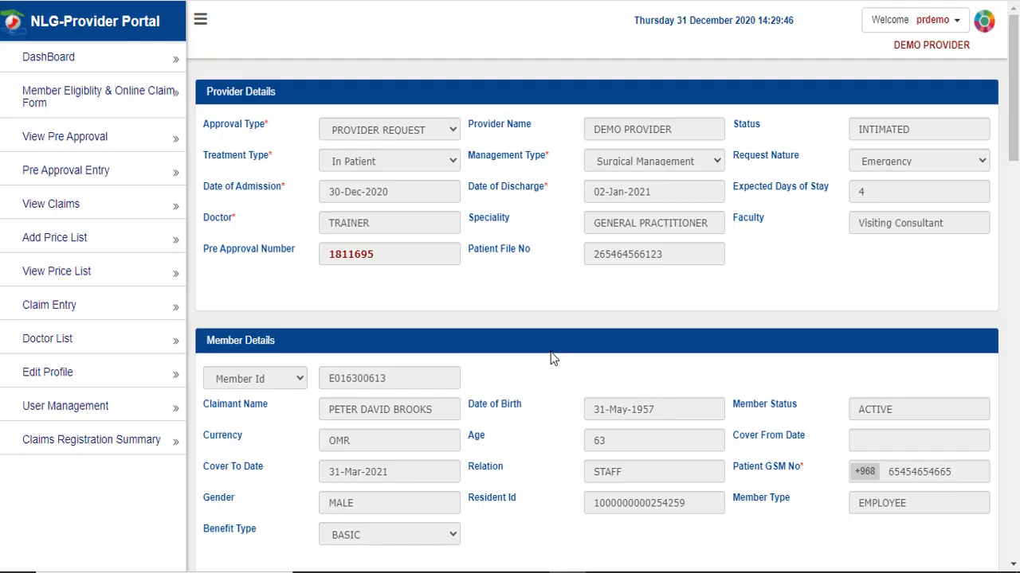
{"action": "triple_click", "coordinate": [228, 252]}
{"action": "double_click", "coordinate": [369, 255]}
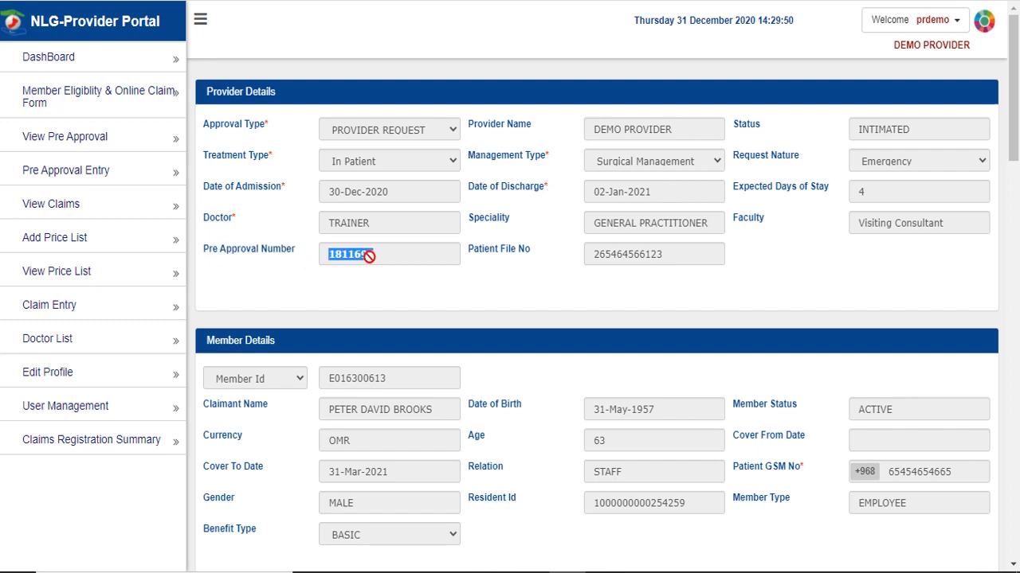
{"action": "left_click", "coordinate": [421, 292]}
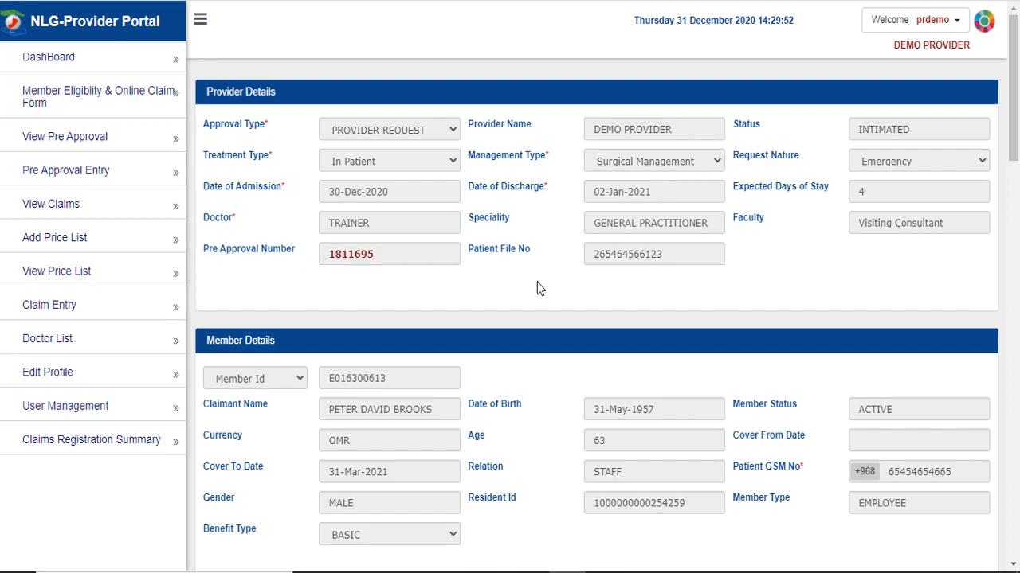
- Submit the saved pre-approval for approval and acknowledge the confirmation
{"action": "scroll", "coordinate": [537, 289], "scroll_direction": "down", "scroll_amount": 12}
{"action": "scroll", "coordinate": [536, 359], "scroll_direction": "down", "scroll_amount": 8}
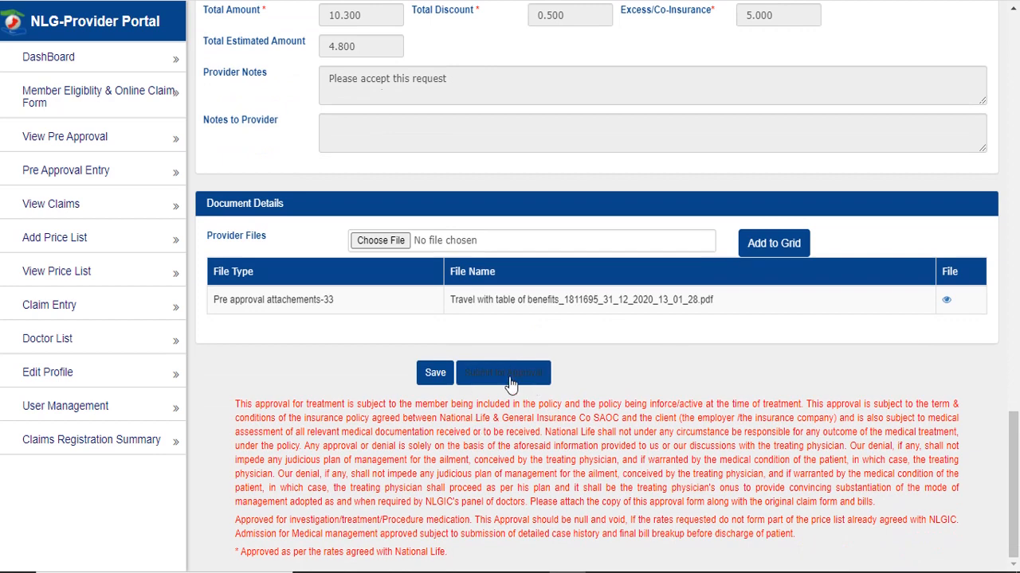
{"action": "left_click", "coordinate": [511, 374]}
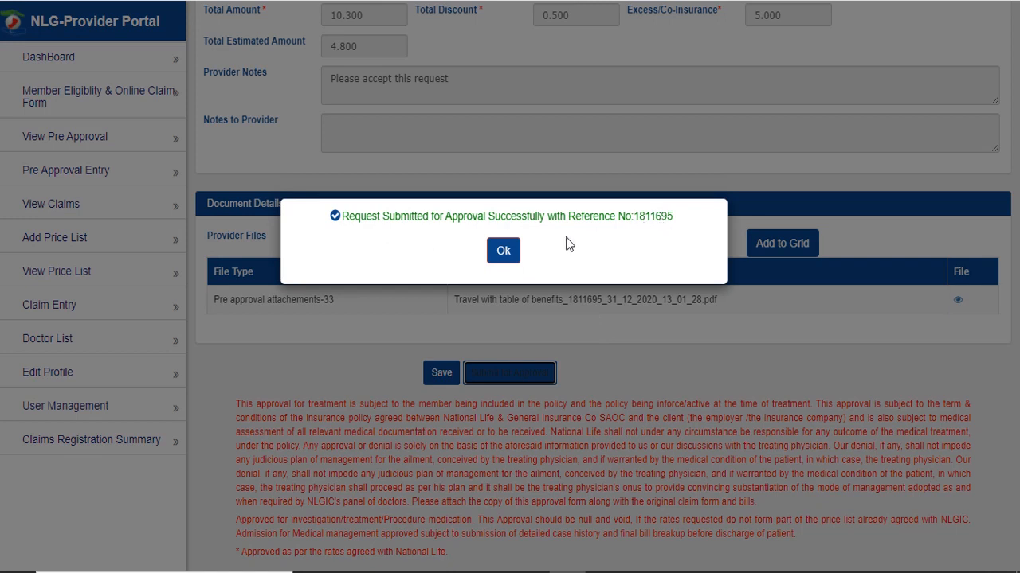
{"action": "left_click", "coordinate": [505, 251]}
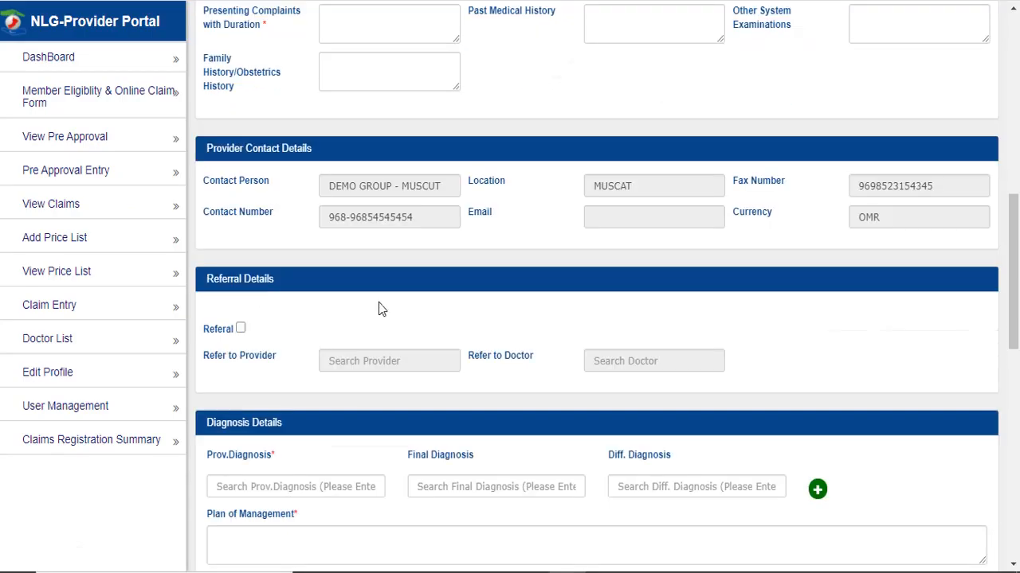
- Turn on Referral and try STARCARE HOSPITAL as referred provider with a suggested referred doctor
{"action": "key", "text": "space"}
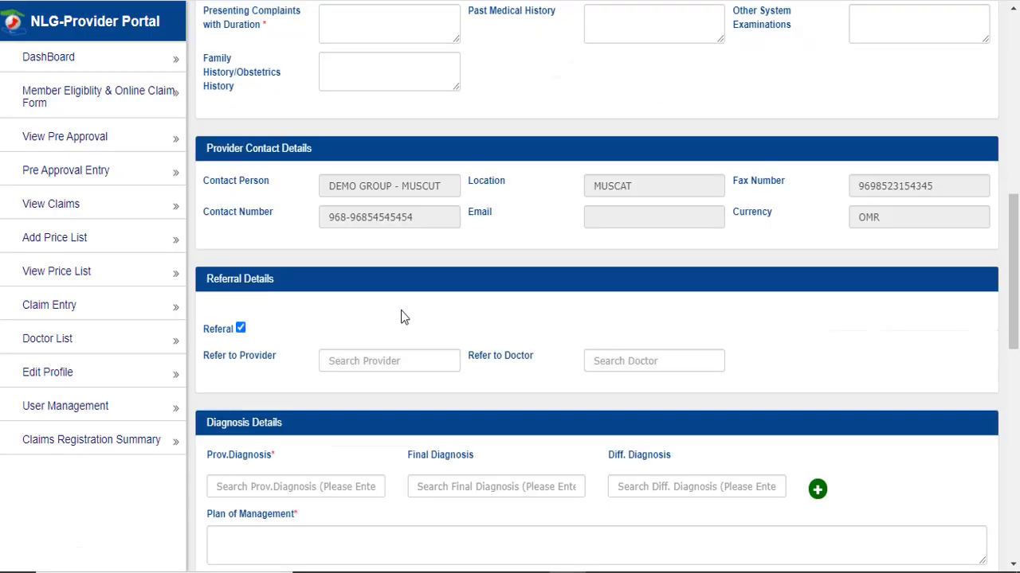
{"action": "left_click", "coordinate": [392, 362]}
{"action": "type", "text": "starc"}
{"action": "left_click", "coordinate": [408, 439]}
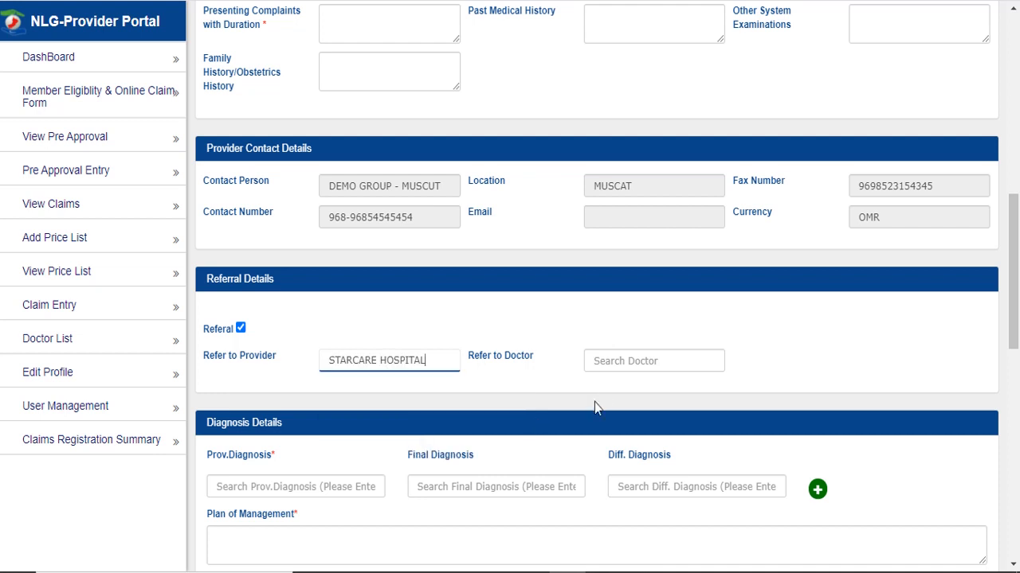
{"action": "left_click", "coordinate": [632, 360]}
{"action": "type", "text": "d"}
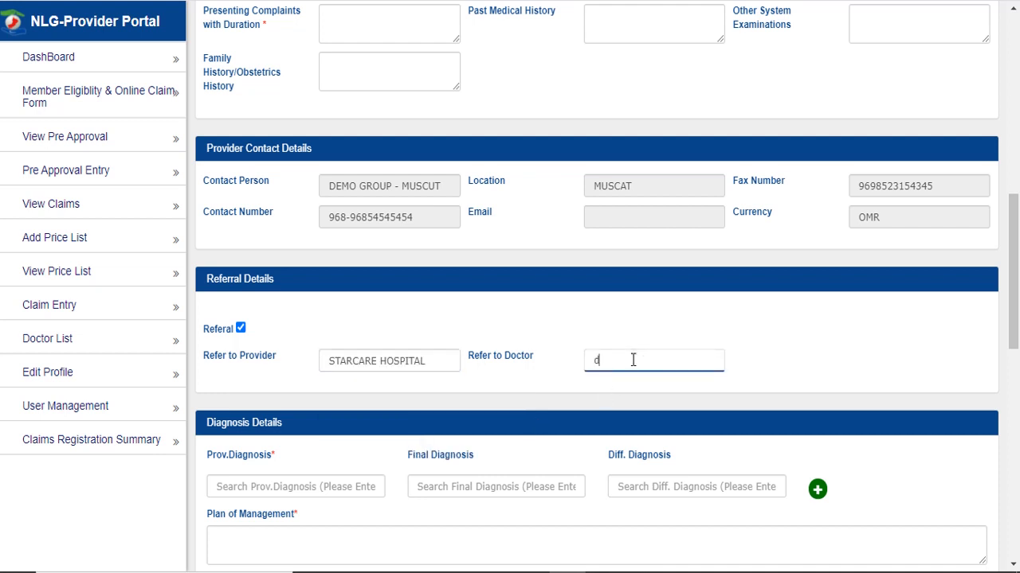
{"action": "left_click", "coordinate": [631, 421]}
{"action": "left_click", "coordinate": [863, 373]}
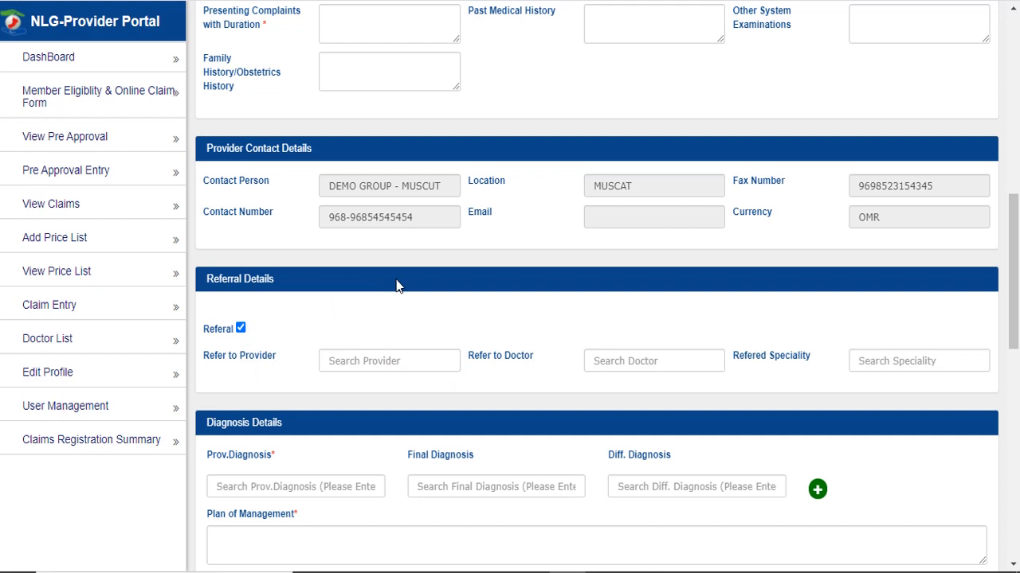
- Set STARCARE HOSPITAL as referred provider and pick the suggested doctor, giving GENERAL PRACTITIONER speciality
{"action": "left_click", "coordinate": [374, 362]}
{"action": "type", "text": "sta"}
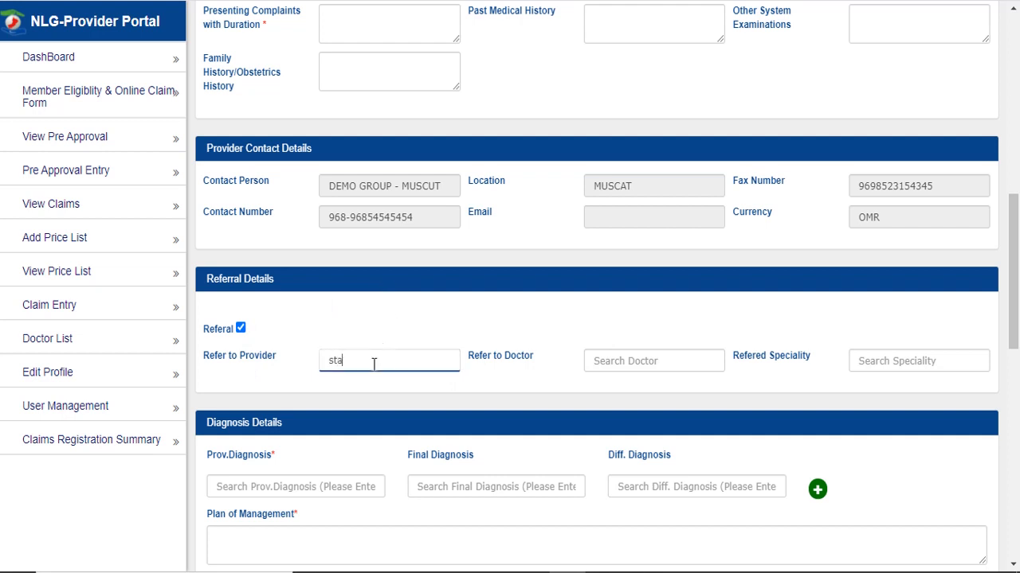
{"action": "type", "text": "r"}
{"action": "left_click", "coordinate": [374, 383]}
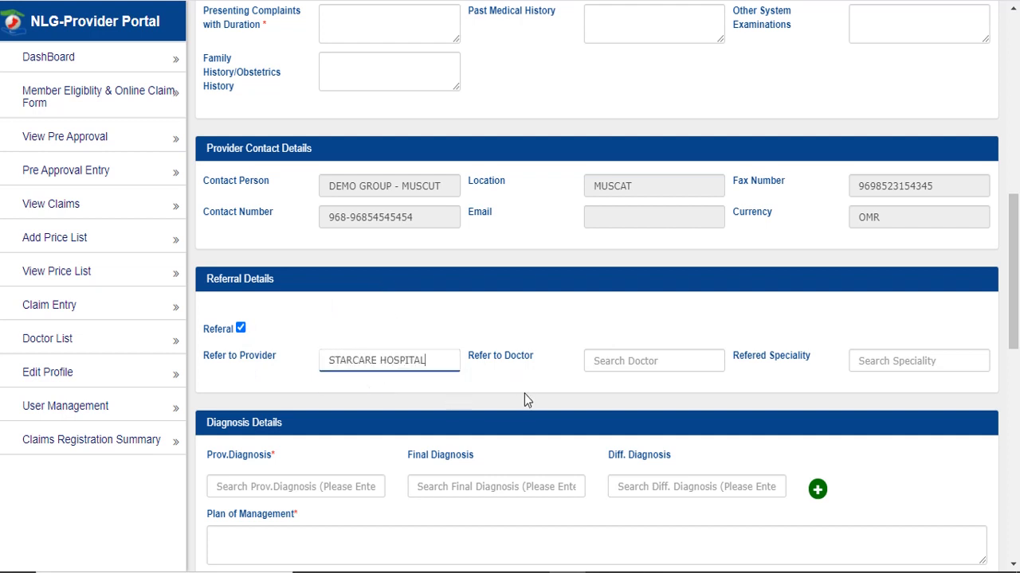
{"action": "left_click", "coordinate": [651, 360]}
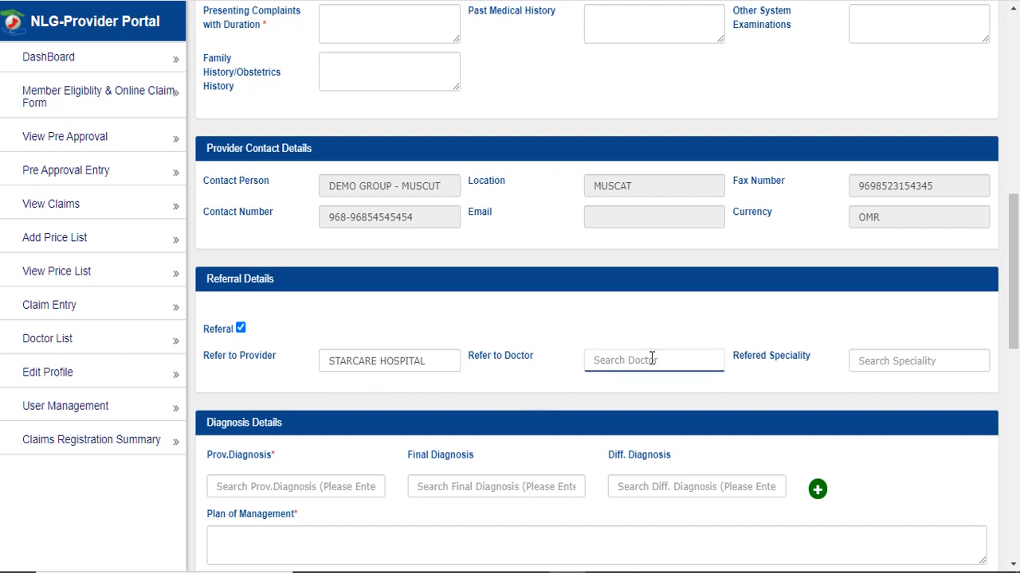
{"action": "type", "text": "a"}
{"action": "left_click", "coordinate": [648, 454]}
{"action": "left_click", "coordinate": [726, 330]}
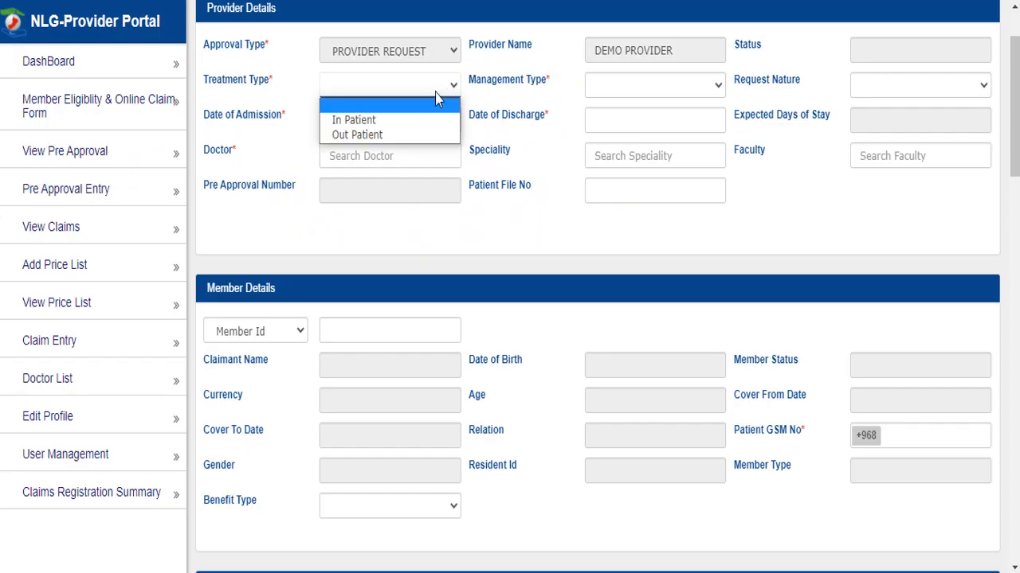
- Set Out Patient, Dental management, admission date 05-Jan-2021 and doctor TRAINER
{"action": "left_click", "coordinate": [401, 142]}
{"action": "left_click", "coordinate": [607, 79]}
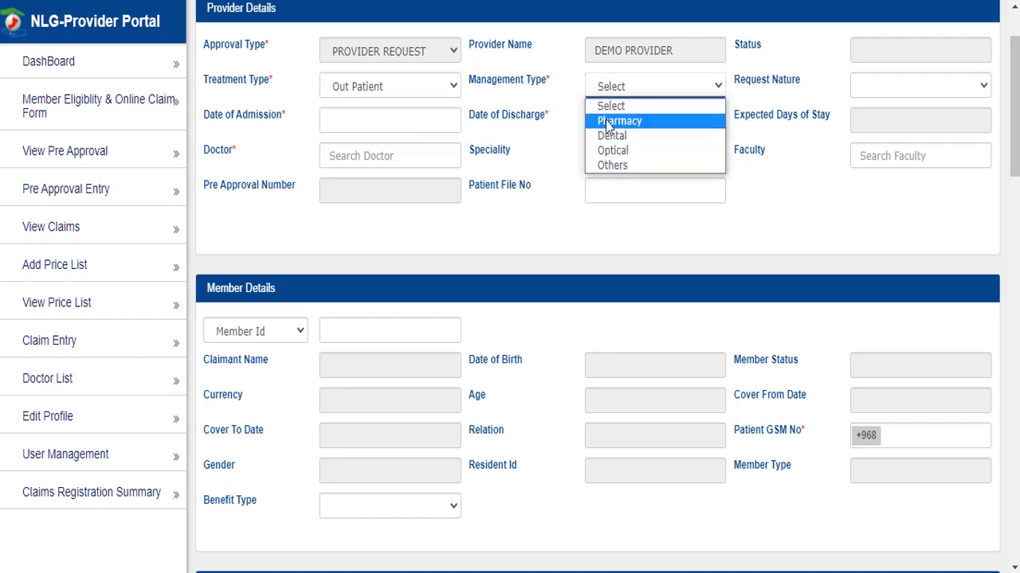
{"action": "left_click", "coordinate": [605, 133]}
{"action": "left_click", "coordinate": [395, 120]}
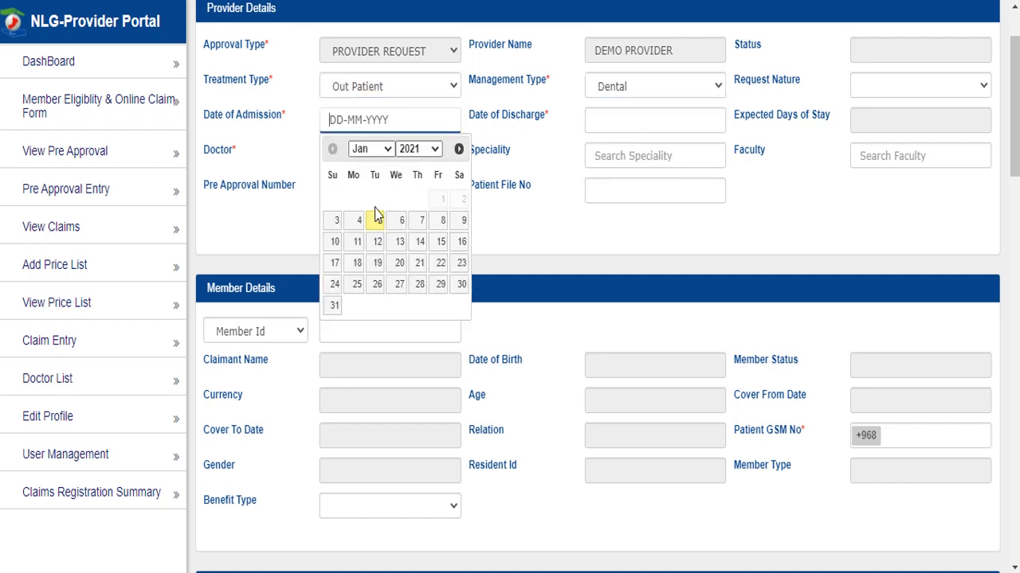
{"action": "left_click", "coordinate": [377, 219]}
{"action": "left_click", "coordinate": [402, 151]}
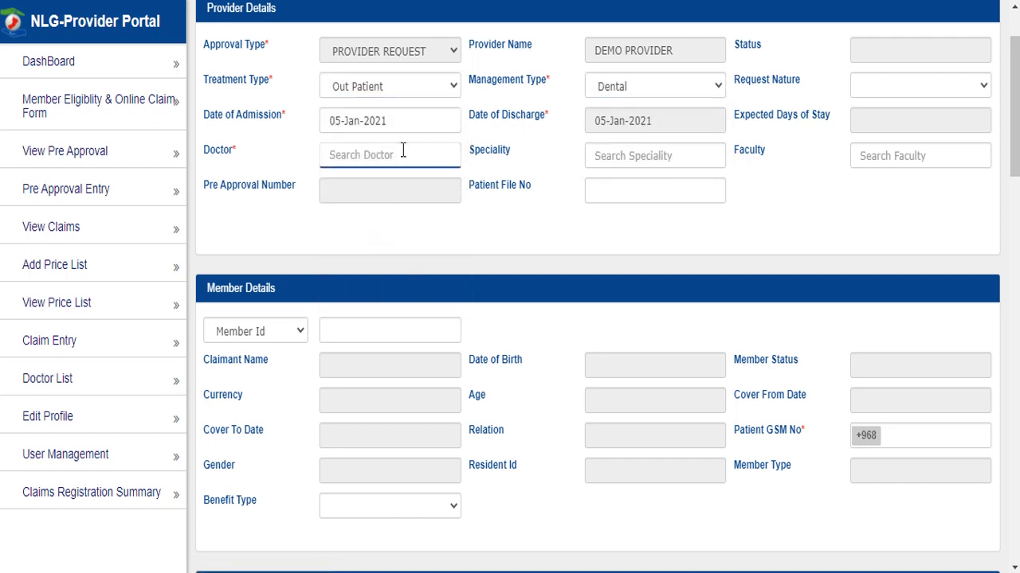
{"action": "type", "text": "tr"}
{"action": "left_click", "coordinate": [386, 183]}
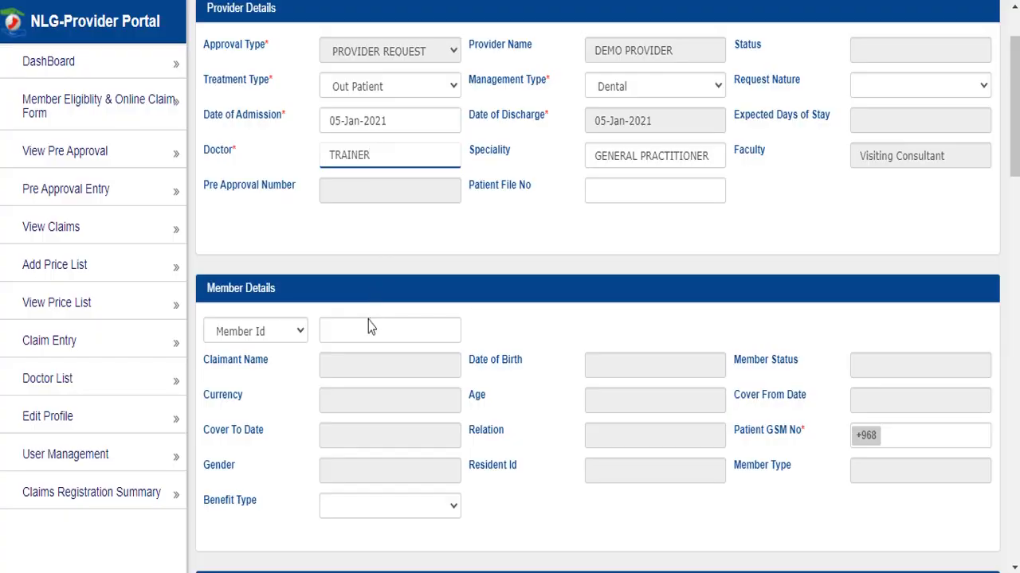
- Paste the member's ID and load the member's details
{"action": "left_click", "coordinate": [370, 320]}
{"action": "key", "text": "ctrl+v"}
{"action": "left_click", "coordinate": [498, 334]}
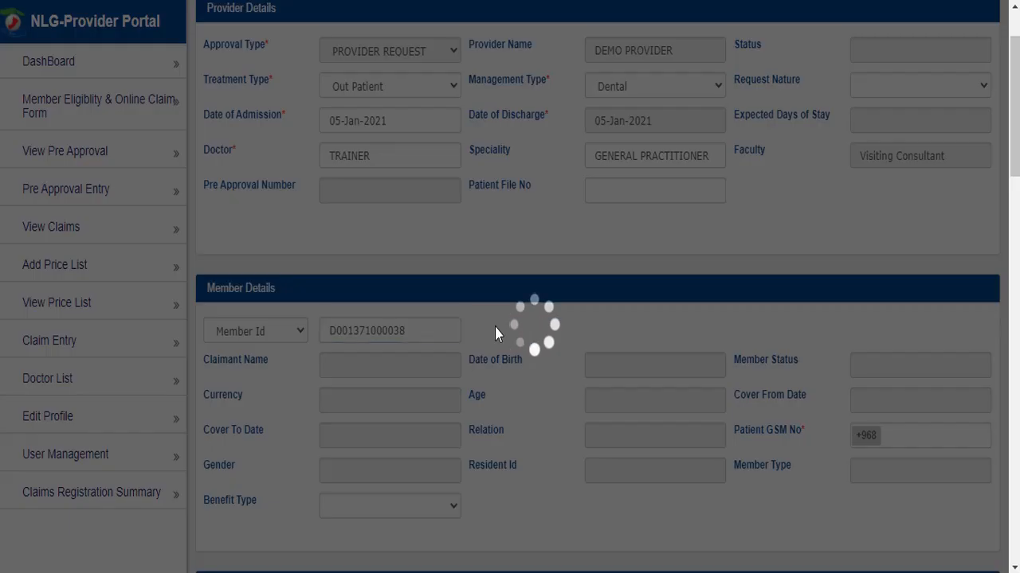
{"action": "scroll", "coordinate": [499, 333], "scroll_direction": "down", "scroll_amount": 2}
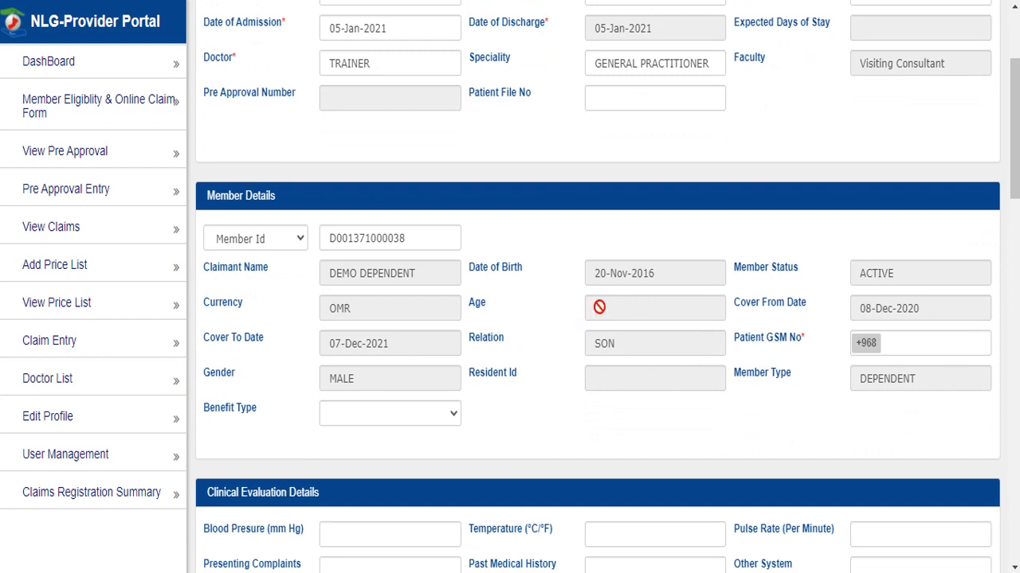
{"action": "left_click_drag", "start_coordinate": [597, 308], "coordinate": [624, 310]}
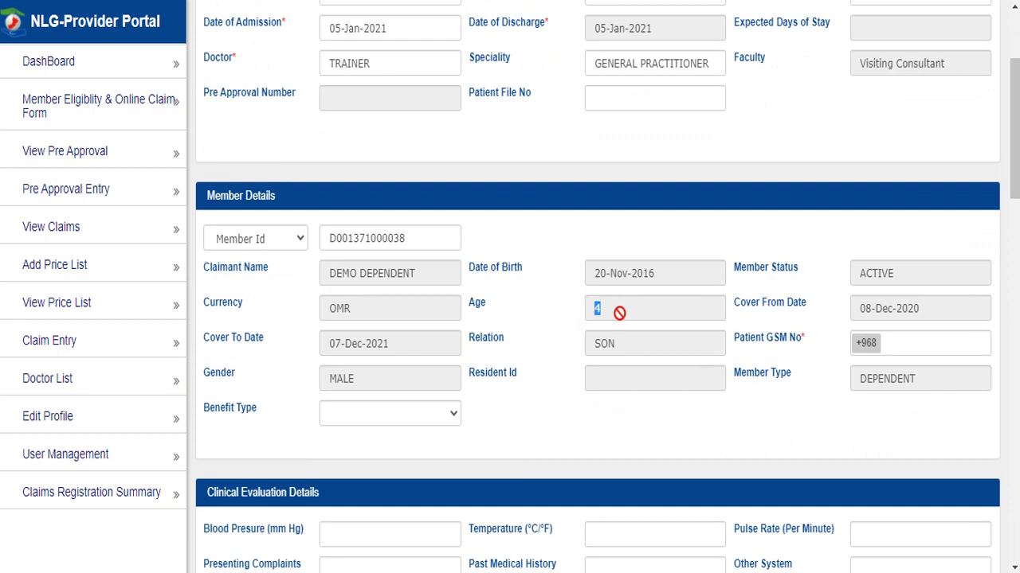
{"action": "left_click", "coordinate": [412, 415]}
- Choose DENTAL benefit type and set the tooth chart's dental modality to Others
{"action": "key", "text": "d"}
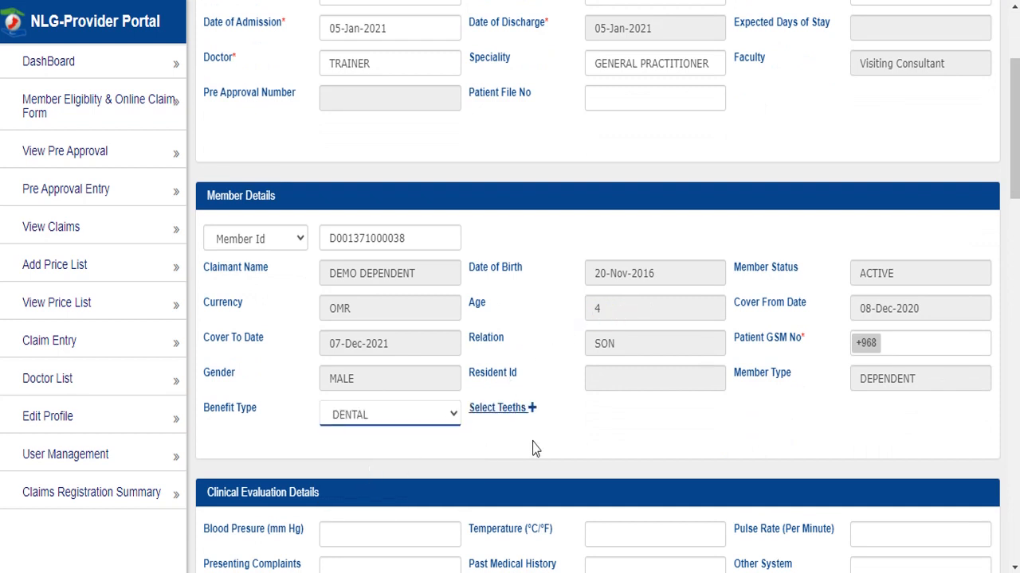
{"action": "left_click", "coordinate": [497, 413]}
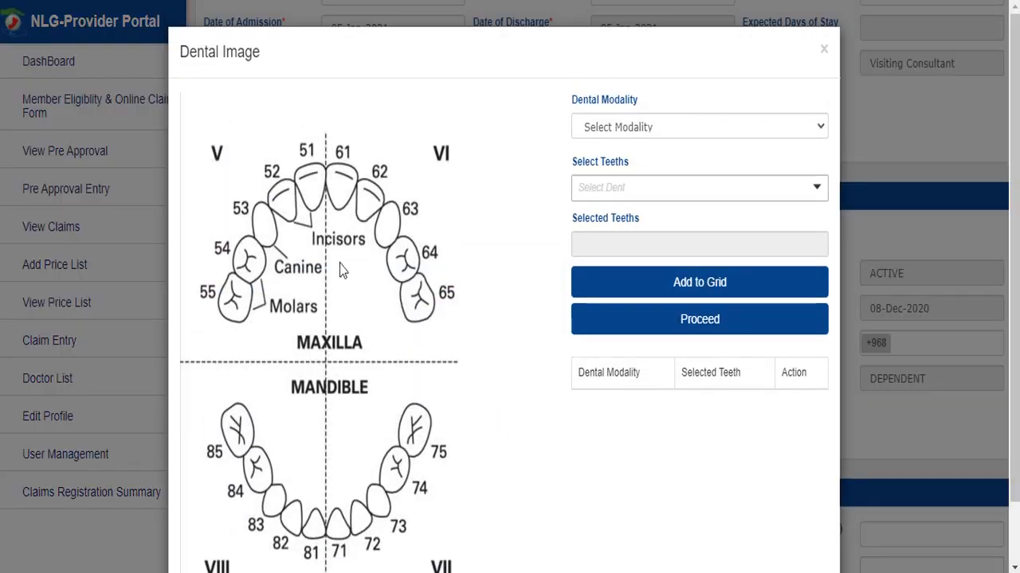
{"action": "scroll", "coordinate": [341, 239], "scroll_direction": "down", "scroll_amount": 1}
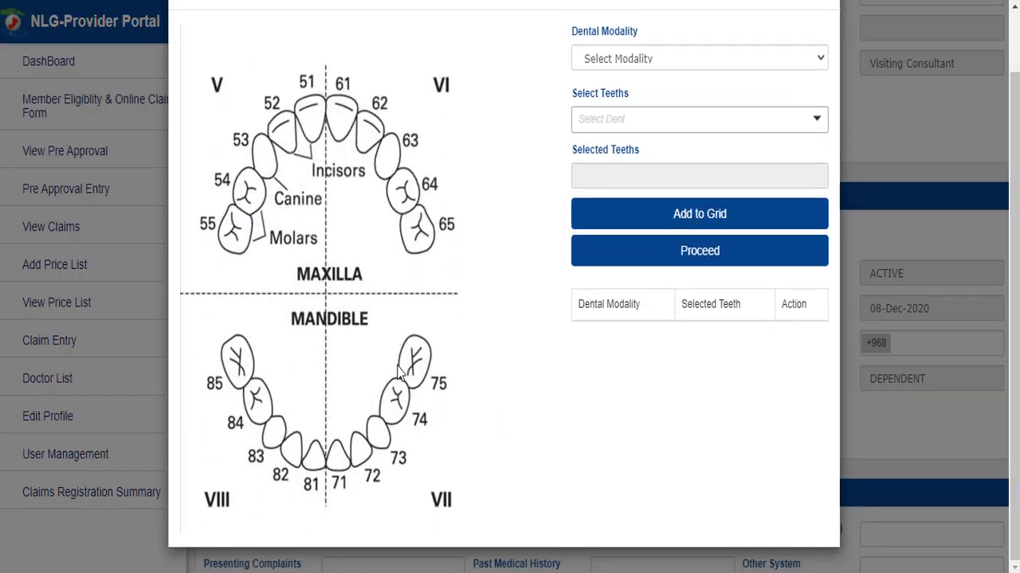
{"action": "left_click", "coordinate": [612, 69]}
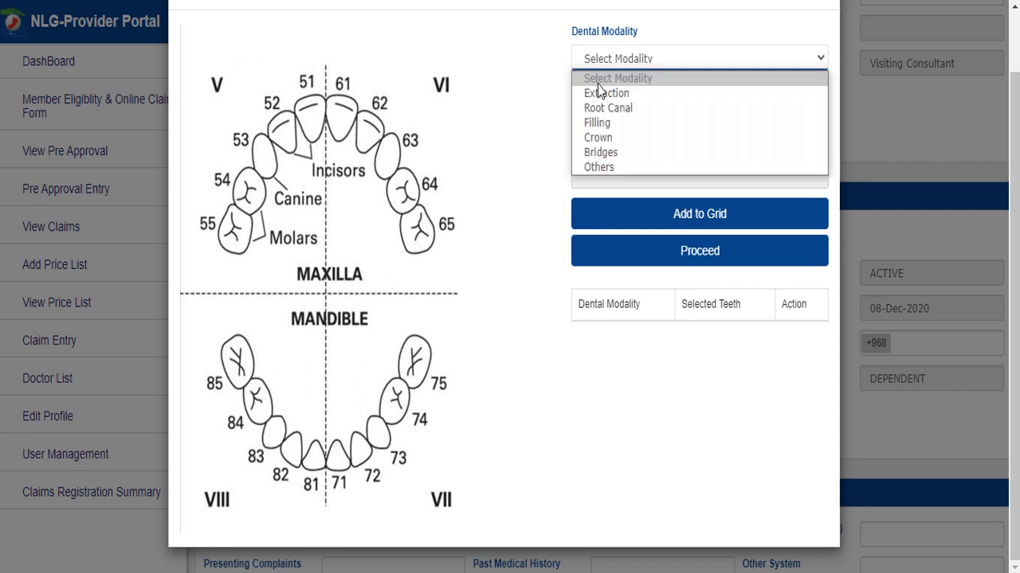
{"action": "left_click", "coordinate": [598, 168]}
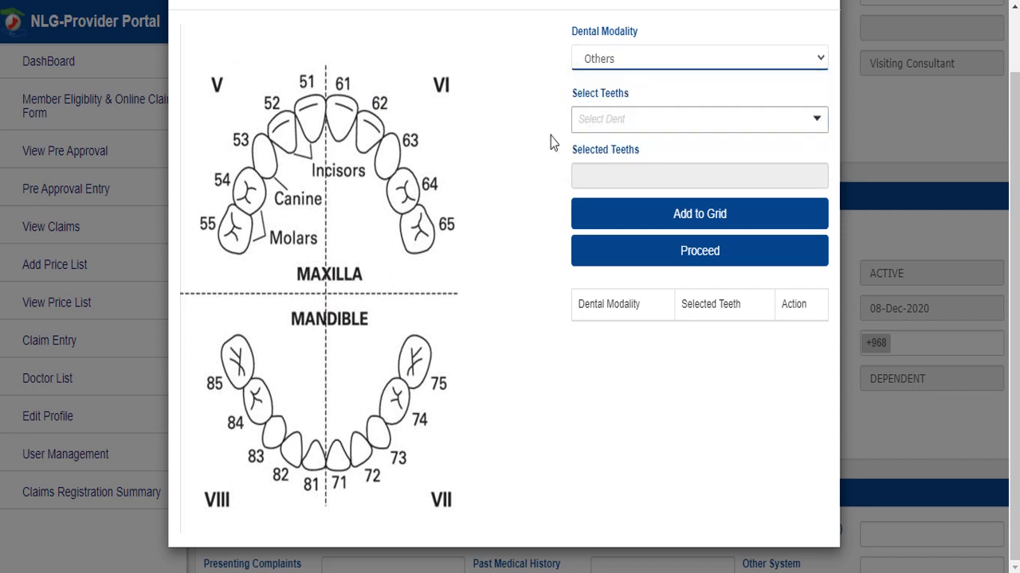
- Add an Others row for teeth 61, 62 and 53, then close the chart
{"action": "left_click", "coordinate": [340, 119]}
{"action": "left_click", "coordinate": [369, 137]}
{"action": "left_click", "coordinate": [622, 124]}
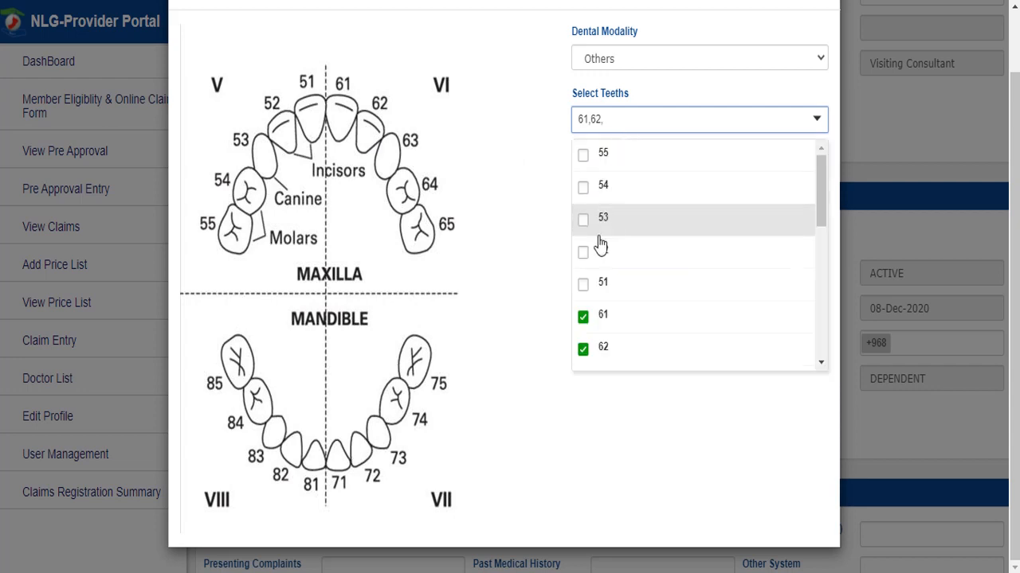
{"action": "left_click", "coordinate": [585, 217]}
{"action": "left_click", "coordinate": [502, 200]}
{"action": "left_click", "coordinate": [602, 213]}
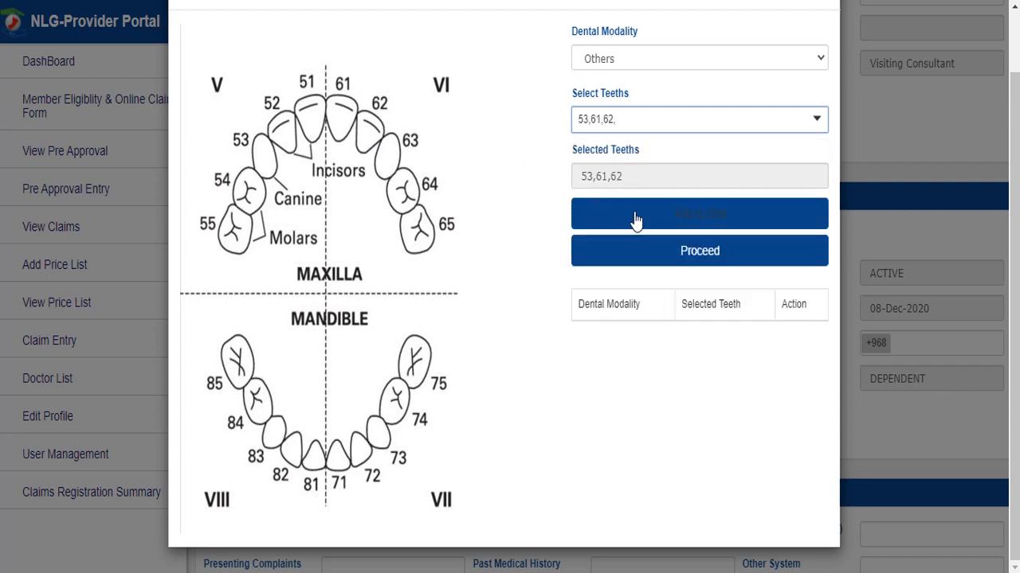
{"action": "left_click", "coordinate": [635, 250]}
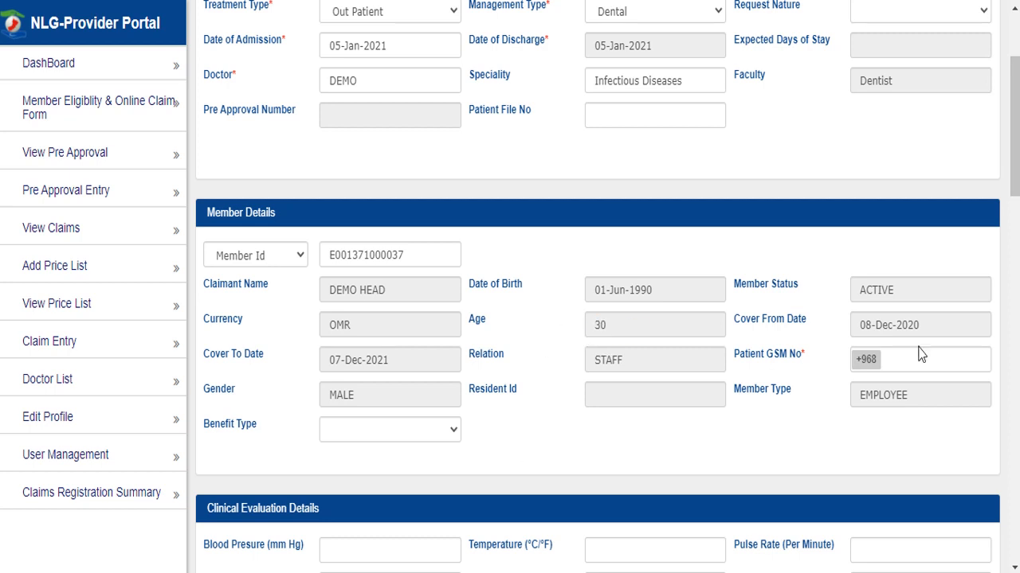
- Choose Dental benefit type and set the dental modality to Extraction
{"action": "left_click", "coordinate": [412, 430]}
{"action": "left_click", "coordinate": [398, 483]}
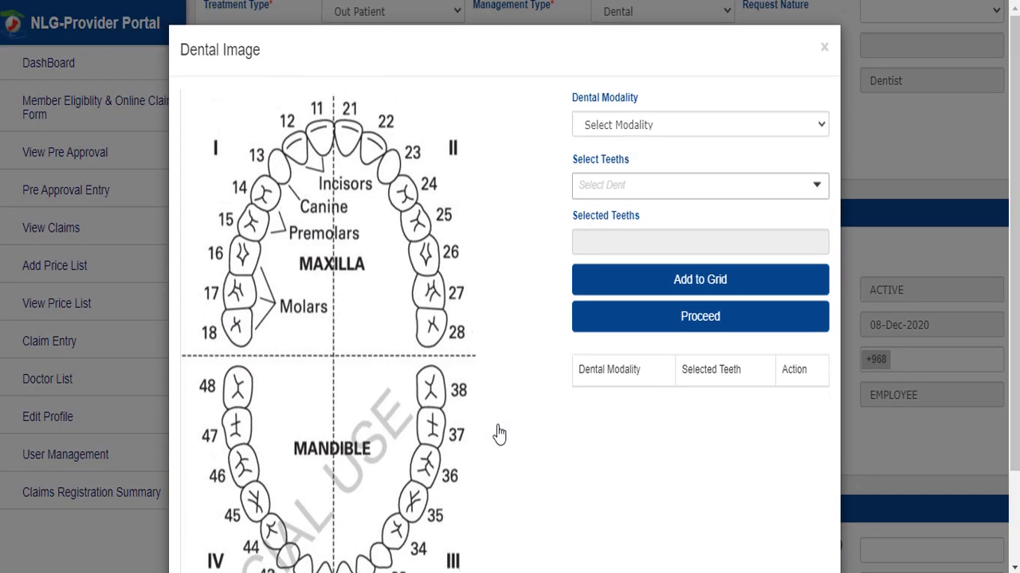
{"action": "scroll", "coordinate": [418, 251], "scroll_direction": "down", "scroll_amount": 2}
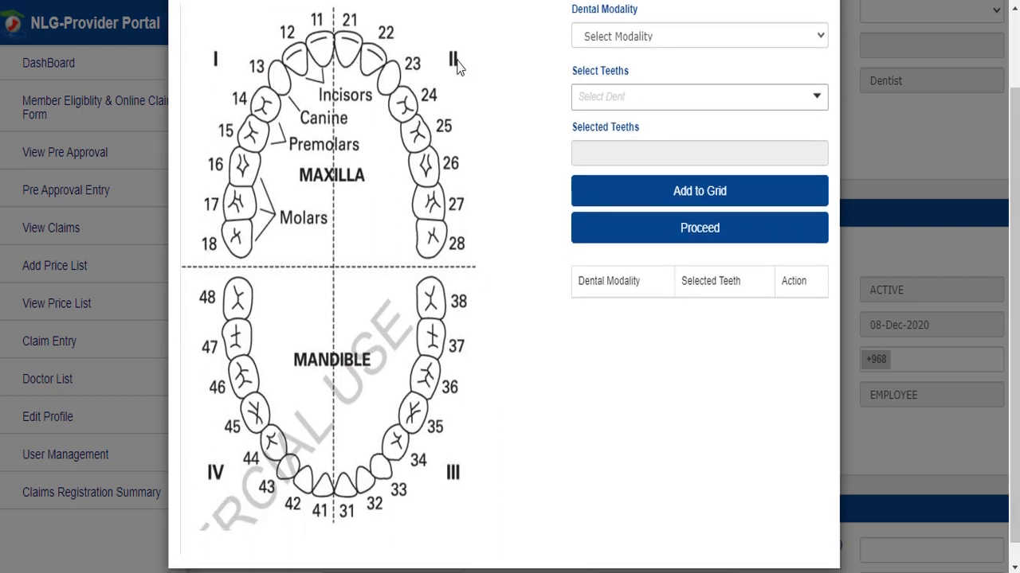
{"action": "left_click", "coordinate": [607, 41]}
{"action": "left_click", "coordinate": [606, 69]}
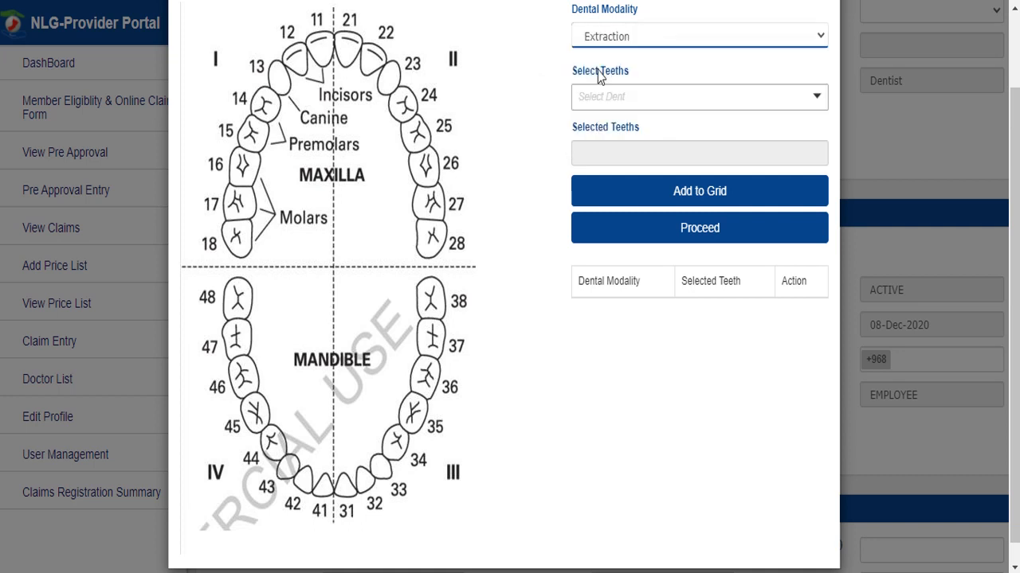
- Add an Extraction row for teeth 18 and 17, then close the chart
{"action": "left_click", "coordinate": [603, 104]}
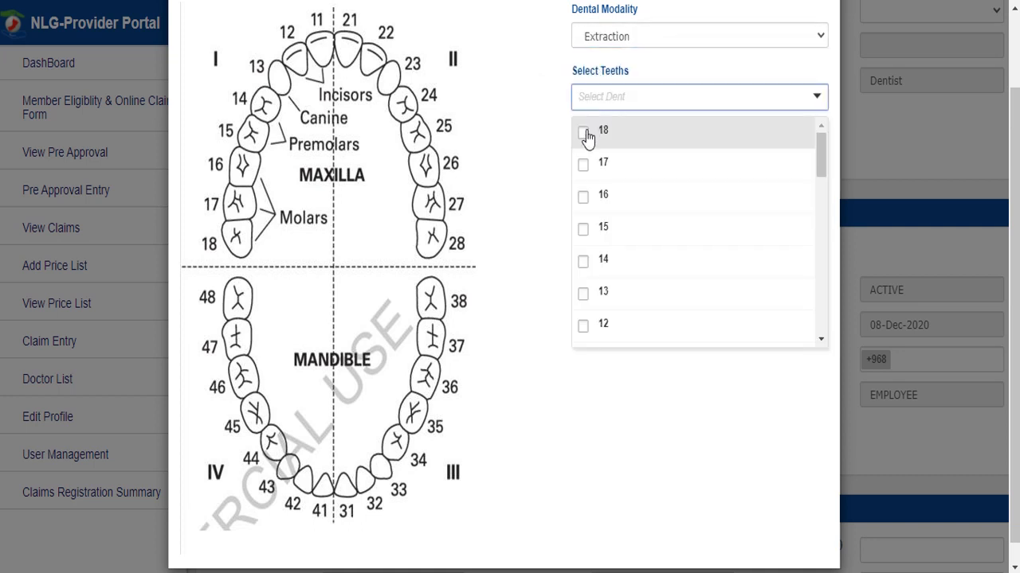
{"action": "left_click", "coordinate": [587, 134]}
{"action": "left_click", "coordinate": [573, 168]}
{"action": "left_click", "coordinate": [528, 153]}
{"action": "left_click", "coordinate": [633, 195]}
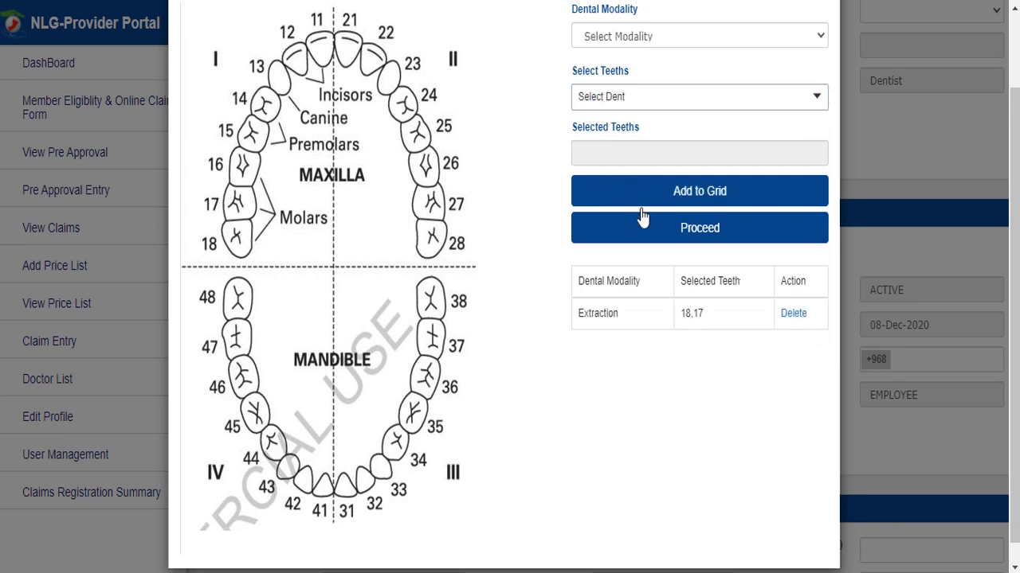
{"action": "left_click", "coordinate": [644, 228]}
{"action": "scroll", "coordinate": [644, 231], "scroll_direction": "down", "scroll_amount": 2}
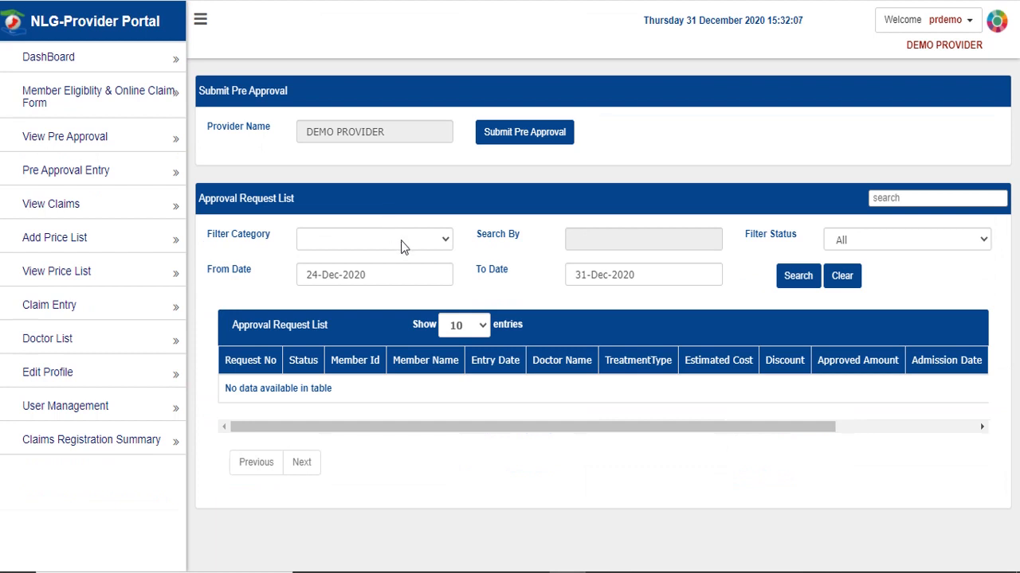
- Search requests by Member Id with the pasted ID, then clear and show status choices
{"action": "left_click", "coordinate": [402, 247]}
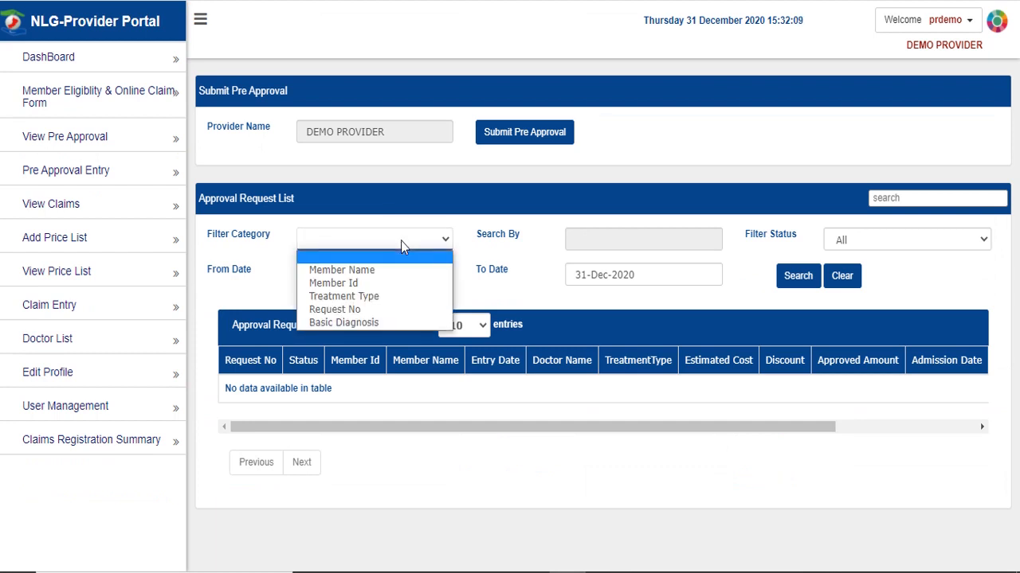
{"action": "left_click", "coordinate": [397, 283]}
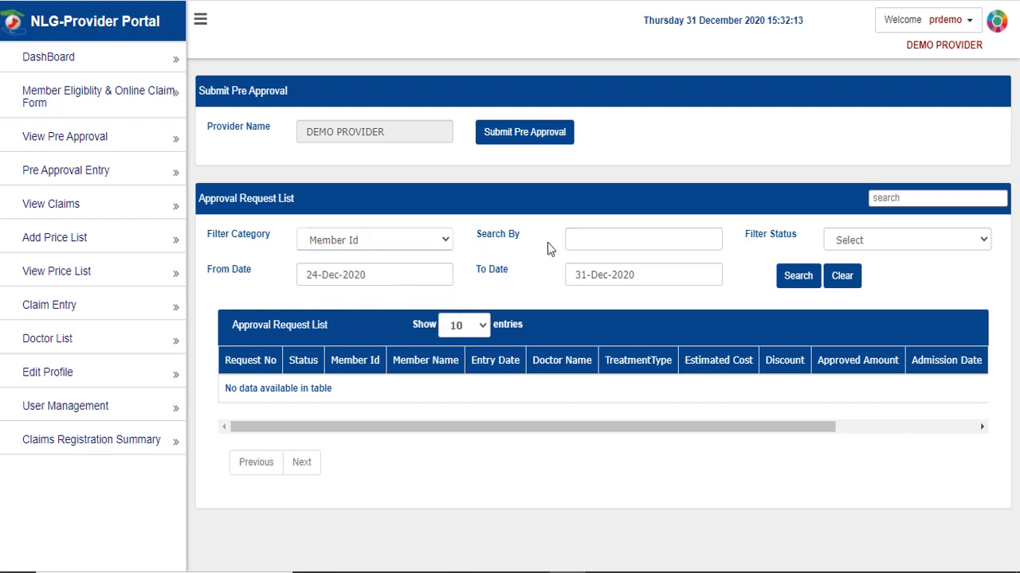
{"action": "left_click", "coordinate": [594, 240]}
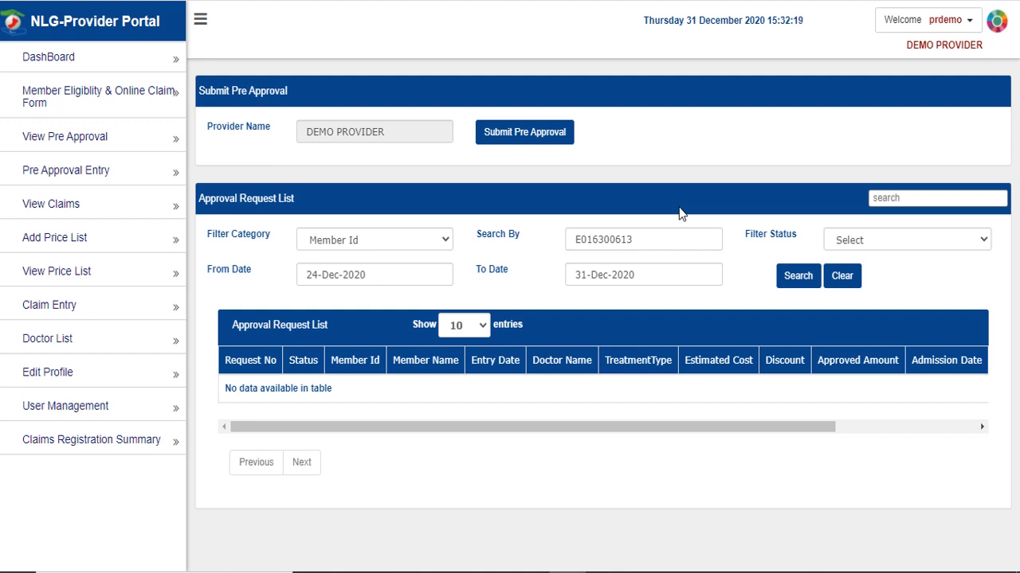
{"action": "left_click", "coordinate": [791, 275]}
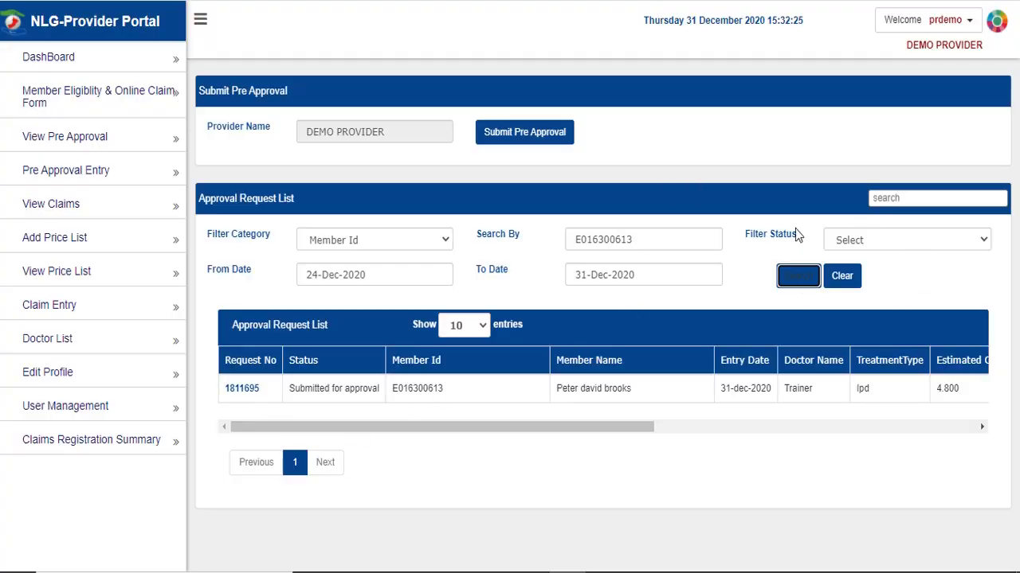
{"action": "left_click", "coordinate": [850, 277]}
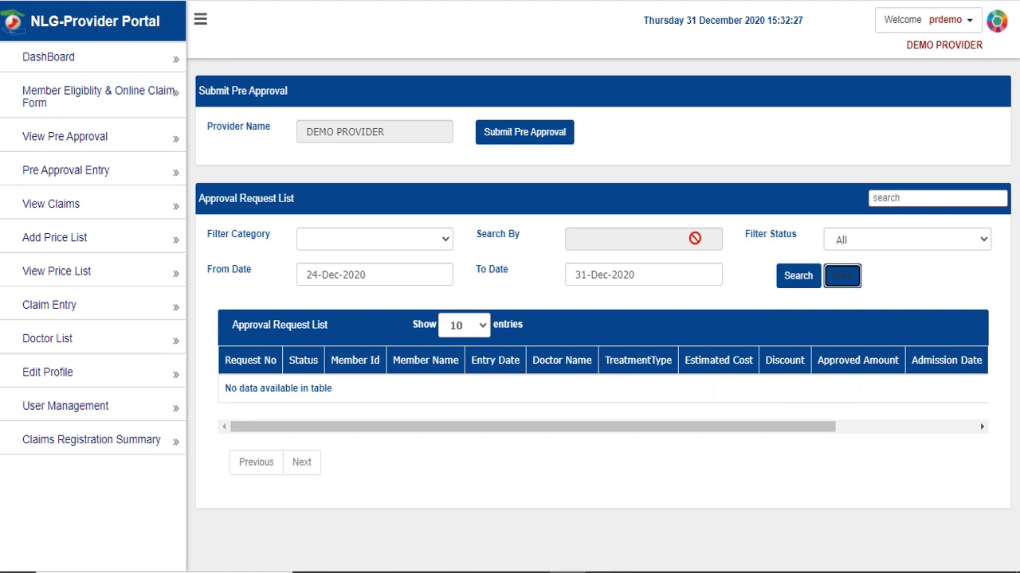
{"action": "left_click", "coordinate": [914, 241]}
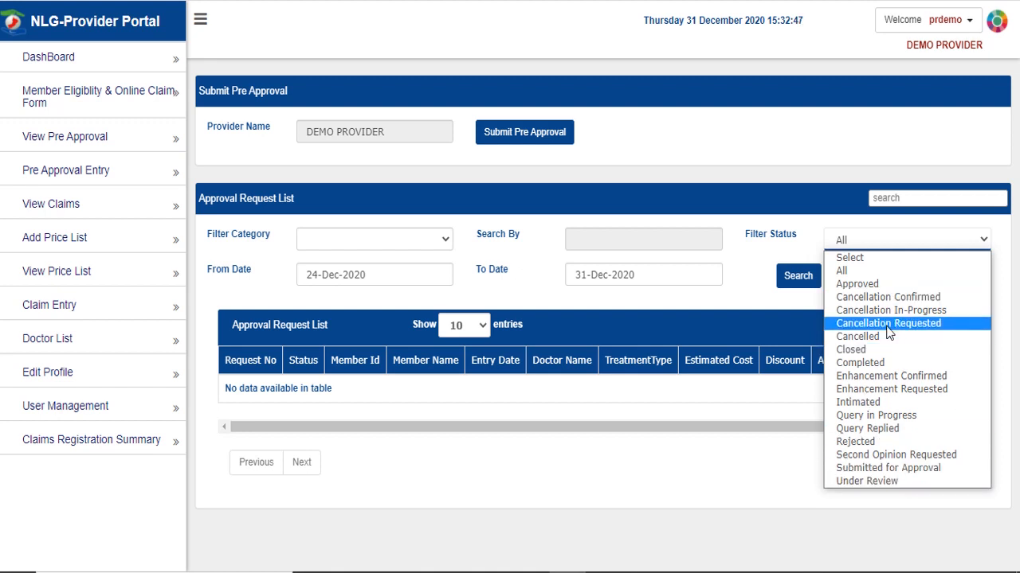
- Keep status All and the search date range ending 31-Dec-2020
{"action": "left_click", "coordinate": [736, 291]}
{"action": "left_click", "coordinate": [378, 271]}
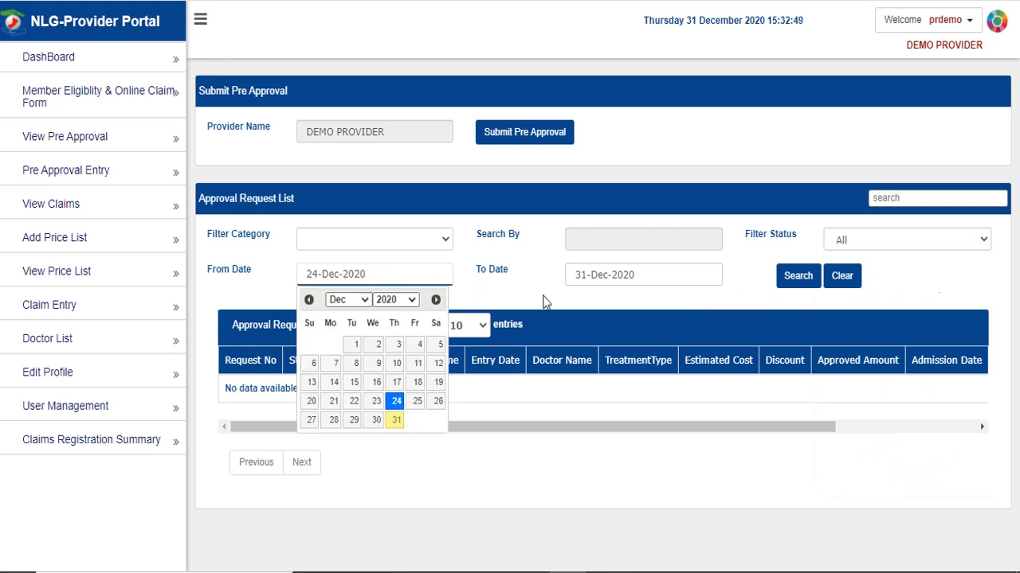
{"action": "left_click", "coordinate": [577, 305]}
{"action": "left_click", "coordinate": [701, 279]}
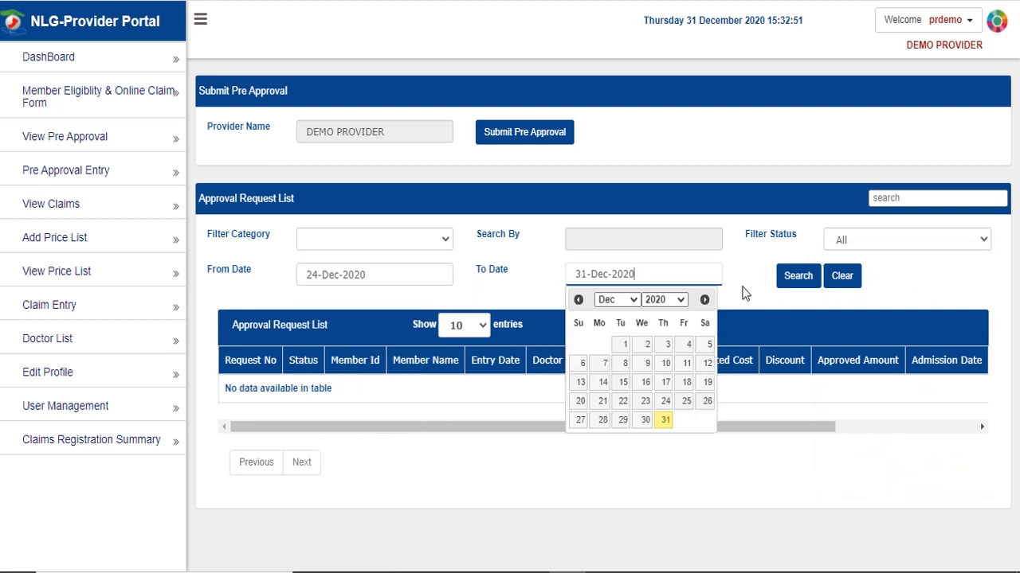
{"action": "left_click", "coordinate": [745, 293]}
- Search by member id, open the found request to check its status, then return to the list
{"action": "left_click", "coordinate": [416, 240]}
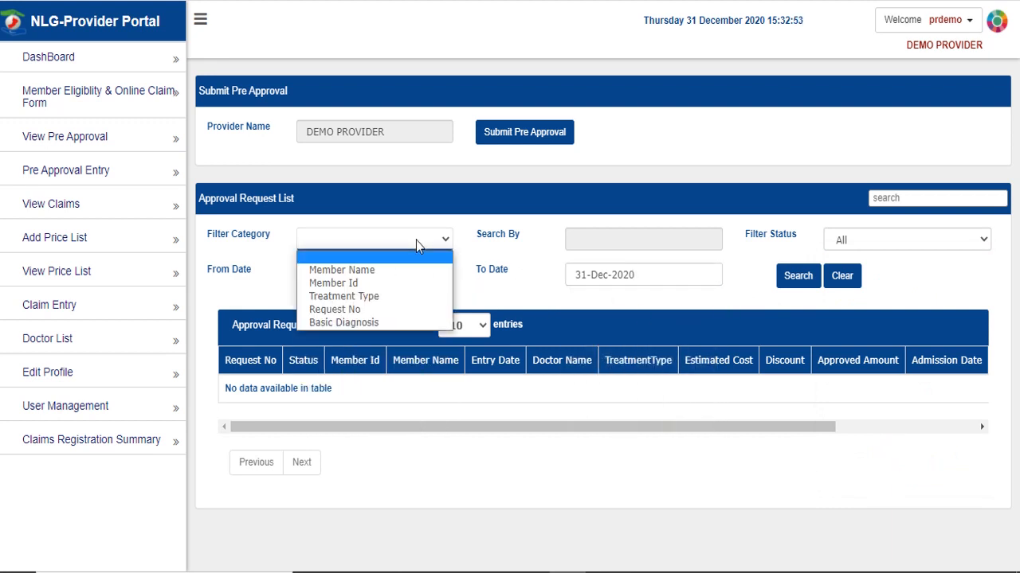
{"action": "left_click", "coordinate": [363, 271]}
{"action": "left_click", "coordinate": [365, 246]}
{"action": "left_click", "coordinate": [363, 273]}
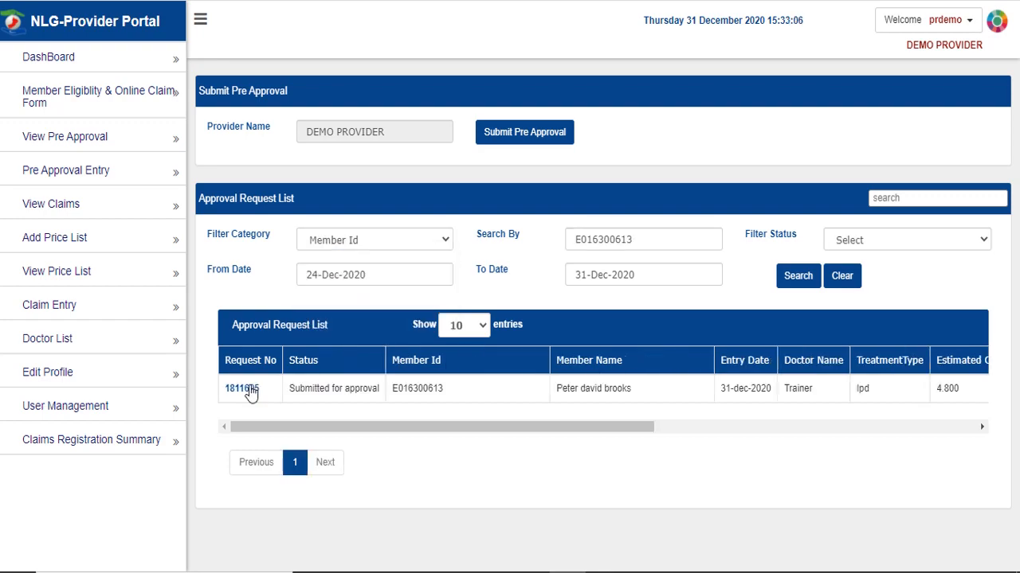
{"action": "left_click", "coordinate": [250, 389]}
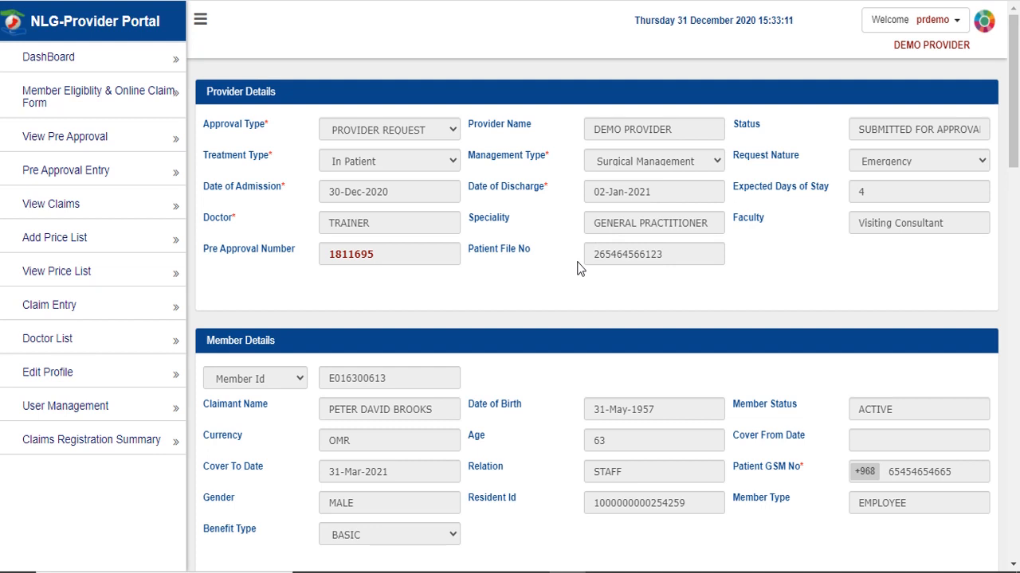
{"action": "triple_click", "coordinate": [916, 127]}
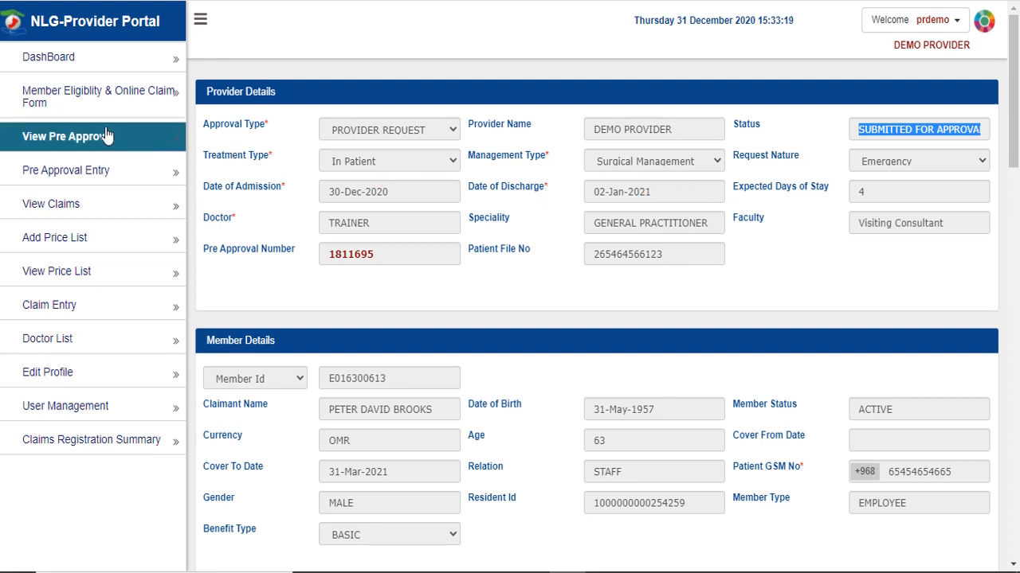
{"action": "left_click_drag", "start_coordinate": [102, 137], "coordinate": [823, 231]}
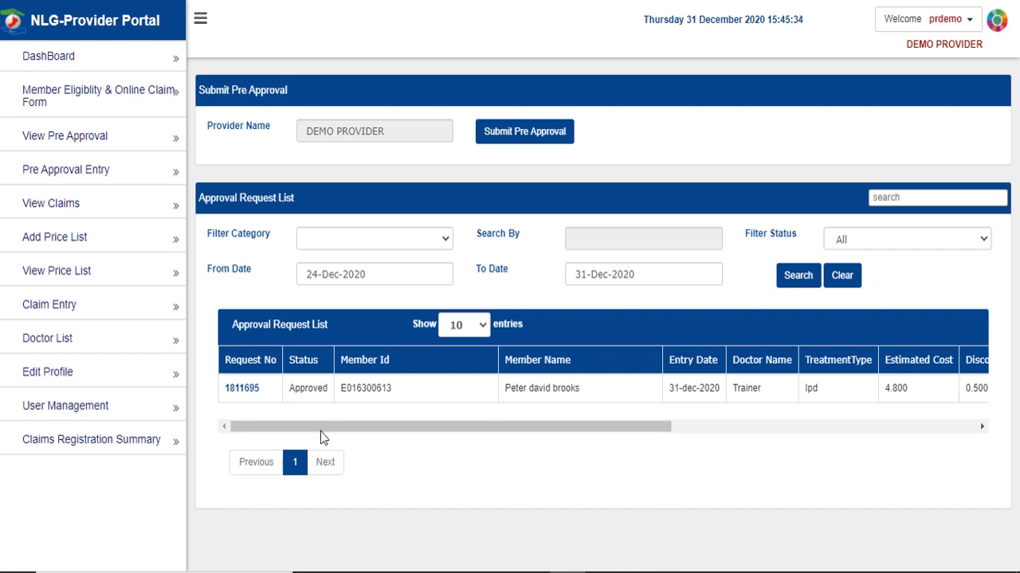
- Open the approved request and review its details down to Document Details and Request Enhancement
{"action": "left_click_drag", "start_coordinate": [355, 427], "coordinate": [298, 427]}
{"action": "left_click", "coordinate": [251, 394]}
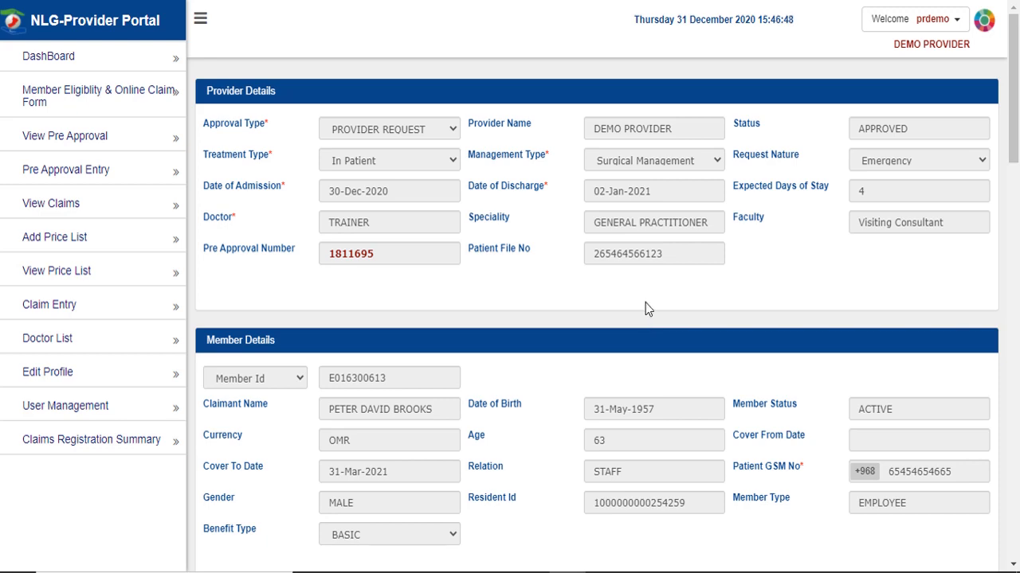
{"action": "scroll", "coordinate": [645, 303], "scroll_direction": "down", "scroll_amount": 10}
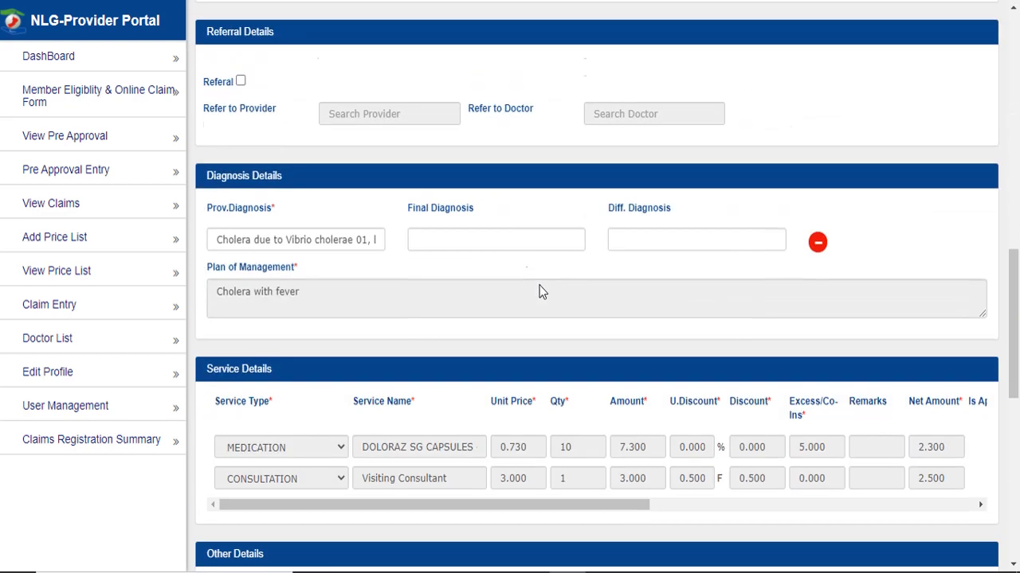
{"action": "scroll", "coordinate": [539, 286], "scroll_direction": "down", "scroll_amount": 7}
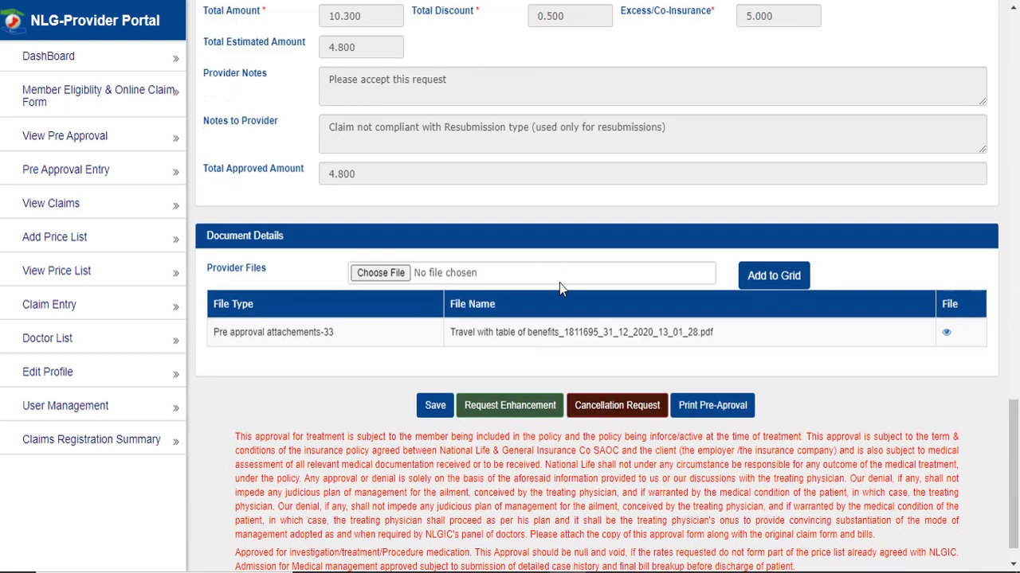
{"action": "scroll", "coordinate": [559, 288], "scroll_direction": "down", "scroll_amount": 1}
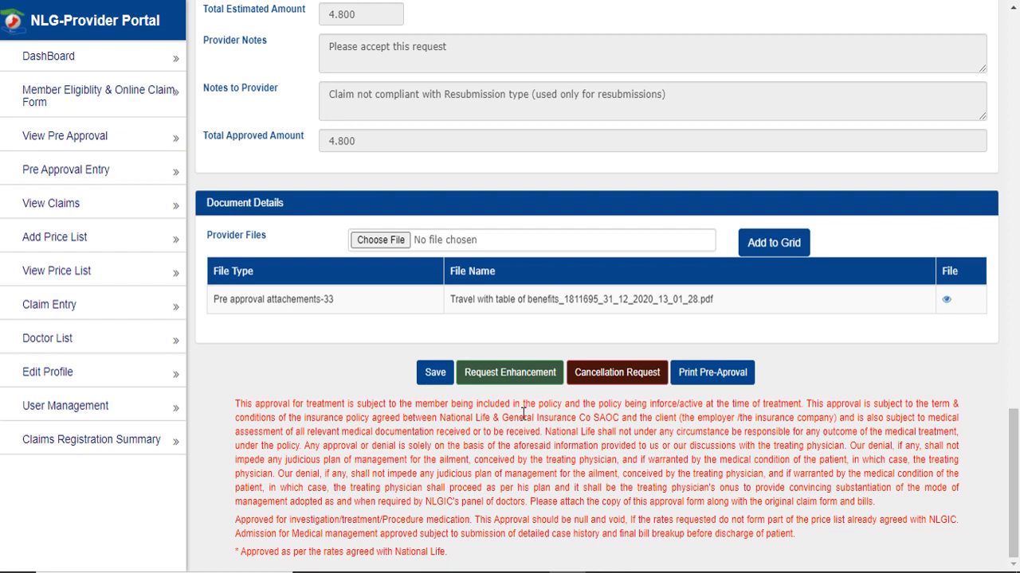
{"action": "left_click", "coordinate": [520, 376]}
- Submit an enhancement request commented 'Request fro enhancement' and note the success reference
{"action": "left_click", "coordinate": [520, 375]}
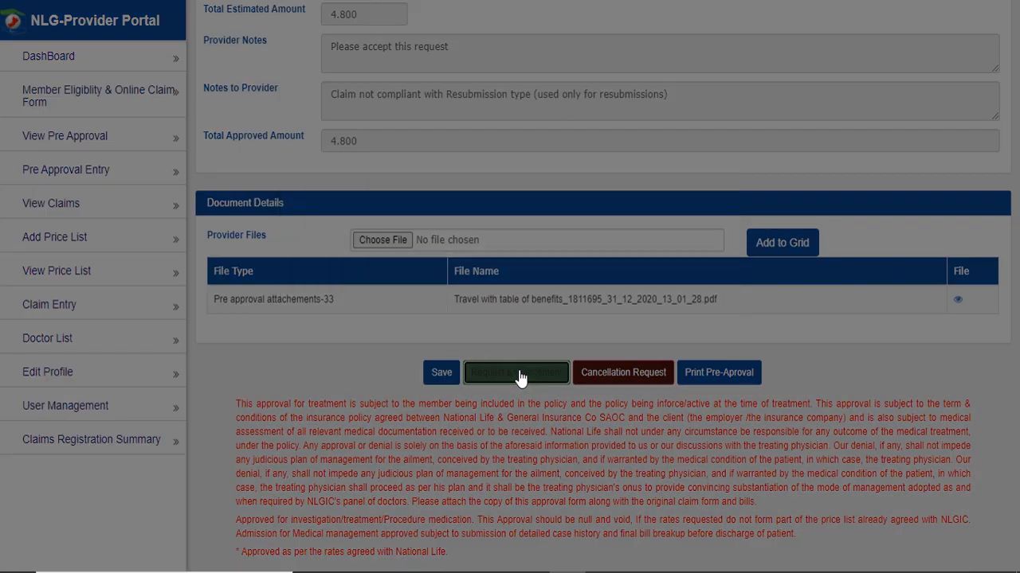
{"action": "left_click", "coordinate": [503, 257]}
{"action": "type", "text": "Request fro enhancement"}
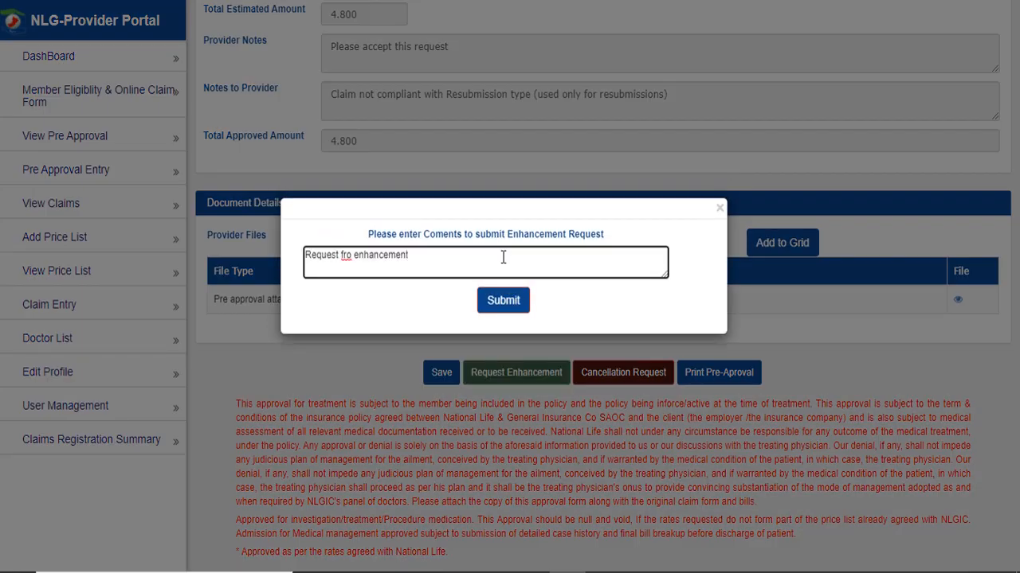
{"action": "left_click", "coordinate": [496, 301]}
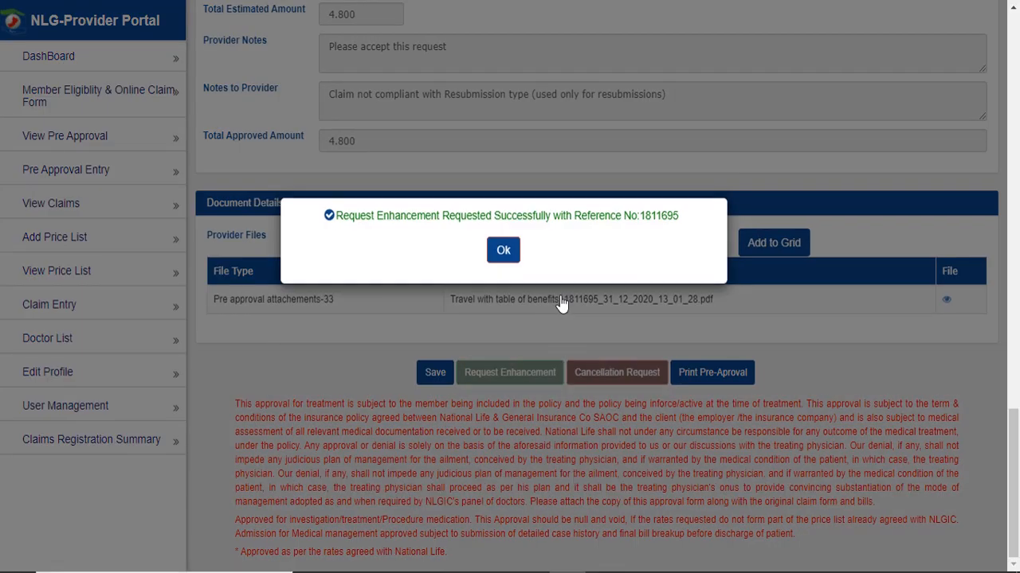
{"action": "left_click_drag", "start_coordinate": [354, 215], "coordinate": [655, 266]}
{"action": "left_click", "coordinate": [650, 265]}
- Filter the Approval Request List to Enhancement Requested status
{"action": "left_click", "coordinate": [509, 251]}
{"action": "left_click", "coordinate": [892, 241]}
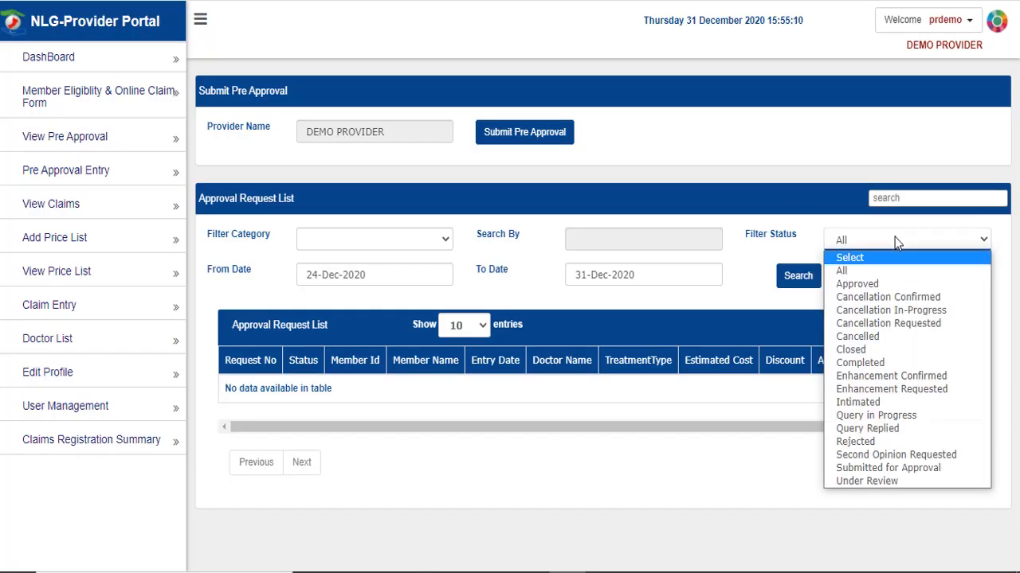
{"action": "left_click", "coordinate": [902, 389]}
{"action": "left_click", "coordinate": [799, 277]}
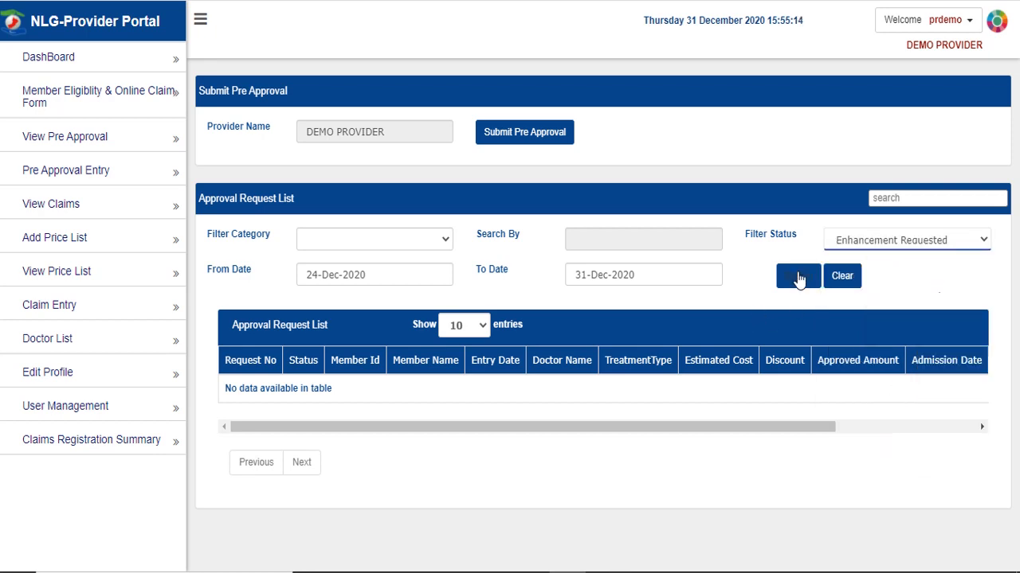
- Verify the request's status changes from Enhancement requested to Enhancement confirmed
{"action": "left_click_drag", "start_coordinate": [288, 389], "coordinate": [388, 392]}
{"action": "left_click", "coordinate": [404, 409]}
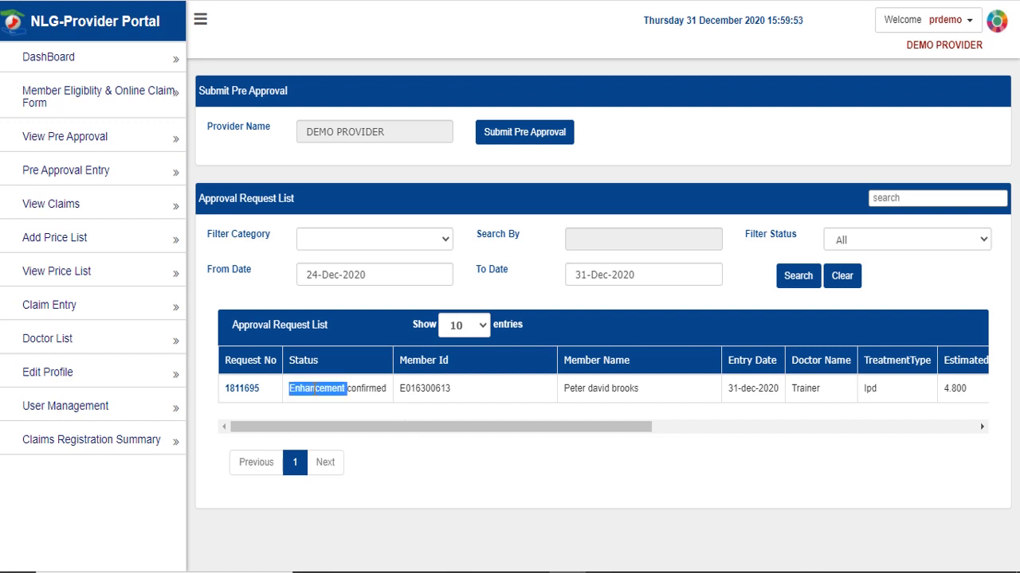
{"action": "triple_click", "coordinate": [316, 389]}
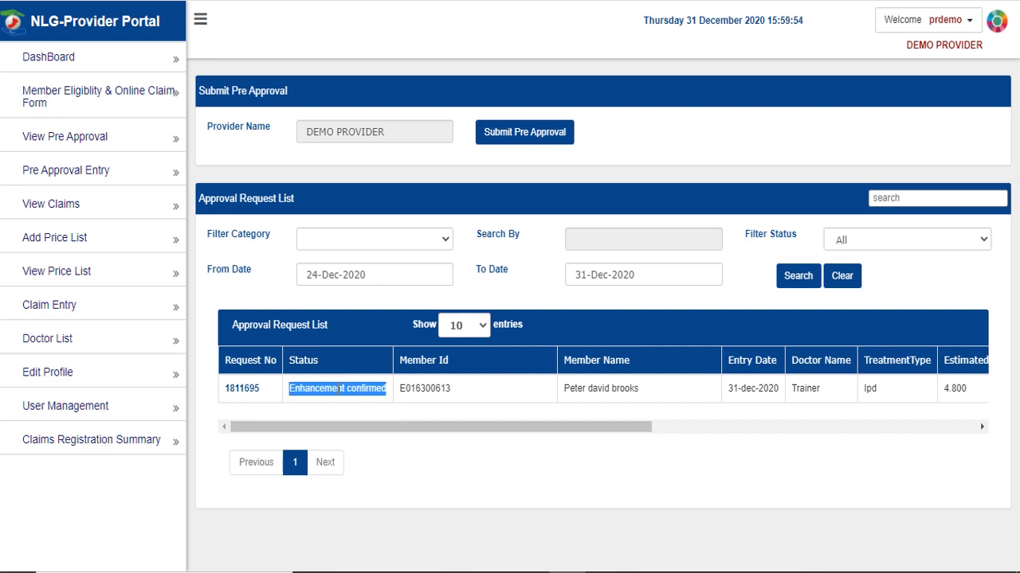
{"action": "left_click", "coordinate": [354, 416]}
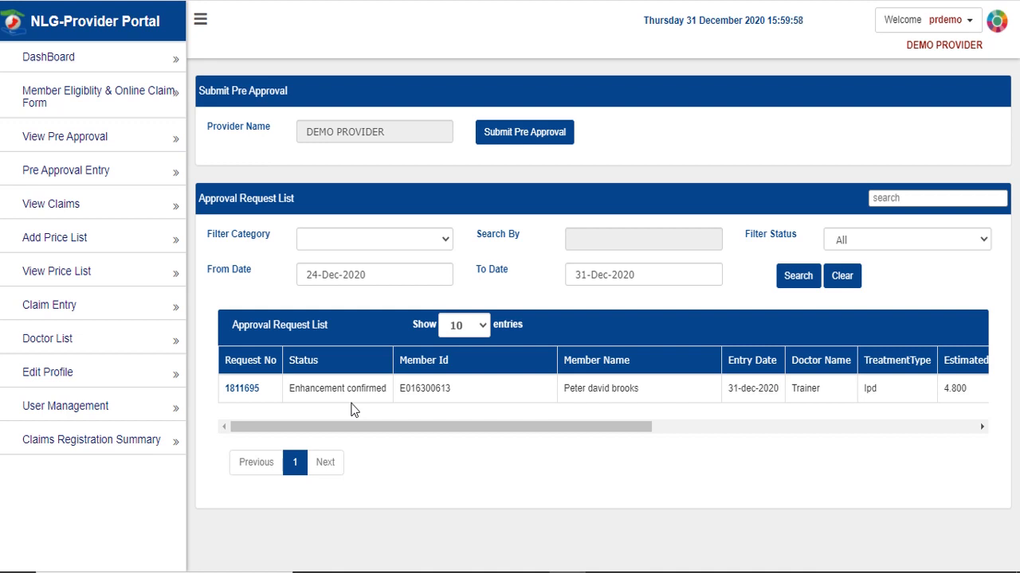
- Open the confirmed request and add a CORE BUILD UP treatment with quantity 5
{"action": "left_click", "coordinate": [242, 392]}
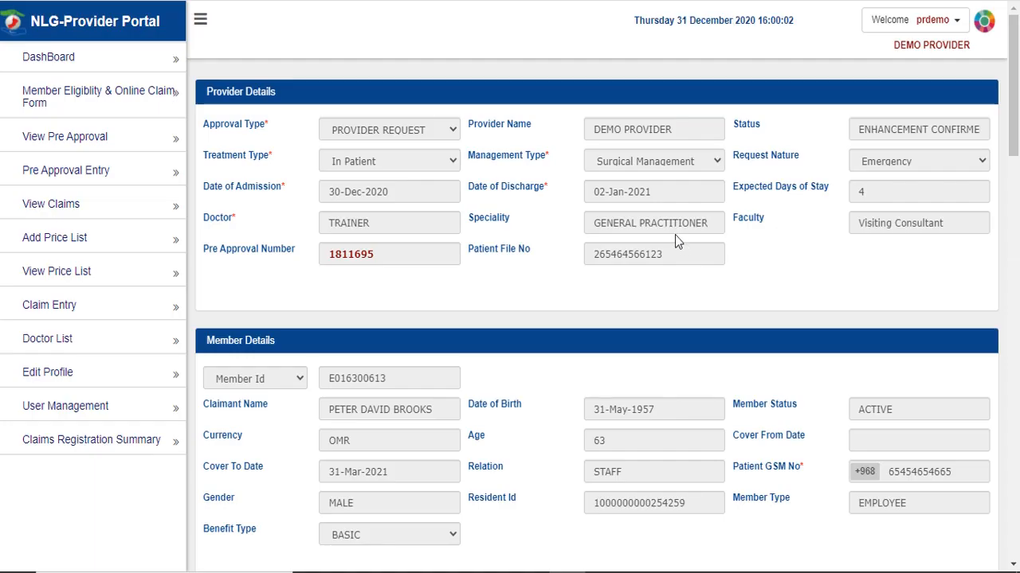
{"action": "scroll", "coordinate": [631, 256], "scroll_direction": "down", "scroll_amount": 10}
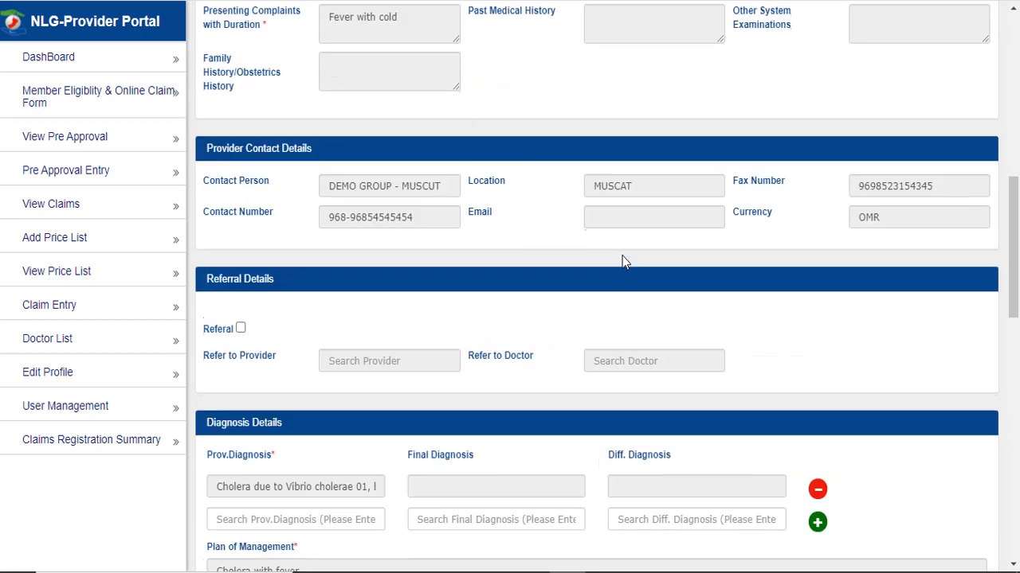
{"action": "scroll", "coordinate": [621, 254], "scroll_direction": "down", "scroll_amount": 3}
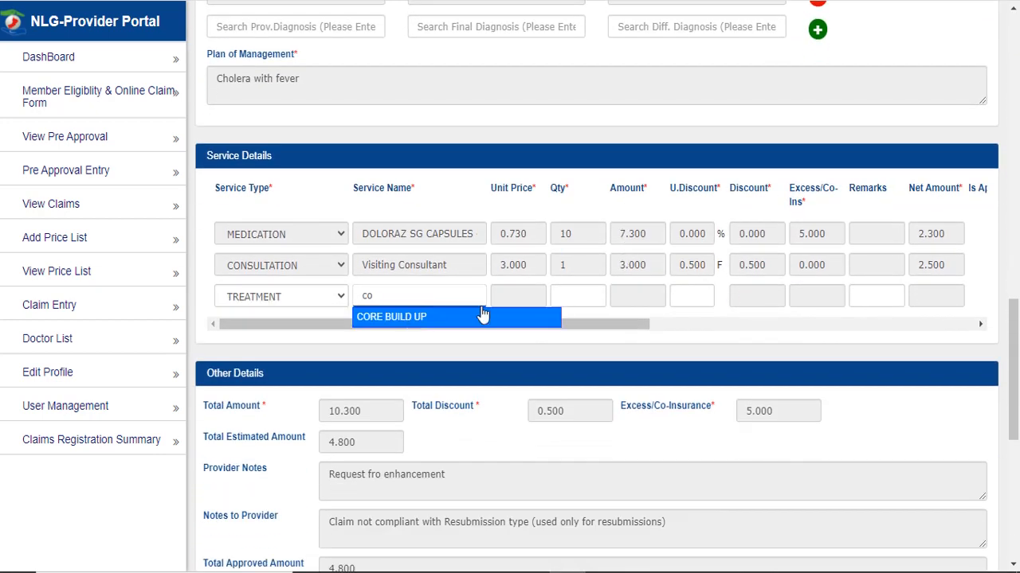
{"action": "left_click", "coordinate": [482, 317]}
{"action": "double_click", "coordinate": [586, 302]}
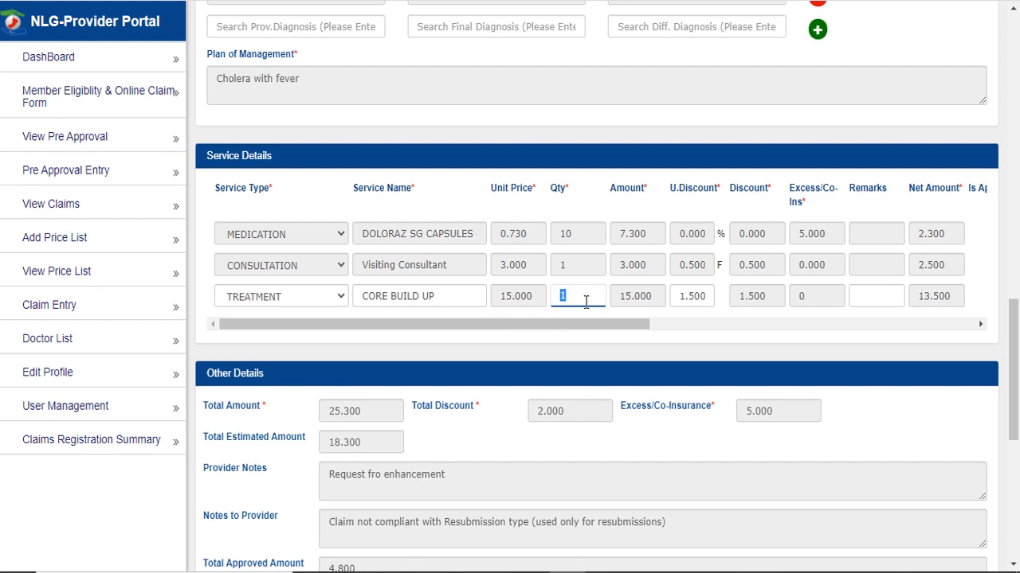
{"action": "type", "text": "5"}
{"action": "left_click", "coordinate": [599, 340]}
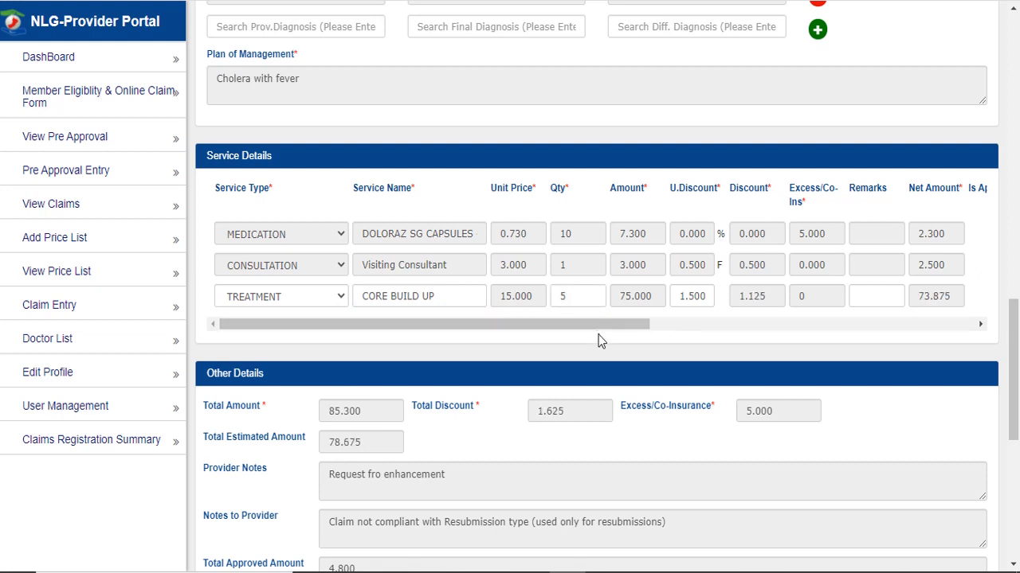
- Enter the comment 'Added treatment' and save the pre-approval, acknowledging the confirmation
{"action": "scroll", "coordinate": [586, 302], "scroll_direction": "down", "scroll_amount": 1}
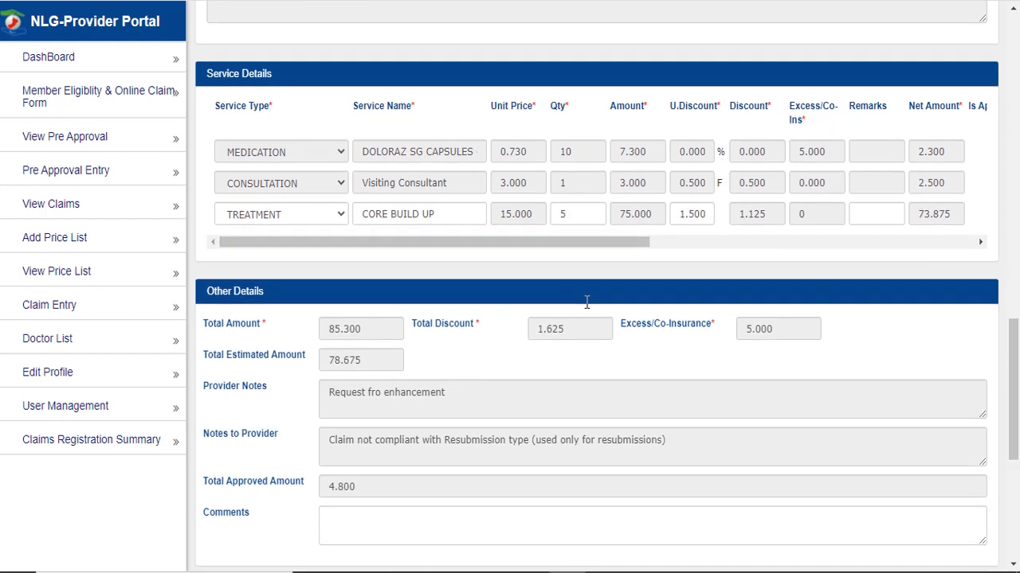
{"action": "scroll", "coordinate": [586, 302], "scroll_direction": "down", "scroll_amount": 1}
{"action": "scroll", "coordinate": [586, 303], "scroll_direction": "down", "scroll_amount": 1}
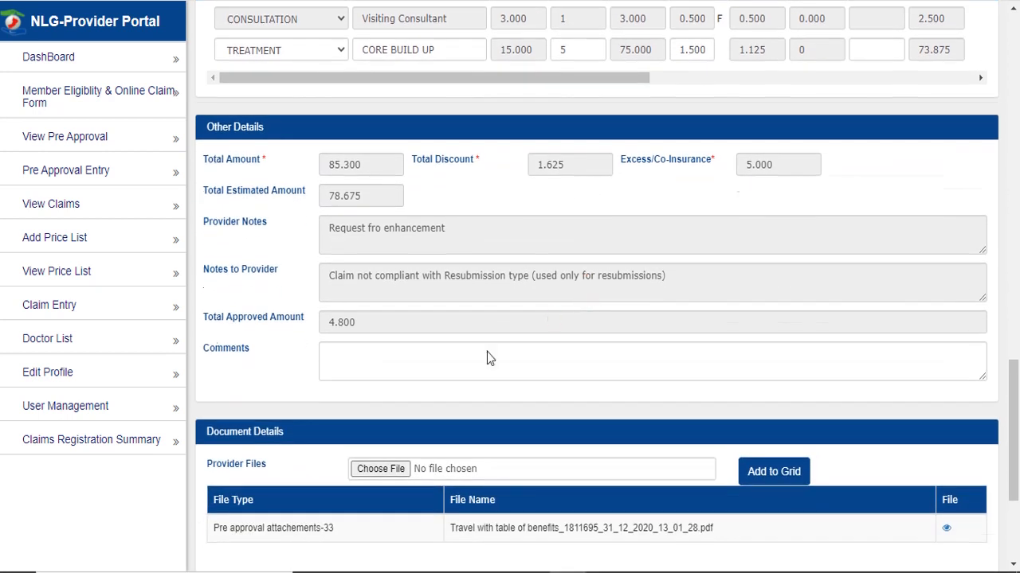
{"action": "left_click", "coordinate": [448, 371]}
{"action": "type", "text": "Added tr"}
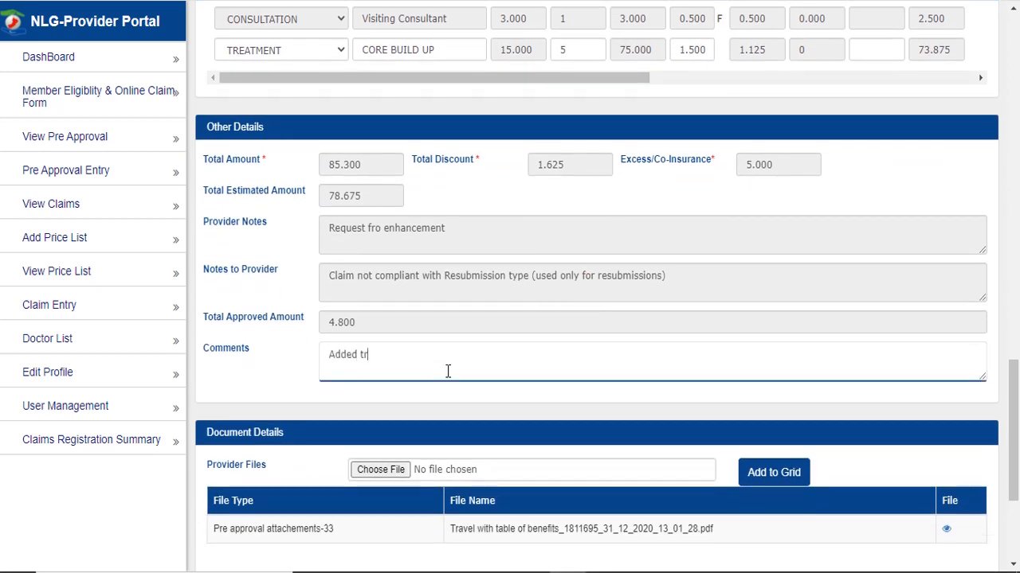
{"action": "type", "text": "eatment"}
{"action": "scroll", "coordinate": [448, 371], "scroll_direction": "down", "scroll_amount": 3}
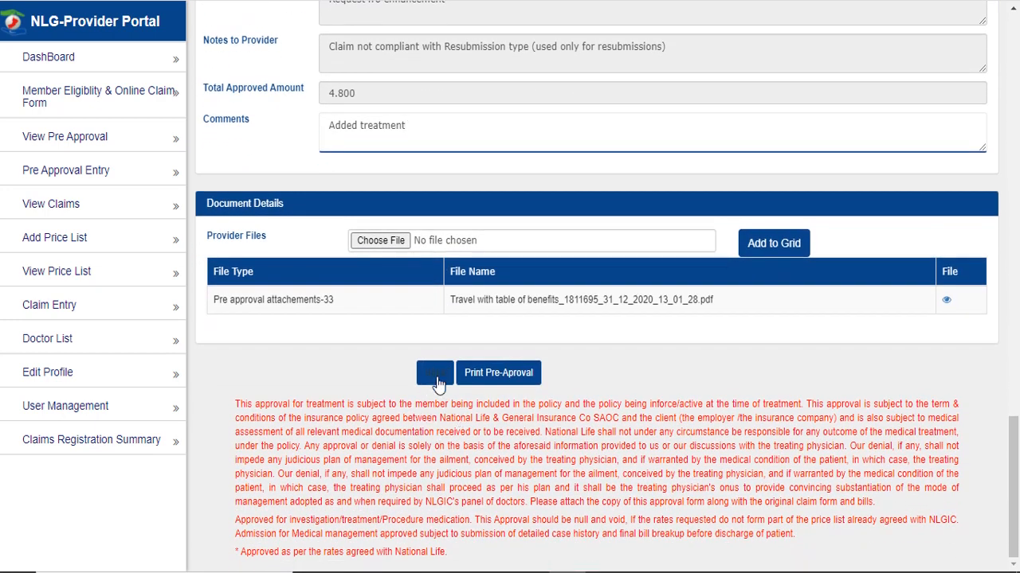
{"action": "left_click", "coordinate": [438, 381]}
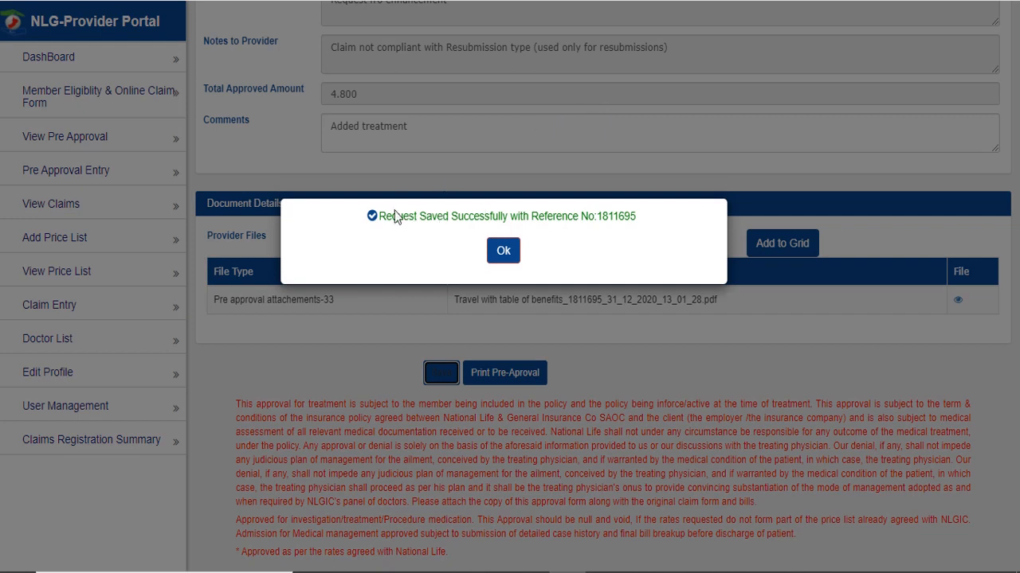
{"action": "left_click_drag", "start_coordinate": [377, 217], "coordinate": [657, 236]}
{"action": "left_click", "coordinate": [491, 248]}
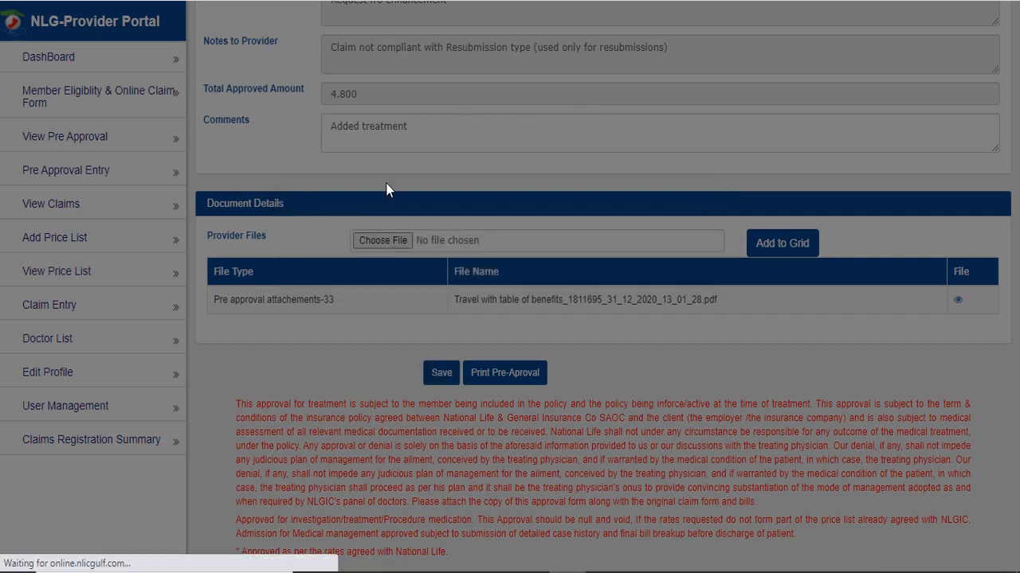
{"action": "scroll", "coordinate": [542, 348], "scroll_direction": "down", "scroll_amount": 20}
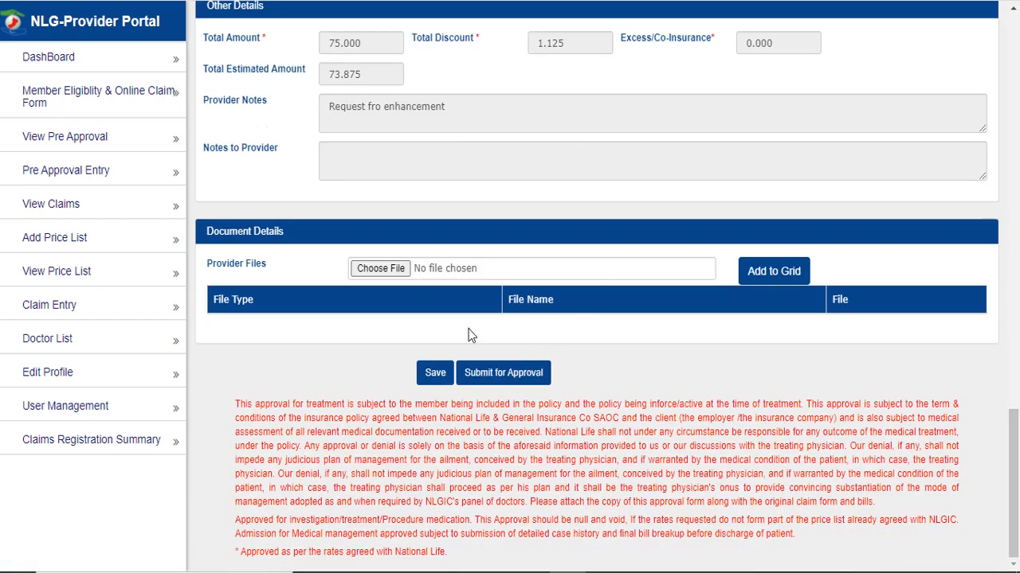
{"action": "left_click", "coordinate": [505, 380]}
{"action": "left_click", "coordinate": [502, 253]}
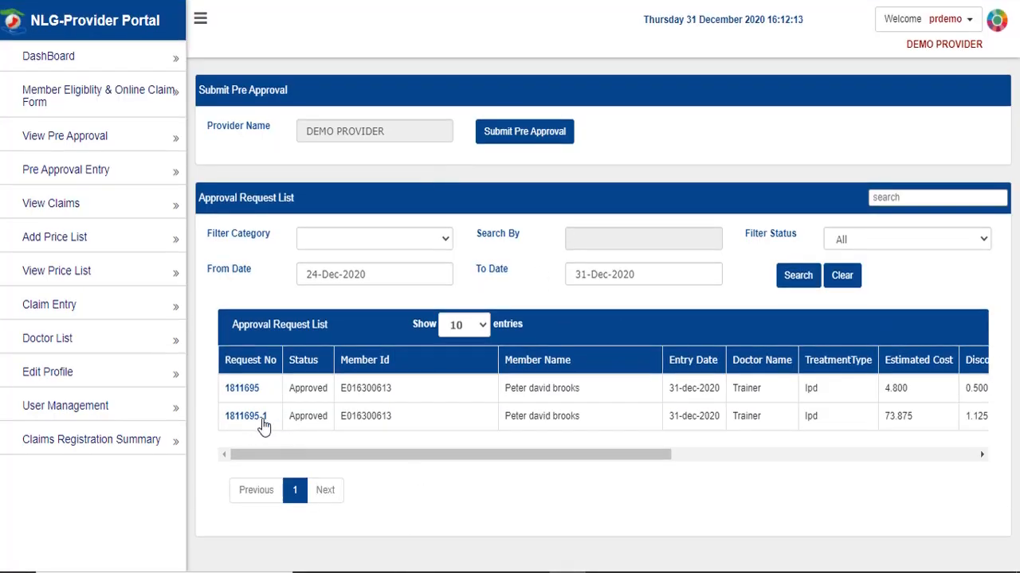
{"action": "double_click", "coordinate": [311, 416]}
{"action": "left_click", "coordinate": [296, 442]}
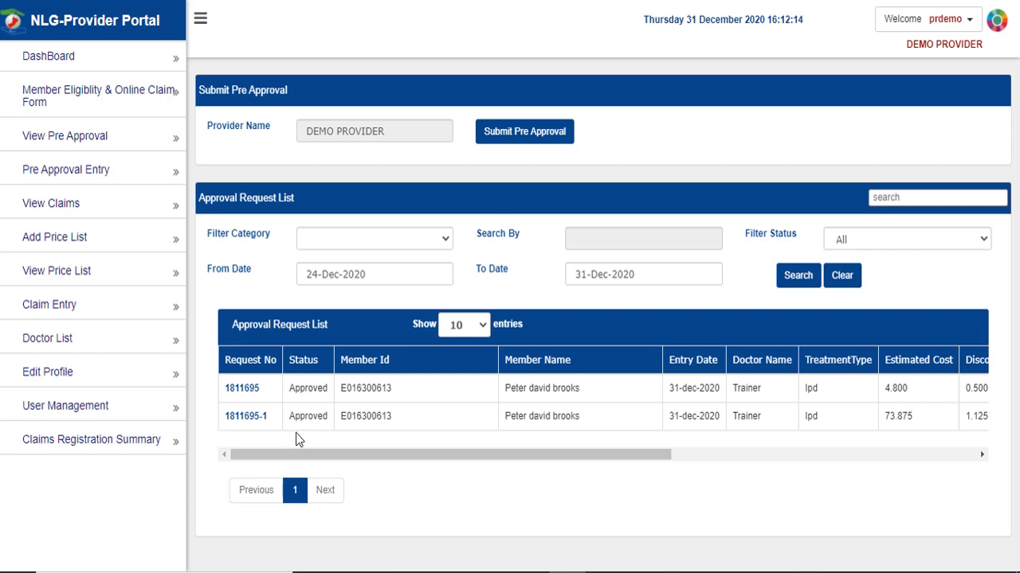
{"action": "left_click", "coordinate": [252, 417]}
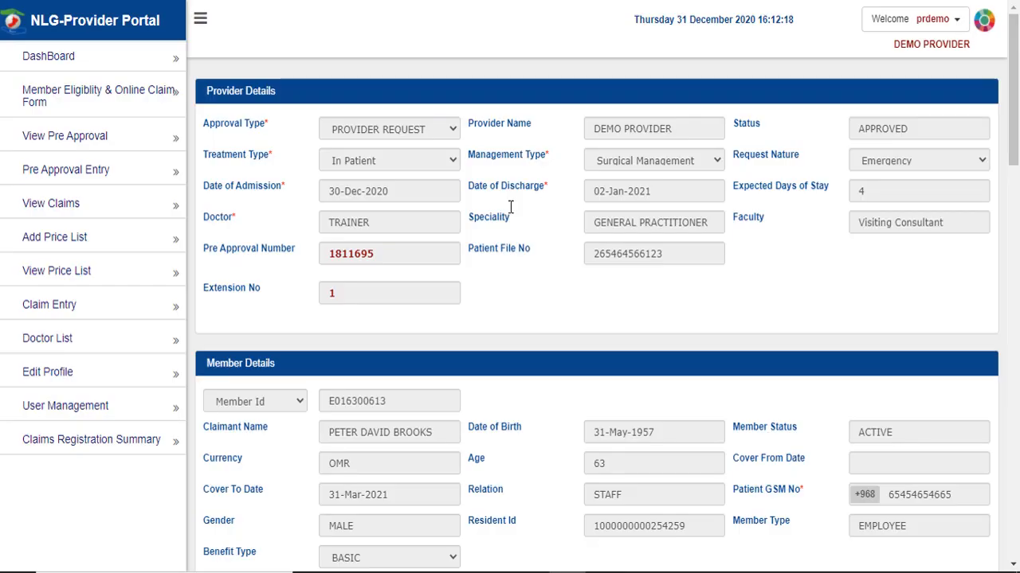
{"action": "scroll", "coordinate": [535, 289], "scroll_direction": "down", "scroll_amount": 20}
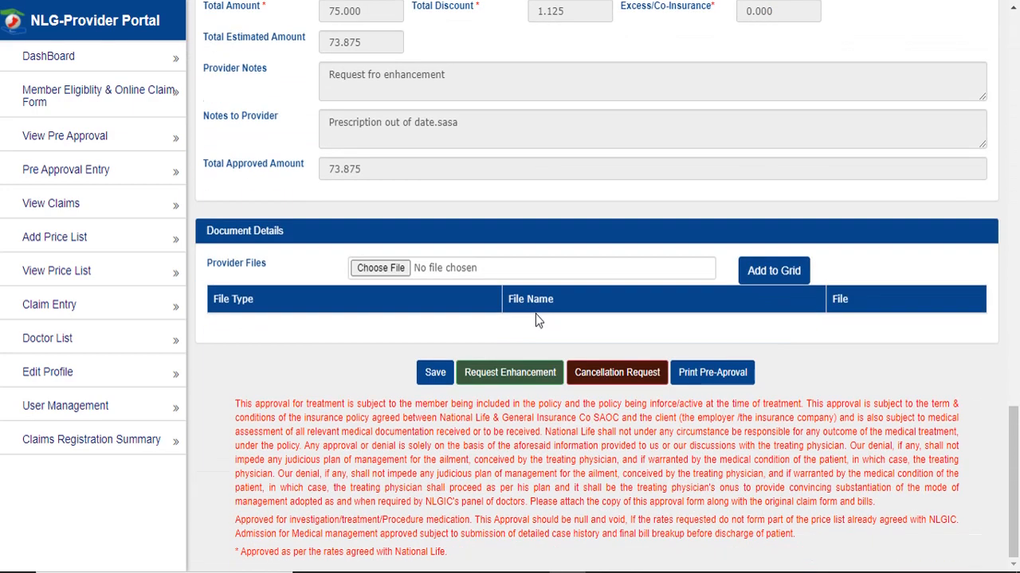
{"action": "left_click", "coordinate": [714, 379]}
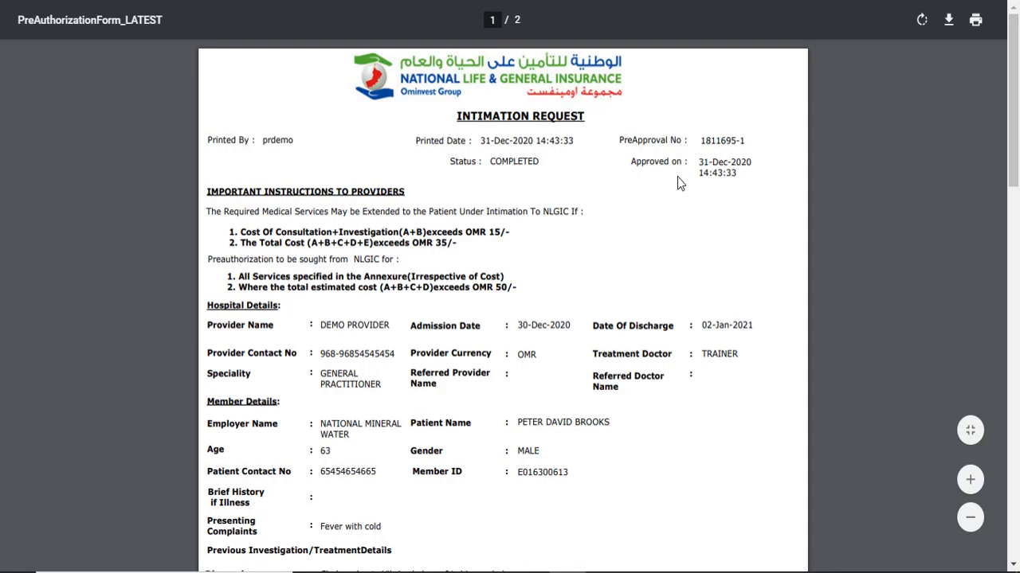
- Scroll through the PreAuthorizationForm PDF, close it, and return to View Pre Approval
{"action": "scroll", "coordinate": [548, 232], "scroll_direction": "down", "scroll_amount": 8}
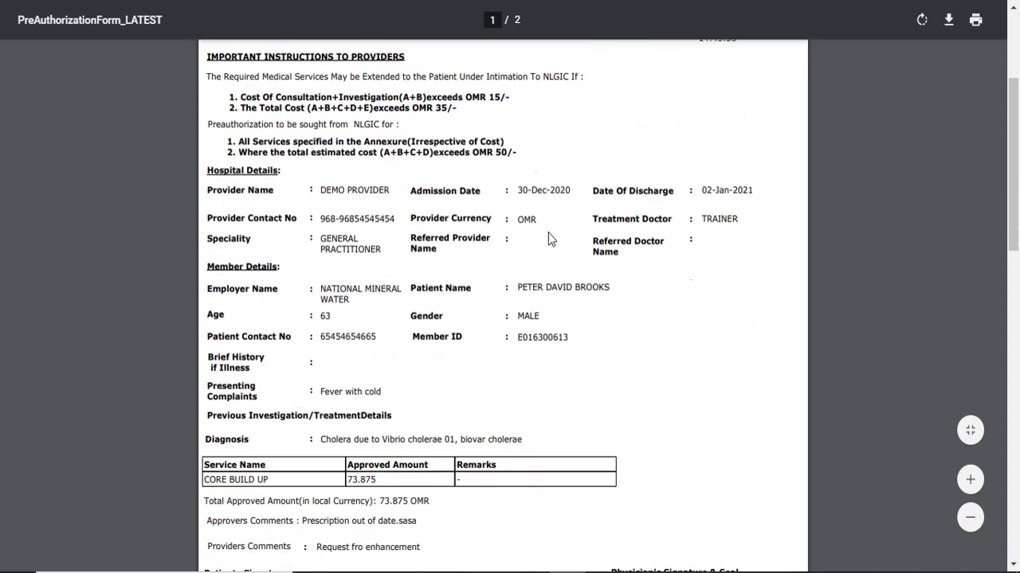
{"action": "scroll", "coordinate": [547, 238], "scroll_direction": "up", "scroll_amount": 9}
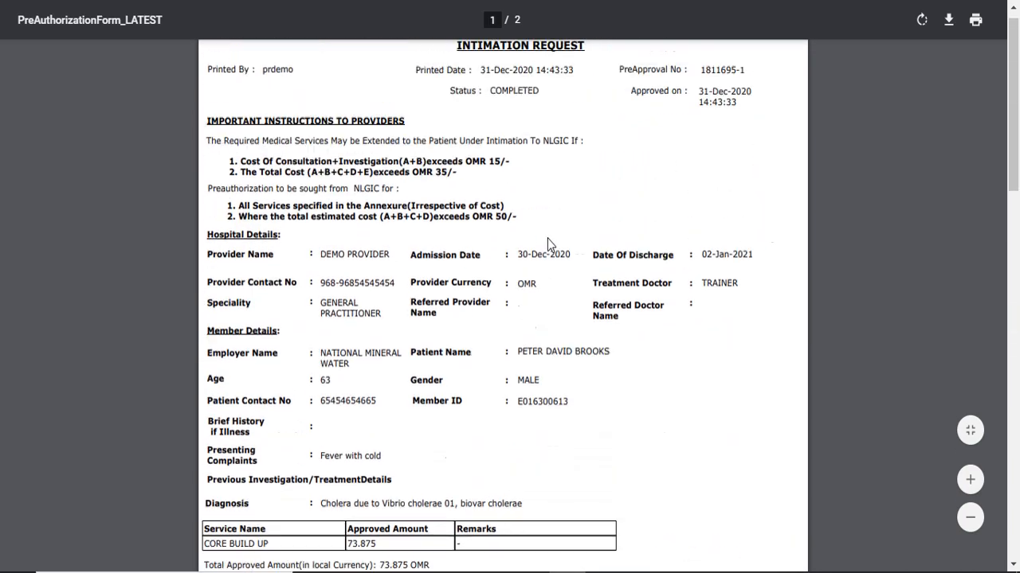
{"action": "key", "text": "ctrl+w"}
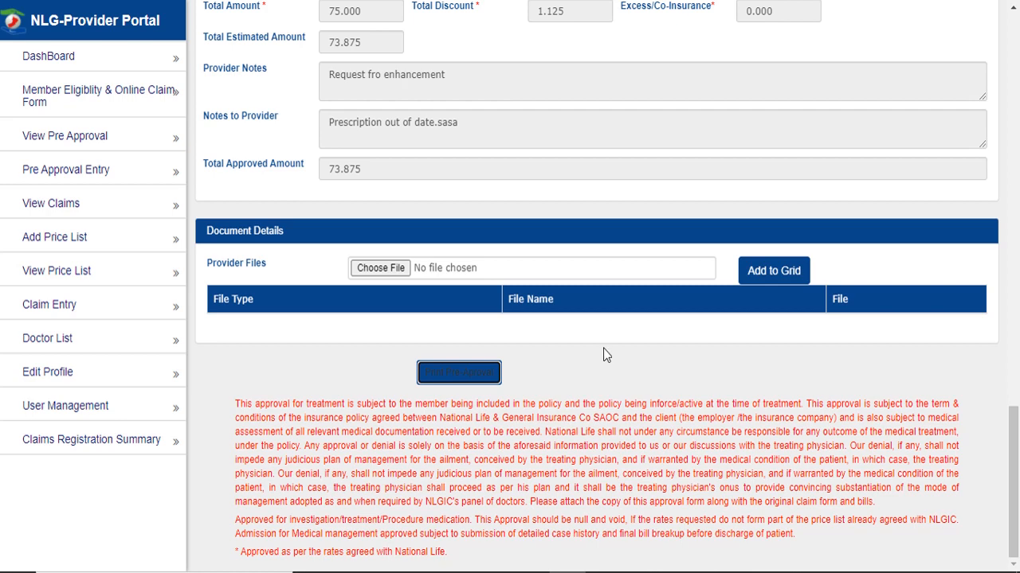
{"action": "scroll", "coordinate": [603, 348], "scroll_direction": "up", "scroll_amount": 5}
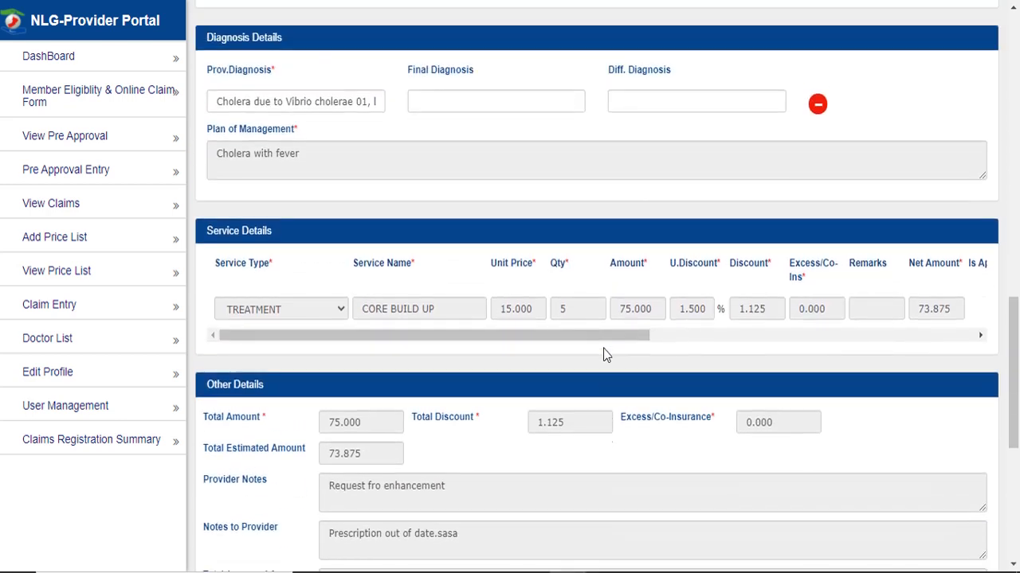
{"action": "scroll", "coordinate": [603, 348], "scroll_direction": "down", "scroll_amount": 5}
{"action": "left_click", "coordinate": [65, 136]}
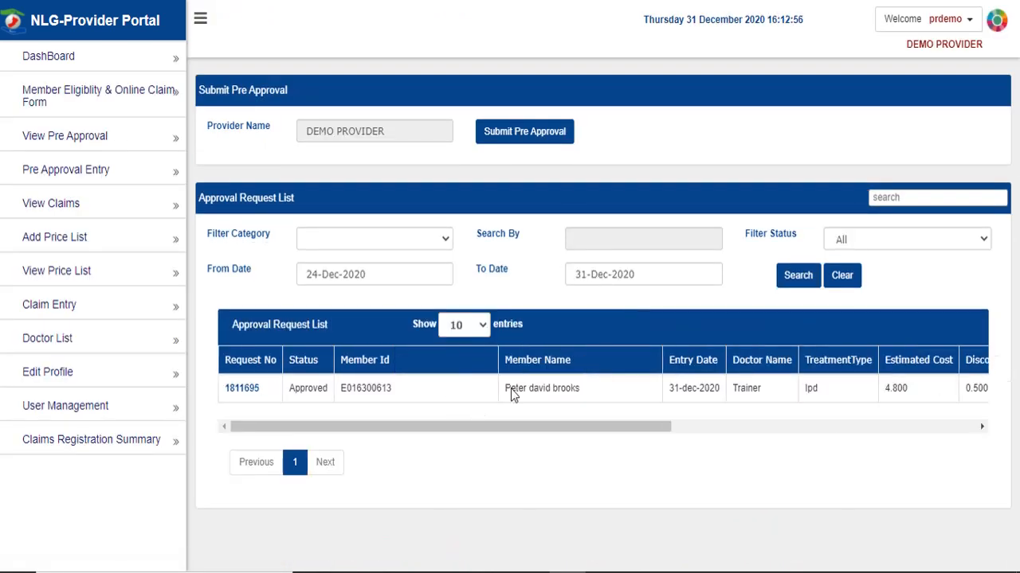
{"action": "left_click", "coordinate": [847, 233]}
{"action": "left_click", "coordinate": [860, 363]}
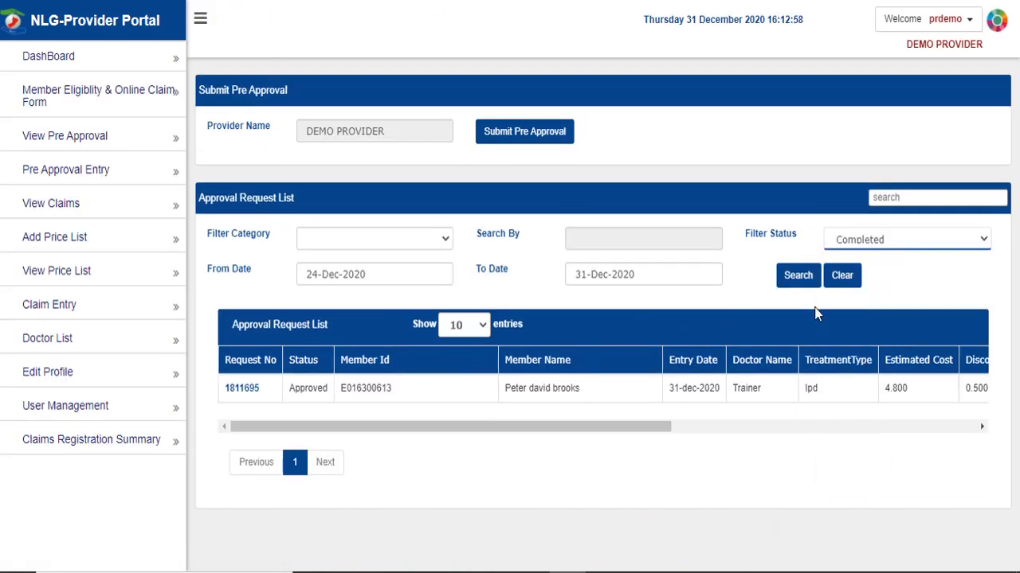
{"action": "left_click", "coordinate": [800, 278]}
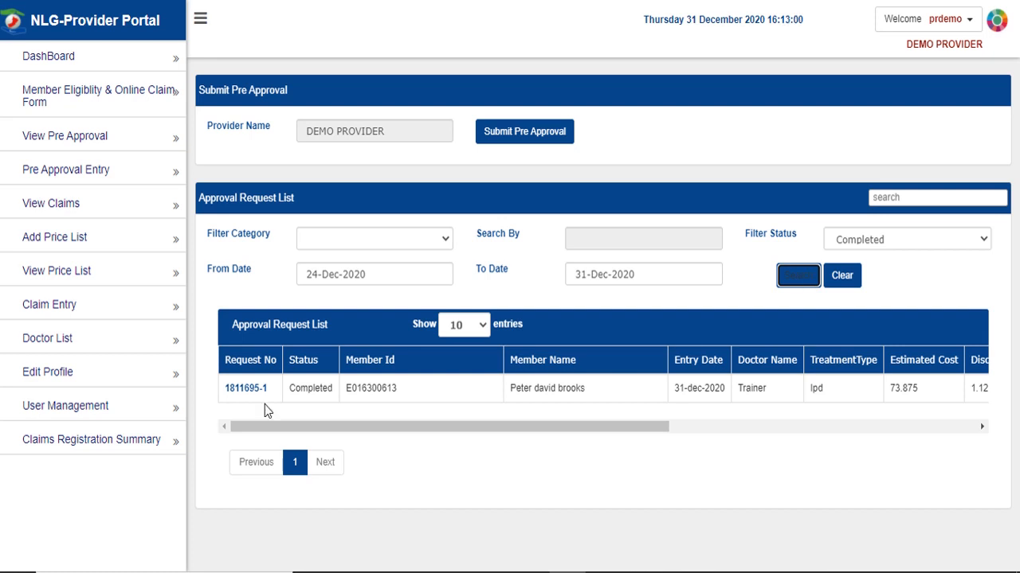
{"action": "double_click", "coordinate": [306, 389]}
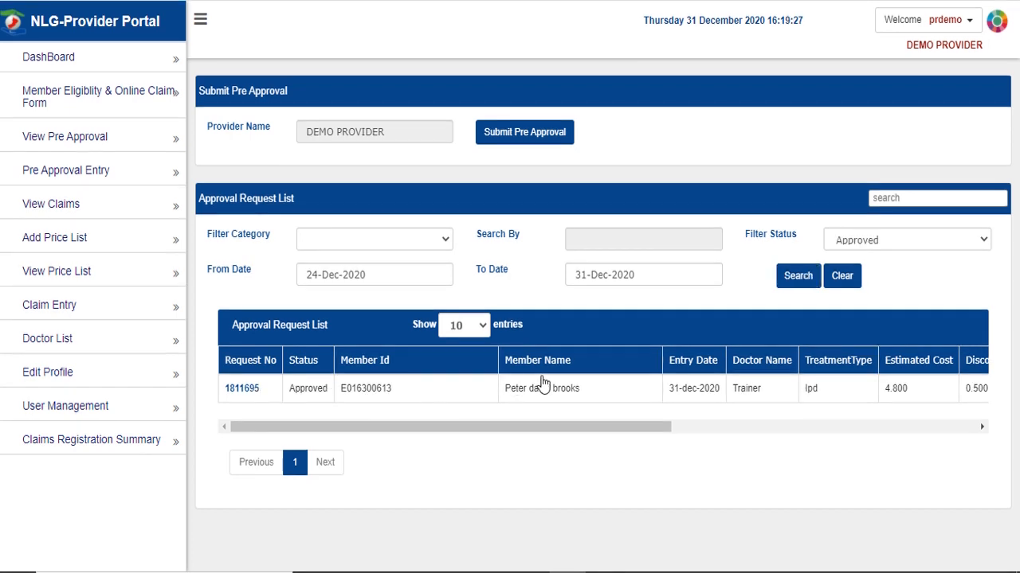
{"action": "left_click", "coordinate": [542, 385]}
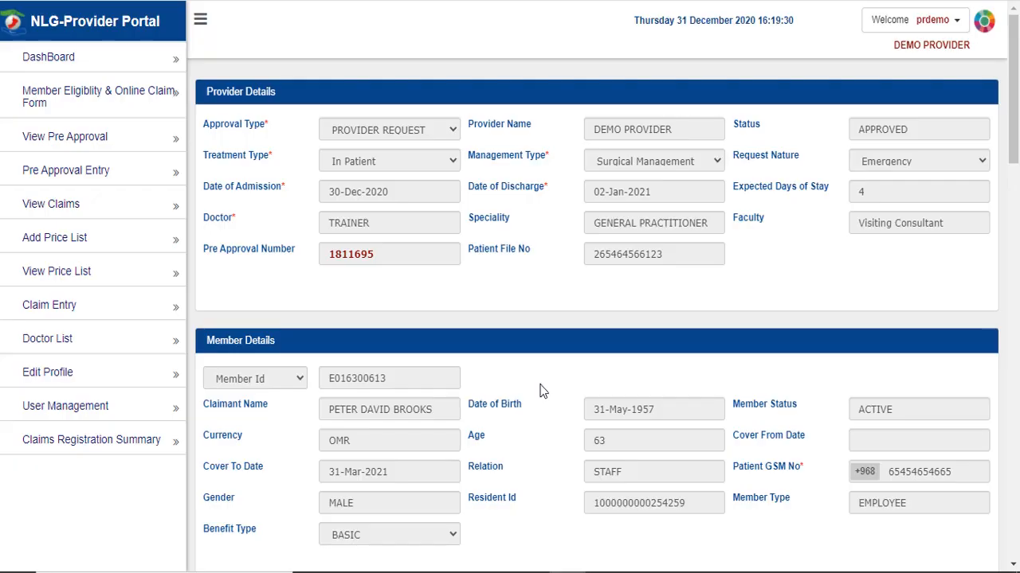
{"action": "scroll", "coordinate": [546, 375], "scroll_direction": "down", "scroll_amount": 1}
{"action": "scroll", "coordinate": [549, 363], "scroll_direction": "down", "scroll_amount": 15}
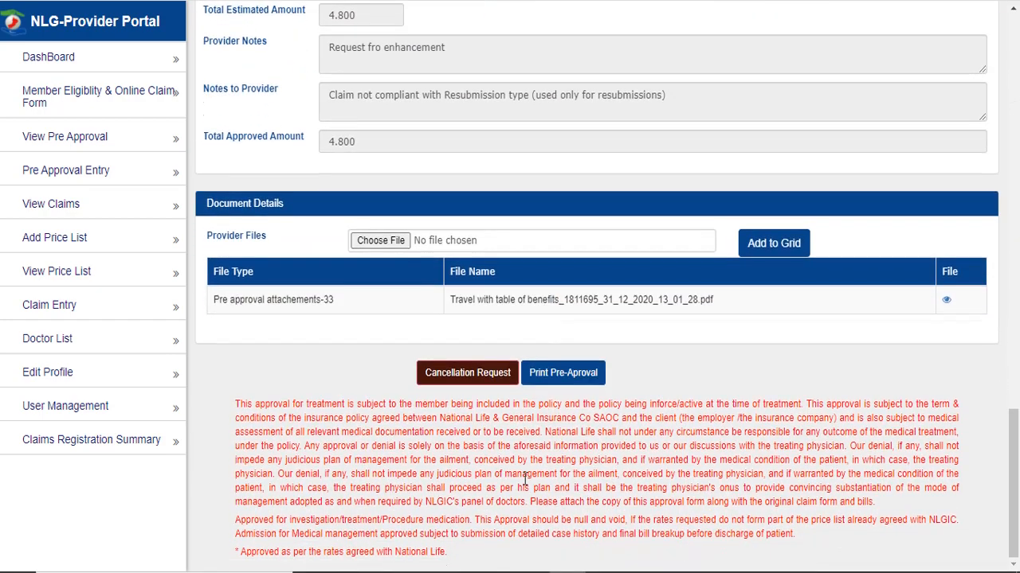
{"action": "left_click", "coordinate": [460, 379]}
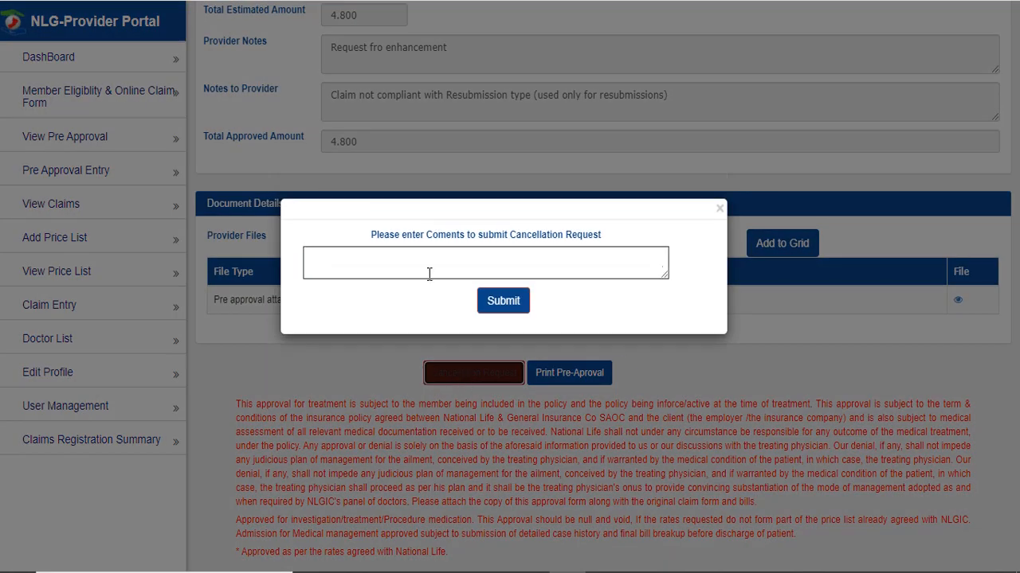
{"action": "left_click", "coordinate": [430, 274]}
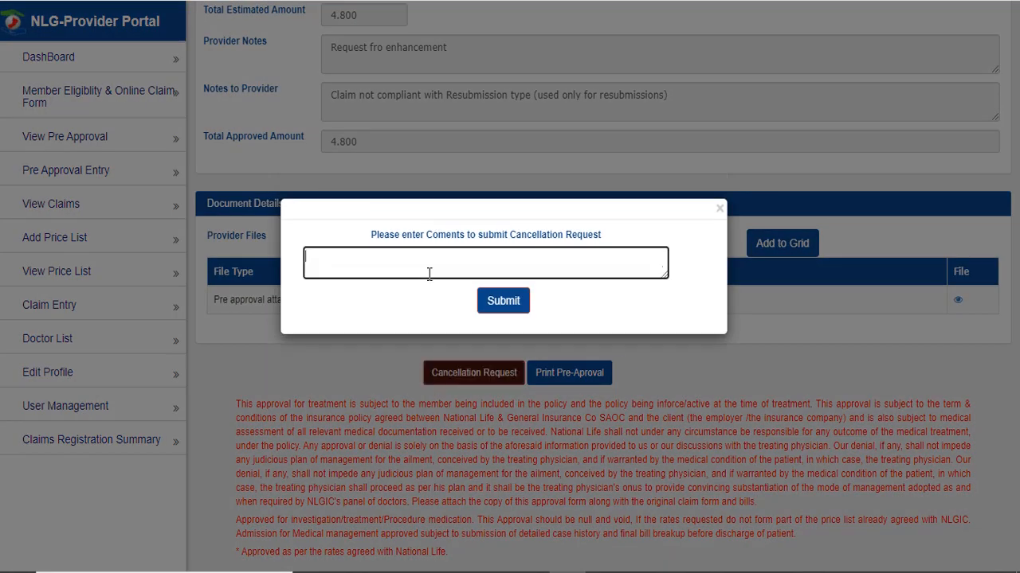
{"action": "type", "text": "Cancel"}
{"action": "left_click", "coordinate": [498, 308]}
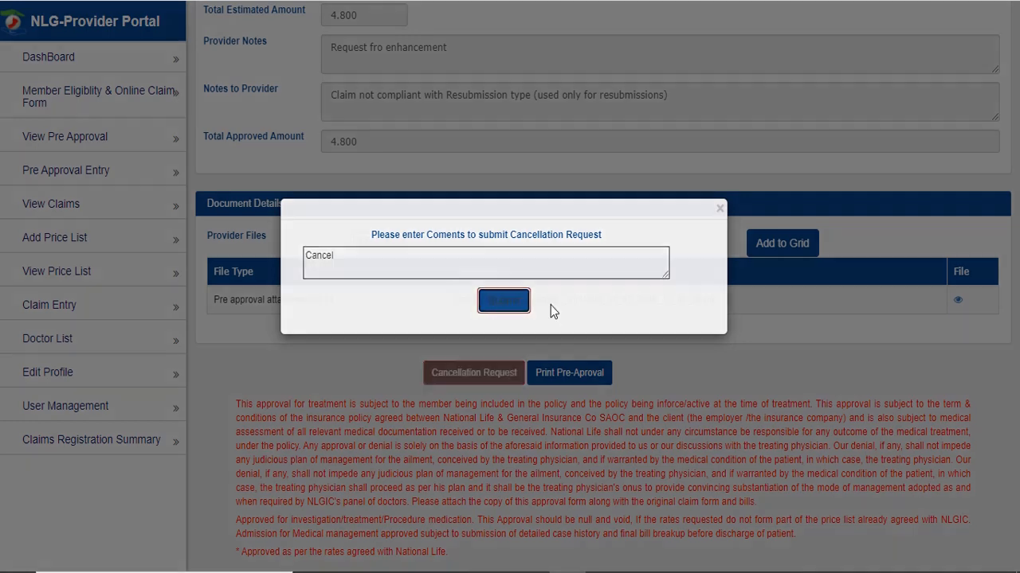
{"action": "left_click_drag", "start_coordinate": [378, 216], "coordinate": [646, 216]}
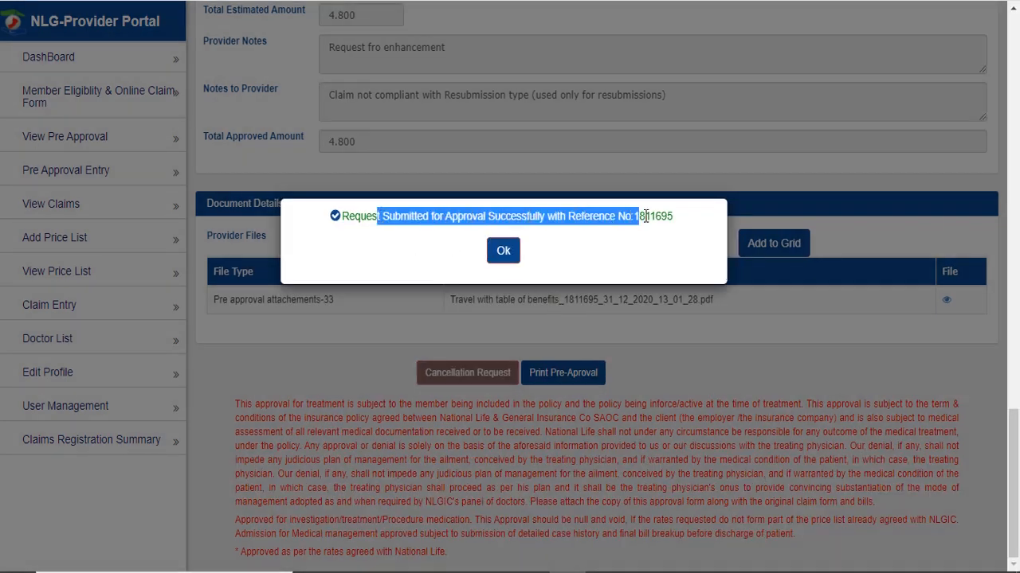
{"action": "left_click", "coordinate": [630, 257]}
{"action": "left_click", "coordinate": [506, 251]}
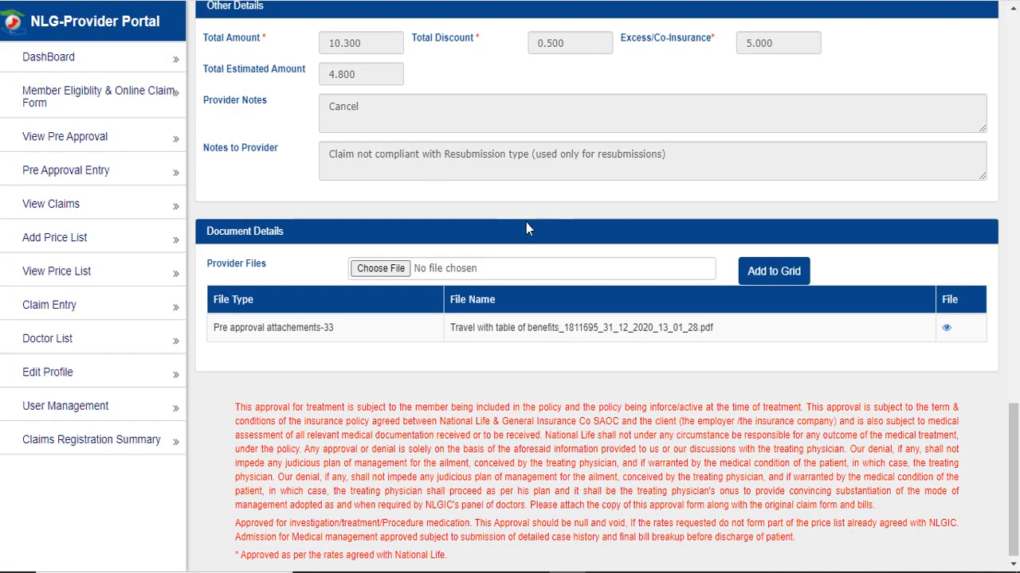
{"action": "scroll", "coordinate": [525, 222], "scroll_direction": "up", "scroll_amount": 15}
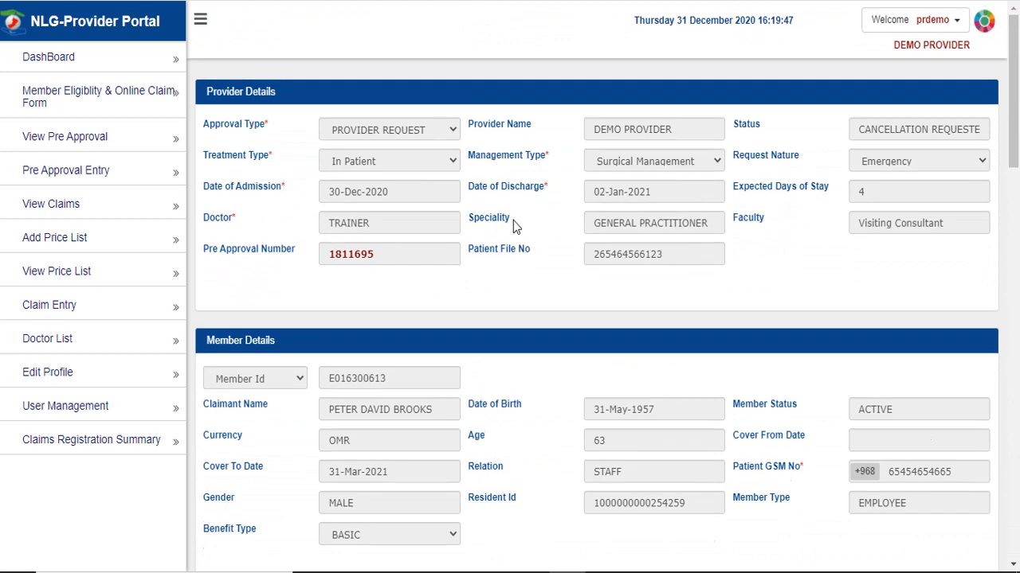
{"action": "triple_click", "coordinate": [901, 129]}
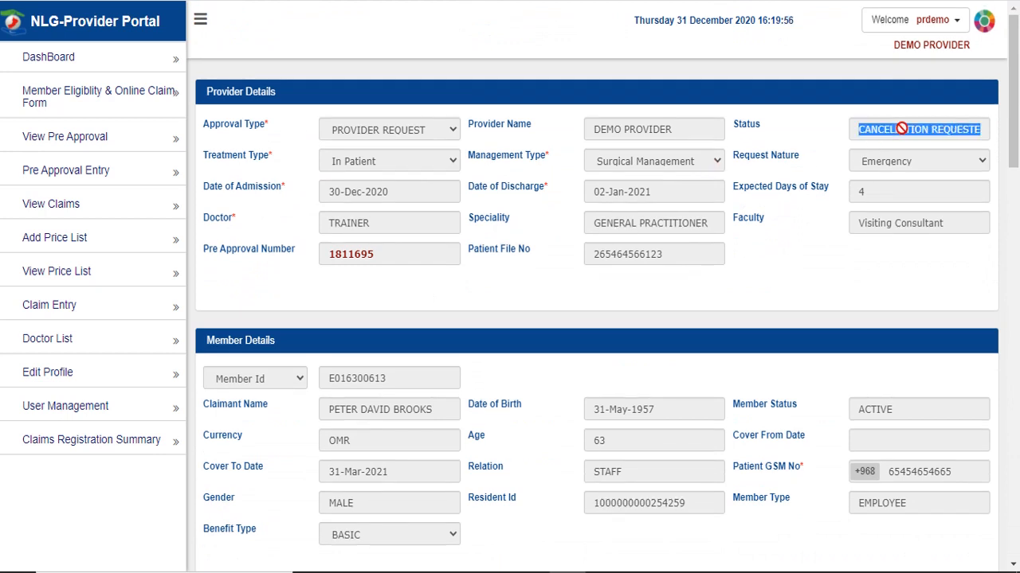
{"action": "left_click", "coordinate": [119, 136]}
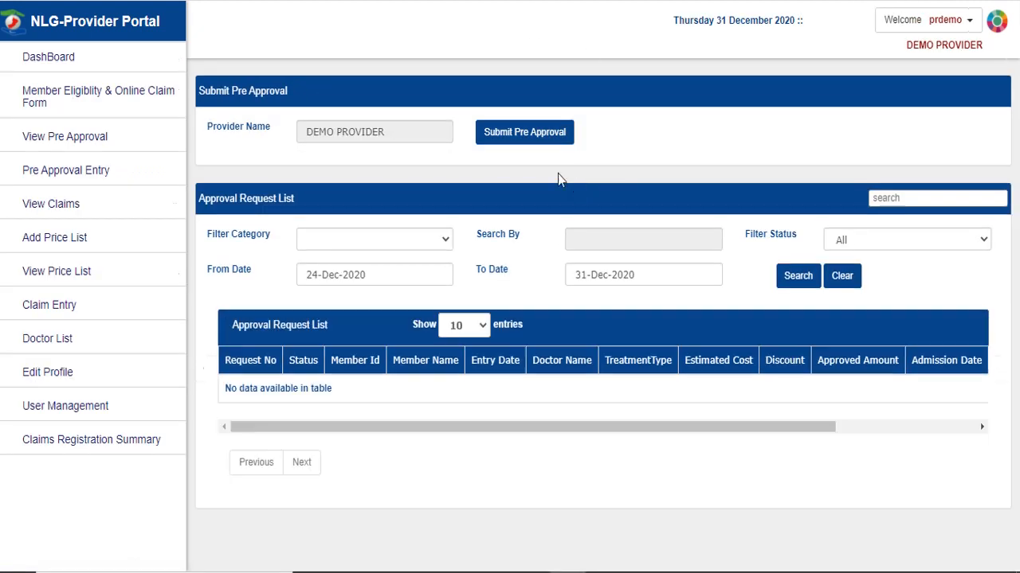
{"action": "triple_click", "coordinate": [323, 388]}
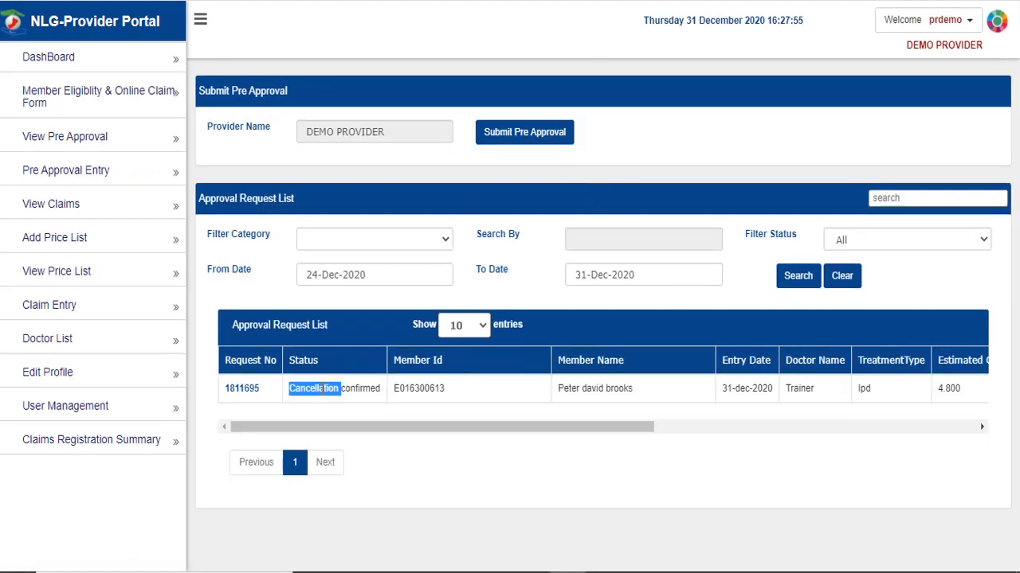
{"action": "left_click", "coordinate": [361, 404]}
{"action": "left_click", "coordinate": [240, 391]}
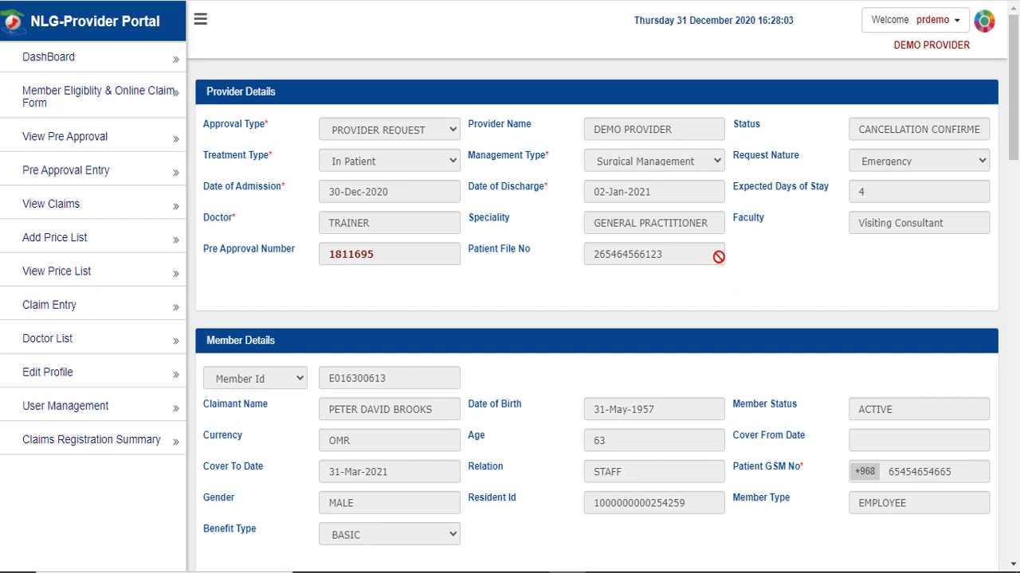
{"action": "scroll", "coordinate": [724, 271], "scroll_direction": "down", "scroll_amount": 15}
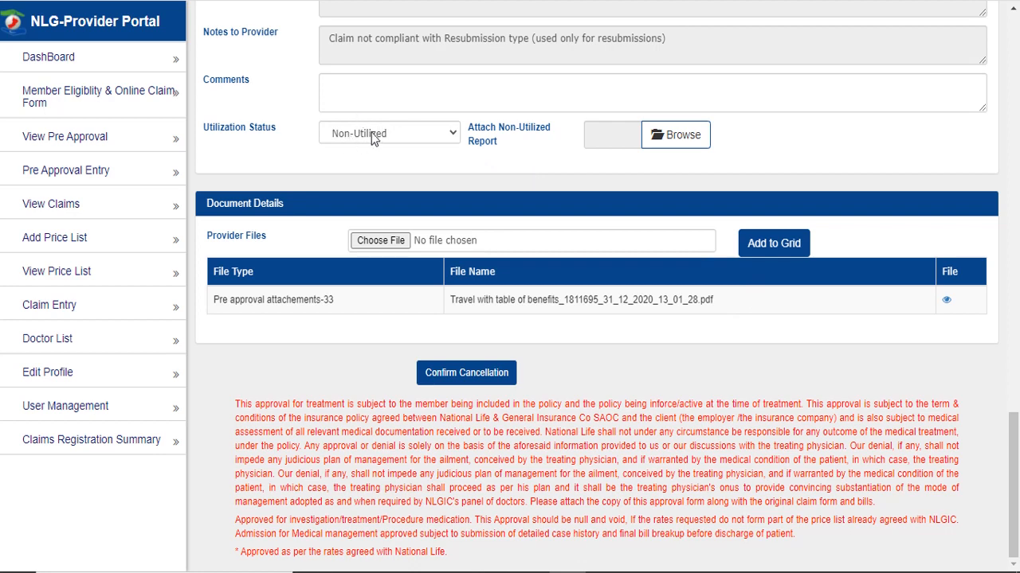
- Attach the car photo file as the non-utilized report
{"action": "left_click", "coordinate": [671, 140]}
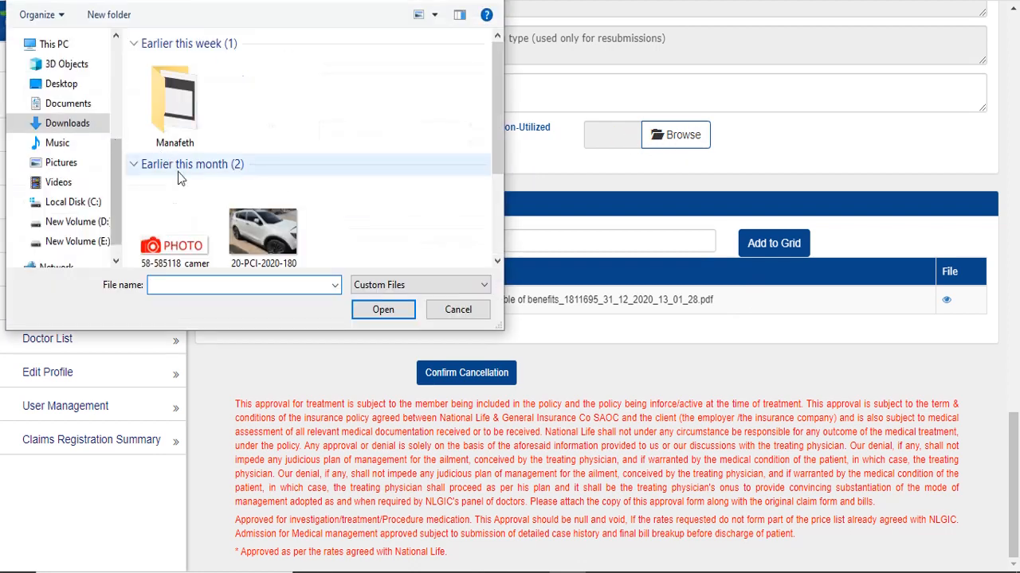
{"action": "left_click", "coordinate": [263, 232]}
{"action": "left_click", "coordinate": [382, 309]}
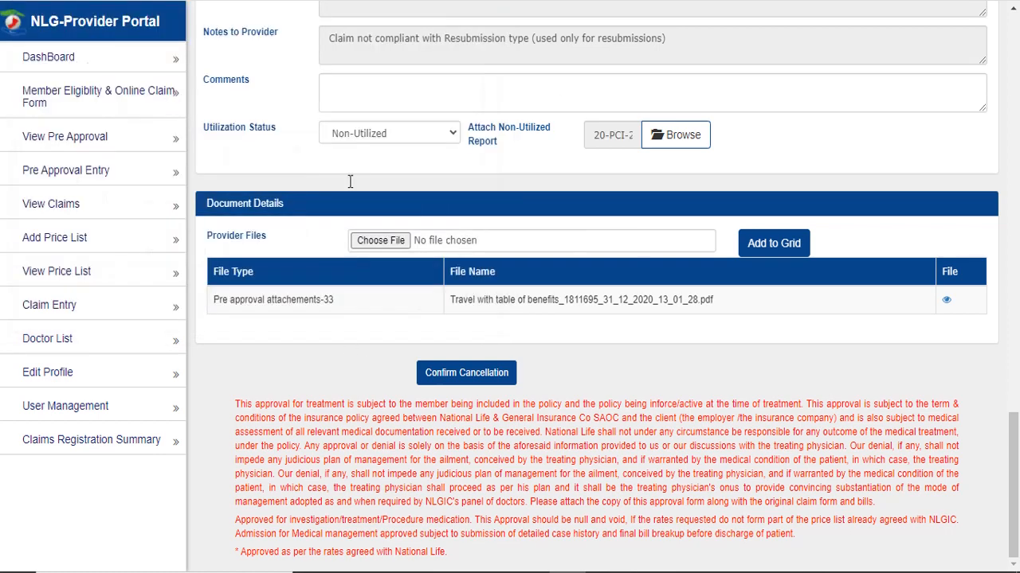
- Comment 'Cinfirm cancellation', confirm the cancellation, and dismiss the success message
{"action": "left_click", "coordinate": [380, 94]}
{"action": "type", "text": "Cinfirm canc"}
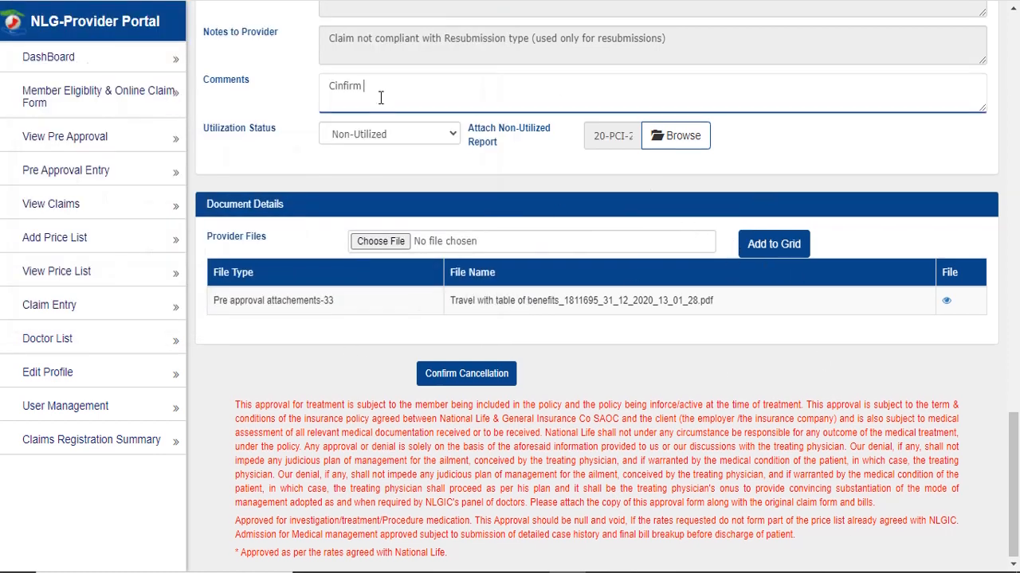
{"action": "type", "text": "ellation"}
{"action": "left_click", "coordinate": [465, 379]}
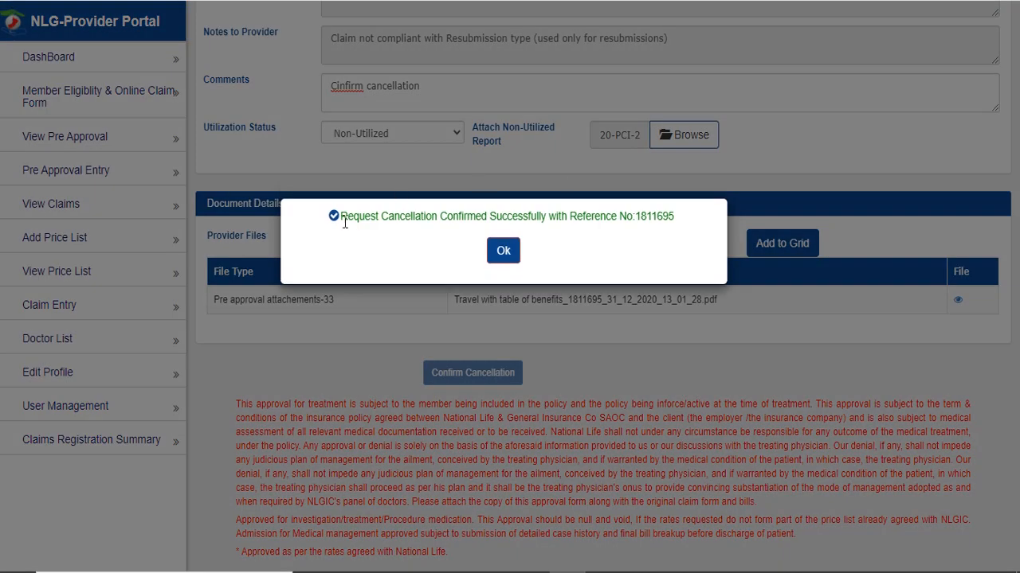
{"action": "left_click_drag", "start_coordinate": [345, 223], "coordinate": [682, 218]}
{"action": "left_click", "coordinate": [689, 230]}
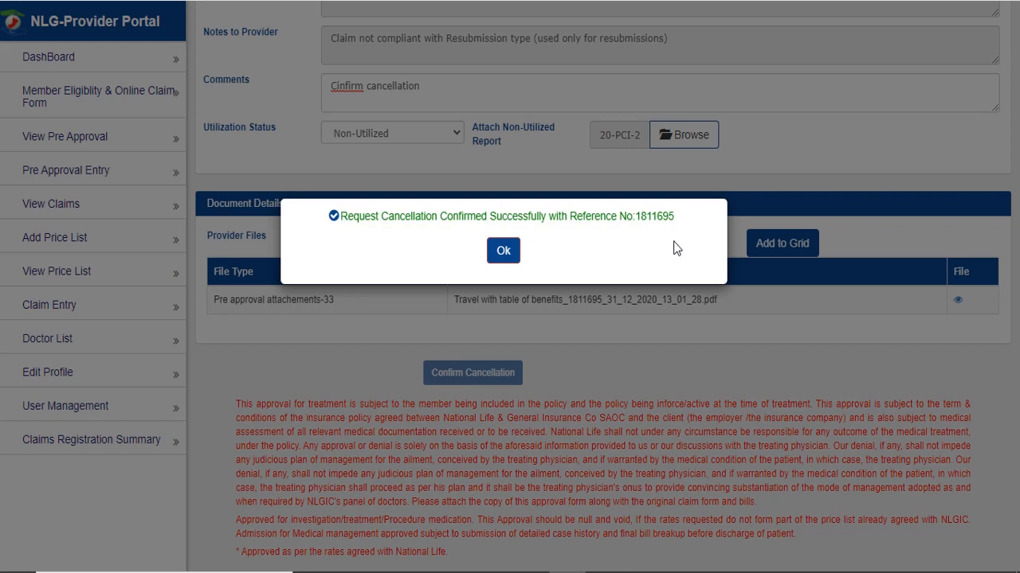
{"action": "left_click", "coordinate": [500, 250]}
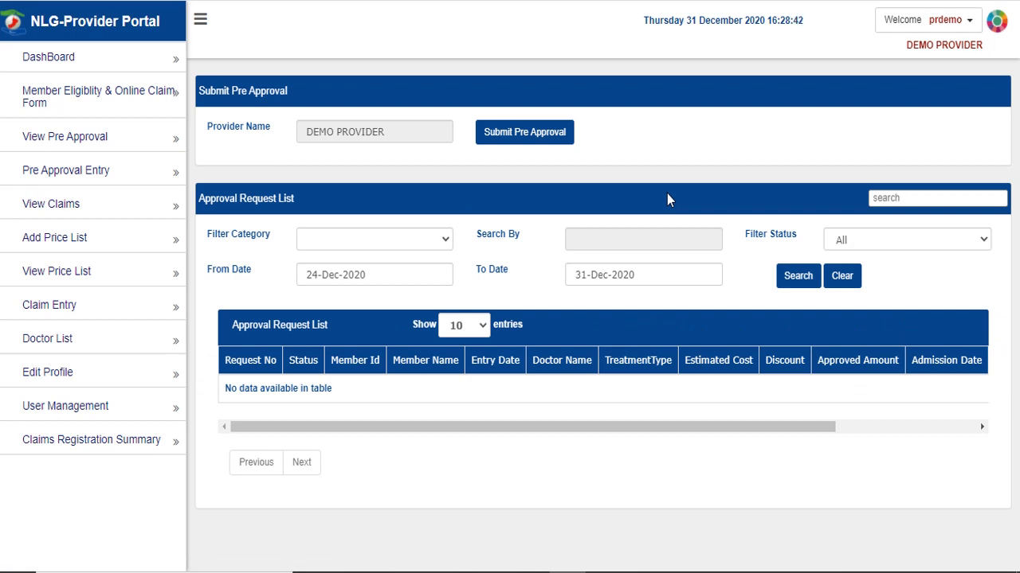
- Filter pre-approval requests to Cancelled, then go to the Claims List
{"action": "left_click", "coordinate": [884, 242]}
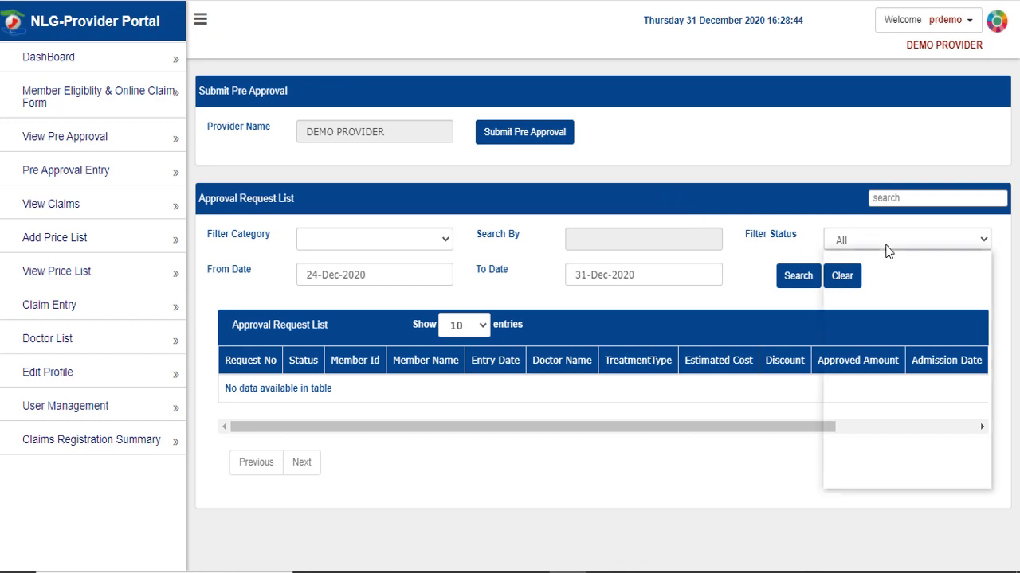
{"action": "left_click", "coordinate": [889, 337]}
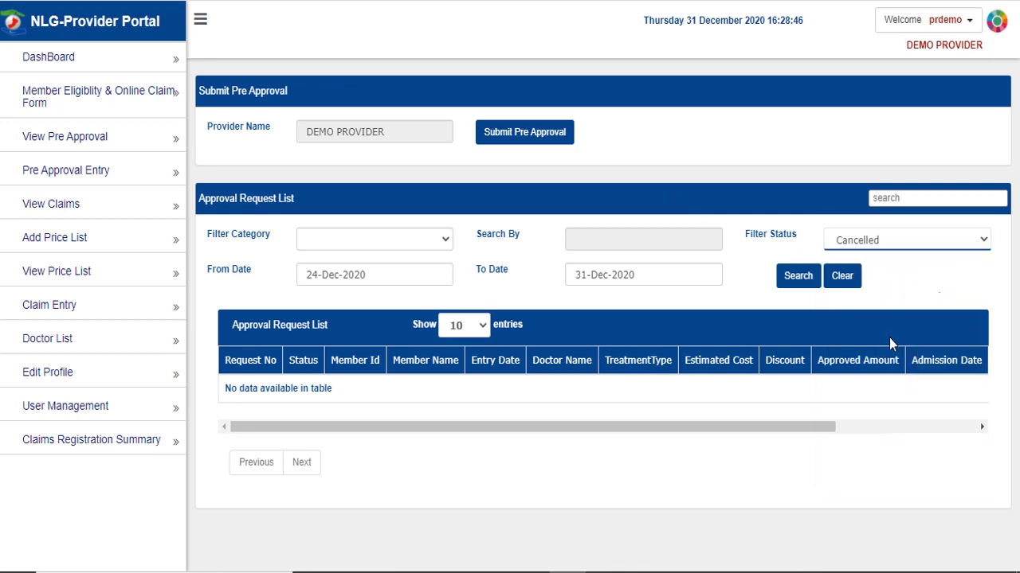
{"action": "left_click", "coordinate": [799, 276]}
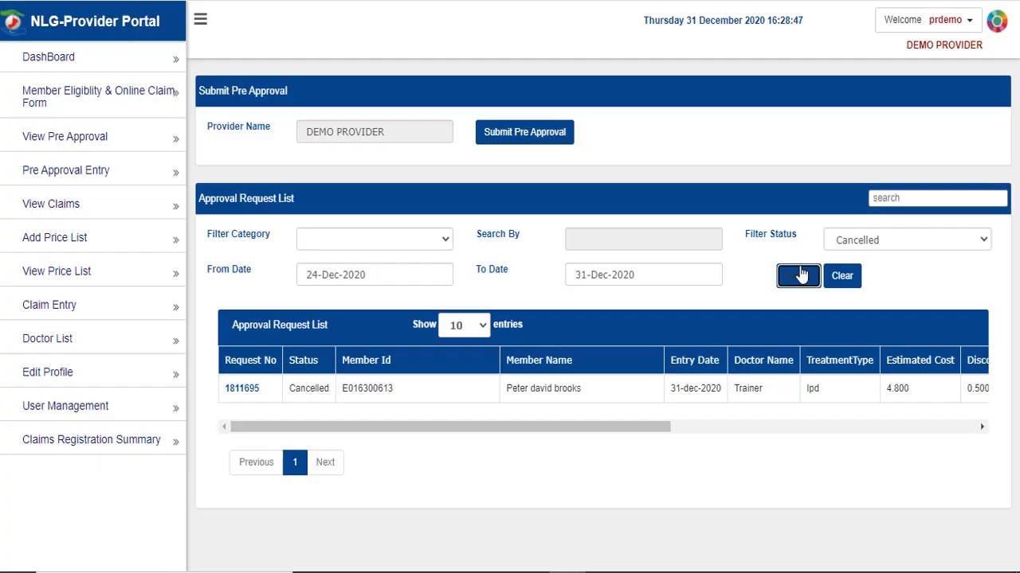
{"action": "double_click", "coordinate": [294, 389]}
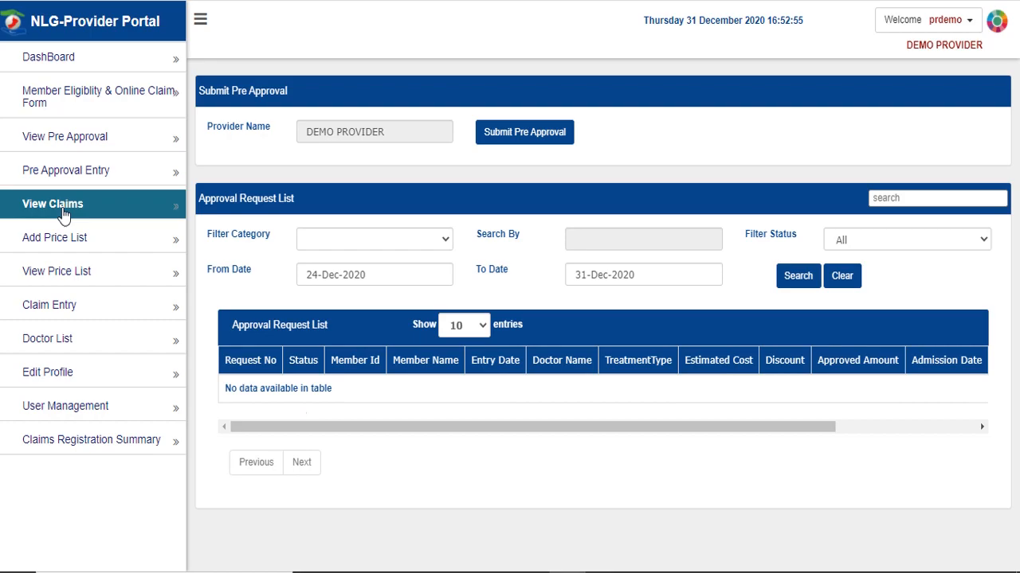
{"action": "left_click", "coordinate": [64, 209]}
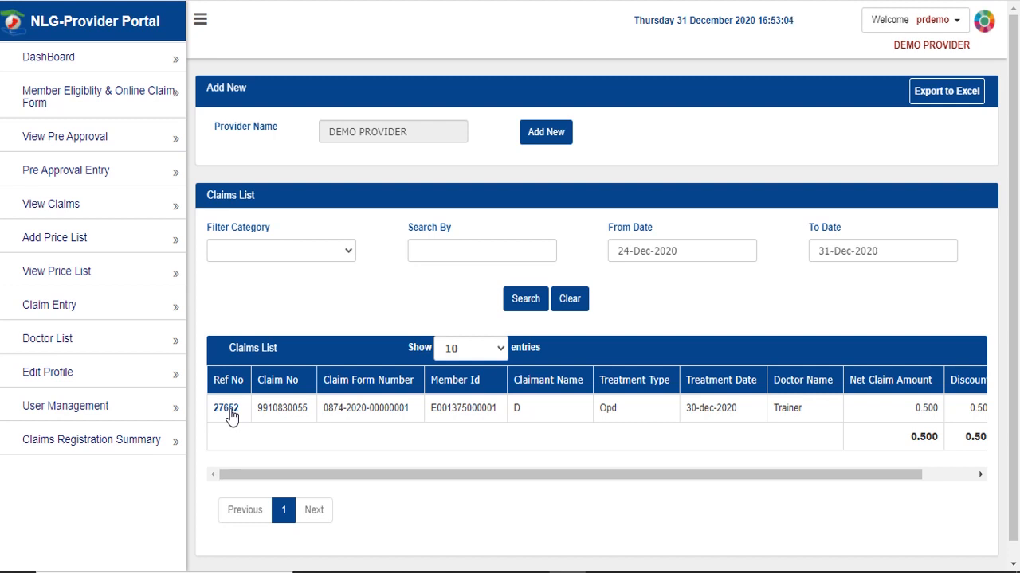
- View the existing Opd claim's details, then start a claim with admission date 30-Dec-2020
{"action": "left_click", "coordinate": [292, 254]}
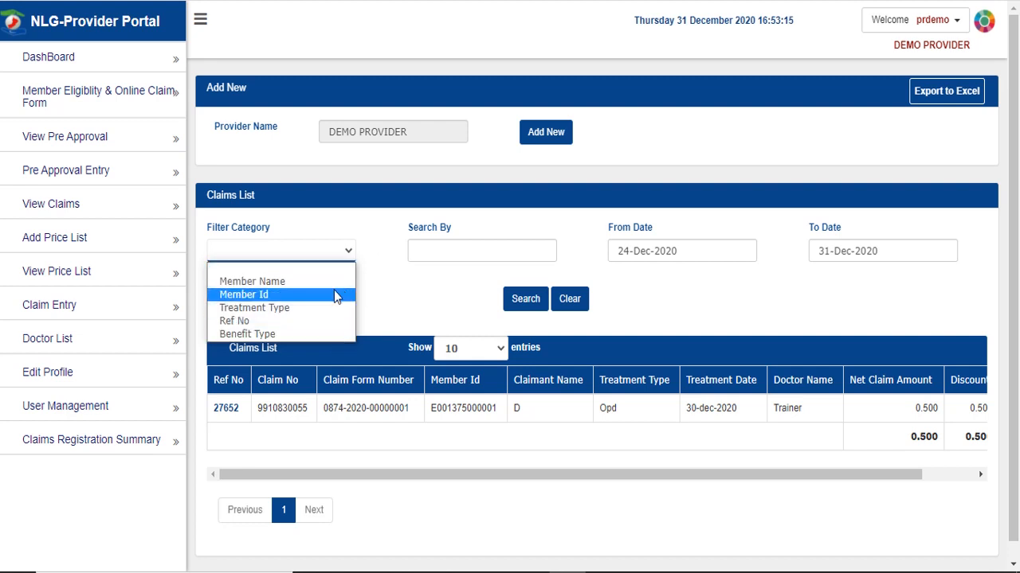
{"action": "left_click", "coordinate": [401, 285]}
{"action": "left_click", "coordinate": [467, 251]}
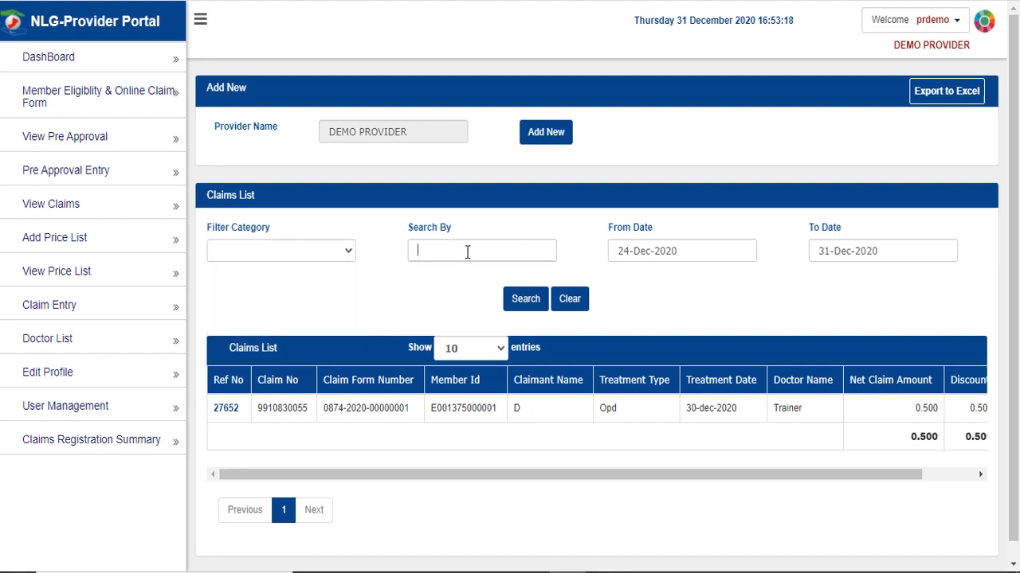
{"action": "left_click", "coordinate": [226, 411]}
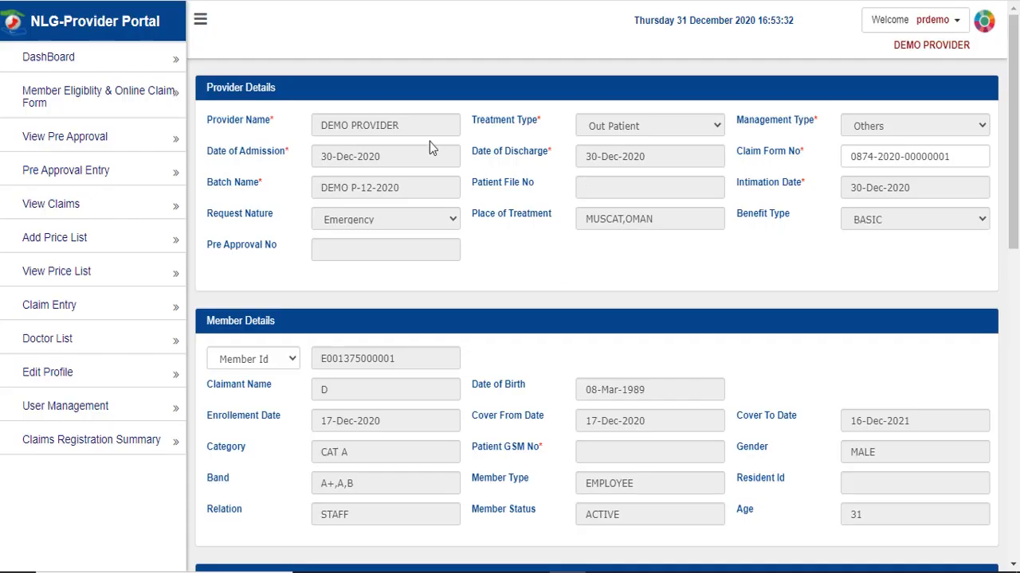
{"action": "scroll", "coordinate": [577, 339], "scroll_direction": "down", "scroll_amount": 10}
{"action": "scroll", "coordinate": [535, 288], "scroll_direction": "up", "scroll_amount": 10}
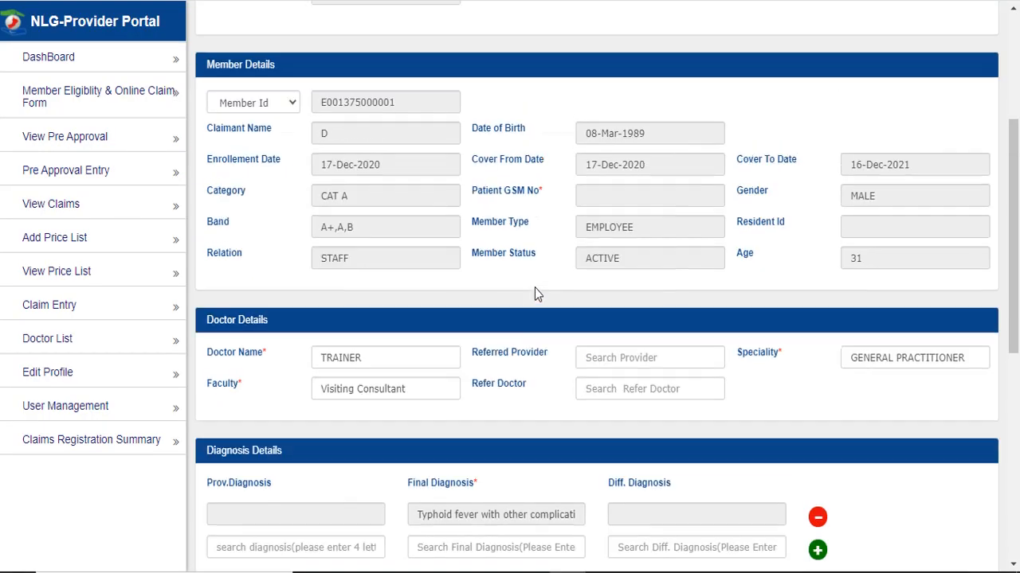
{"action": "left_click", "coordinate": [114, 206]}
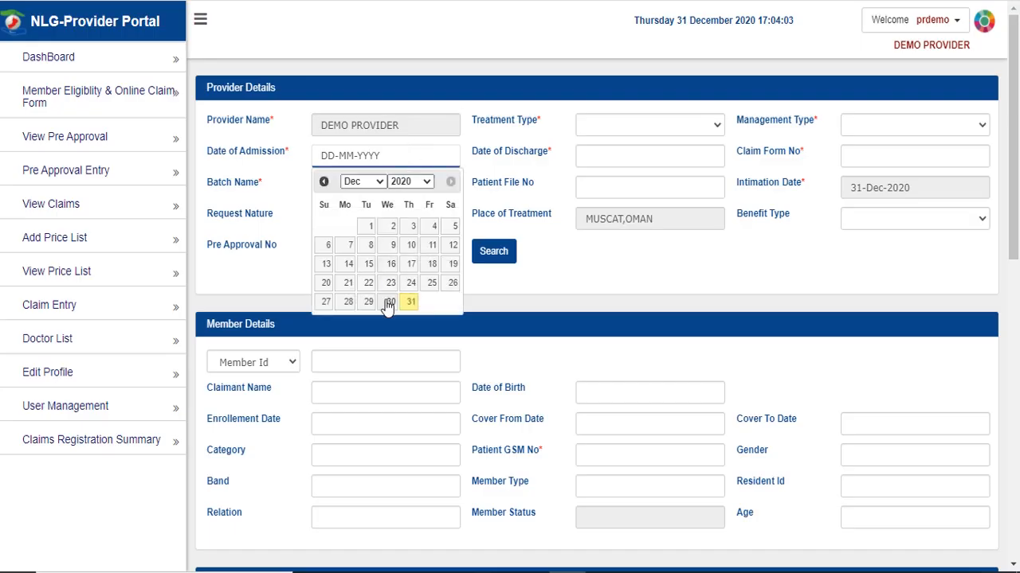
{"action": "left_click", "coordinate": [389, 301]}
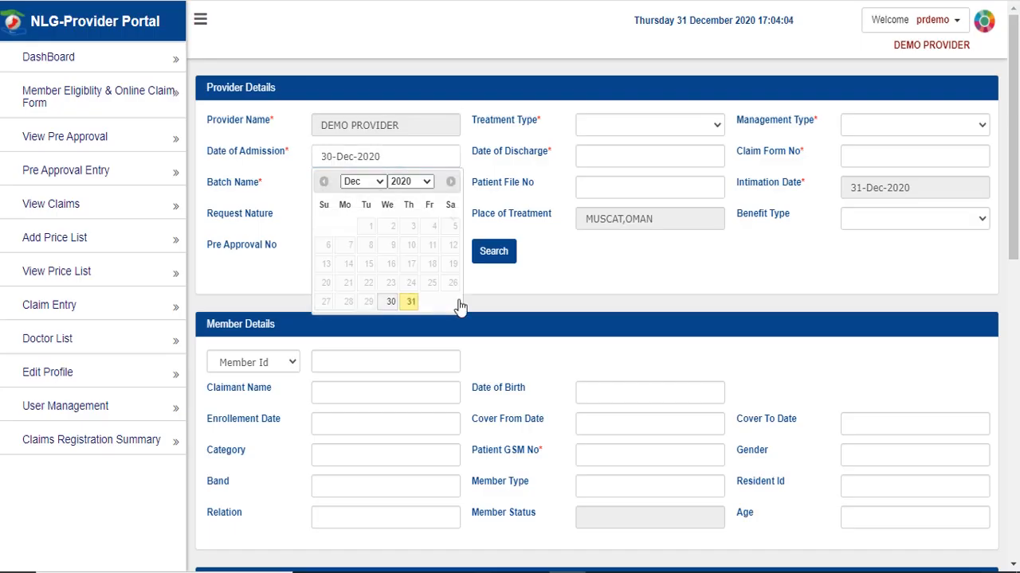
{"action": "left_click", "coordinate": [362, 364]}
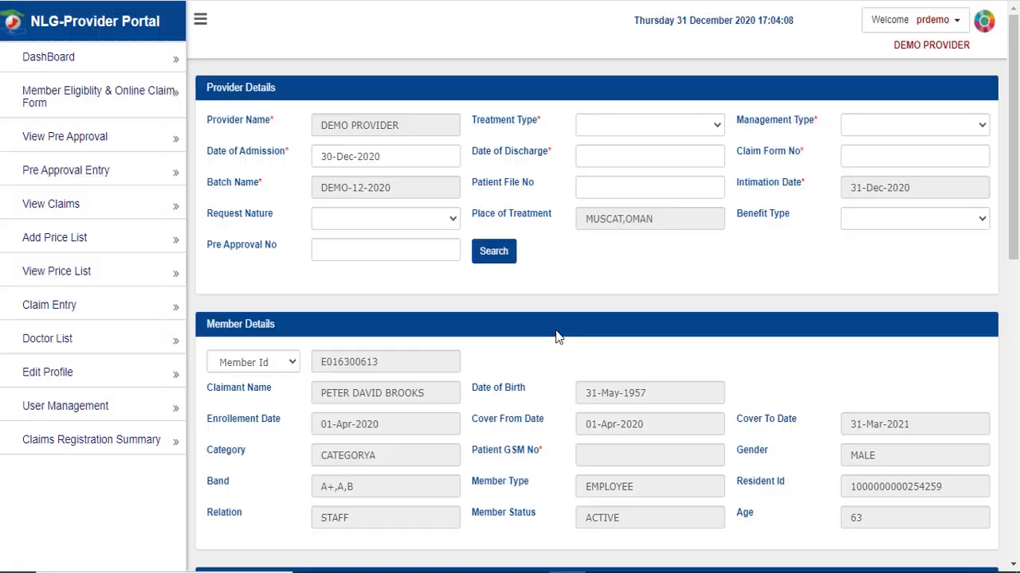
{"action": "left_click", "coordinate": [493, 252]}
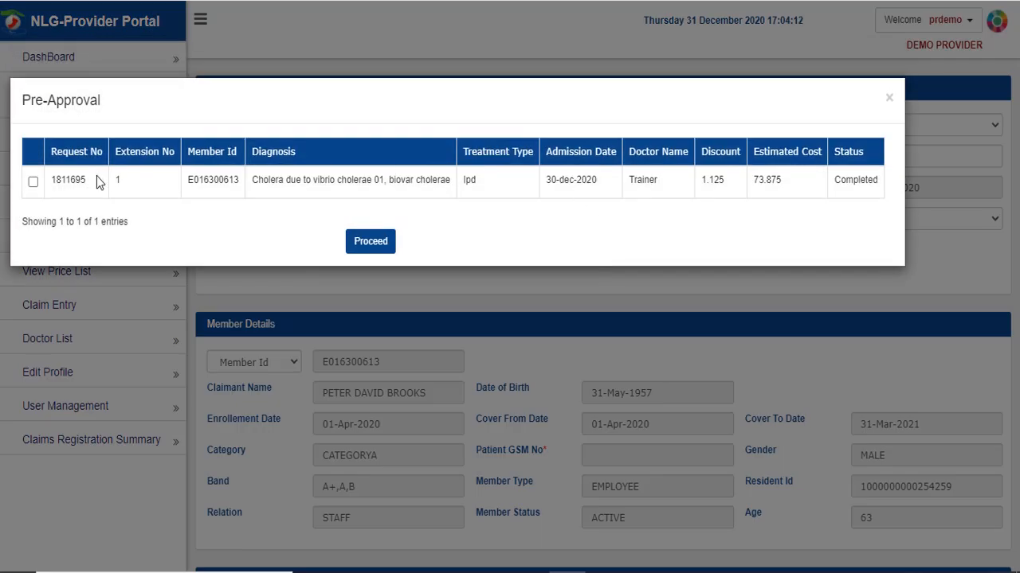
{"action": "left_click", "coordinate": [32, 182]}
{"action": "left_click", "coordinate": [378, 235]}
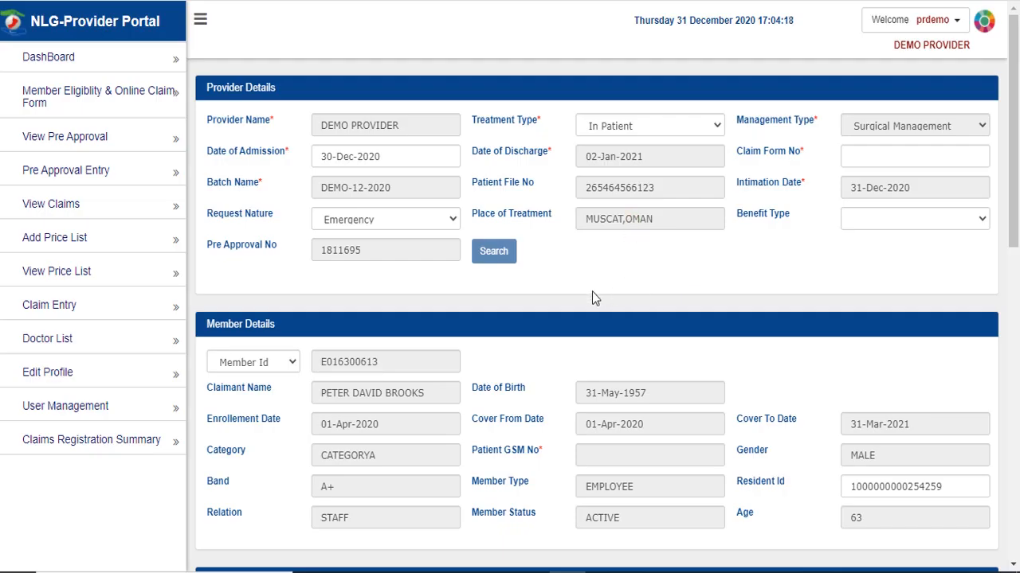
{"action": "left_click", "coordinate": [881, 224]}
{"action": "left_click", "coordinate": [887, 260]}
- Enter the invoice number, a delay reason and presenting complaints 'NON', then submit the claim
{"action": "scroll", "coordinate": [512, 310], "scroll_direction": "down", "scroll_amount": 8}
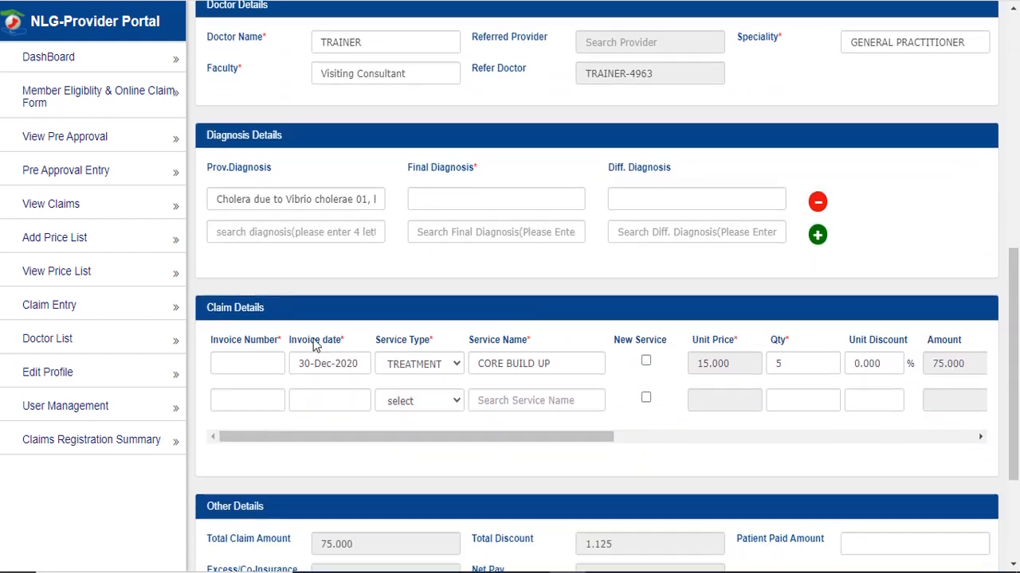
{"action": "left_click", "coordinate": [255, 364]}
{"action": "scroll", "coordinate": [358, 325], "scroll_direction": "down", "scroll_amount": 3}
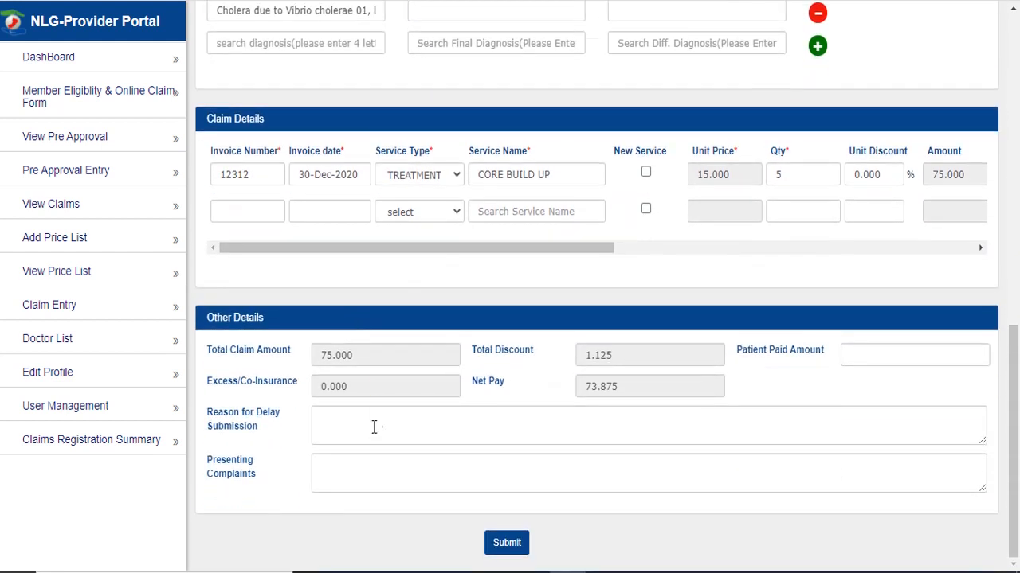
{"action": "left_click", "coordinate": [372, 430]}
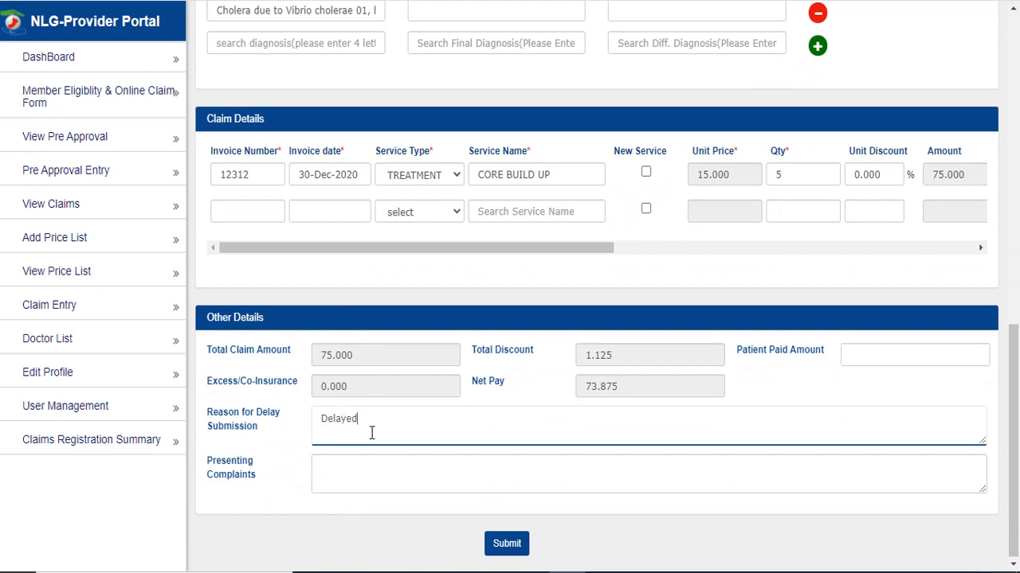
{"action": "key", "text": "Tab"}
{"action": "type", "text": "NON"}
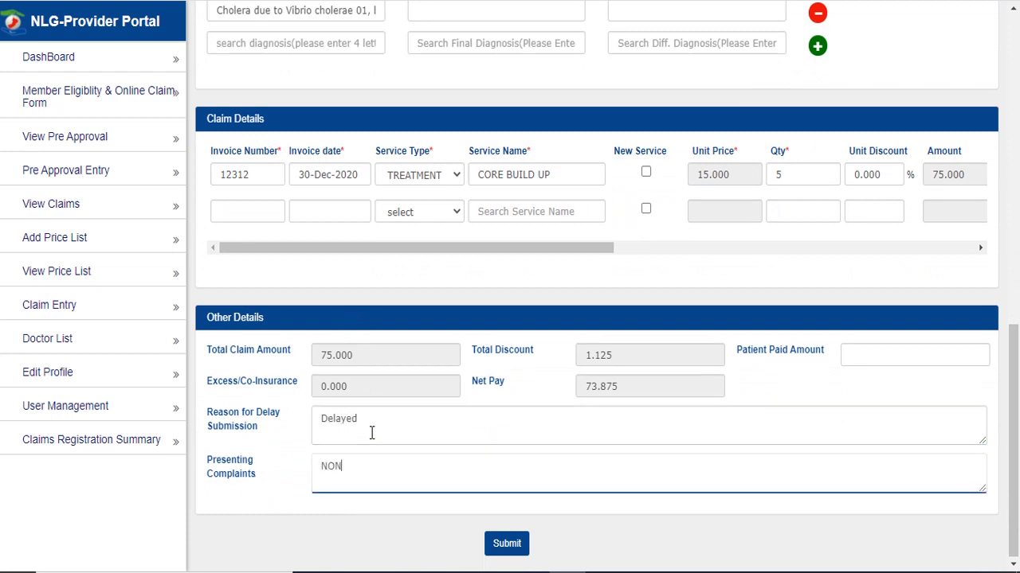
{"action": "left_click", "coordinate": [516, 540]}
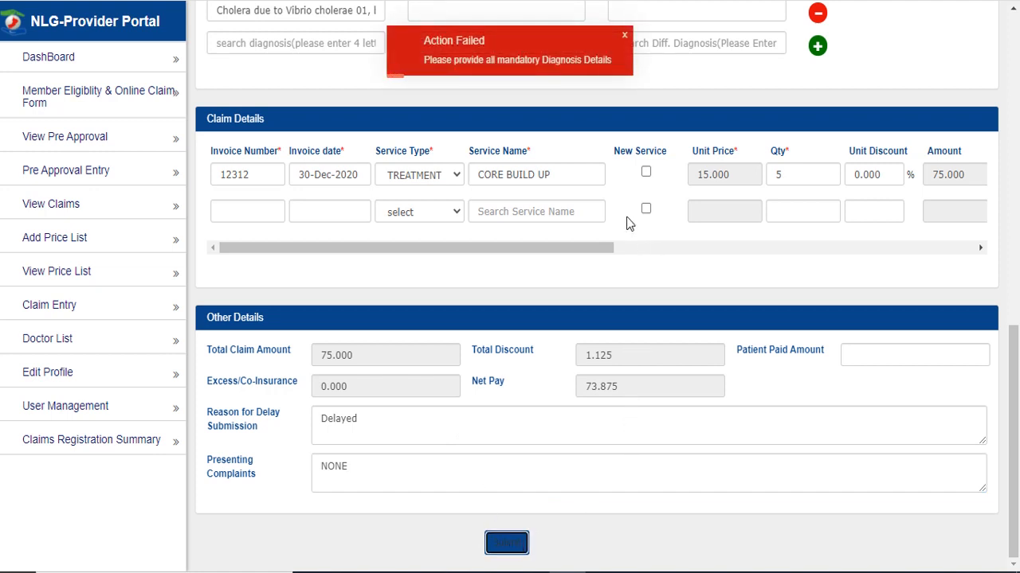
- Add cholera as the final diagnosis and resubmit the claim
{"action": "scroll", "coordinate": [568, 279], "scroll_direction": "up", "scroll_amount": 2}
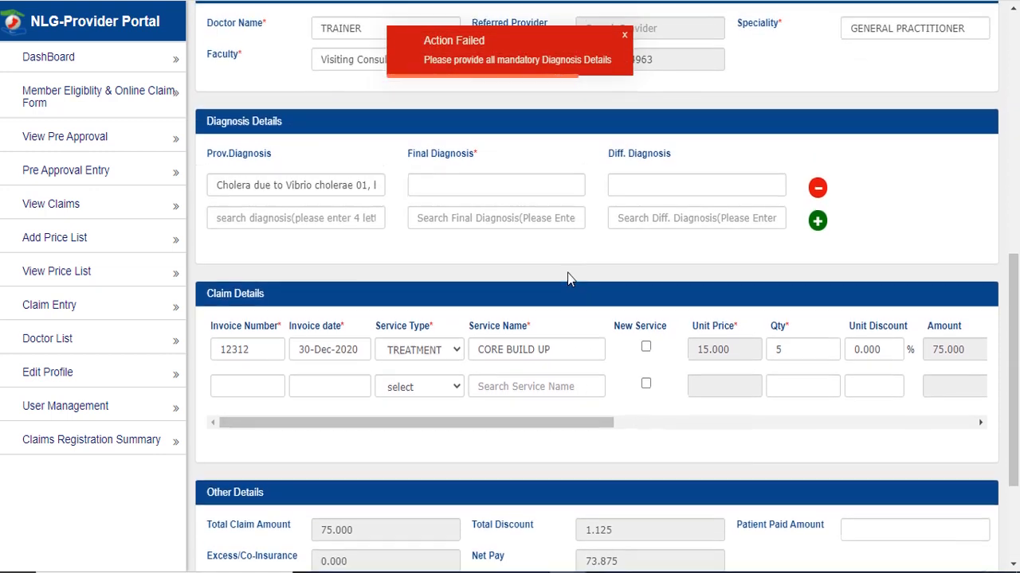
{"action": "scroll", "coordinate": [569, 278], "scroll_direction": "up", "scroll_amount": 1}
{"action": "left_click", "coordinate": [476, 257]}
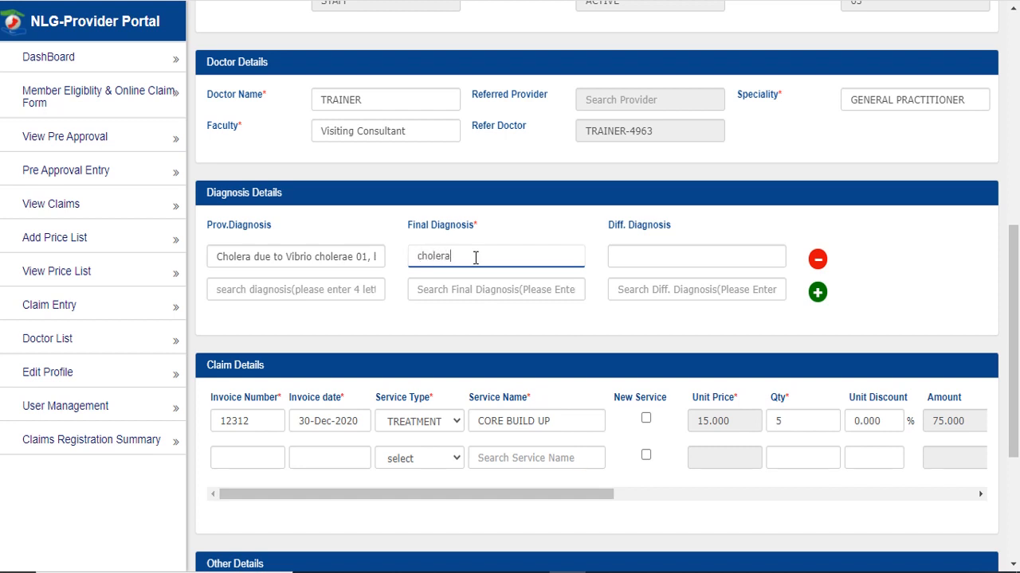
{"action": "left_click", "coordinate": [480, 291]}
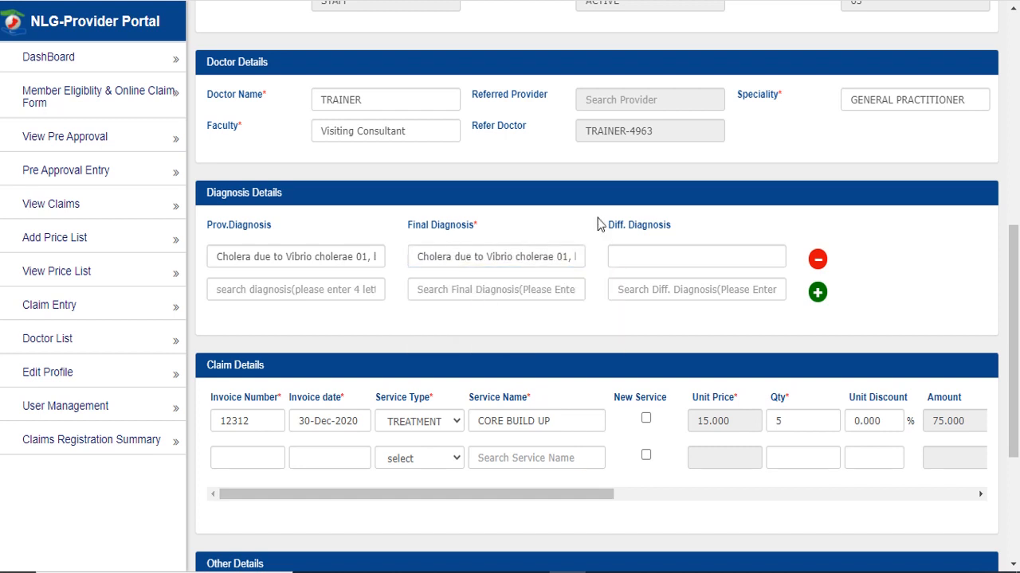
{"action": "scroll", "coordinate": [600, 224], "scroll_direction": "down", "scroll_amount": 3}
{"action": "left_click", "coordinate": [501, 542]}
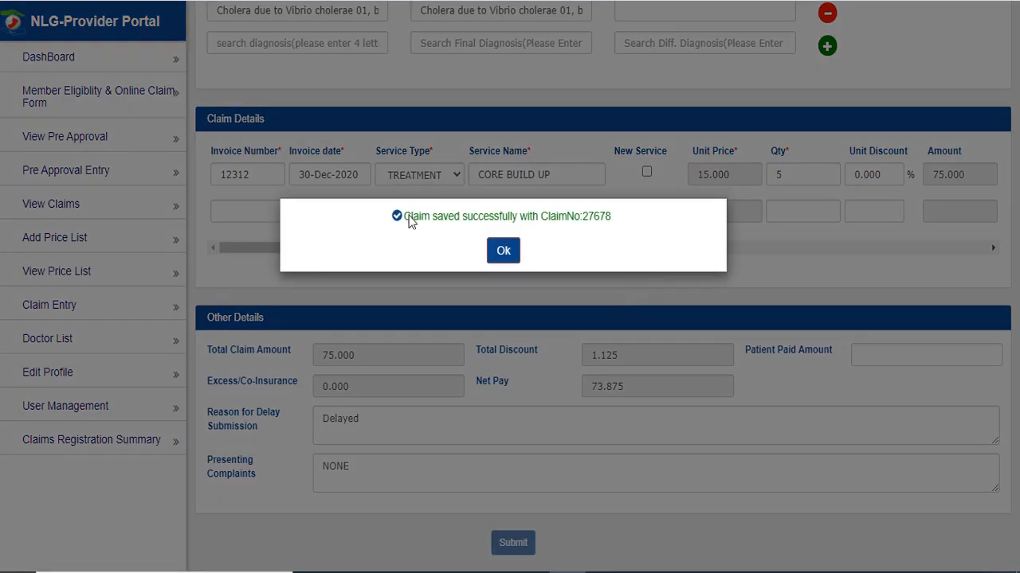
- Review the new In Patient claim (total 75.000, net pay 73.875), then return to the claims list
{"action": "left_click_drag", "start_coordinate": [404, 216], "coordinate": [657, 221]}
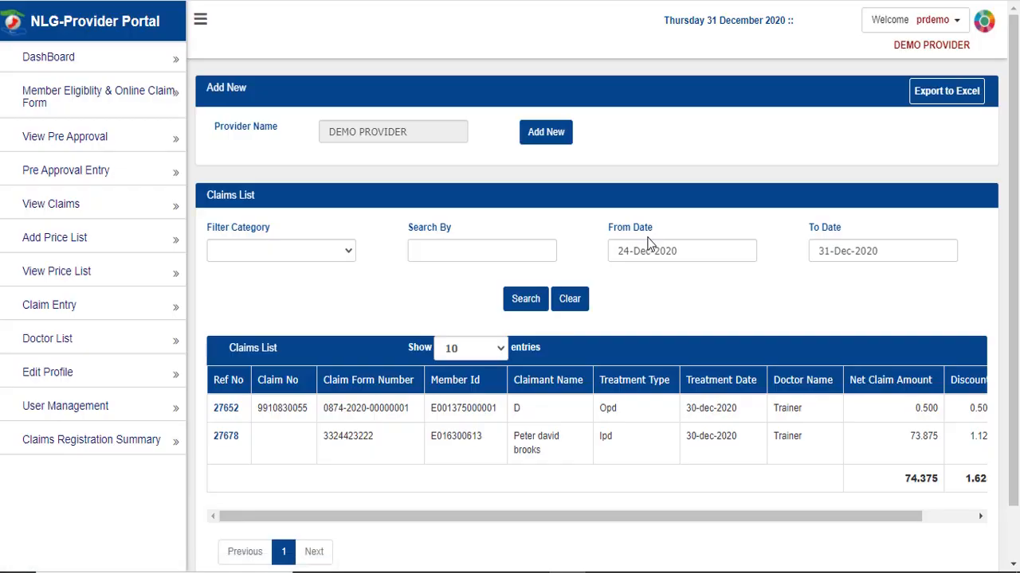
{"action": "left_click", "coordinate": [228, 438]}
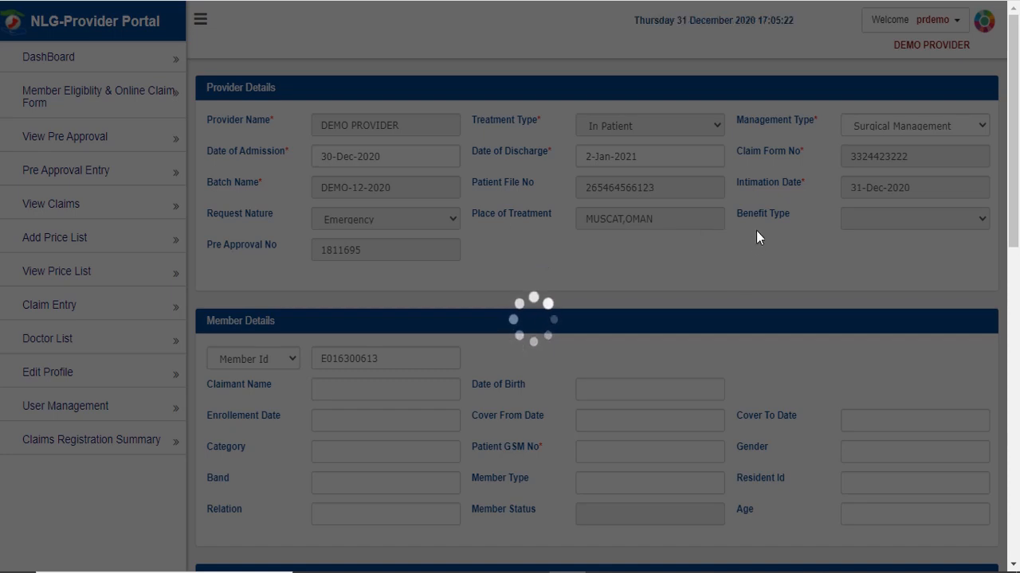
{"action": "scroll", "coordinate": [539, 266], "scroll_direction": "down", "scroll_amount": 6}
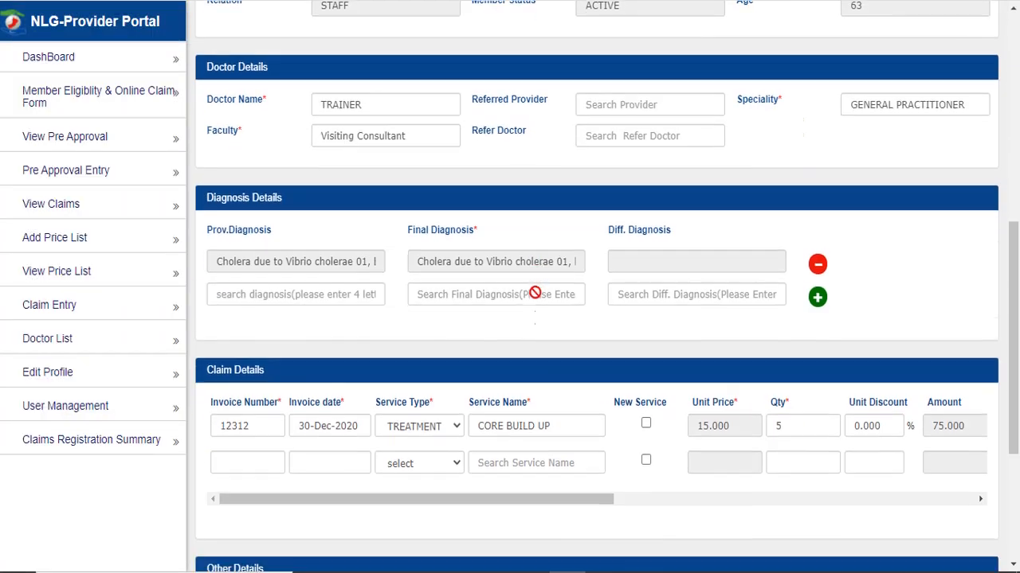
{"action": "scroll", "coordinate": [535, 293], "scroll_direction": "down", "scroll_amount": 3}
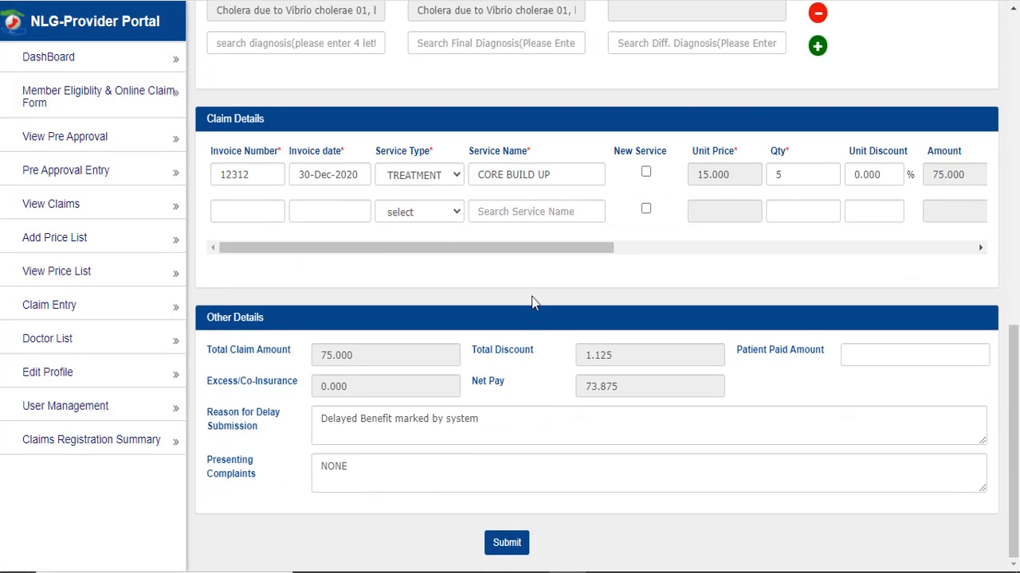
{"action": "left_click", "coordinate": [507, 544]}
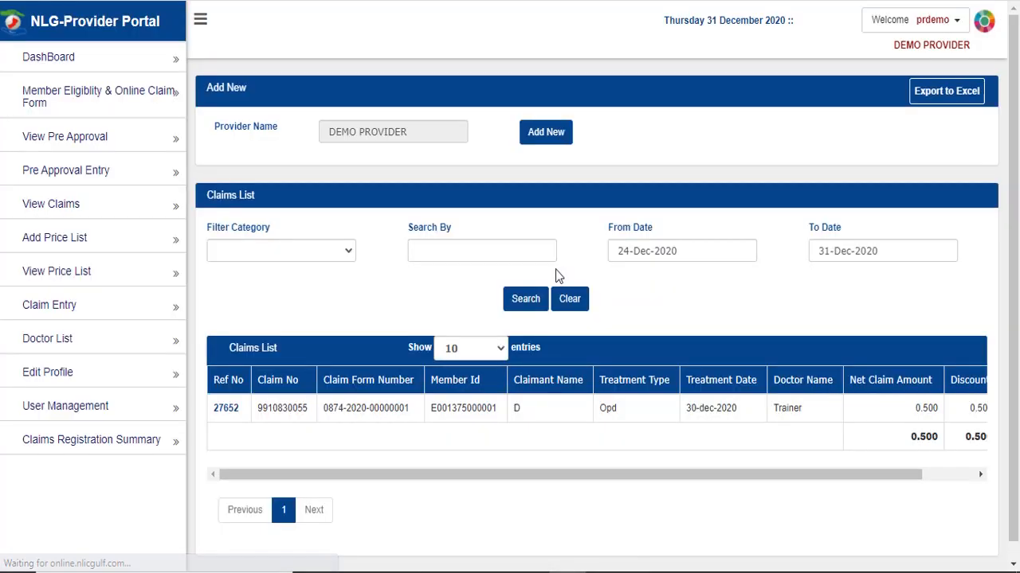
{"action": "left_click", "coordinate": [555, 137]}
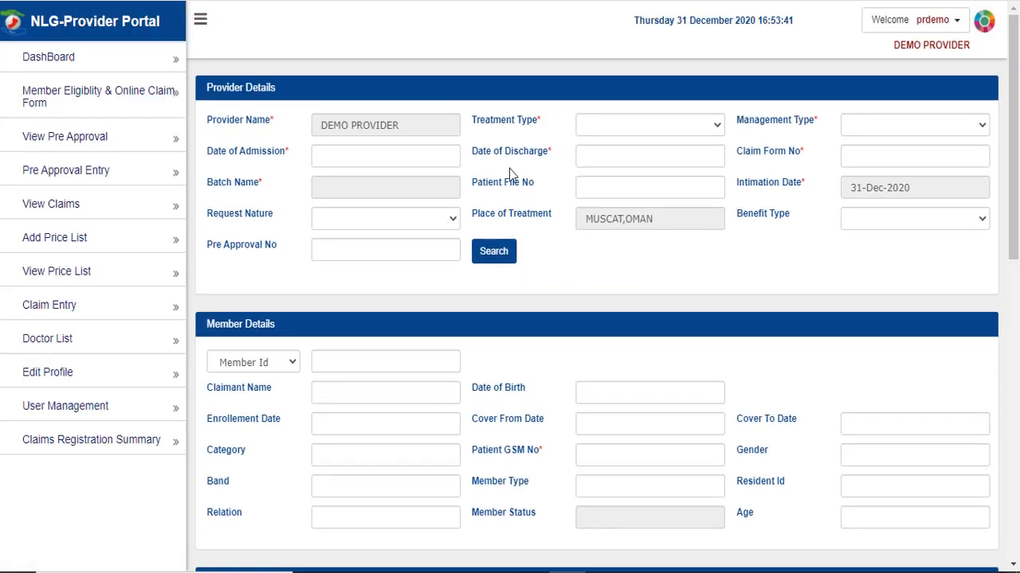
{"action": "left_click", "coordinate": [646, 125]}
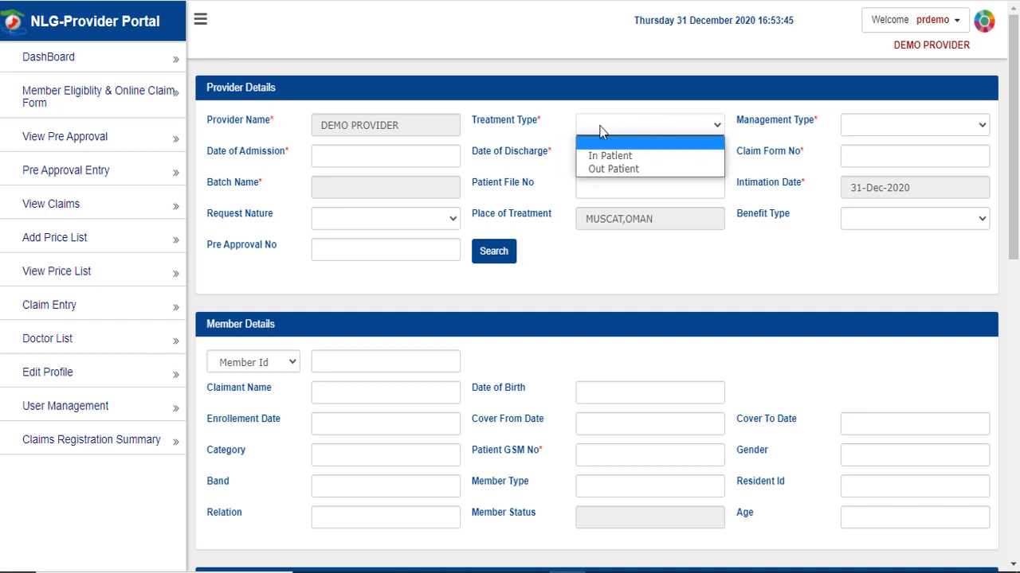
{"action": "left_click", "coordinate": [558, 111]}
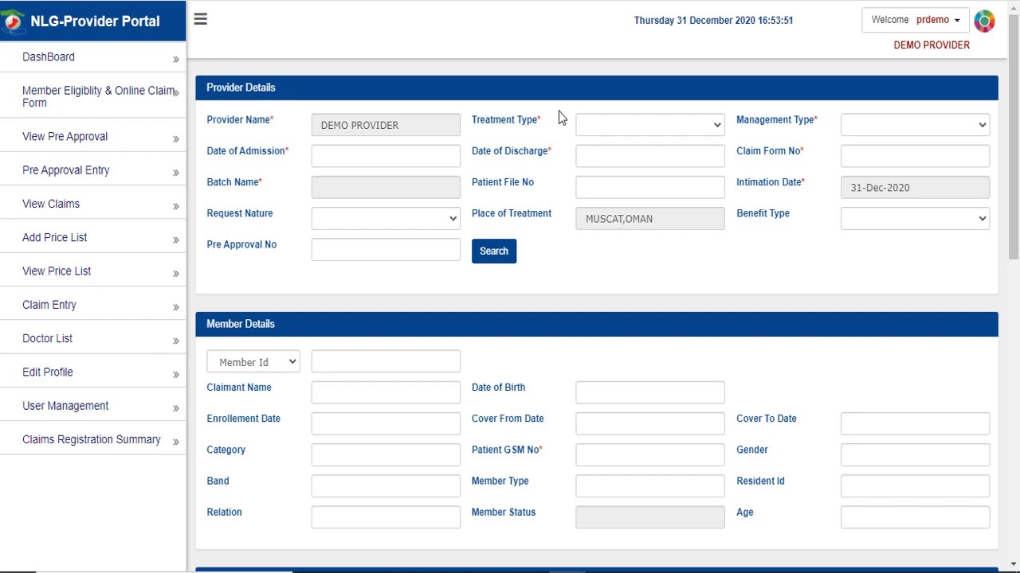
{"action": "left_click", "coordinate": [619, 132]}
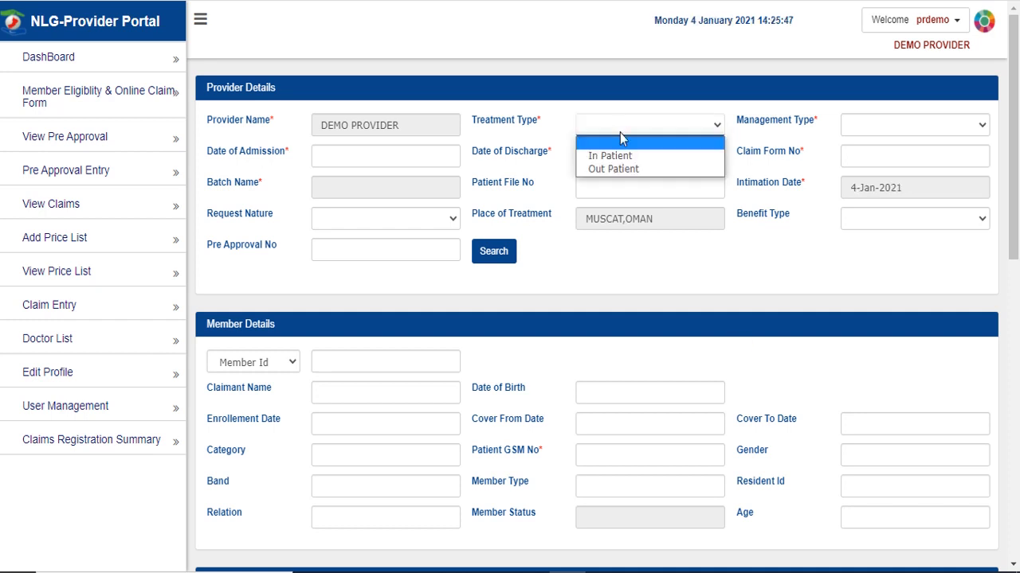
- Set treatment type to Out Patient with admission date 03-Jan-2021
{"action": "left_click", "coordinate": [617, 166]}
{"action": "left_click", "coordinate": [358, 164]}
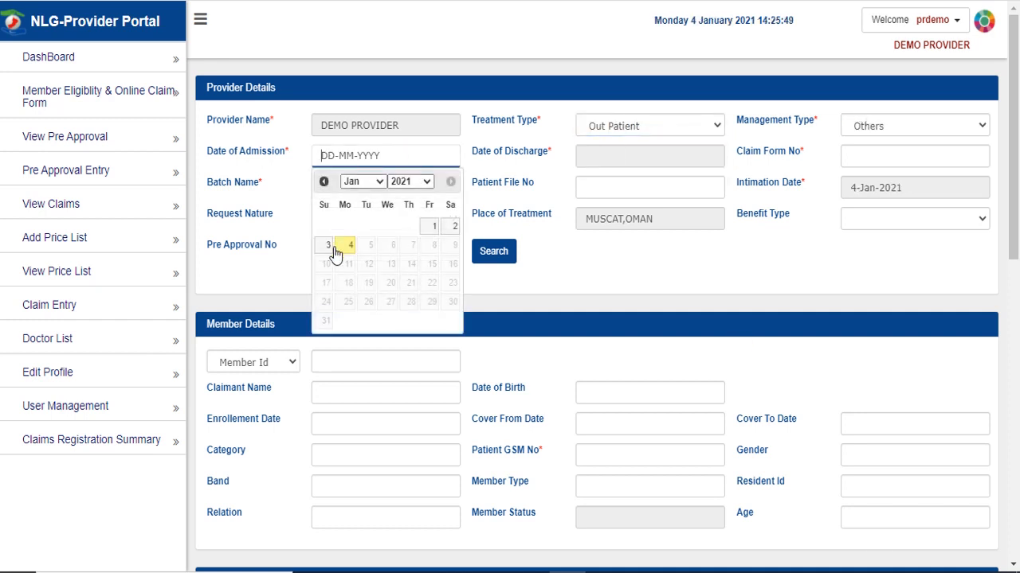
{"action": "left_click", "coordinate": [331, 247]}
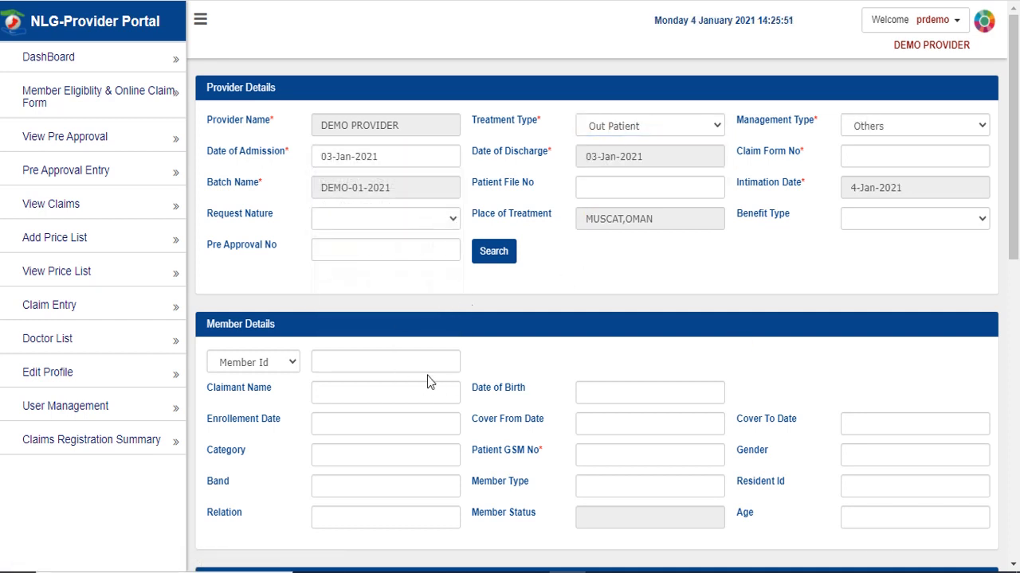
{"action": "left_click", "coordinate": [404, 359]}
{"action": "key", "text": "ctrl+v"}
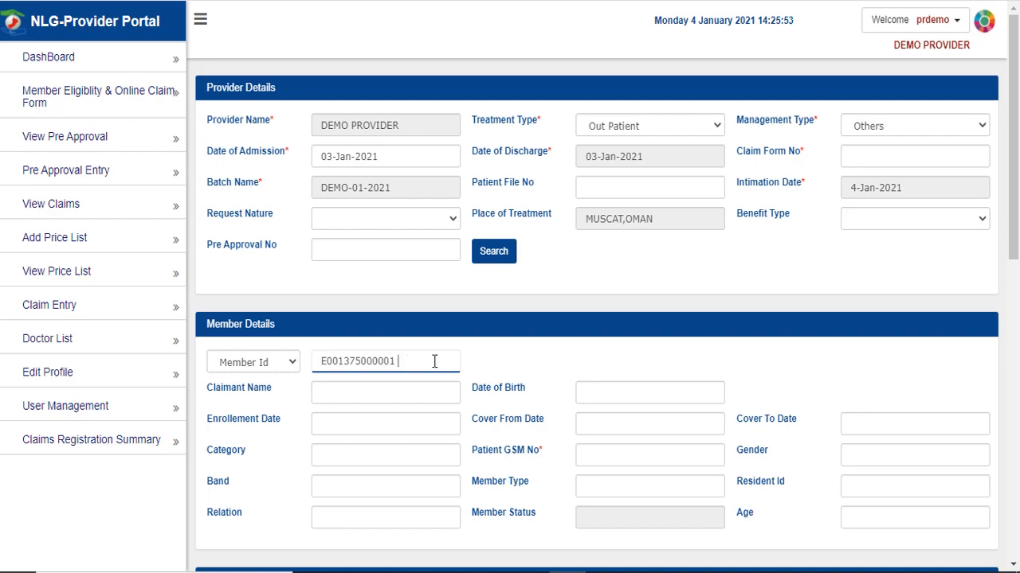
{"action": "left_click", "coordinate": [516, 367]}
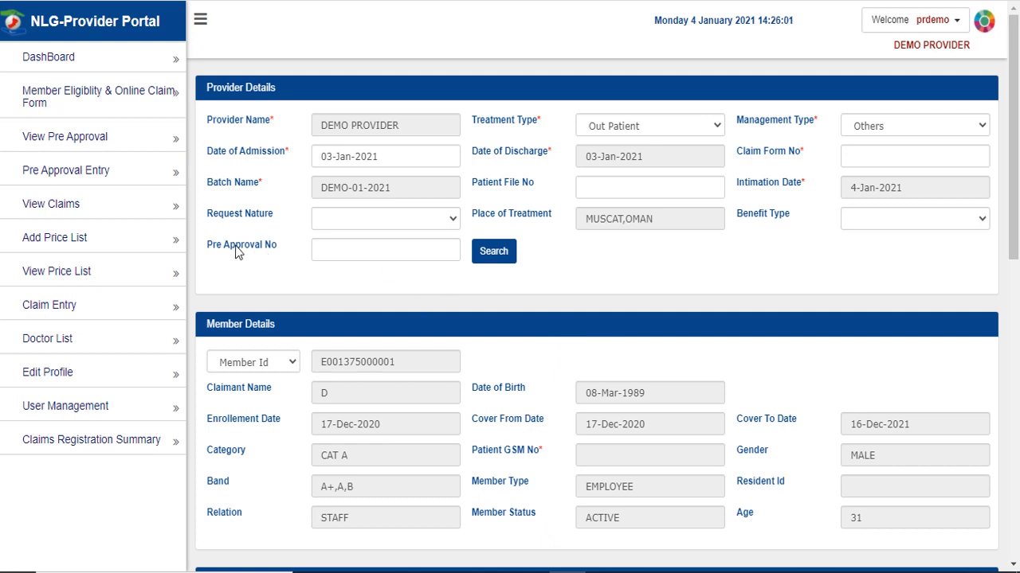
{"action": "left_click", "coordinate": [500, 259]}
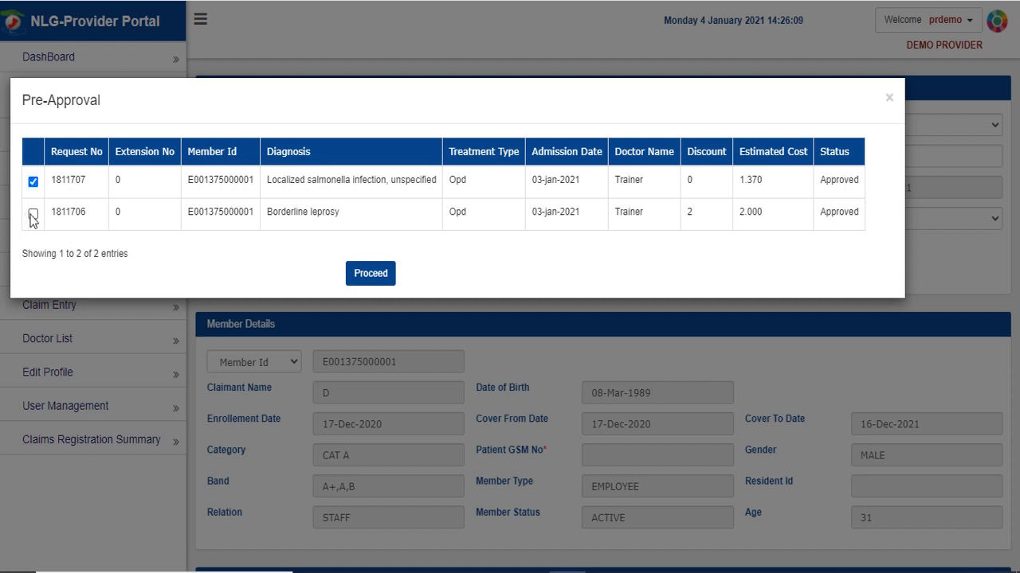
{"action": "left_click", "coordinate": [33, 214]}
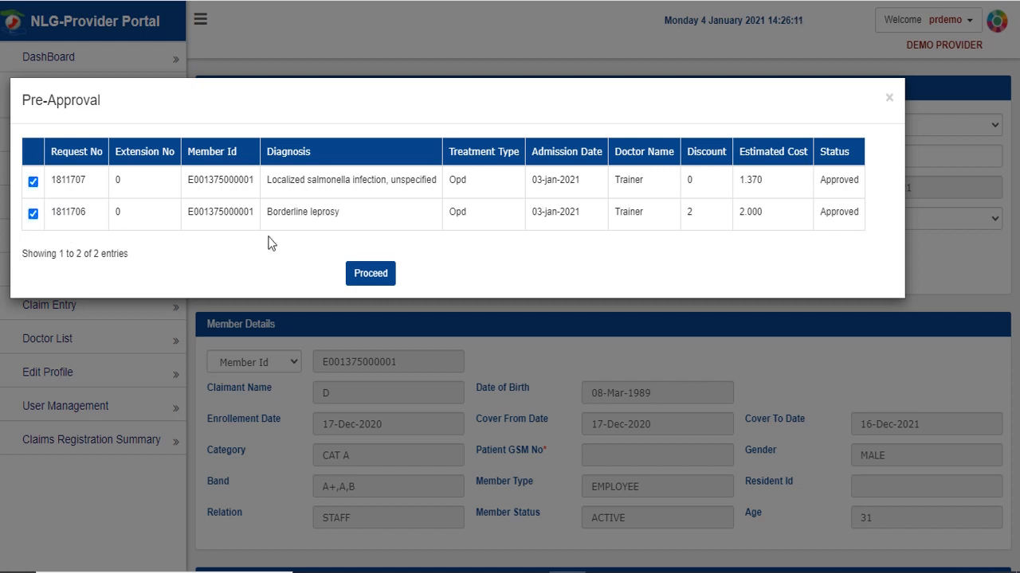
{"action": "left_click", "coordinate": [371, 275]}
- Fill the claim from both pre-approvals with invoice numbers 12321 and 12313
{"action": "left_click", "coordinate": [371, 273]}
{"action": "scroll", "coordinate": [678, 268], "scroll_direction": "down", "scroll_amount": 10}
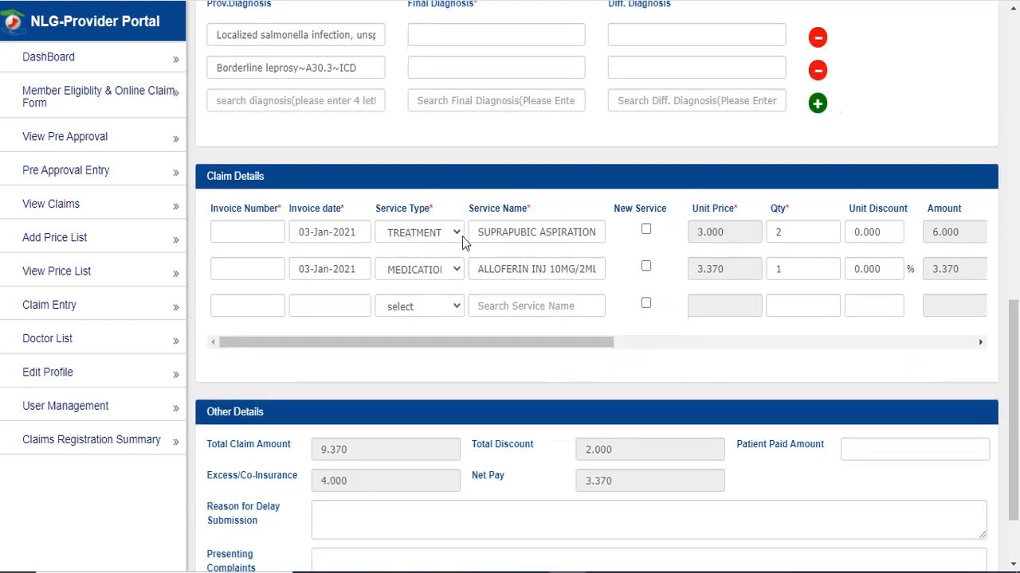
{"action": "left_click_drag", "start_coordinate": [364, 343], "coordinate": [331, 329]}
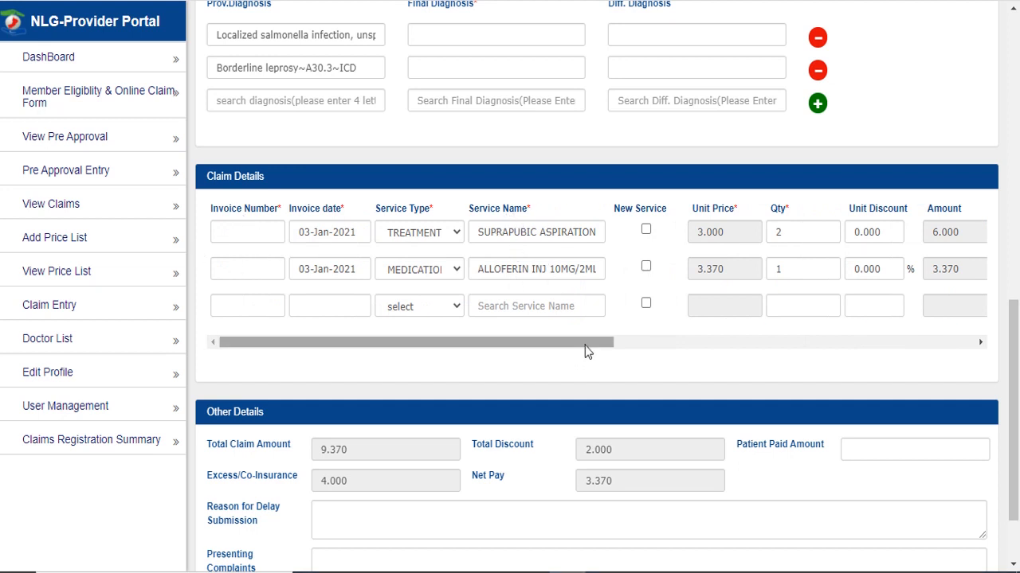
{"action": "left_click_drag", "start_coordinate": [586, 351], "coordinate": [546, 353]}
{"action": "left_click", "coordinate": [264, 231]}
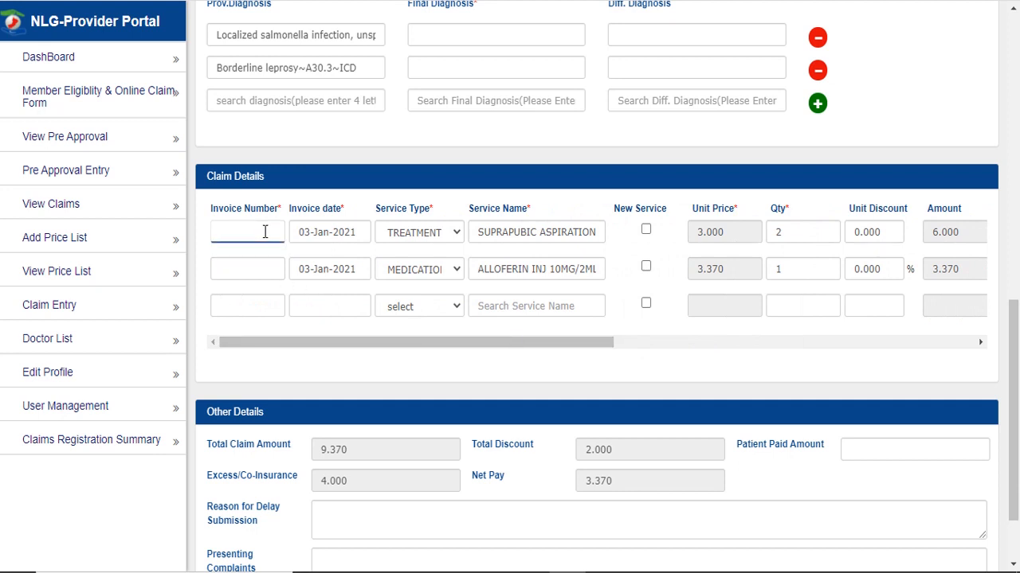
{"action": "type", "text": "12321"}
{"action": "left_click", "coordinate": [262, 267]}
{"action": "type", "text": "12313"}
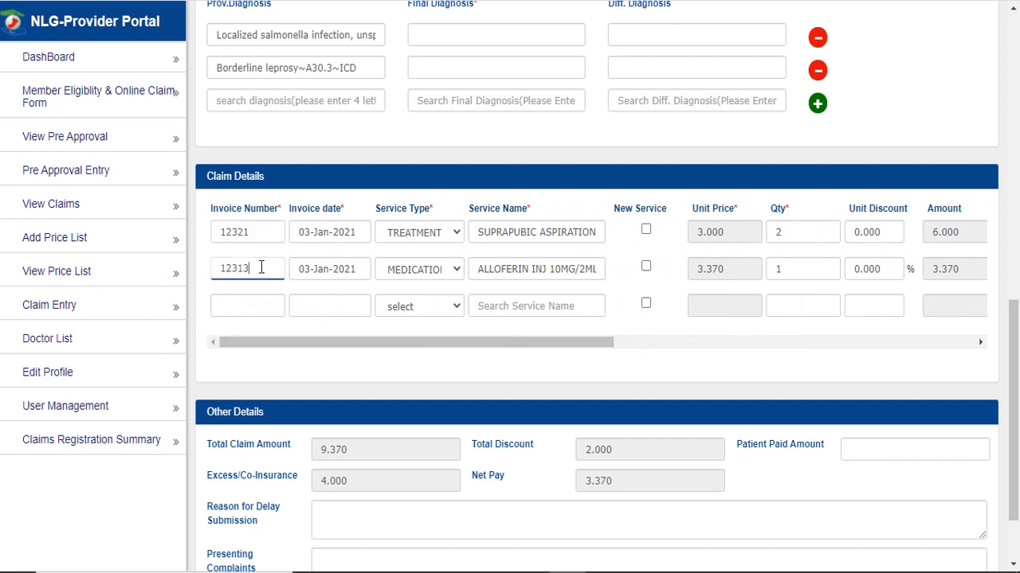
{"action": "left_click", "coordinate": [494, 364]}
- Set cholera as the final diagnosis on both service rows
{"action": "scroll", "coordinate": [494, 364], "scroll_direction": "down", "scroll_amount": 1}
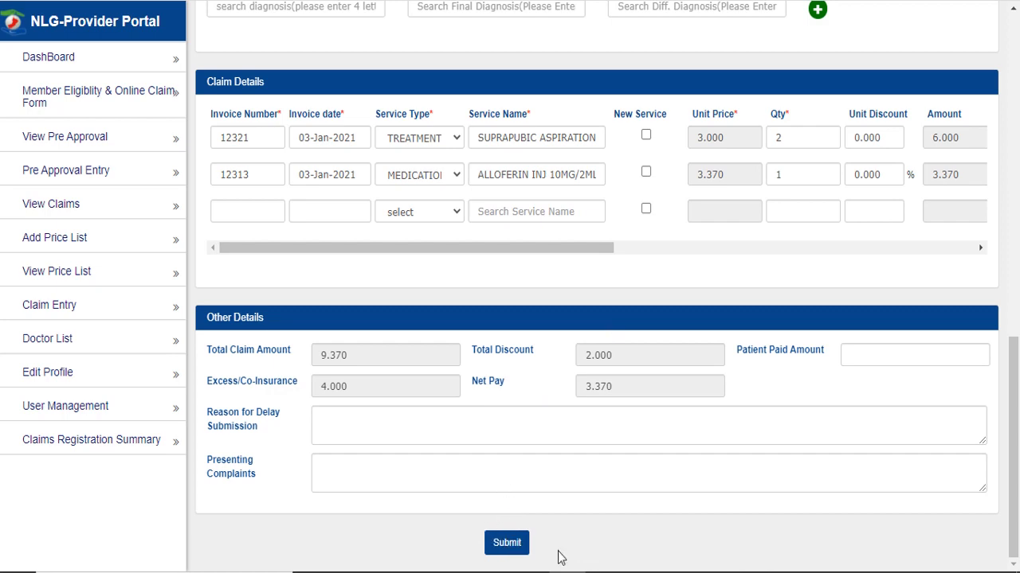
{"action": "scroll", "coordinate": [557, 555], "scroll_direction": "up", "scroll_amount": 4}
{"action": "left_click", "coordinate": [428, 270]}
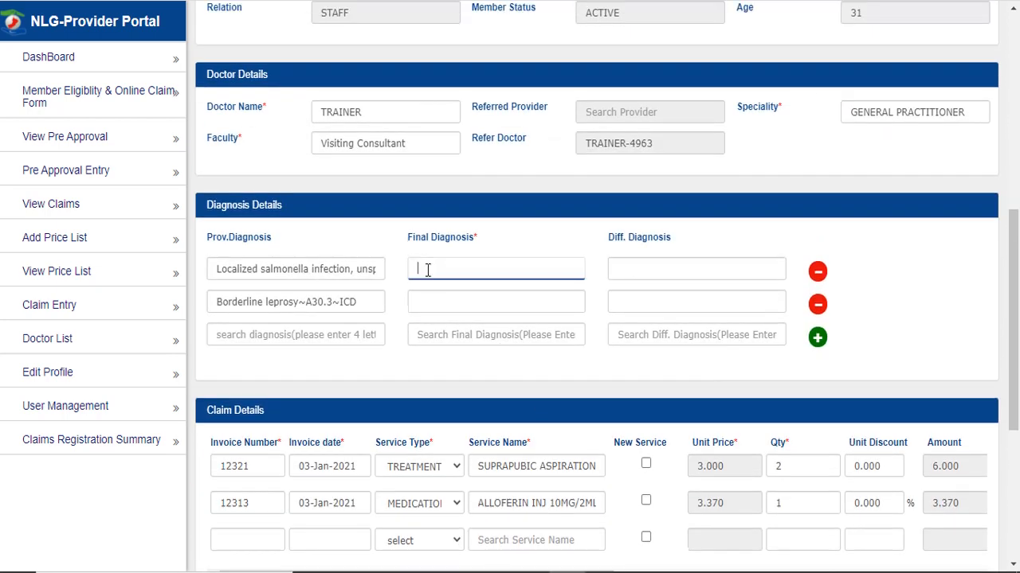
{"action": "type", "text": "a"}
{"action": "left_click", "coordinate": [442, 293]}
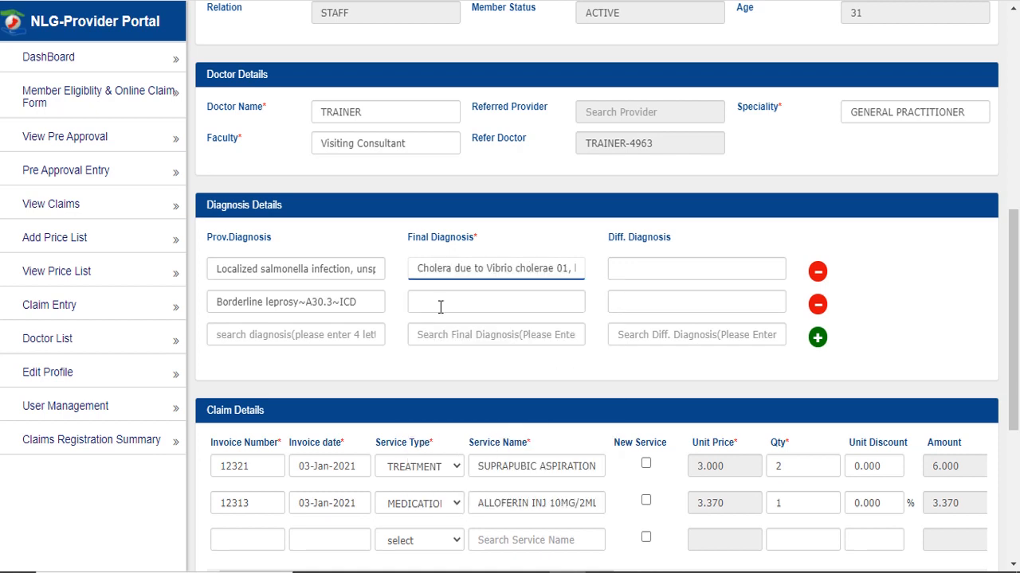
{"action": "left_click", "coordinate": [444, 301]}
{"action": "type", "text": "a"}
{"action": "left_click", "coordinate": [442, 322]}
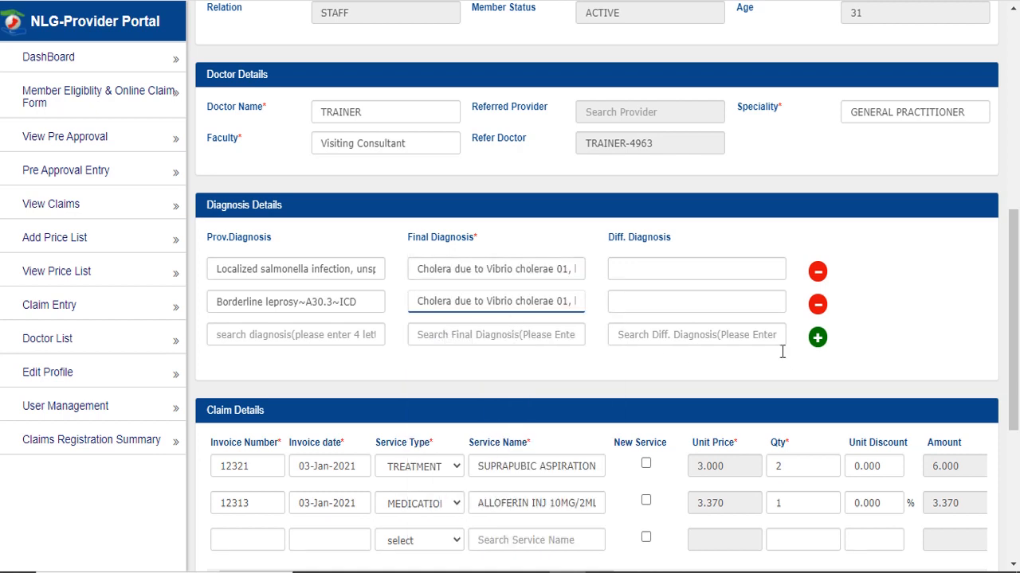
- Enter 'a' as the delay reason and submit; the claim is rejected for missing Claim Form No
{"action": "scroll", "coordinate": [562, 351], "scroll_direction": "down", "scroll_amount": 4}
{"action": "left_click", "coordinate": [470, 419]}
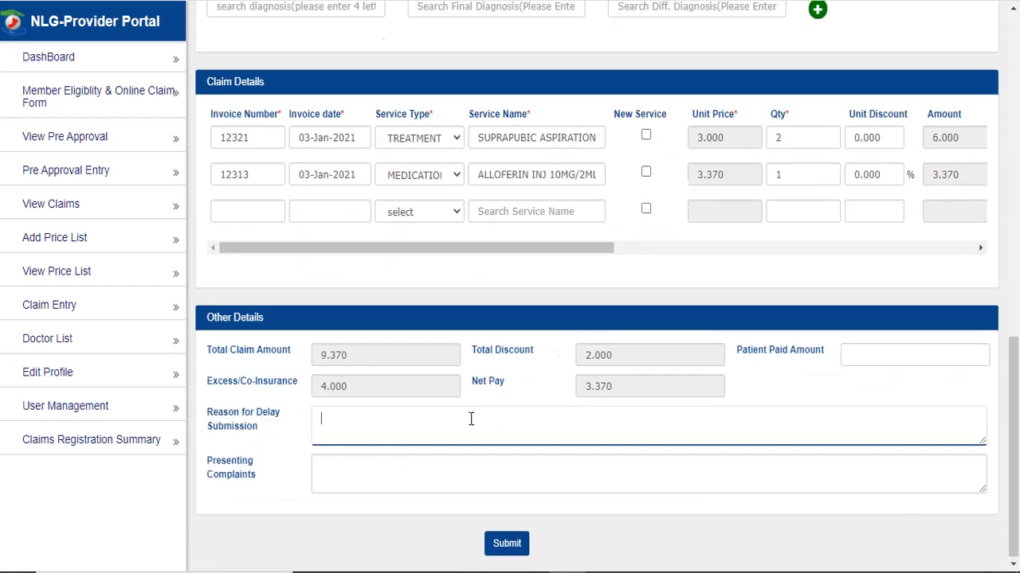
{"action": "type", "text": "a"}
{"action": "left_click", "coordinate": [446, 482]}
{"action": "type", "text": "a"}
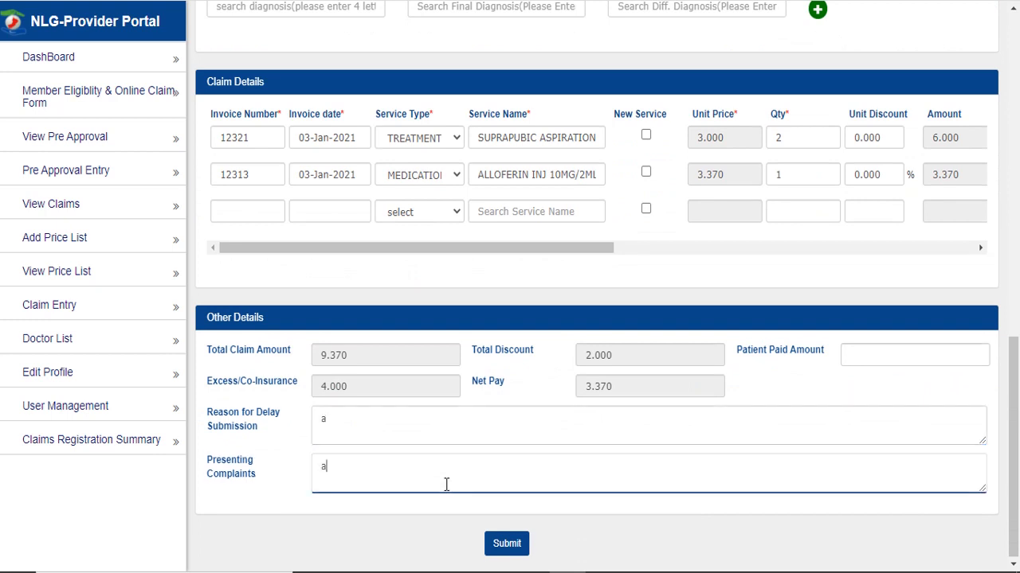
{"action": "left_click", "coordinate": [526, 553]}
{"action": "left_click", "coordinate": [520, 545]}
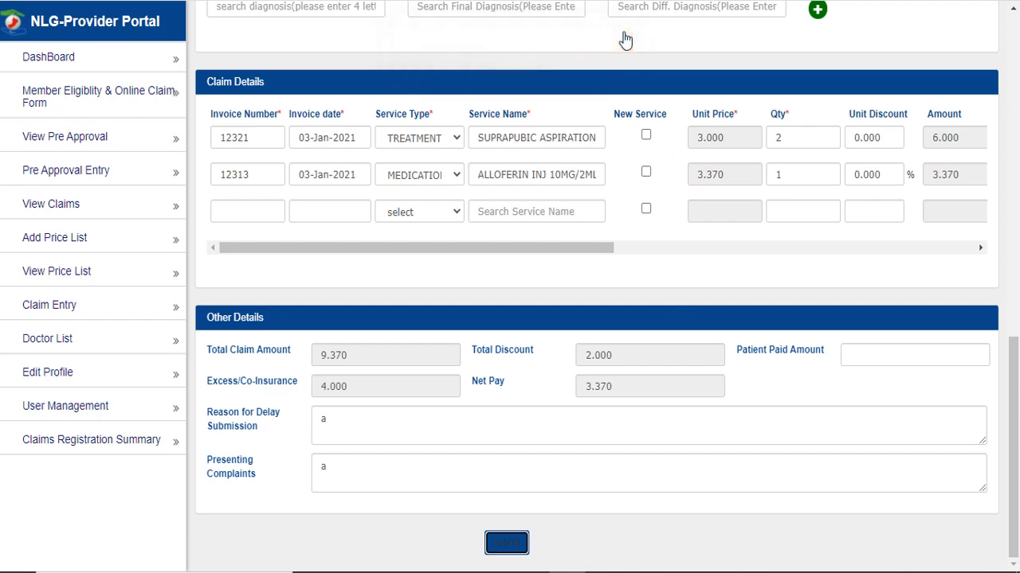
{"action": "scroll", "coordinate": [737, 411], "scroll_direction": "up", "scroll_amount": 15}
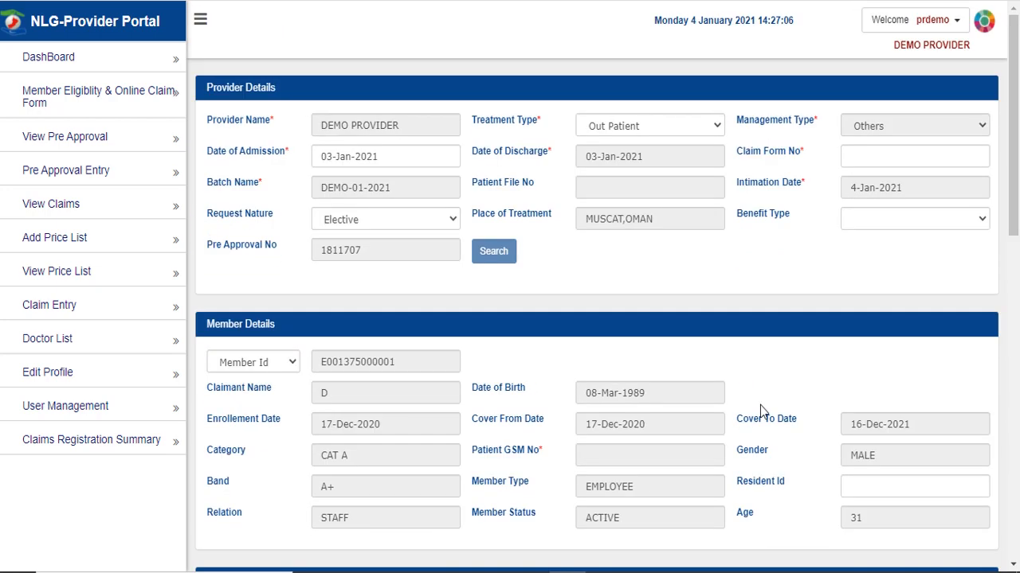
- Enter the Claim Form No and submit, saving the two-pre-approval claim with a new claim number
{"action": "left_click", "coordinate": [889, 156]}
{"action": "type", "text": "234233424-87887"}
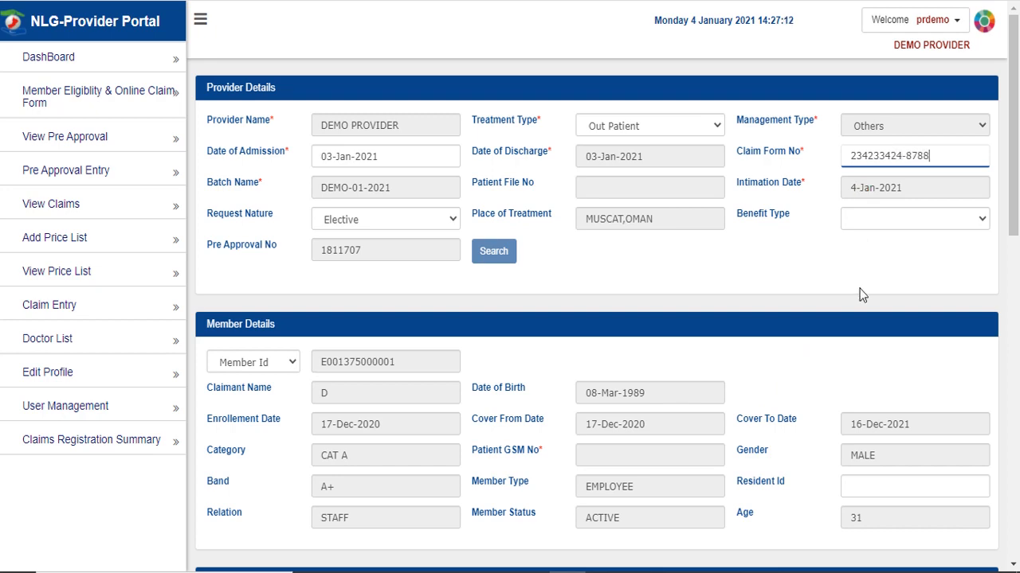
{"action": "left_click", "coordinate": [880, 279]}
{"action": "scroll", "coordinate": [879, 279], "scroll_direction": "down", "scroll_amount": 15}
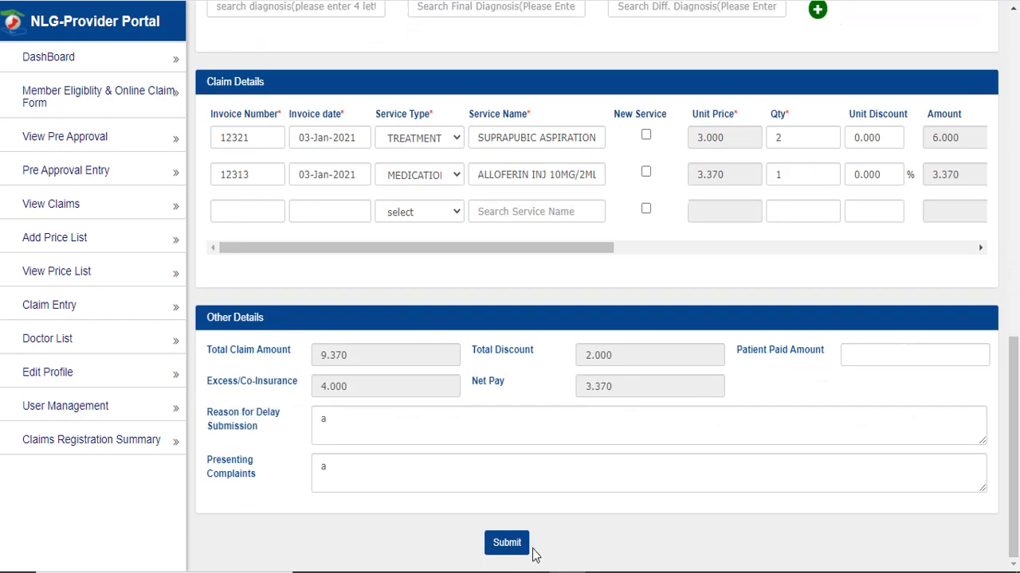
{"action": "left_click", "coordinate": [513, 545]}
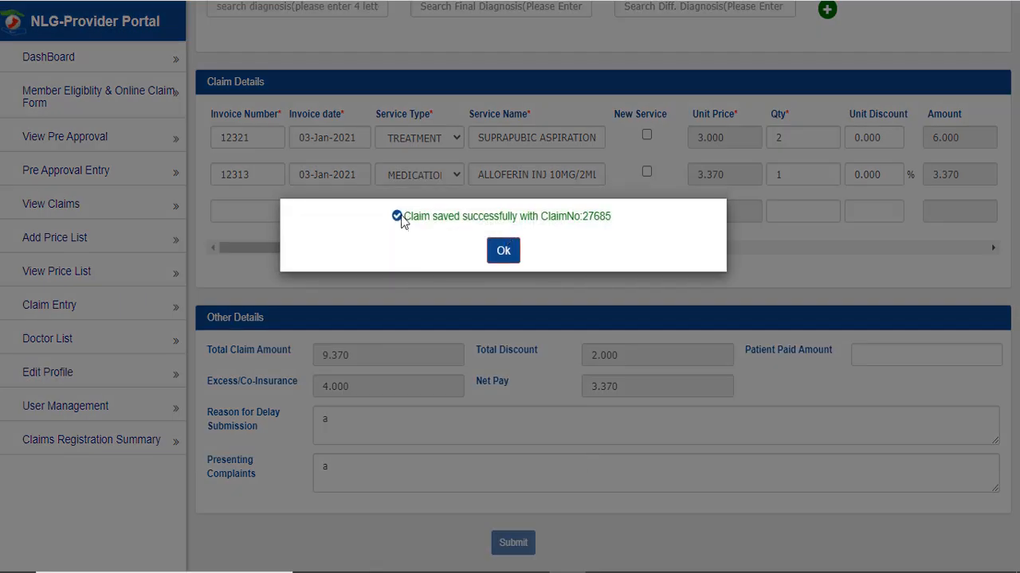
{"action": "left_click_drag", "start_coordinate": [401, 220], "coordinate": [622, 224]}
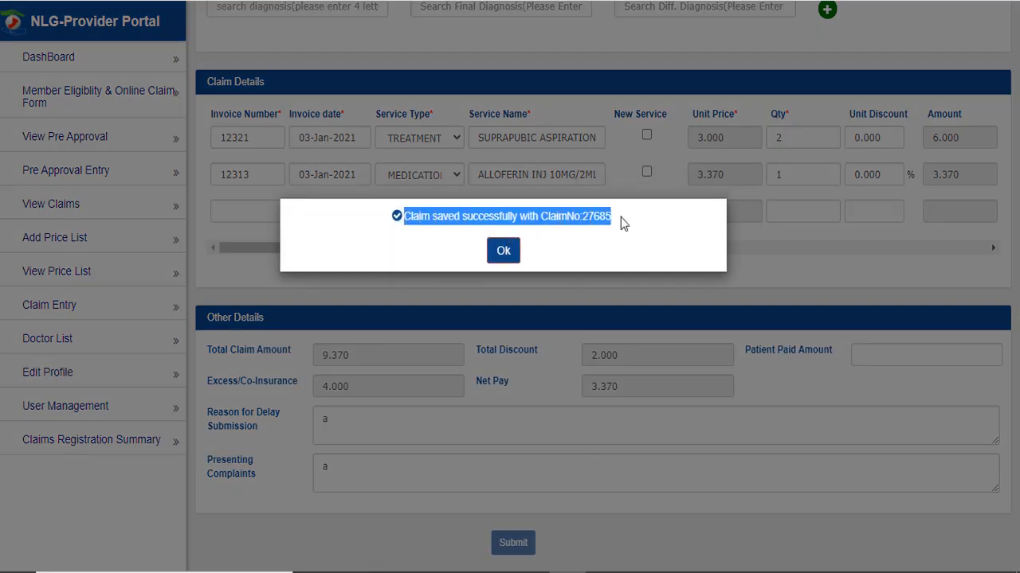
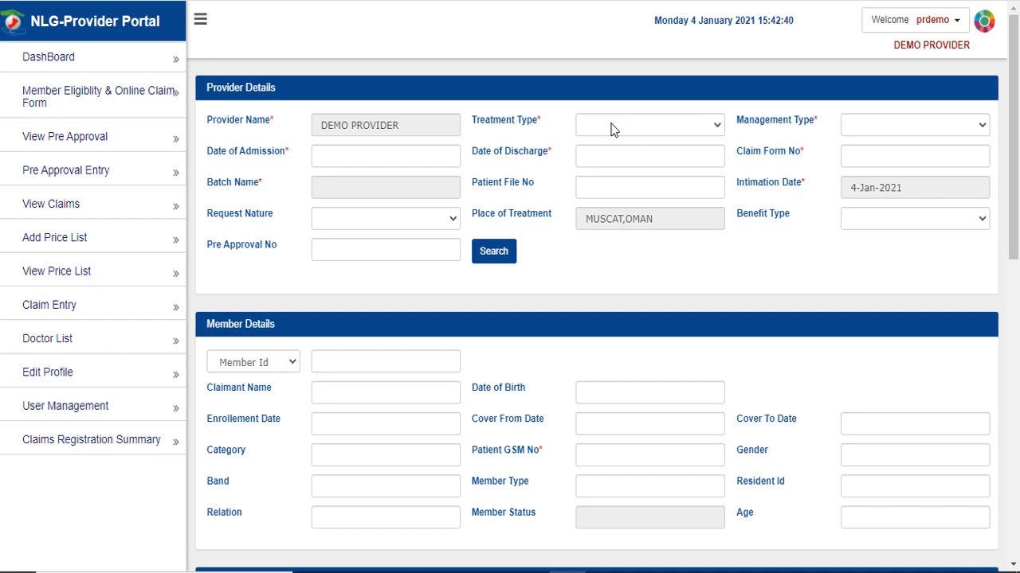
- Choose Out Patient treatment, keep Others management, and set admission date to 04-Jan-2021
{"action": "left_click", "coordinate": [614, 130]}
{"action": "left_click", "coordinate": [617, 169]}
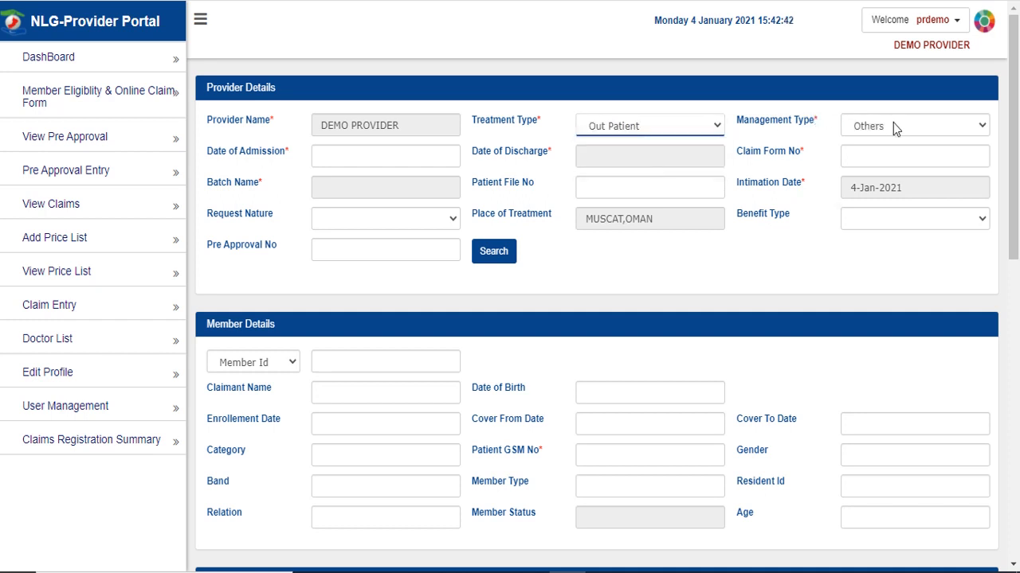
{"action": "left_click", "coordinate": [893, 125]}
{"action": "left_click", "coordinate": [803, 130]}
{"action": "left_click", "coordinate": [364, 159]}
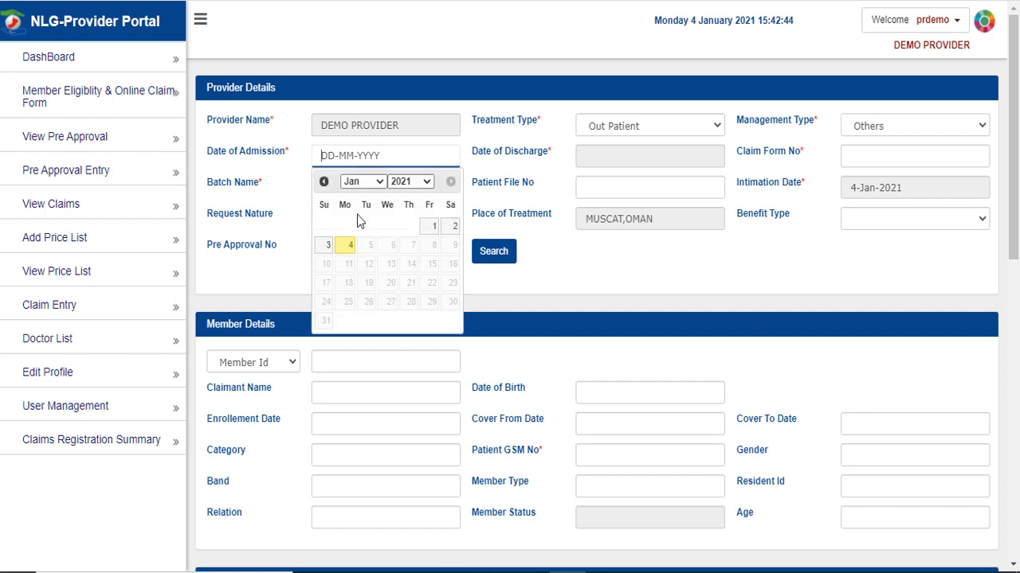
{"action": "left_click", "coordinate": [350, 246]}
- Paste the Claim Form No, then check the loaded member id, name, enrollment date and birth date
{"action": "left_click", "coordinate": [886, 156]}
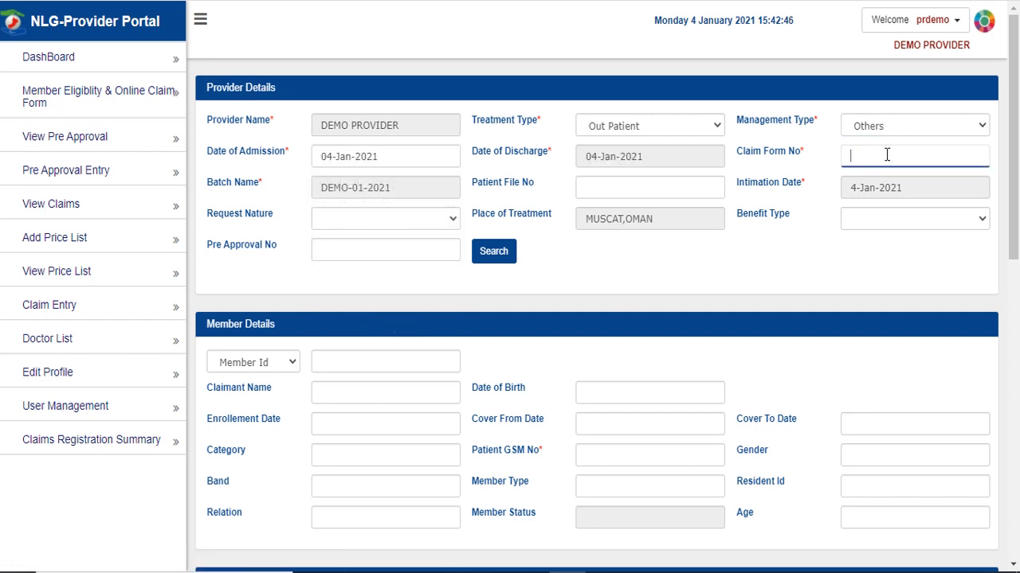
{"action": "key", "text": "ctrl+v"}
{"action": "left_click", "coordinate": [851, 271]}
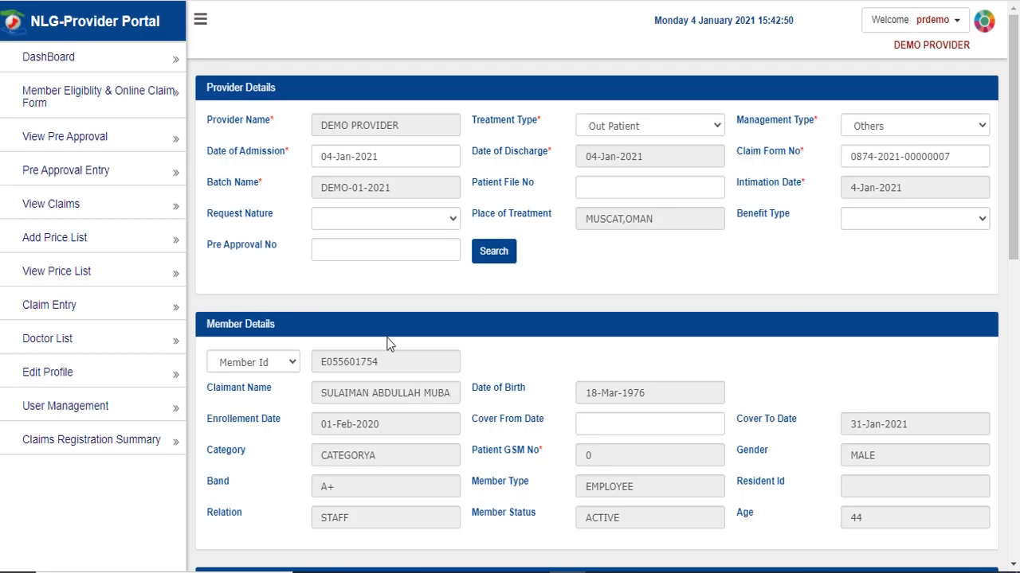
{"action": "double_click", "coordinate": [327, 364]}
{"action": "triple_click", "coordinate": [358, 392]}
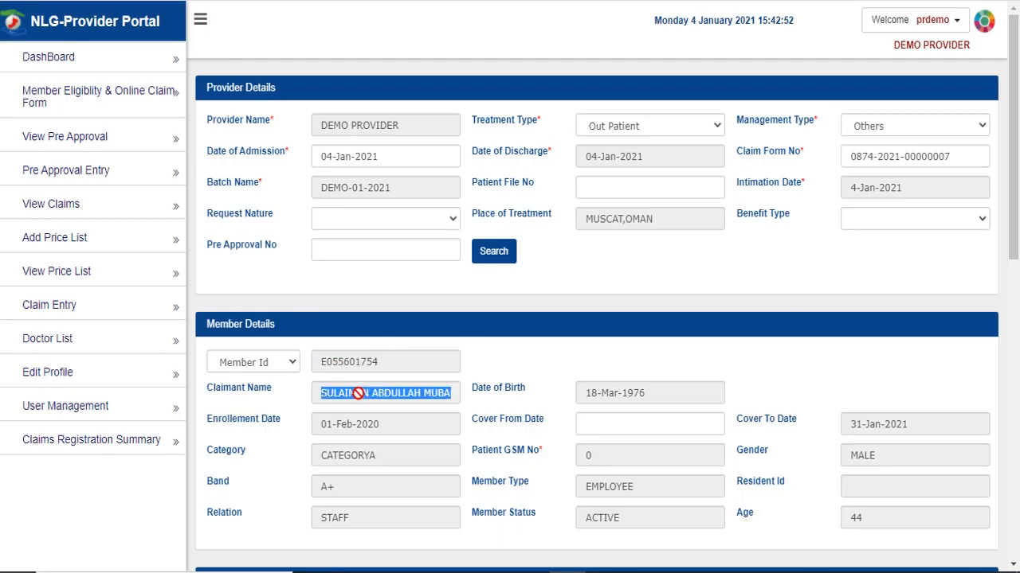
{"action": "triple_click", "coordinate": [350, 423]}
{"action": "triple_click", "coordinate": [631, 390]}
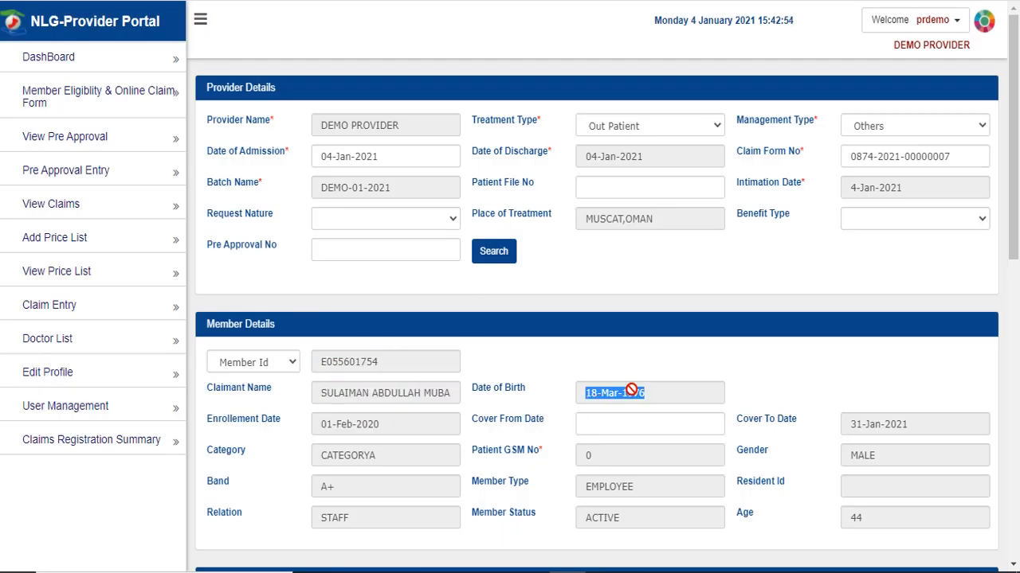
{"action": "left_click", "coordinate": [556, 298]}
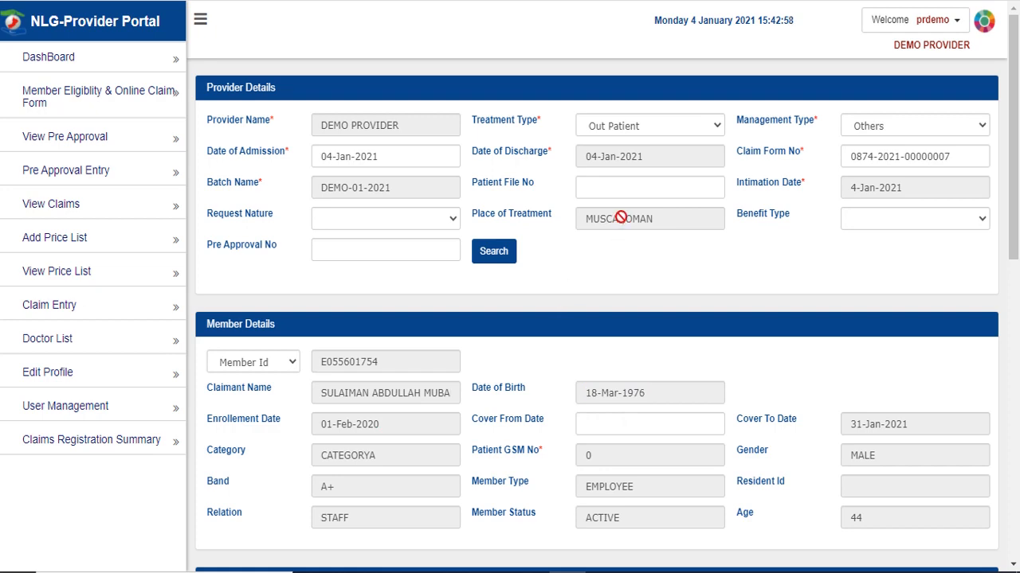
- Scroll past doctor name TRAINER and the final diagnosis field down to Submit
{"action": "scroll", "coordinate": [625, 263], "scroll_direction": "down", "scroll_amount": 4}
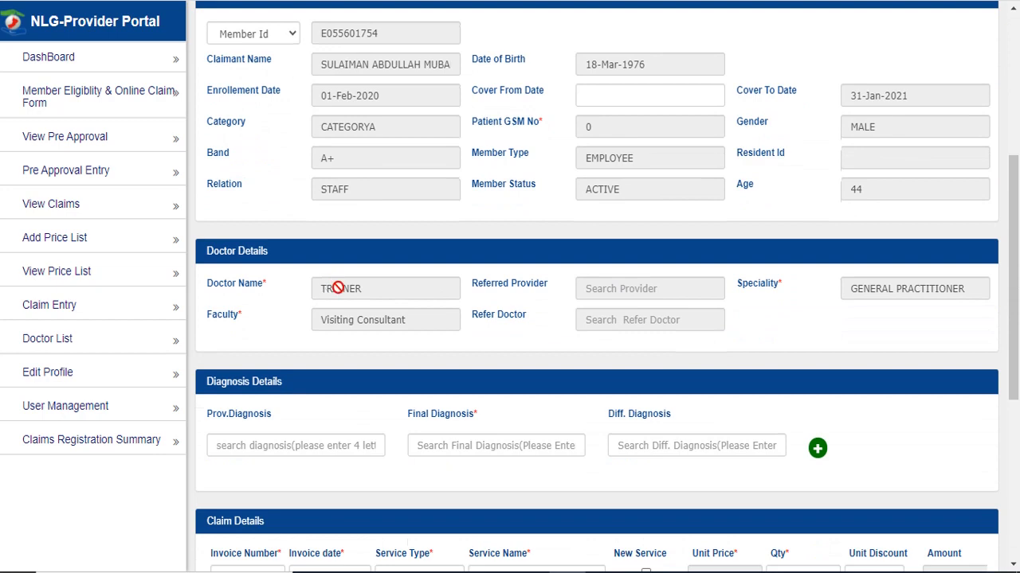
{"action": "triple_click", "coordinate": [337, 288]}
{"action": "left_click", "coordinate": [449, 343]}
{"action": "scroll", "coordinate": [449, 344], "scroll_direction": "down", "scroll_amount": 2}
{"action": "left_click", "coordinate": [478, 281]}
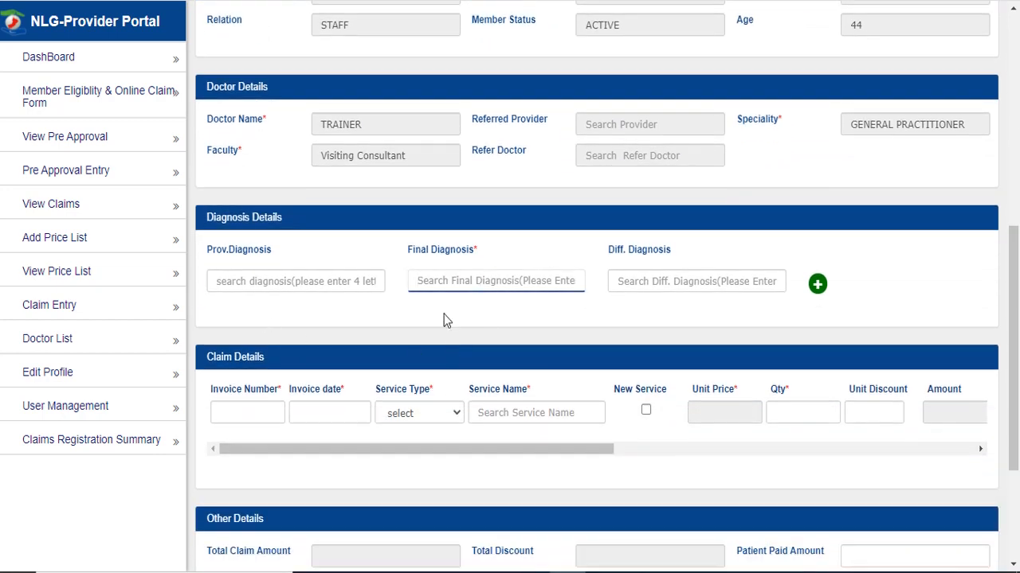
{"action": "scroll", "coordinate": [446, 319], "scroll_direction": "down", "scroll_amount": 2}
{"action": "scroll", "coordinate": [557, 433], "scroll_direction": "down", "scroll_amount": 1}
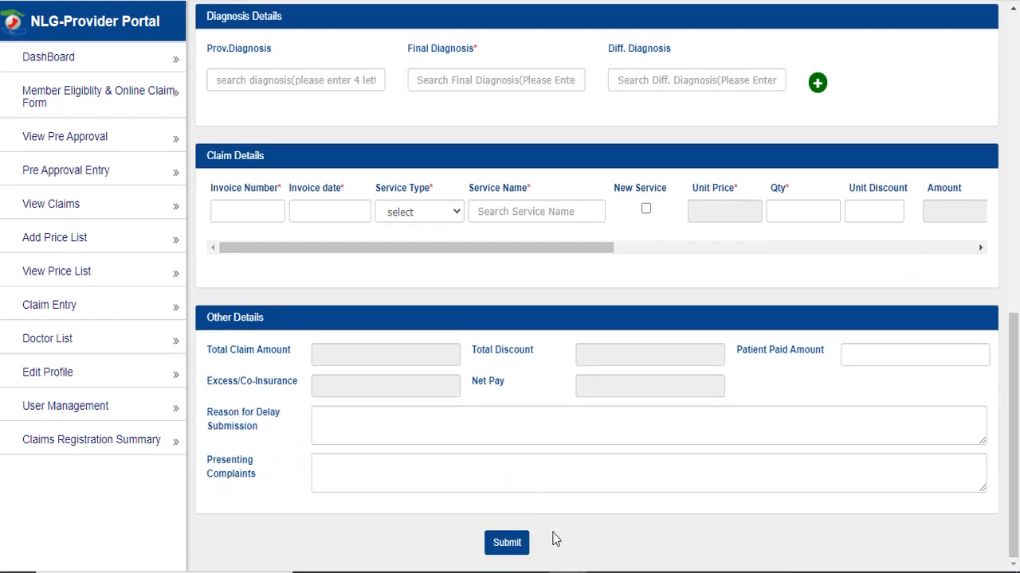
{"action": "scroll", "coordinate": [570, 467], "scroll_direction": "up", "scroll_amount": 1}
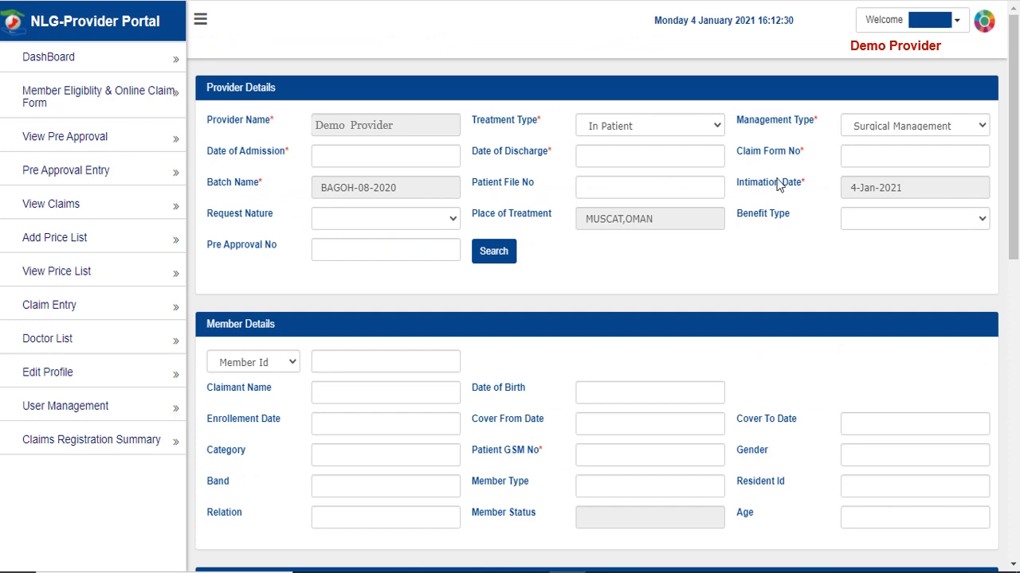
- Step the admission calendar back to 1 August 2020, then close the Action Failed popup
{"action": "left_click", "coordinate": [414, 155]}
{"action": "left_click", "coordinate": [323, 182]}
{"action": "left_click", "coordinate": [322, 182]}
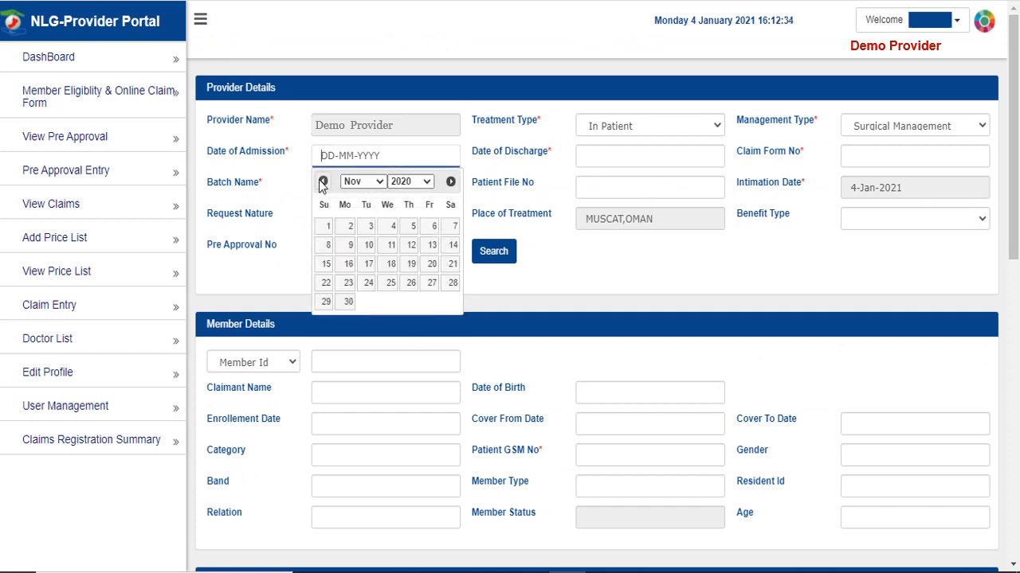
{"action": "left_click", "coordinate": [322, 182]}
{"action": "left_click", "coordinate": [323, 182]}
{"action": "left_click", "coordinate": [323, 181]}
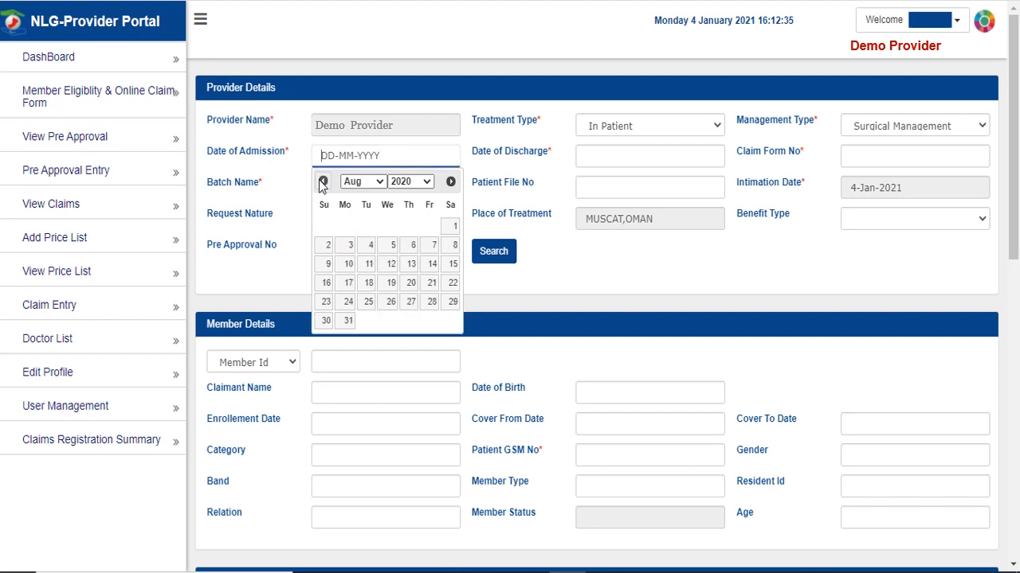
{"action": "left_click", "coordinate": [451, 229]}
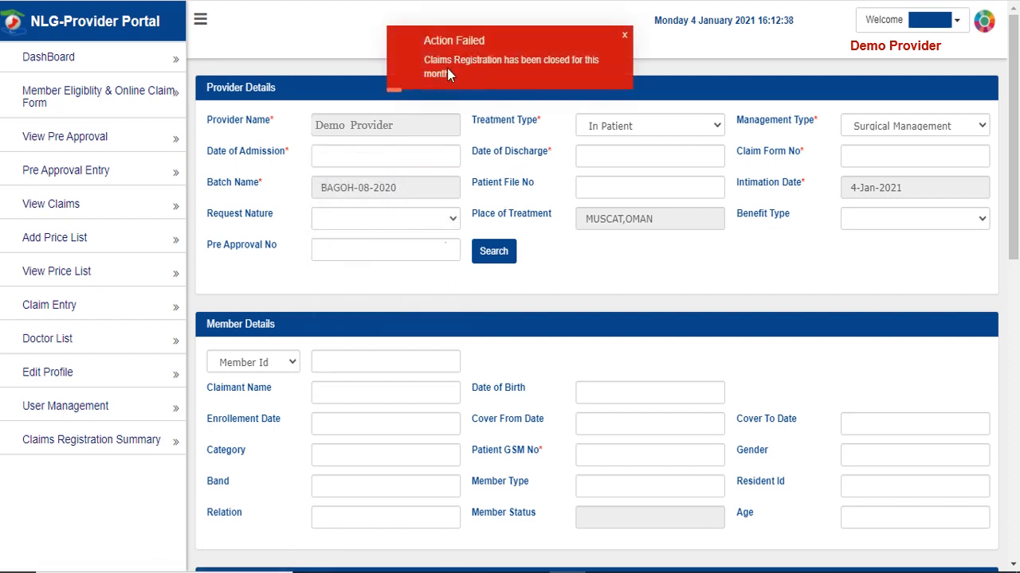
{"action": "left_click", "coordinate": [584, 70]}
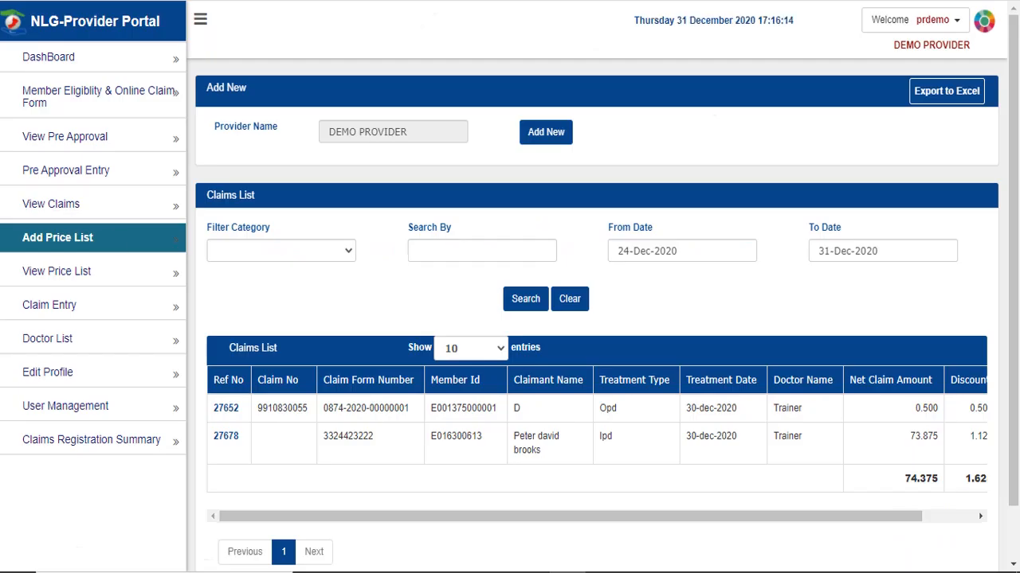
- Fill product code Demo, type TREATMENT, name, gross price 10, and Fixed discount 2
{"action": "type", "text": "Demo"}
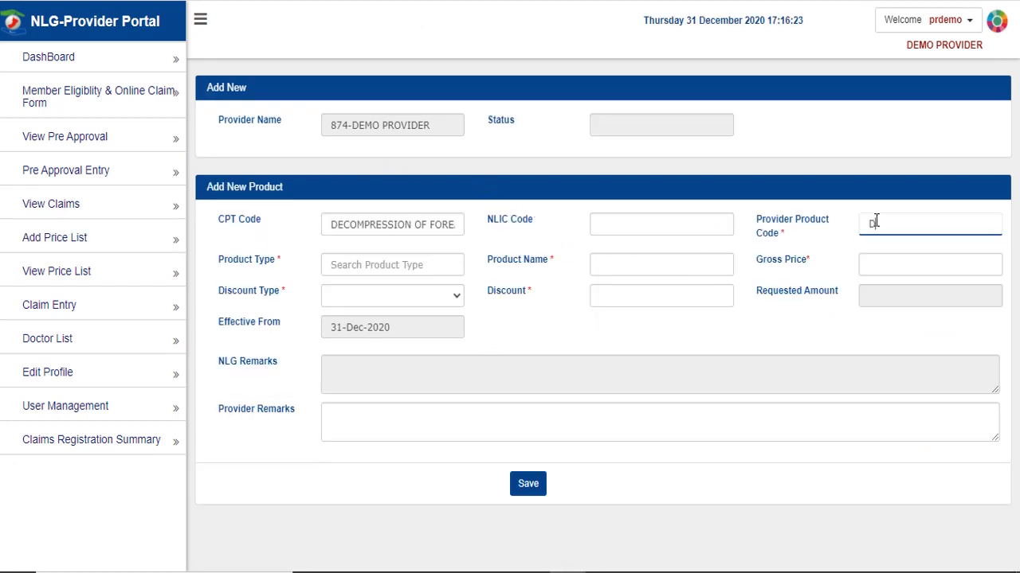
{"action": "left_click", "coordinate": [419, 268]}
{"action": "type", "text": "Treat"}
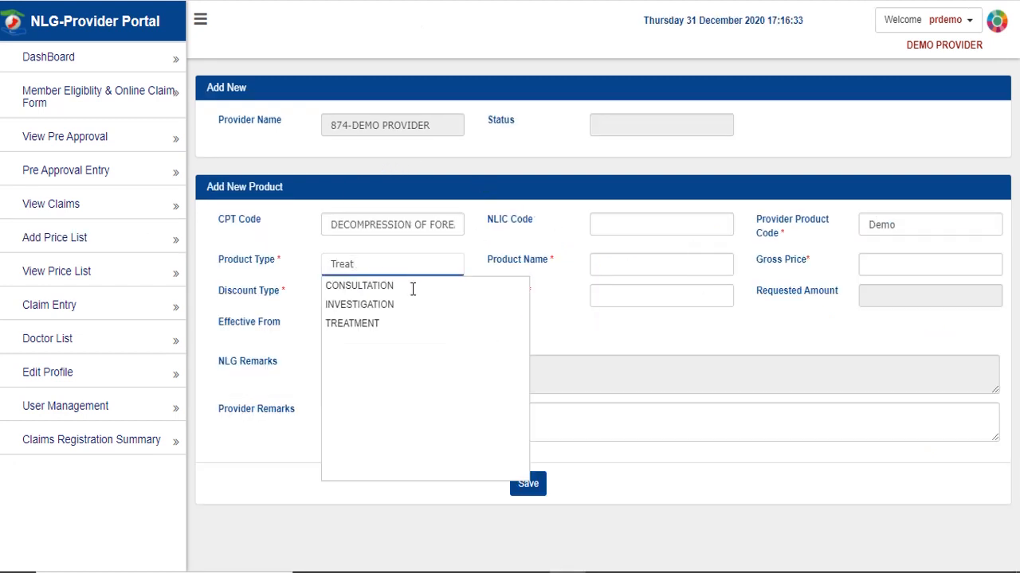
{"action": "left_click", "coordinate": [374, 322]}
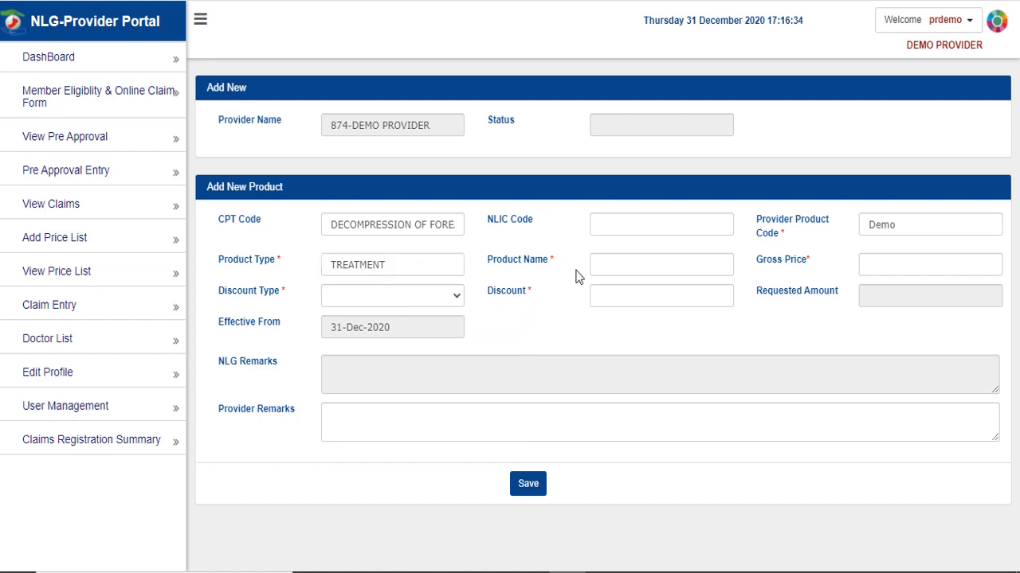
{"action": "left_click", "coordinate": [612, 262]}
{"action": "key", "text": "Tab"}
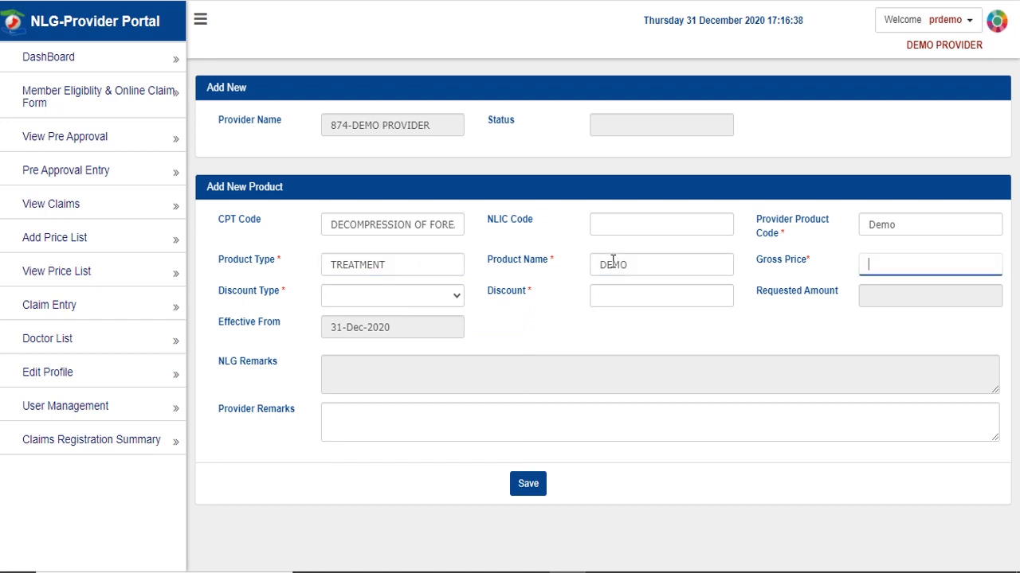
{"action": "left_click", "coordinate": [440, 301]}
{"action": "left_click", "coordinate": [385, 324]}
{"action": "left_click", "coordinate": [653, 289]}
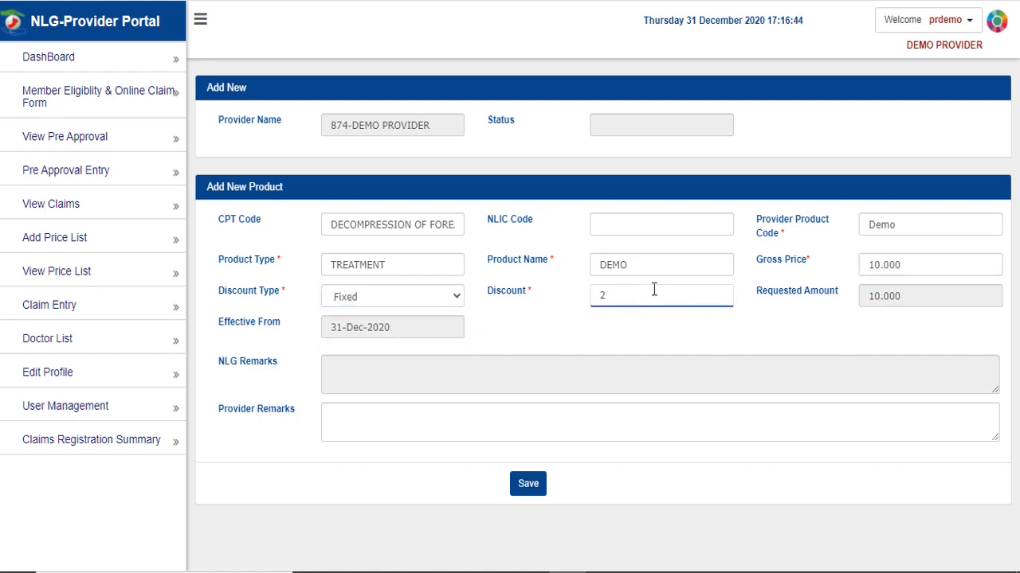
{"action": "left_click", "coordinate": [664, 320]}
- Add the remark 'Demo Rpoduct', save the product, and submit it for approval
{"action": "left_click", "coordinate": [398, 418]}
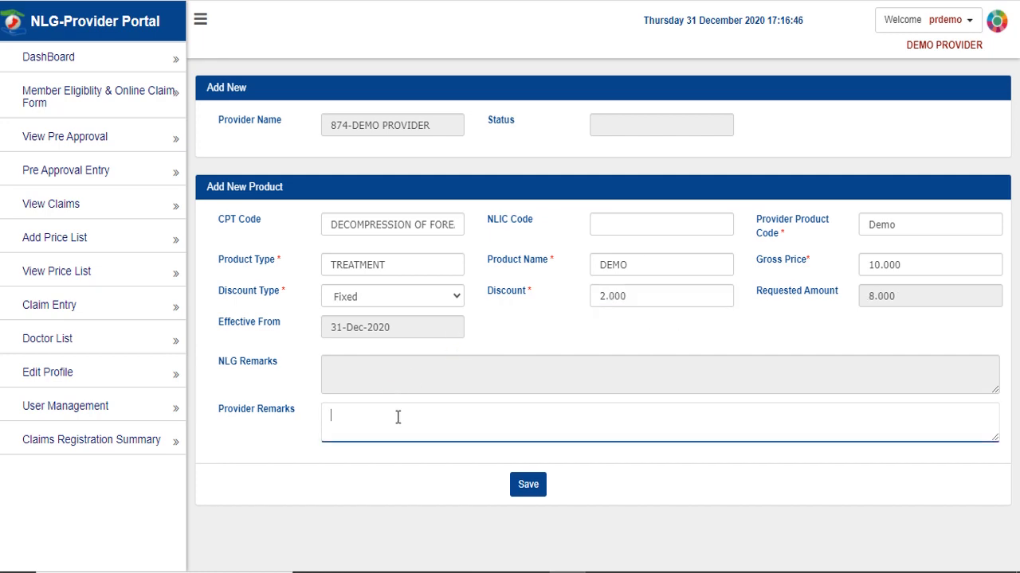
{"action": "type", "text": "Demo Rpoduct"}
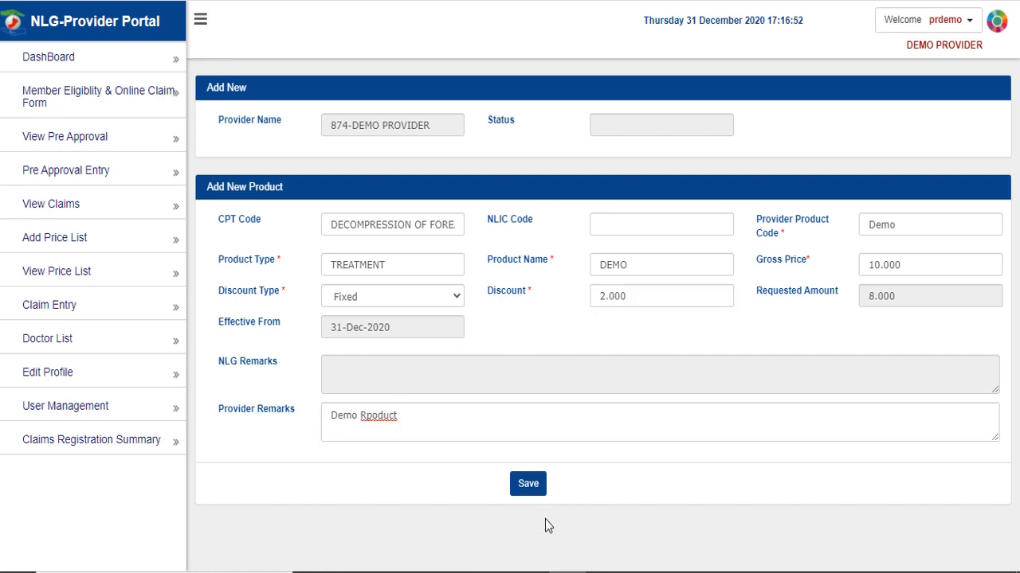
{"action": "left_click", "coordinate": [528, 484]}
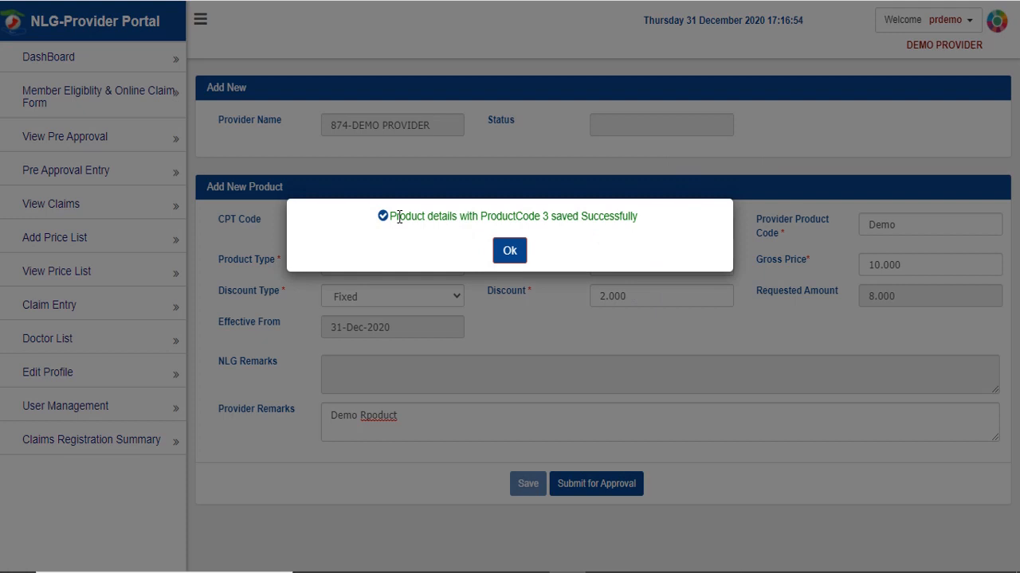
{"action": "left_click_drag", "start_coordinate": [392, 217], "coordinate": [648, 221]}
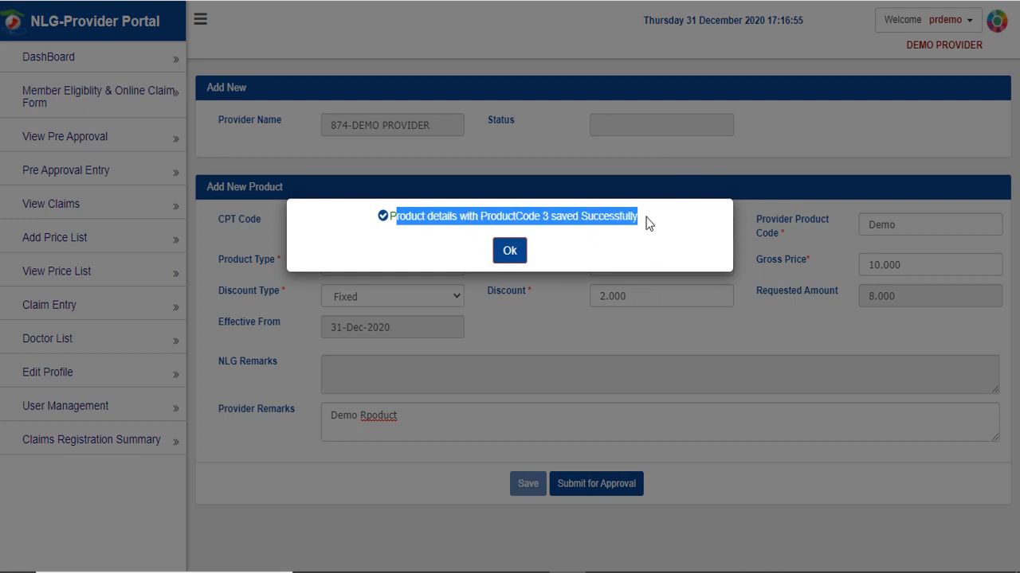
{"action": "left_click", "coordinate": [562, 257]}
{"action": "left_click", "coordinate": [508, 250]}
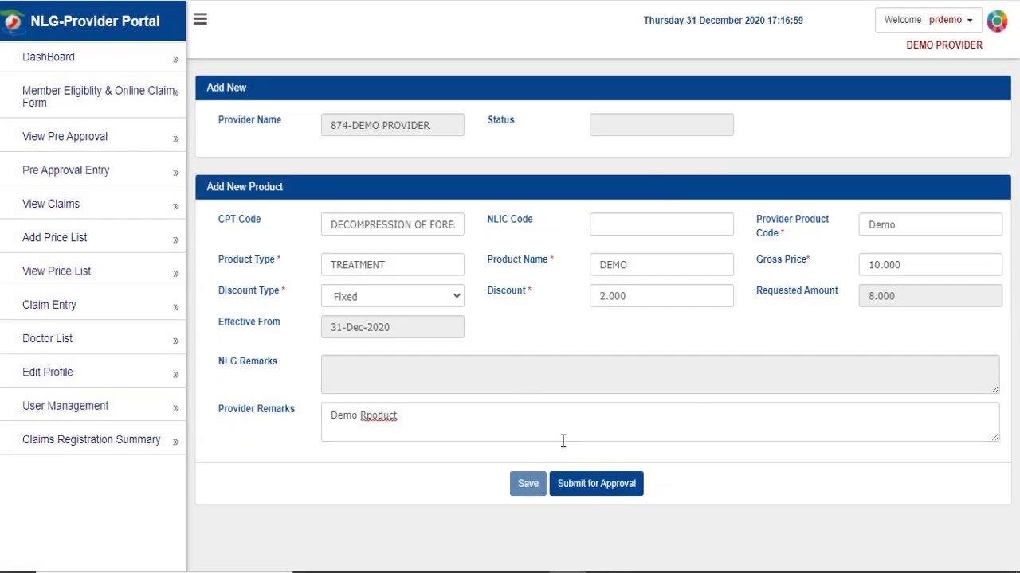
{"action": "left_click", "coordinate": [603, 485]}
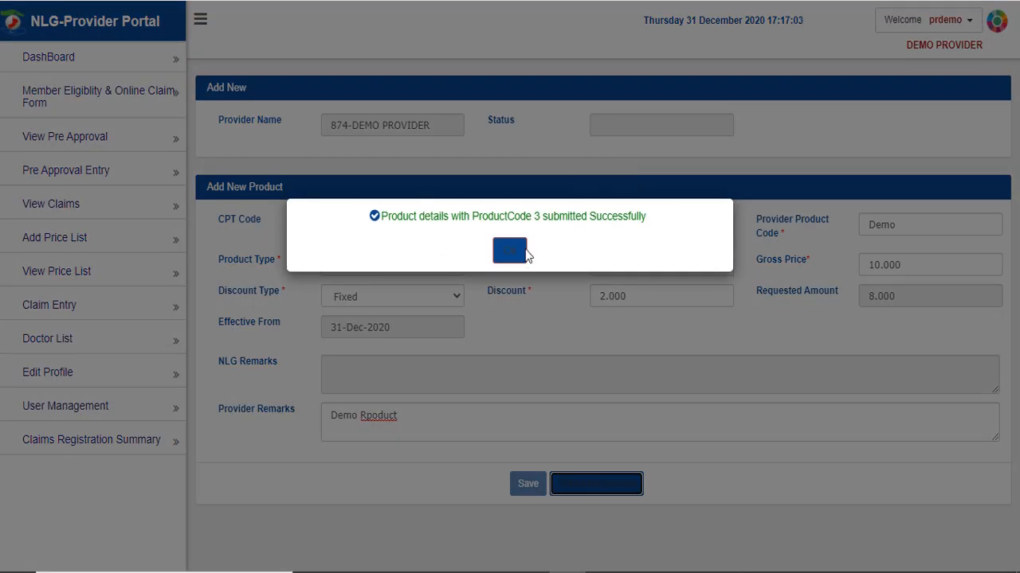
{"action": "left_click", "coordinate": [510, 243]}
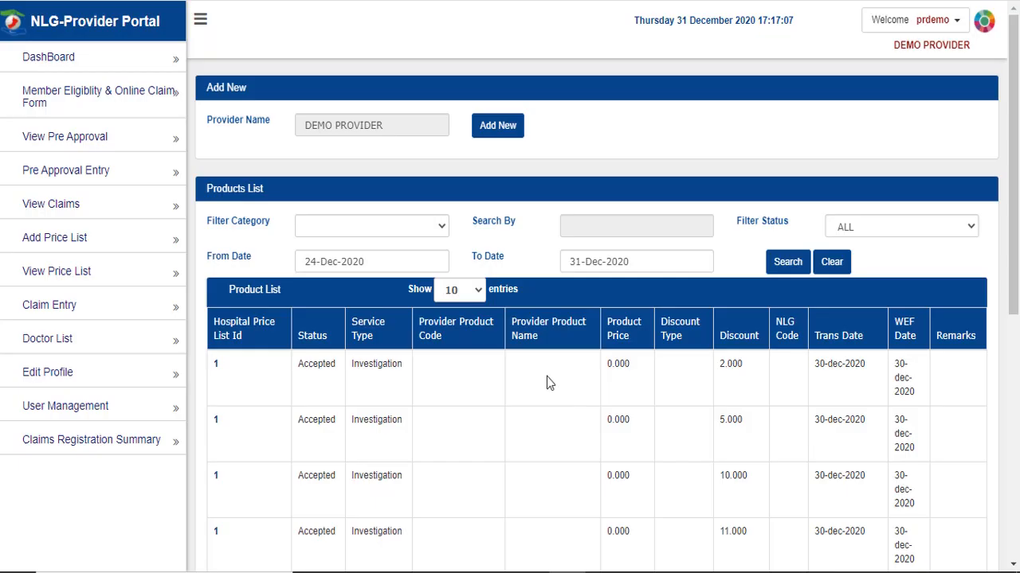
- Search the price list for products with SUBMITTED FOR APPROVAL status
{"action": "left_click", "coordinate": [880, 231]}
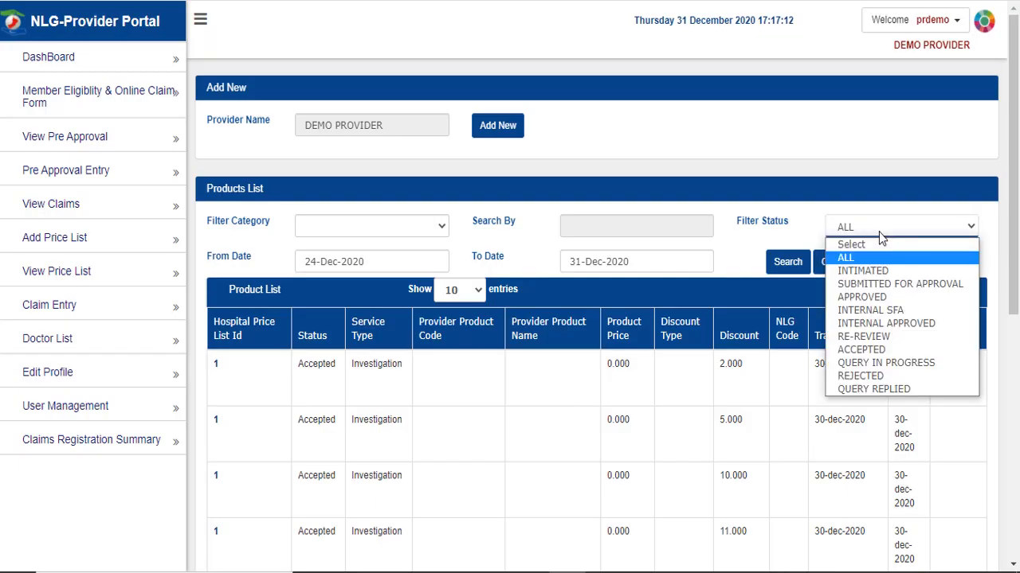
{"action": "left_click", "coordinate": [899, 283]}
{"action": "left_click", "coordinate": [785, 263]}
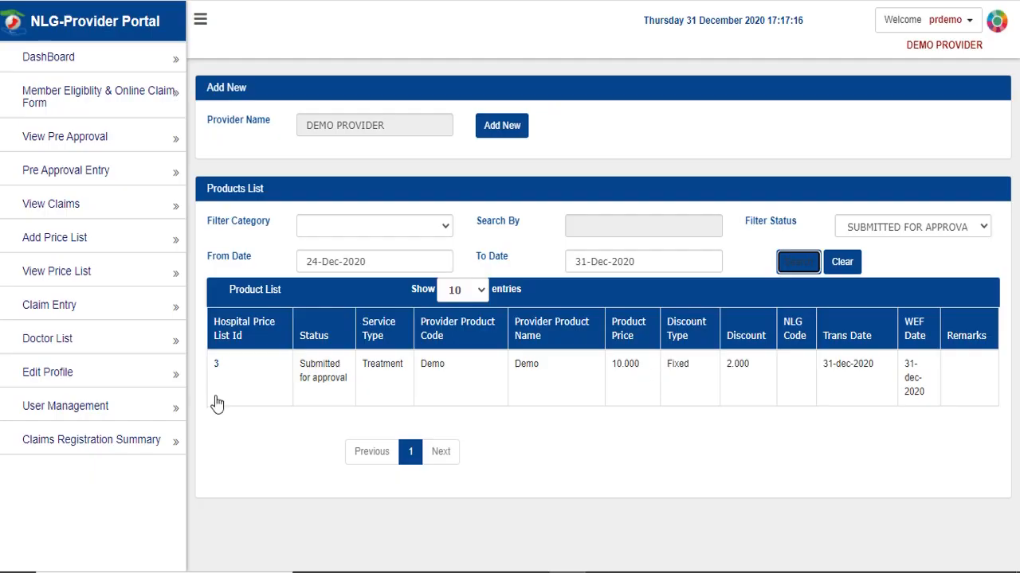
{"action": "left_click_drag", "start_coordinate": [305, 365], "coordinate": [633, 360]}
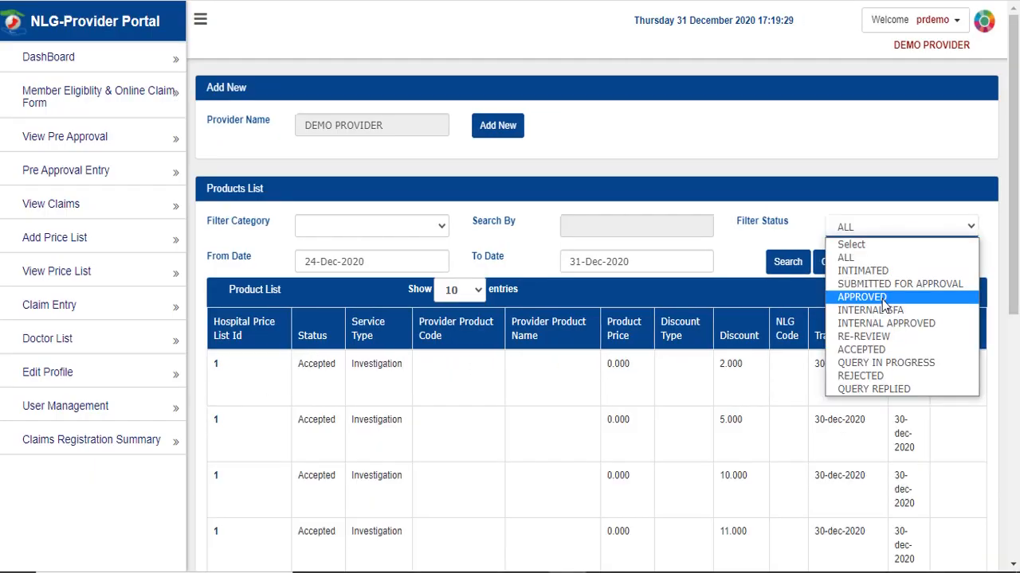
- List APPROVED products and open product 3 from page 2
{"action": "left_click", "coordinate": [785, 295]}
{"action": "left_click", "coordinate": [786, 266]}
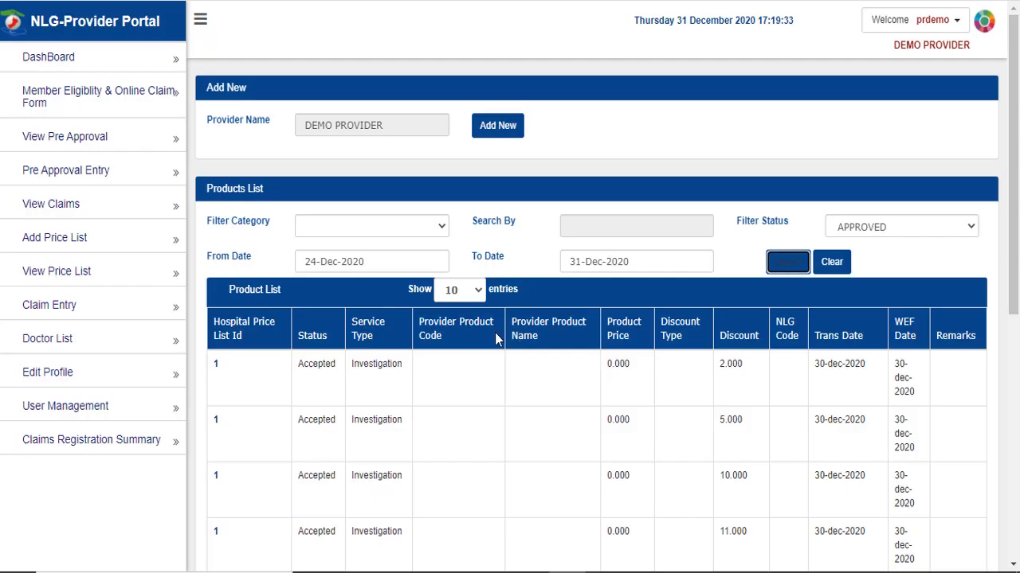
{"action": "scroll", "coordinate": [498, 334], "scroll_direction": "down", "scroll_amount": 5}
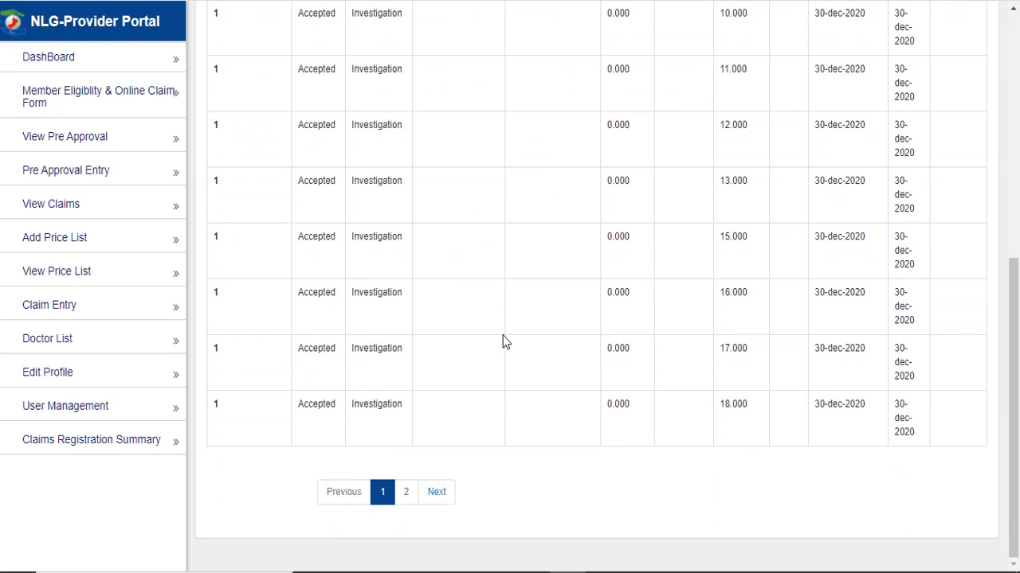
{"action": "scroll", "coordinate": [502, 341], "scroll_direction": "up", "scroll_amount": 1}
{"action": "scroll", "coordinate": [503, 341], "scroll_direction": "down", "scroll_amount": 1}
{"action": "left_click", "coordinate": [407, 492]}
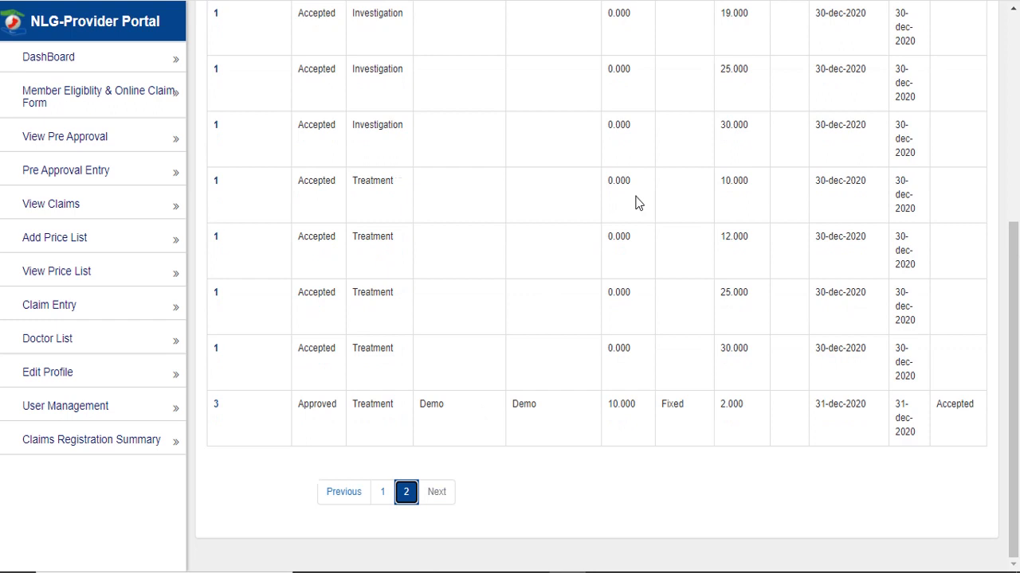
{"action": "left_click", "coordinate": [216, 408]}
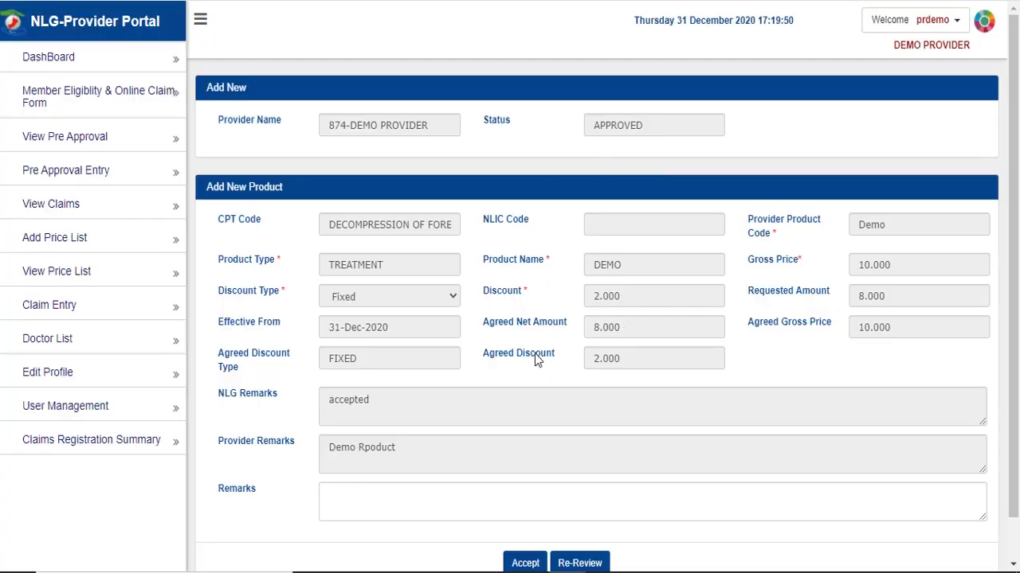
- Accept product 3 with the remark 'OK' and dismiss the success message
{"action": "scroll", "coordinate": [537, 360], "scroll_direction": "down", "scroll_amount": 1}
{"action": "left_click", "coordinate": [401, 445]}
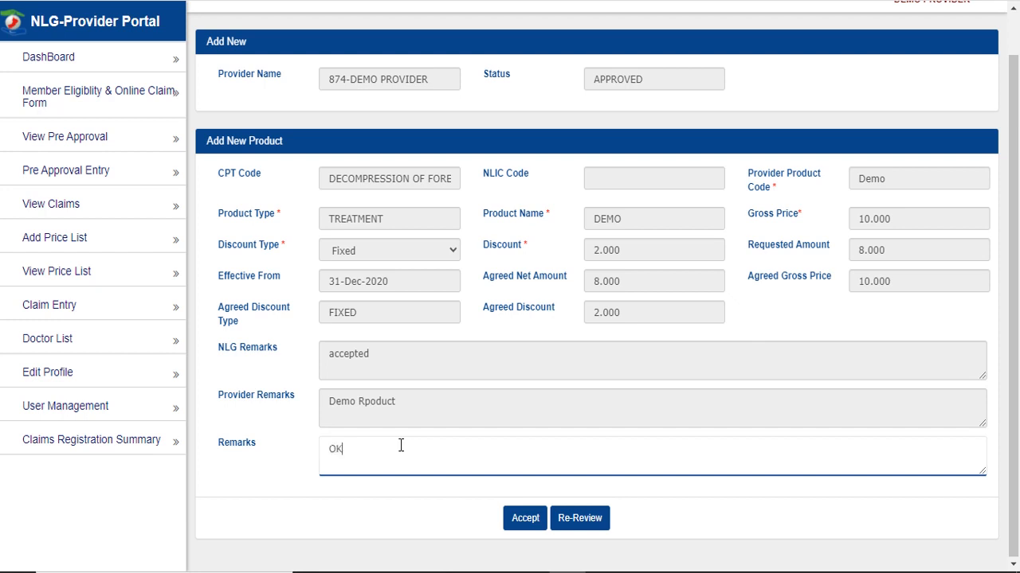
{"action": "type", "text": "OK"}
{"action": "left_click", "coordinate": [523, 519]}
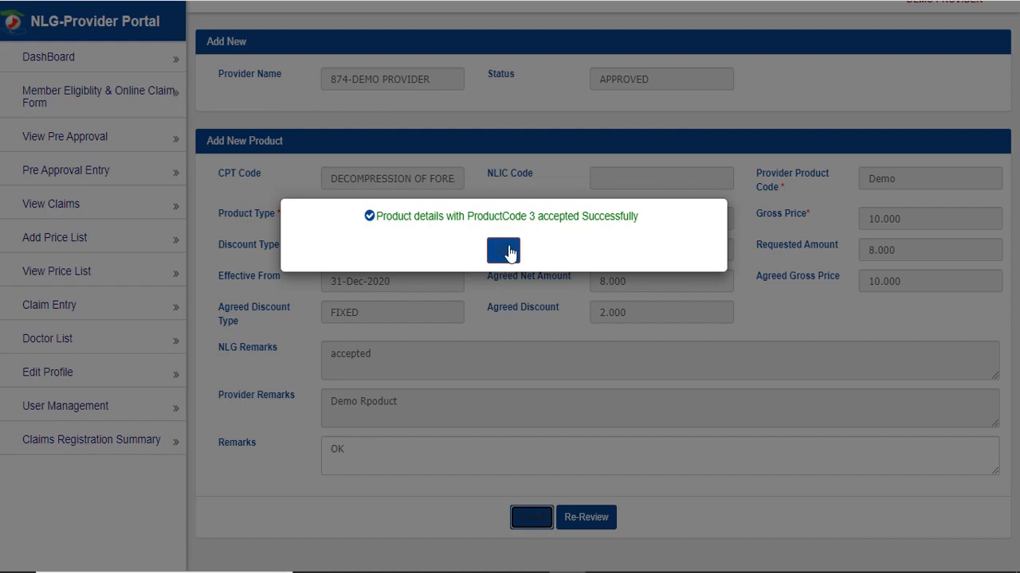
{"action": "left_click", "coordinate": [515, 248]}
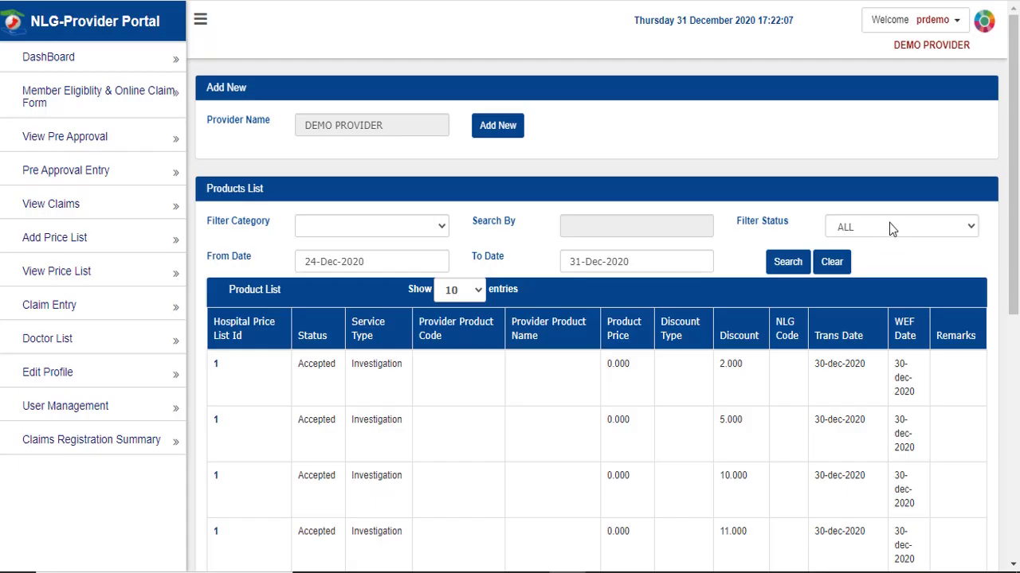
- Filter the products list to ACCEPTED status and check the Demo product row
{"action": "left_click", "coordinate": [889, 228]}
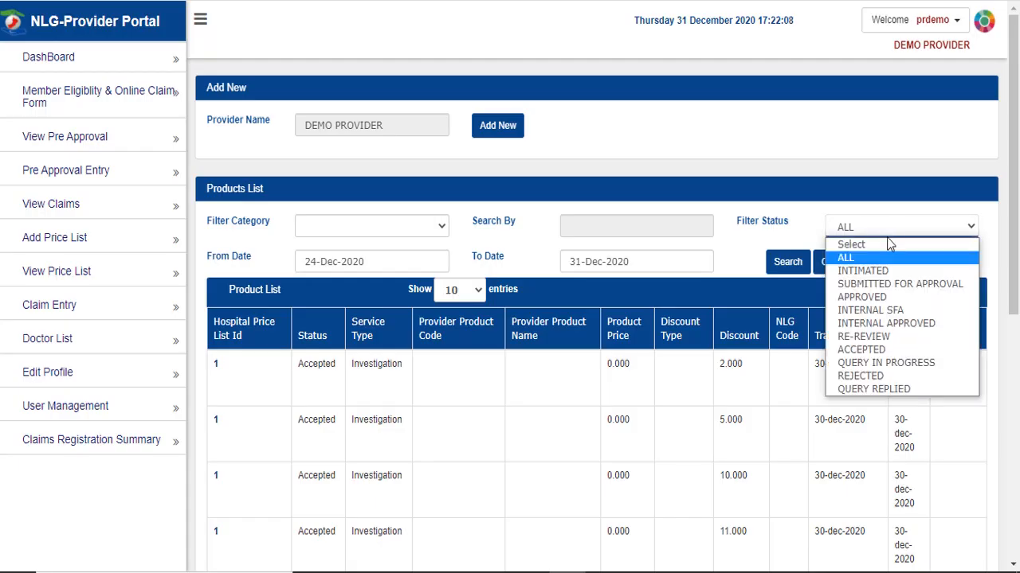
{"action": "left_click", "coordinate": [879, 350]}
{"action": "left_click", "coordinate": [787, 262]}
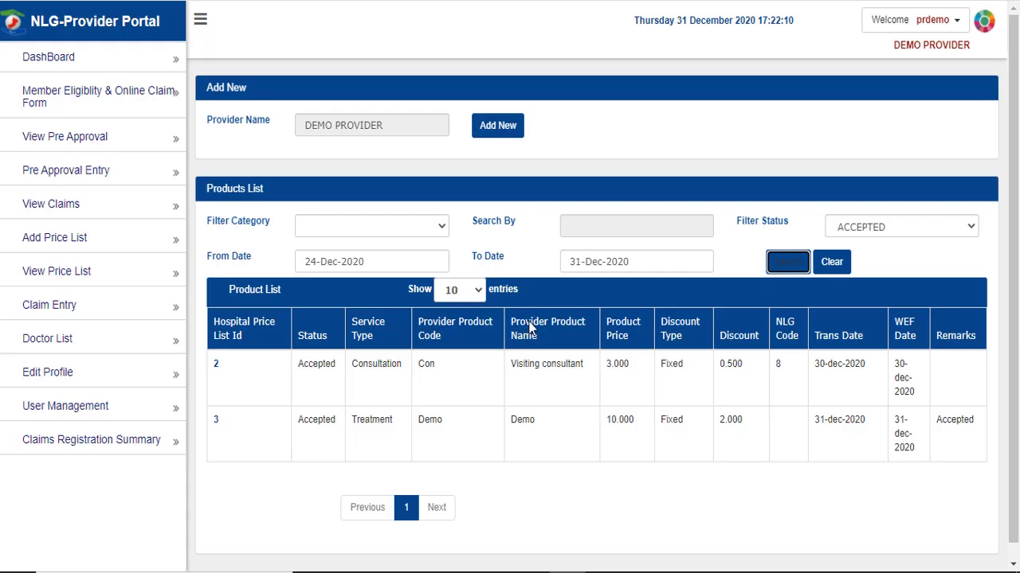
{"action": "left_click_drag", "start_coordinate": [210, 428], "coordinate": [972, 443]}
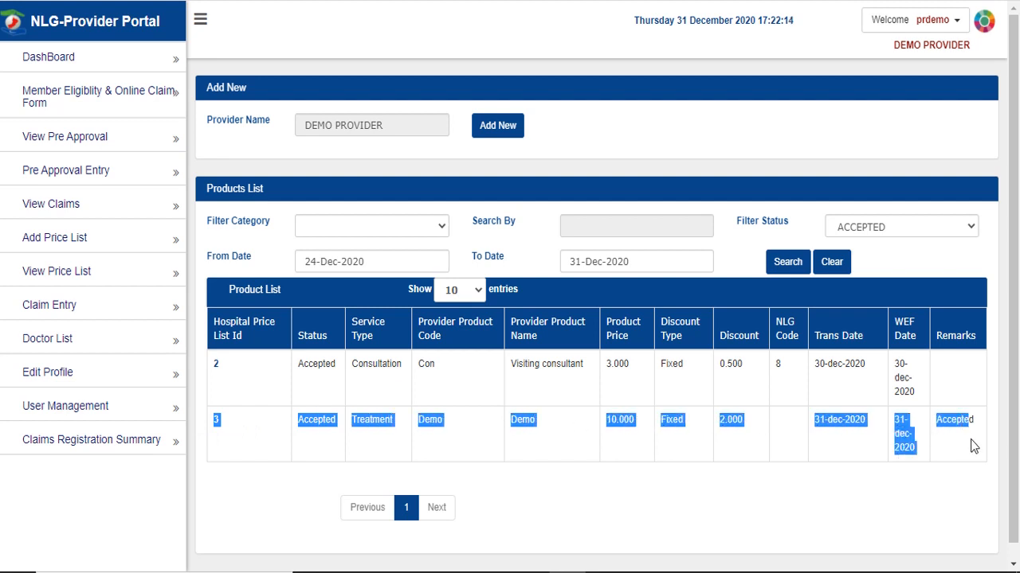
{"action": "left_click", "coordinate": [964, 449]}
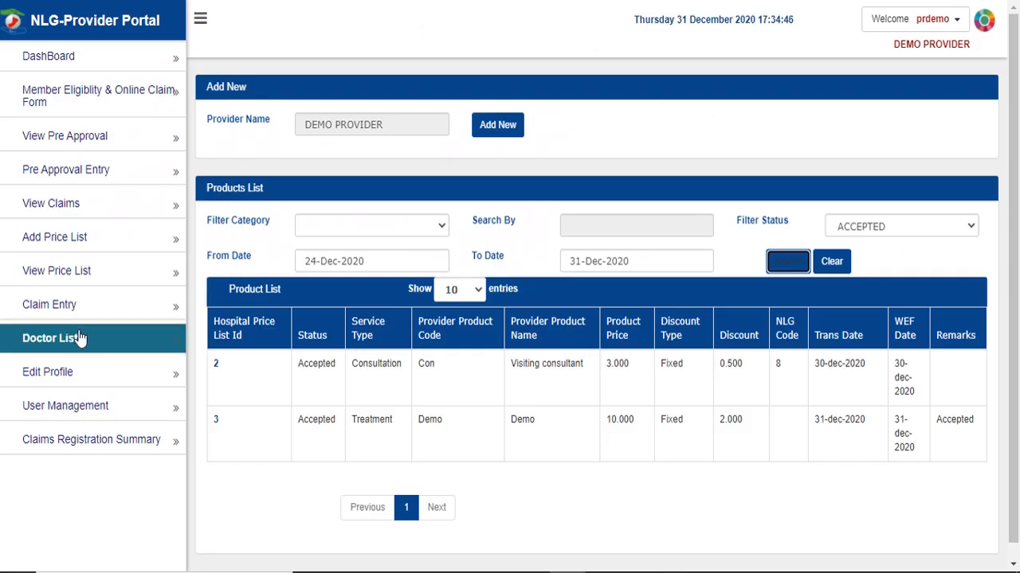
- Open Doctor List and look through the name, status, speciality, department and faculty filters
{"action": "left_click", "coordinate": [118, 342]}
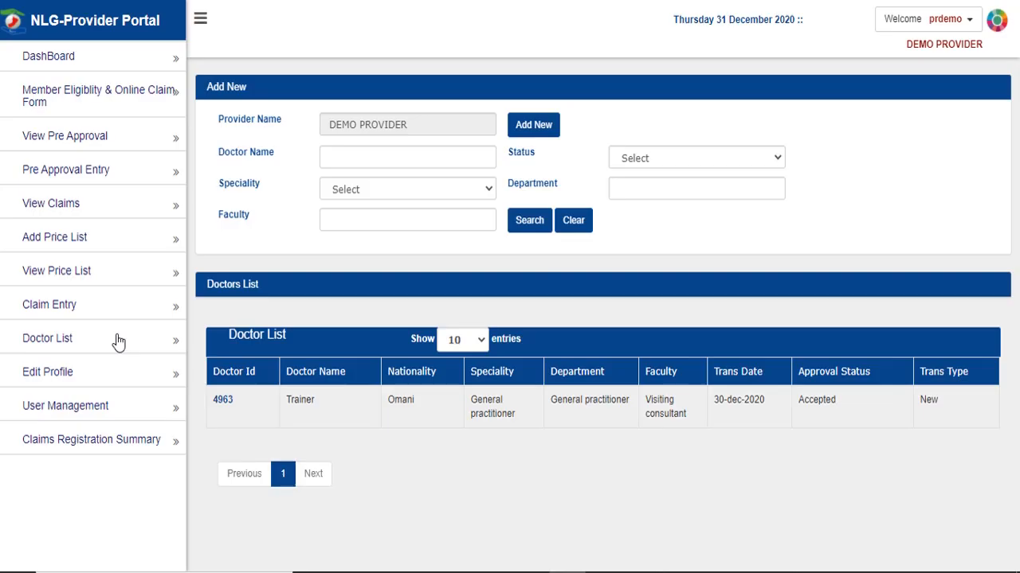
{"action": "left_click", "coordinate": [430, 156]}
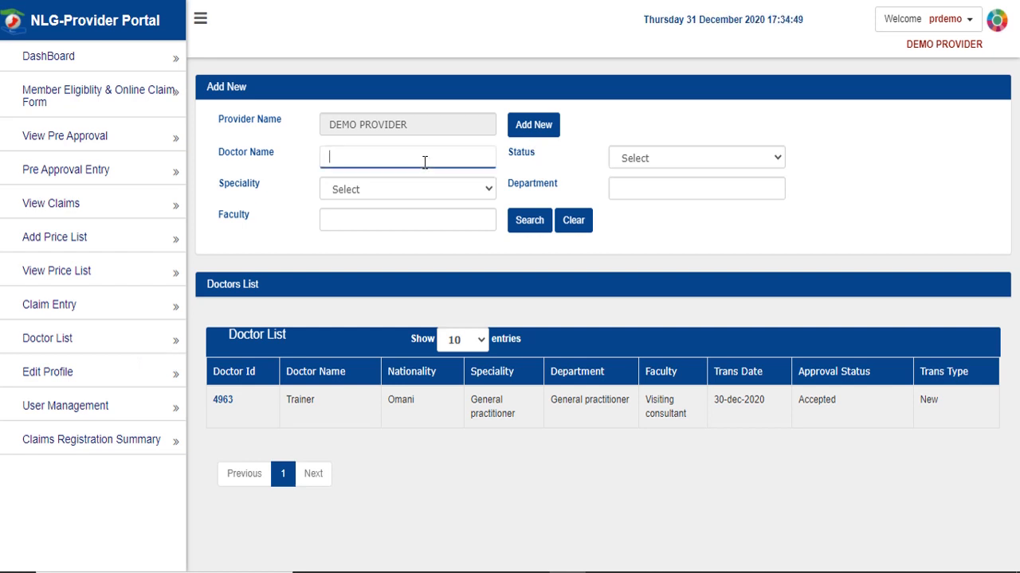
{"action": "left_click", "coordinate": [653, 159]}
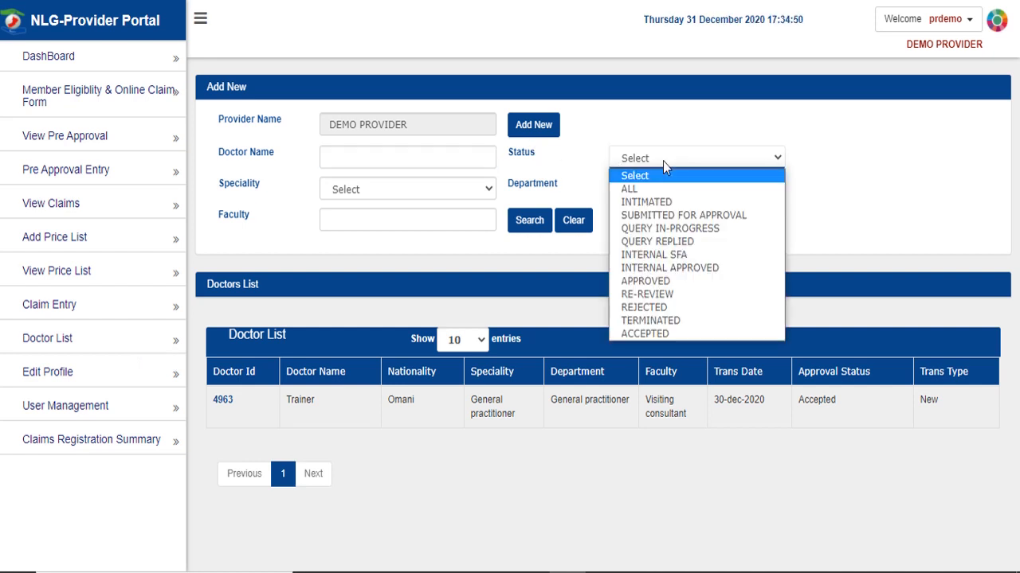
{"action": "left_click", "coordinate": [426, 190]}
{"action": "left_click", "coordinate": [610, 191]}
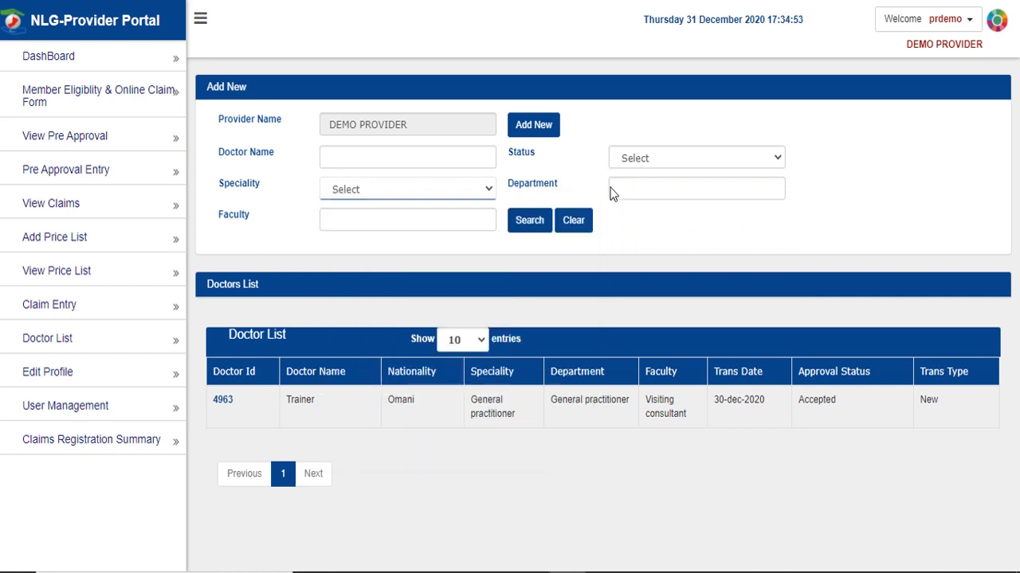
{"action": "left_click", "coordinate": [657, 189]}
{"action": "left_click", "coordinate": [454, 215]}
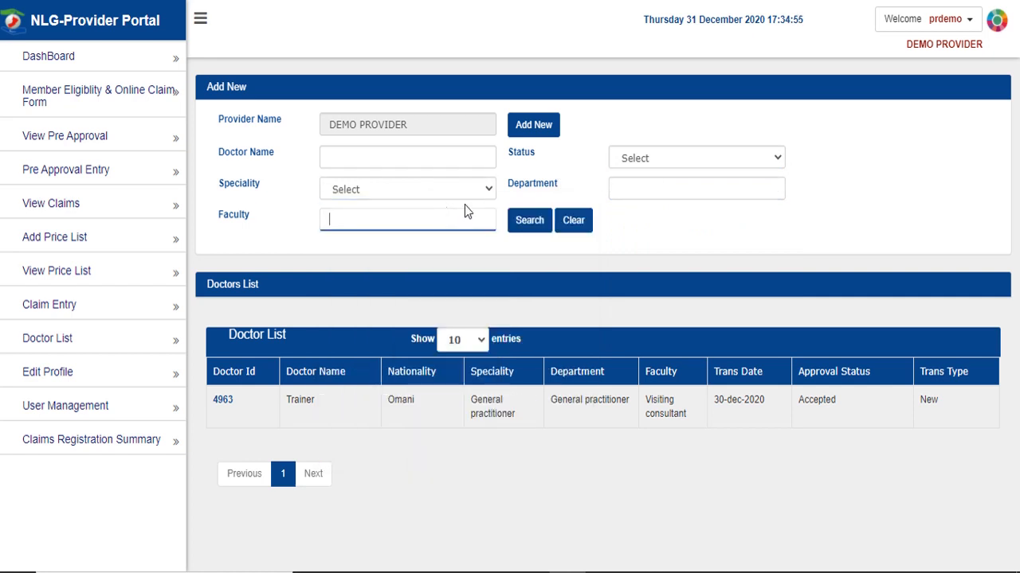
{"action": "left_click", "coordinate": [656, 235]}
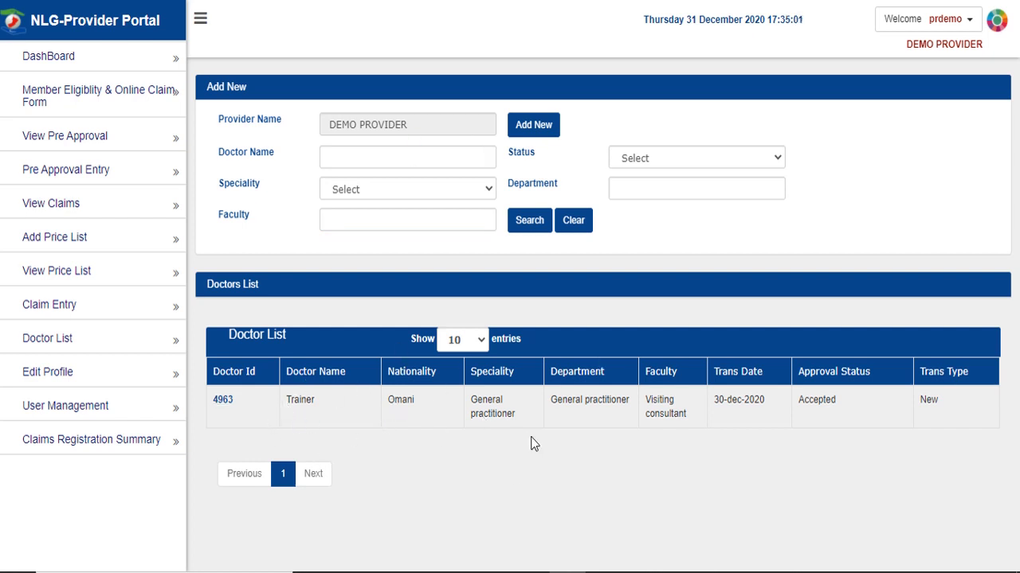
- View doctor 4963's record, then return to Doctor List and choose Add New
{"action": "left_click", "coordinate": [217, 401]}
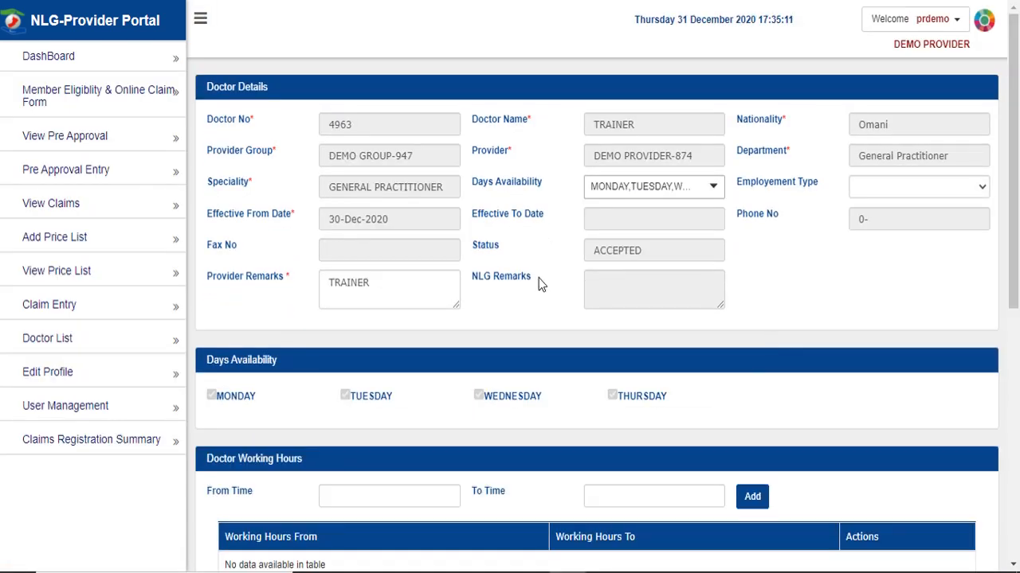
{"action": "scroll", "coordinate": [538, 278], "scroll_direction": "down", "scroll_amount": 6}
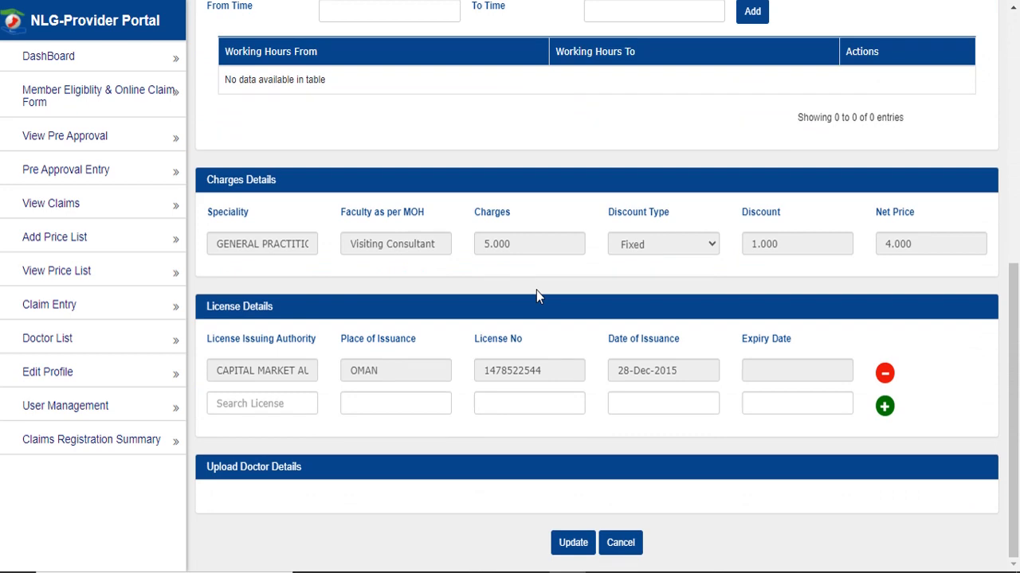
{"action": "scroll", "coordinate": [536, 293], "scroll_direction": "up", "scroll_amount": 6}
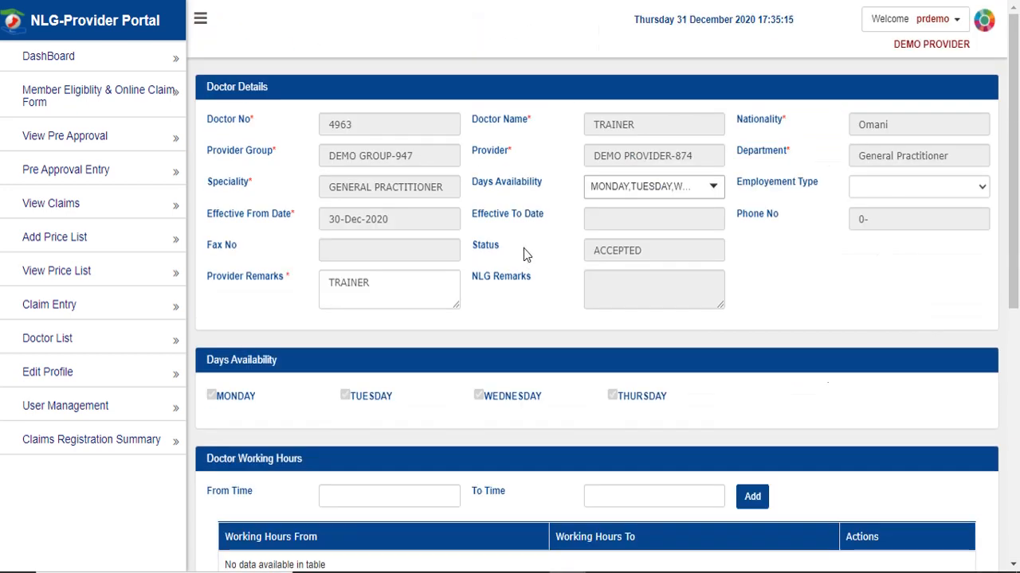
{"action": "left_click", "coordinate": [169, 345]}
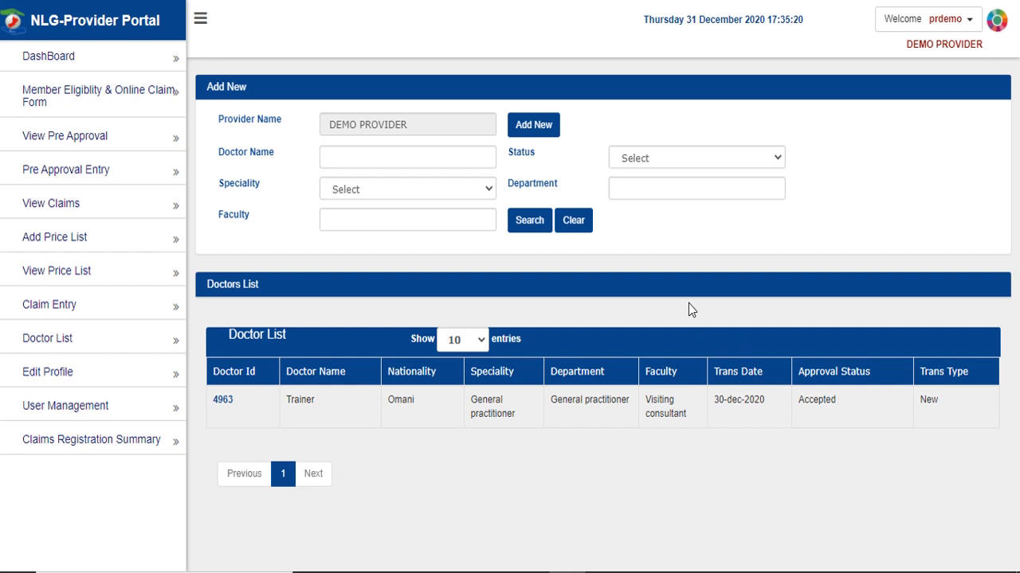
{"action": "left_click", "coordinate": [547, 127]}
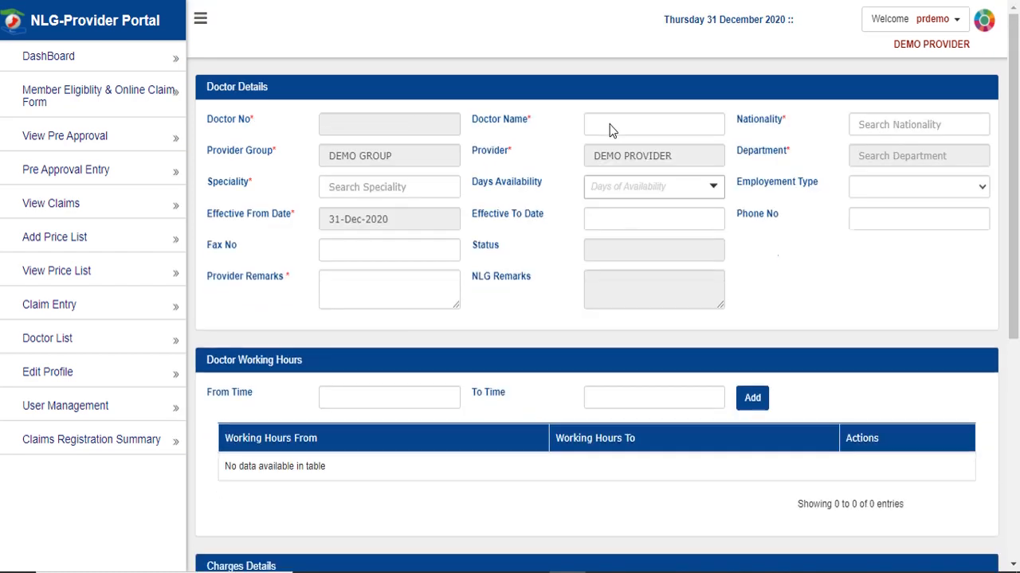
- Enter doctor name DEMO with Omani nationality
{"action": "left_click", "coordinate": [610, 124]}
{"action": "type", "text": "D"}
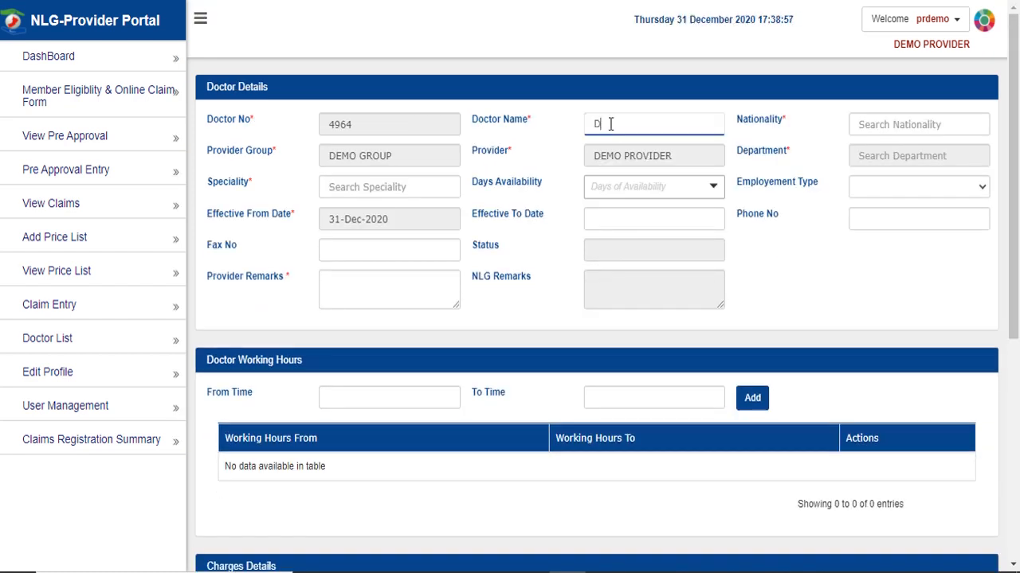
{"action": "type", "text": "EMO"}
{"action": "left_click", "coordinate": [870, 121]}
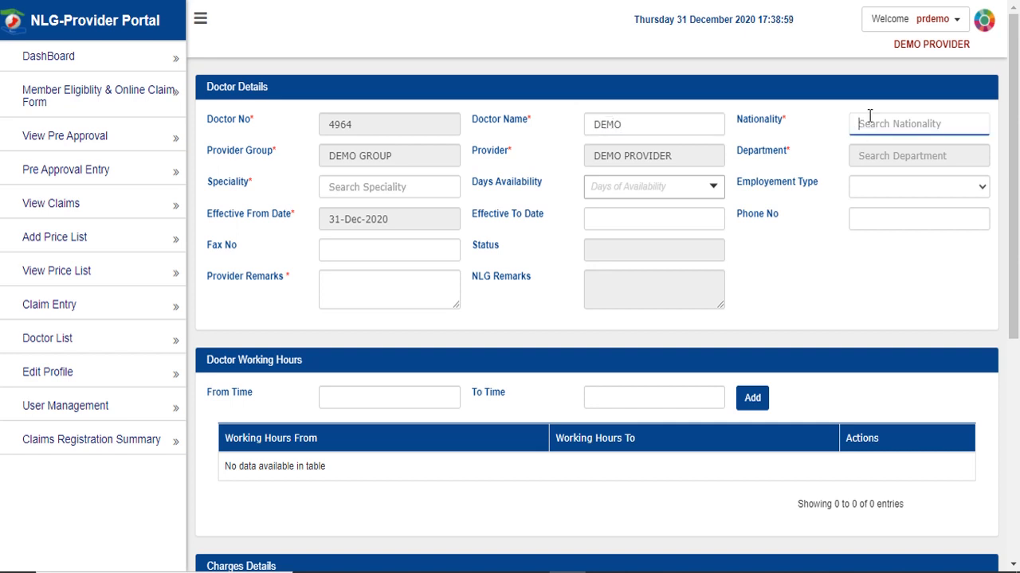
{"action": "type", "text": "OOMANI"}
{"action": "type", "text": "mani"}
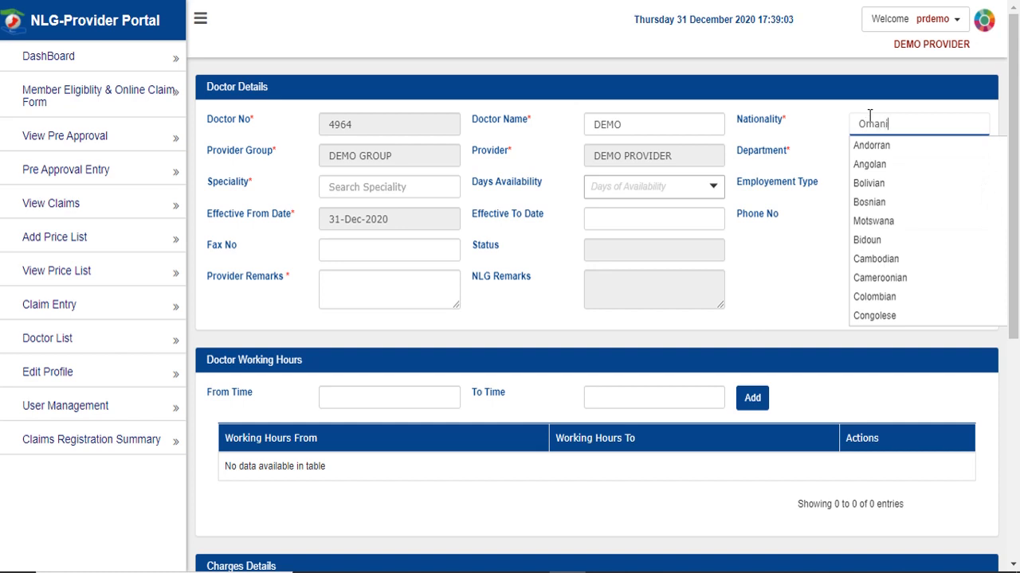
{"action": "left_click", "coordinate": [871, 141]}
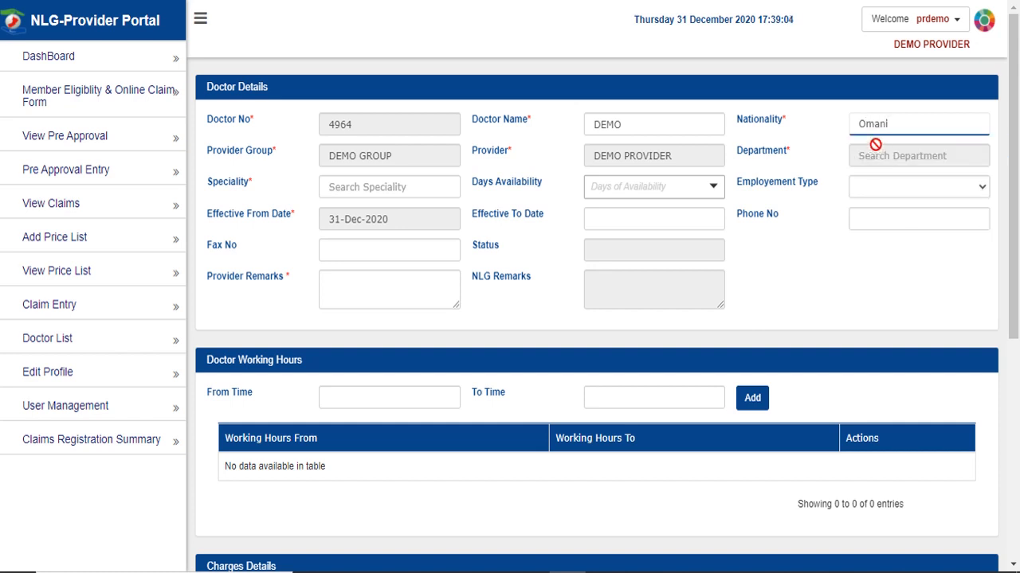
- Set speciality to Infectious Diseases, availability to all seven days, and employment In house
{"action": "left_click", "coordinate": [375, 186]}
{"action": "type", "text": "infe"}
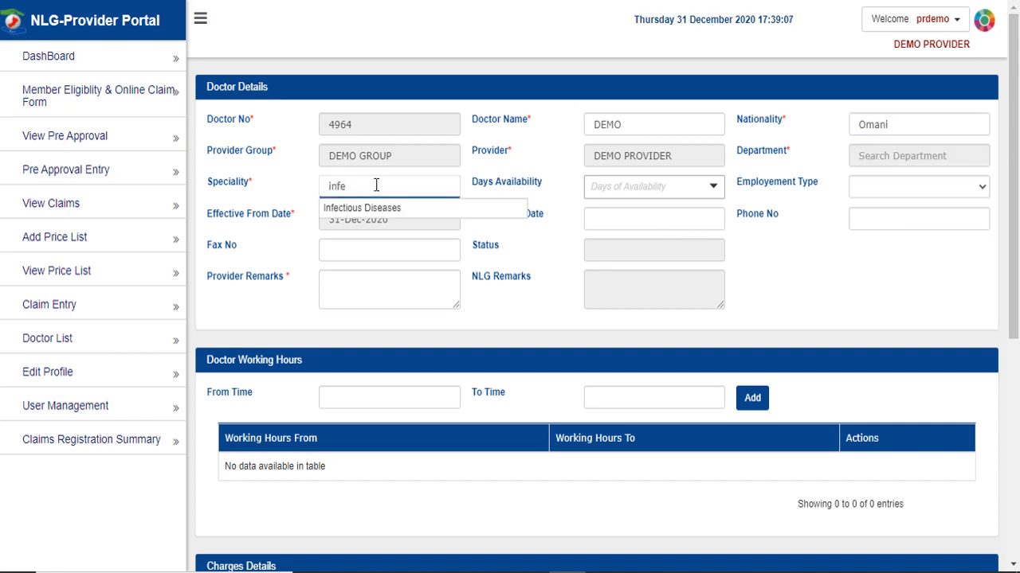
{"action": "left_click", "coordinate": [364, 207]}
{"action": "left_click", "coordinate": [640, 185]}
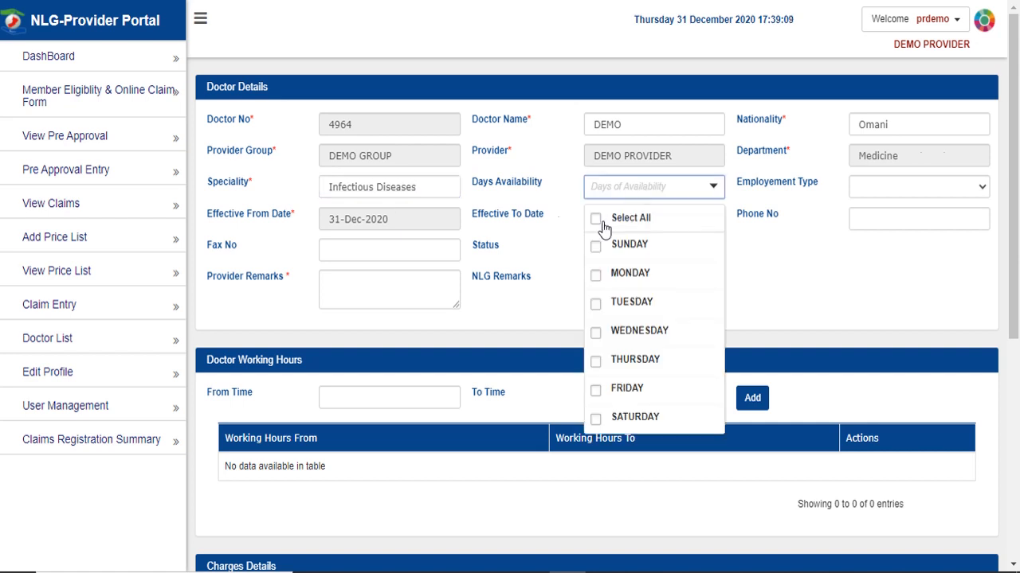
{"action": "left_click", "coordinate": [610, 220]}
{"action": "left_click", "coordinate": [894, 185]}
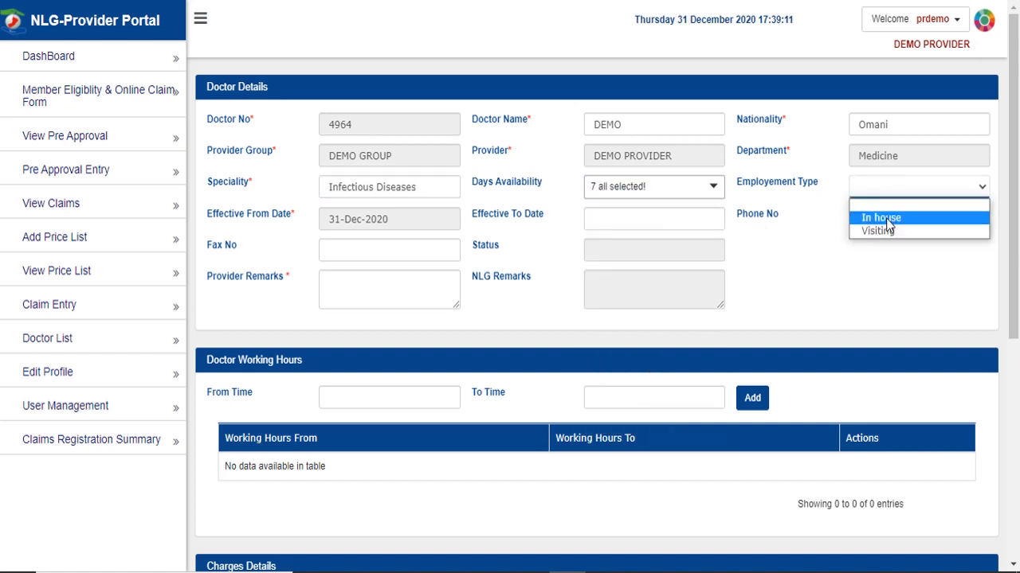
{"action": "left_click", "coordinate": [886, 218]}
- Set the Effective To Date to 31-Jan-2024
{"action": "left_click", "coordinate": [628, 220]}
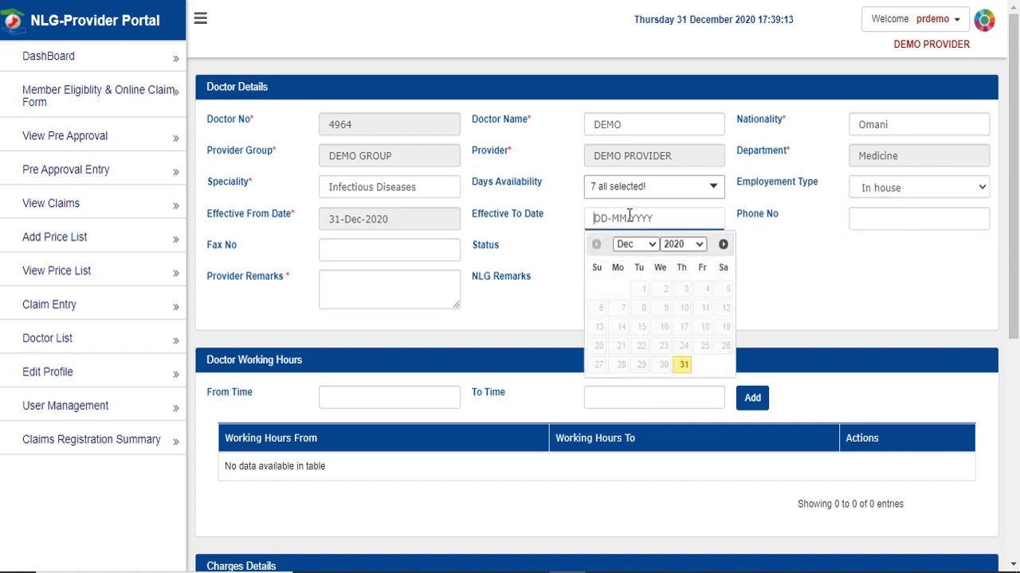
{"action": "left_click", "coordinate": [724, 244]}
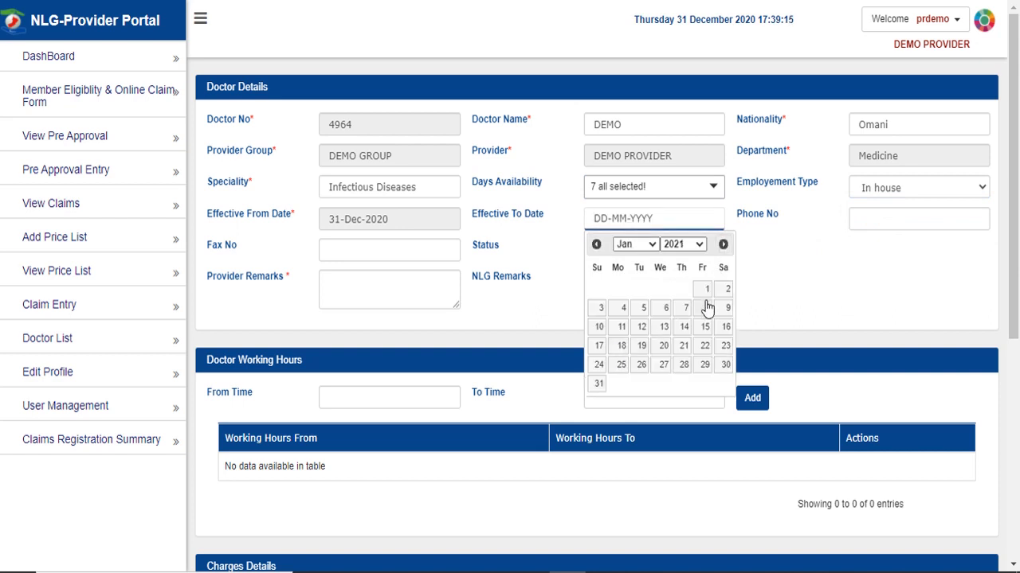
{"action": "left_click", "coordinate": [681, 244]}
{"action": "left_click", "coordinate": [680, 311]}
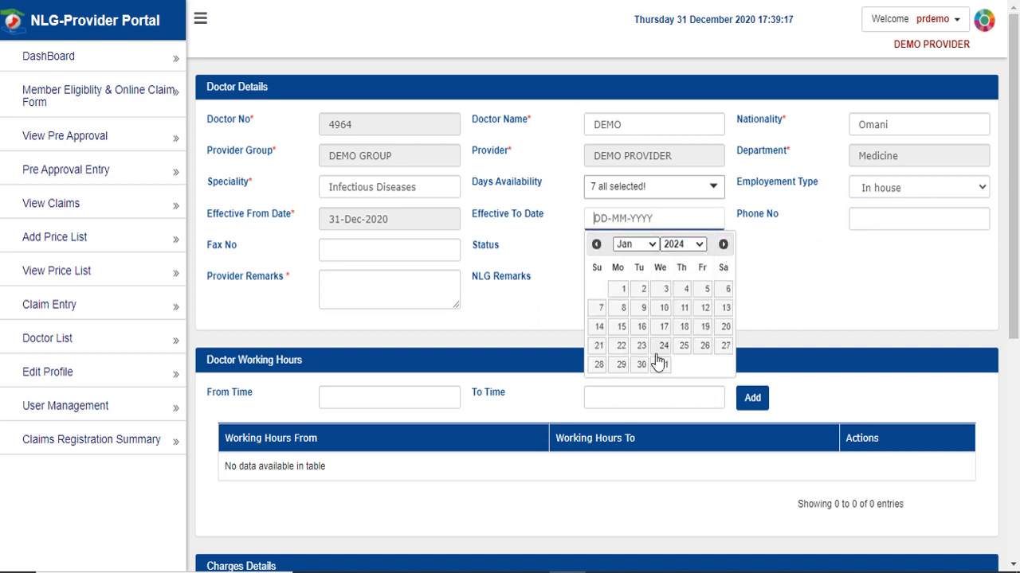
{"action": "left_click", "coordinate": [661, 364]}
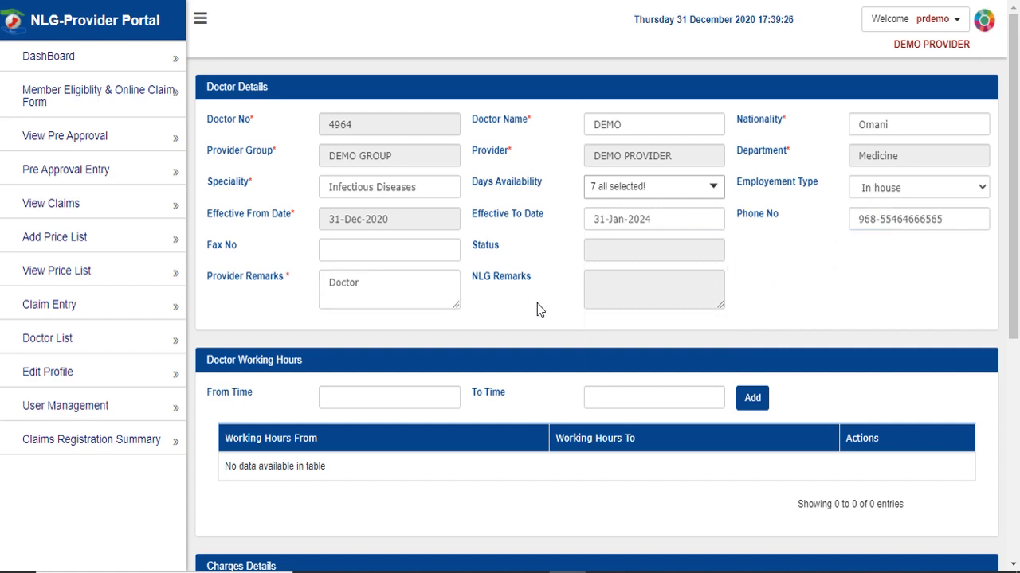
{"action": "scroll", "coordinate": [537, 304], "scroll_direction": "down", "scroll_amount": 2}
- Set From Time 06:00 and To Time 09:30 on the clock pickers and add the row
{"action": "left_click", "coordinate": [423, 231]}
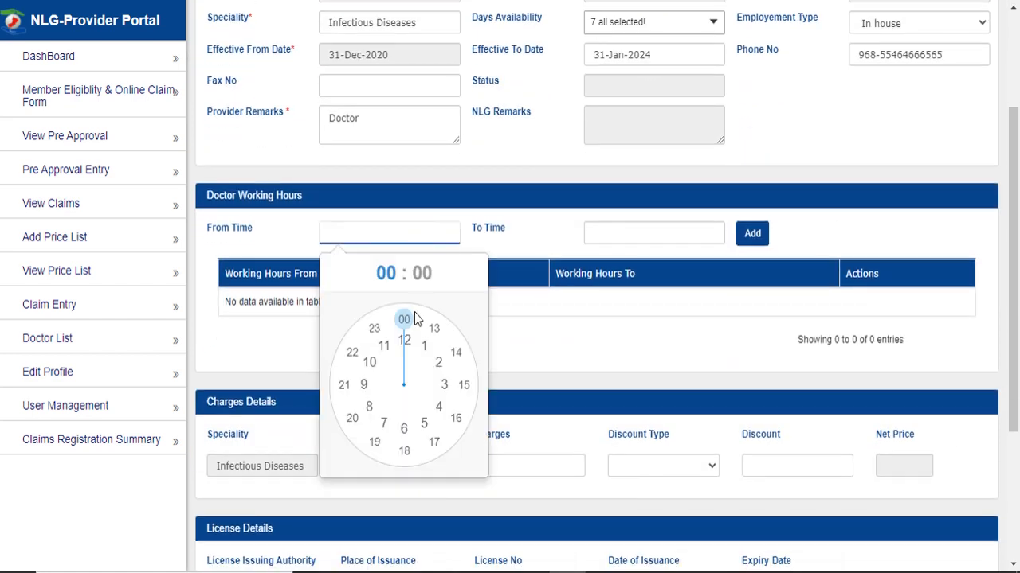
{"action": "left_click_drag", "start_coordinate": [405, 321], "coordinate": [405, 426]}
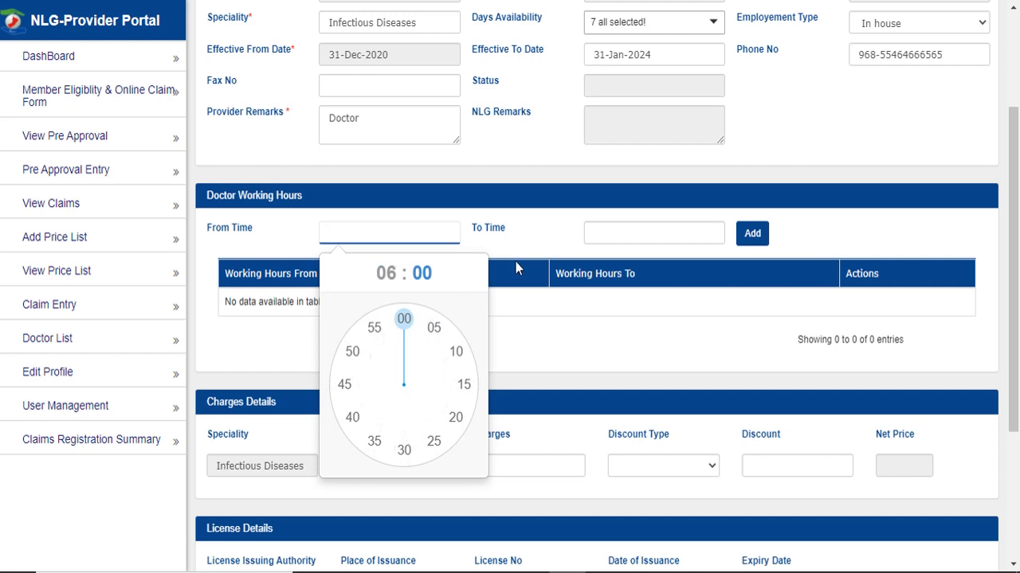
{"action": "left_click", "coordinate": [403, 320]}
{"action": "left_click", "coordinate": [637, 233]}
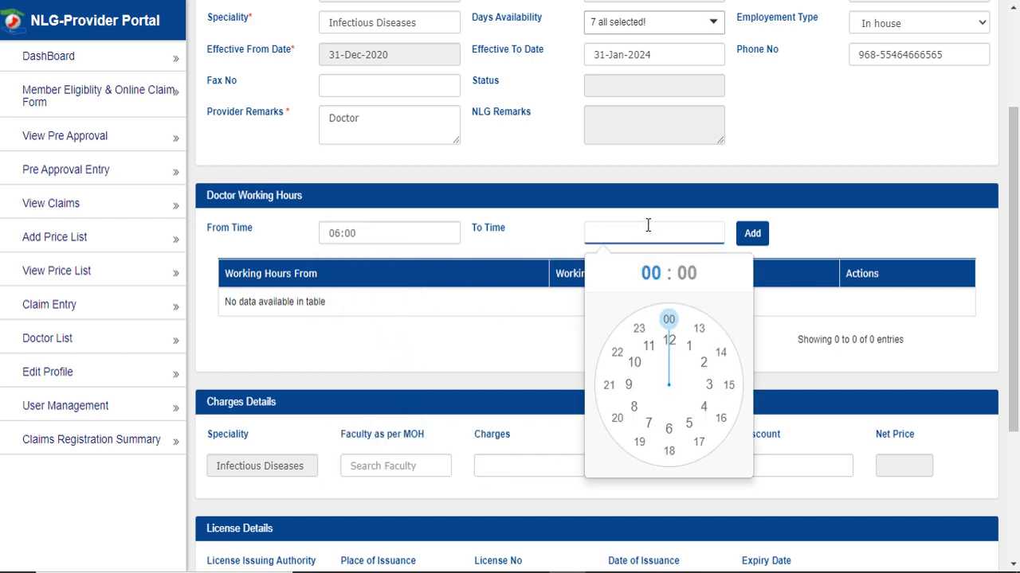
{"action": "left_click", "coordinate": [628, 386]}
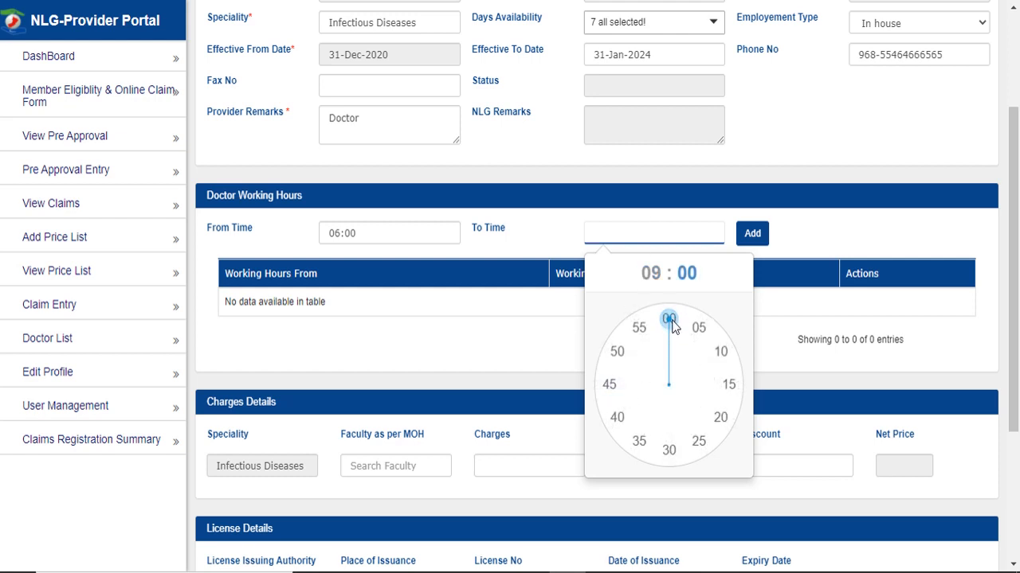
{"action": "left_click", "coordinate": [668, 444]}
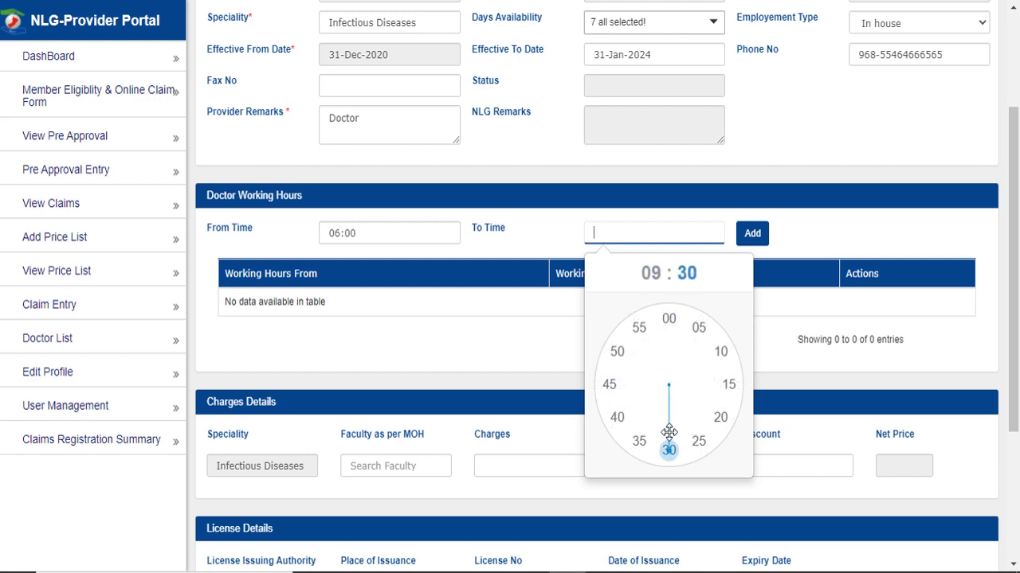
{"action": "left_click", "coordinate": [752, 234]}
{"action": "scroll", "coordinate": [418, 342], "scroll_direction": "down", "scroll_amount": 1}
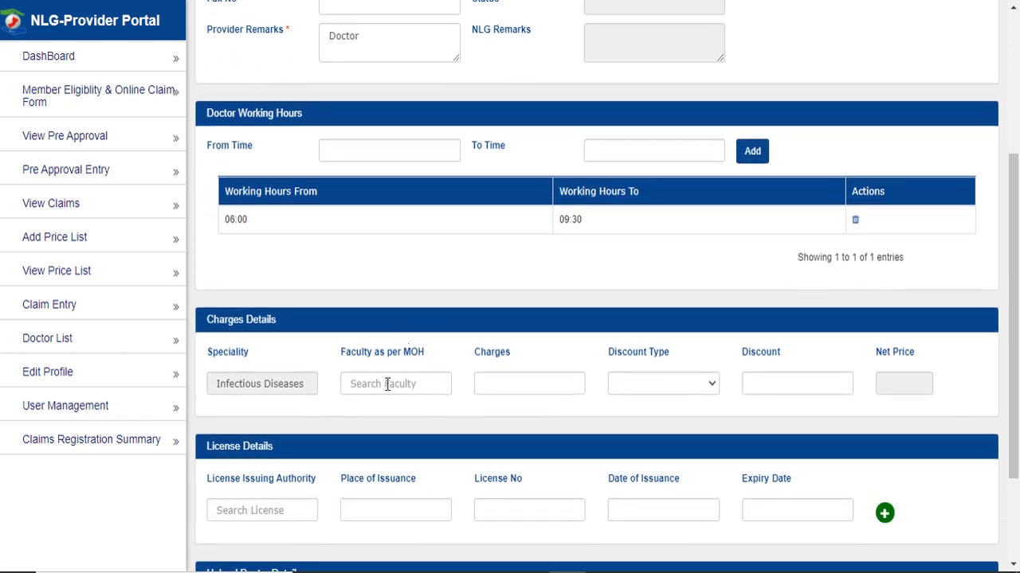
- Choose Dentist as the doctor's faculty
{"action": "left_click", "coordinate": [387, 384]}
{"action": "type", "text": "s"}
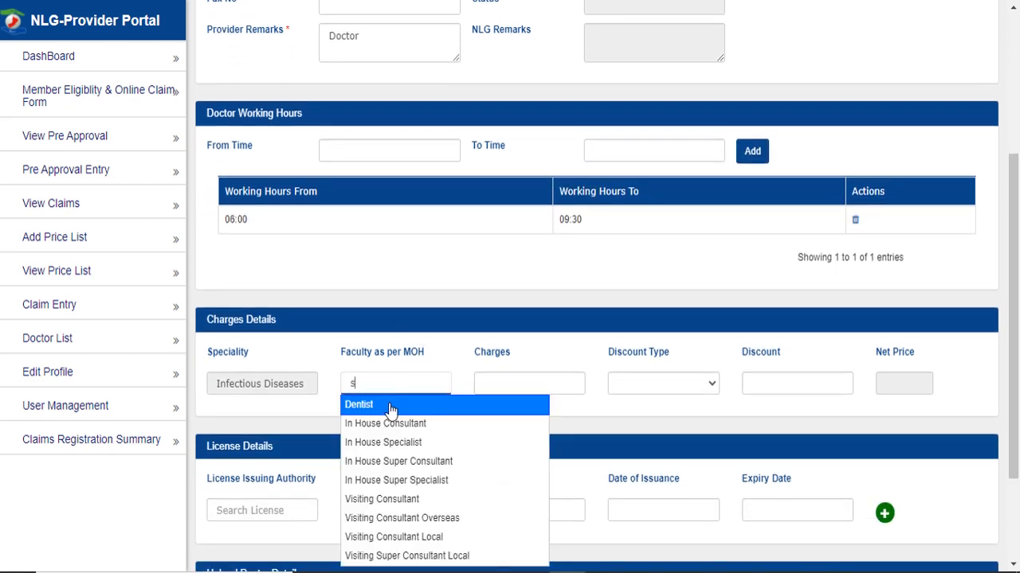
{"action": "scroll", "coordinate": [390, 409], "scroll_direction": "down", "scroll_amount": 1}
{"action": "left_click", "coordinate": [415, 321]}
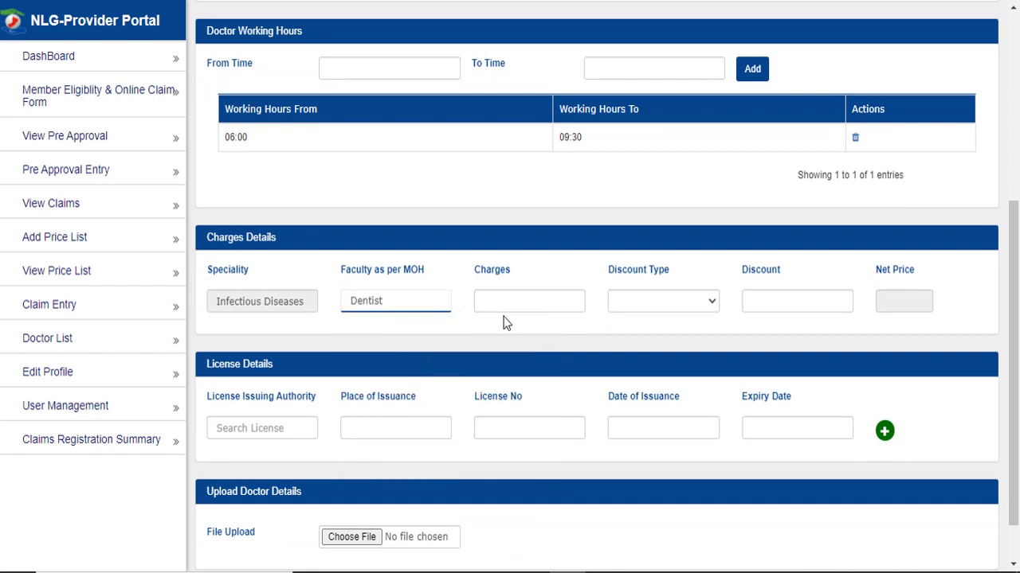
- Enter a charge of 500 with a Fixed discount of 2
{"action": "left_click", "coordinate": [514, 299]}
{"action": "type", "text": "500"}
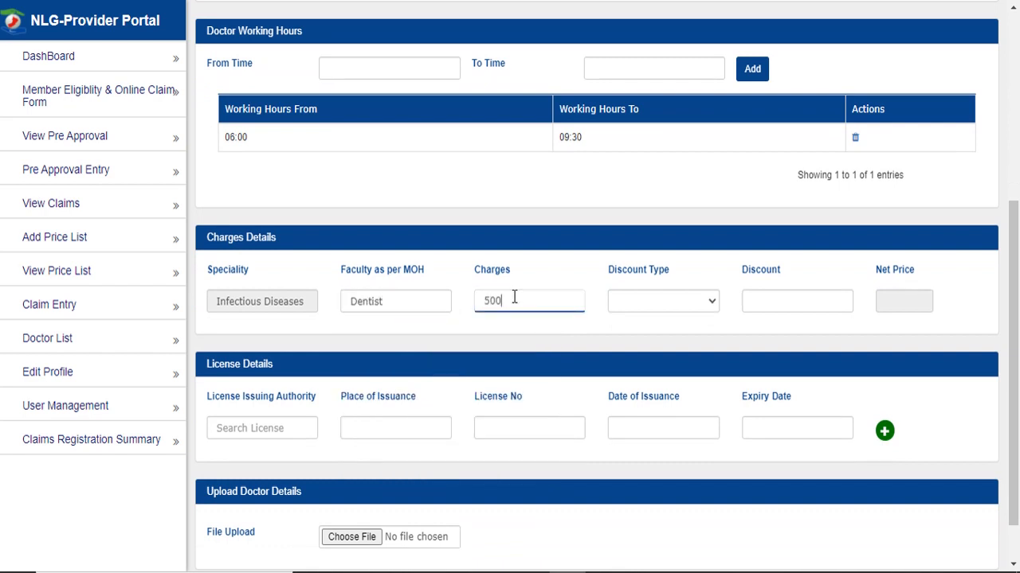
{"action": "left_click", "coordinate": [614, 334]}
{"action": "left_click", "coordinate": [649, 300]}
{"action": "left_click", "coordinate": [674, 330]}
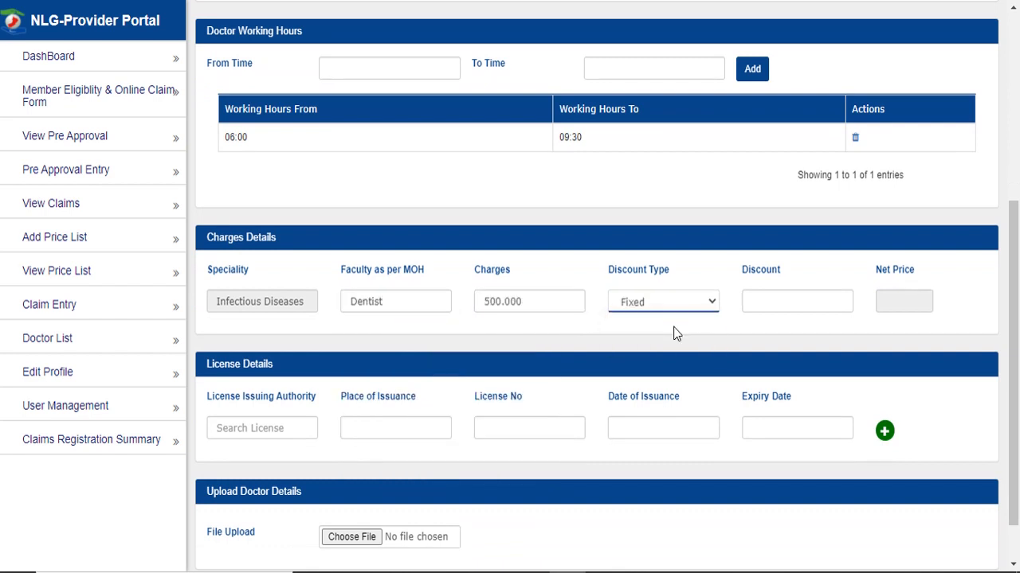
{"action": "left_click", "coordinate": [775, 307]}
{"action": "type", "text": "2"}
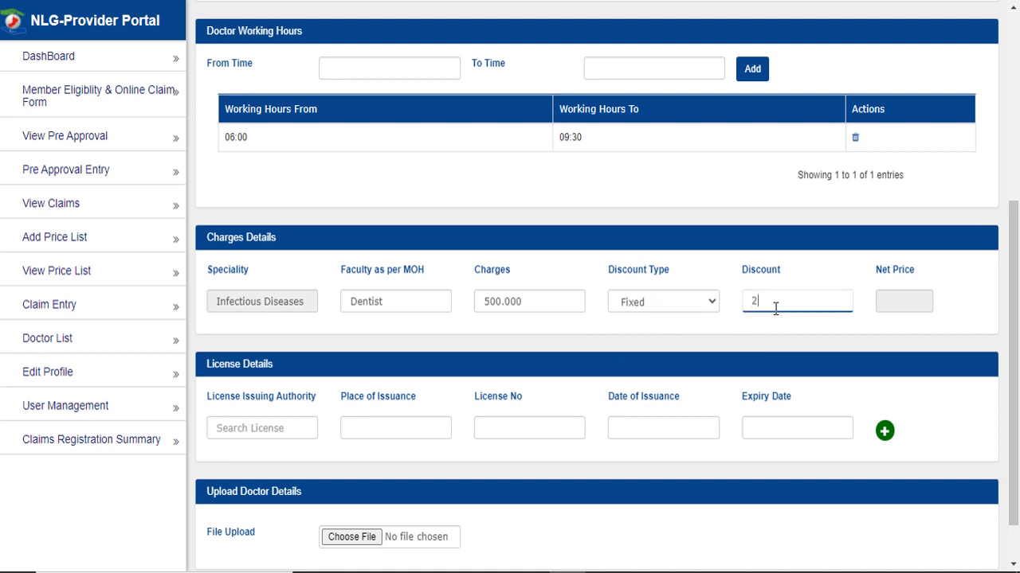
{"action": "left_click", "coordinate": [829, 340]}
- Set the licence issuer to Capital Market Authority of Oman and the place to Oman, and enter the licence number
{"action": "left_click", "coordinate": [284, 427]}
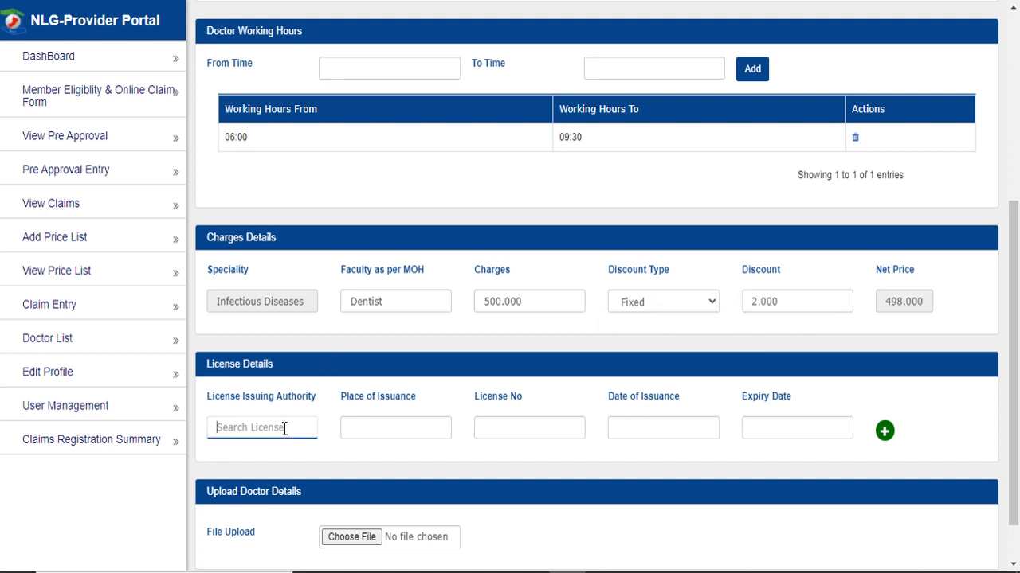
{"action": "type", "text": "2"}
{"action": "key", "text": "BackSpace"}
{"action": "type", "text": "a"}
{"action": "left_click", "coordinate": [295, 456]}
{"action": "left_click", "coordinate": [410, 426]}
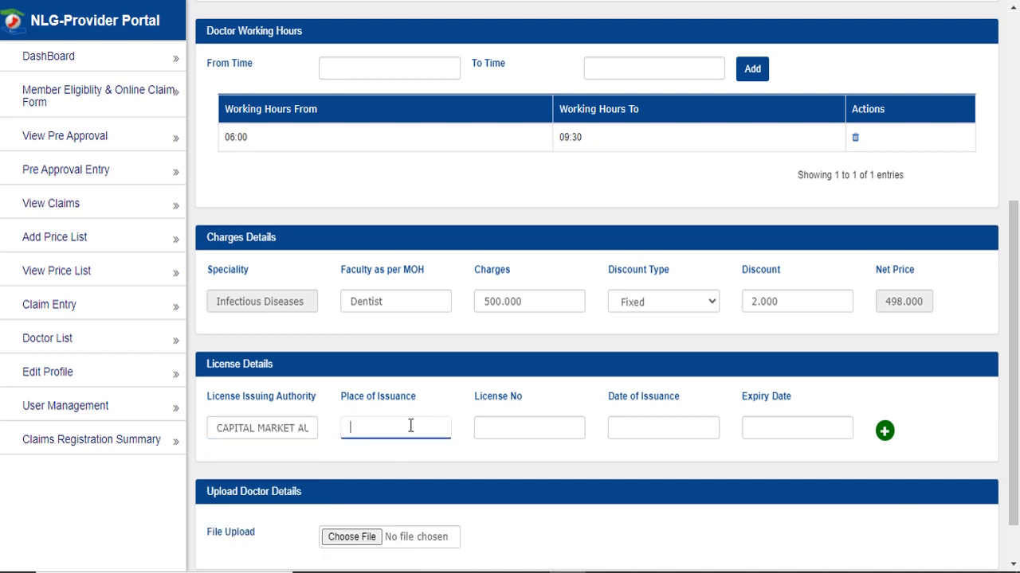
{"action": "type", "text": "oman"}
{"action": "left_click", "coordinate": [476, 424]}
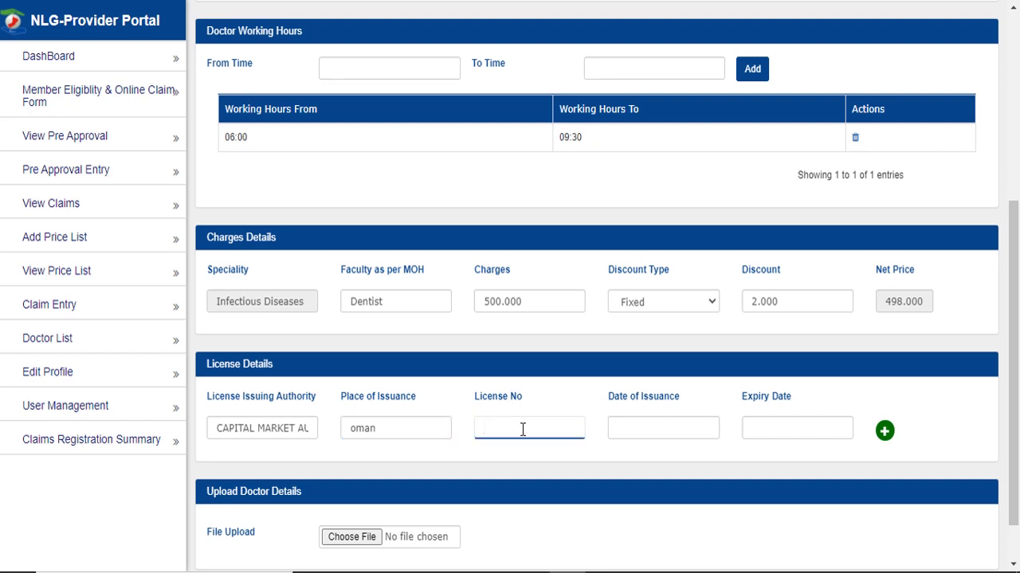
{"action": "type", "text": "25646"}
{"action": "key", "text": "Tab"}
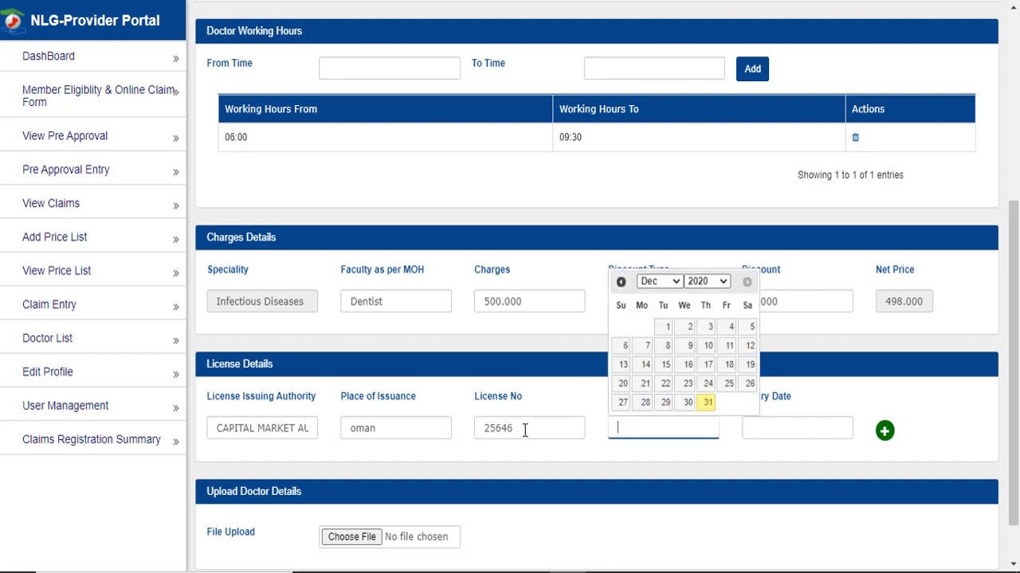
- Set the licence issue date to 01-Dec-2020 and the expiry date to 31-Dec-2020
{"action": "left_click", "coordinate": [667, 328]}
{"action": "left_click", "coordinate": [751, 423]}
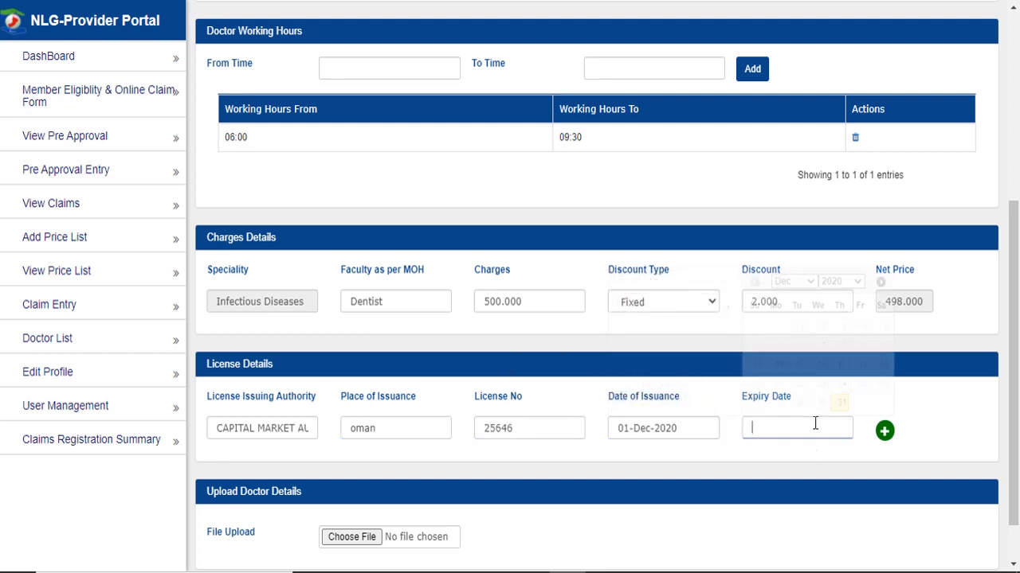
{"action": "left_click", "coordinate": [840, 281]}
{"action": "left_click", "coordinate": [846, 381]}
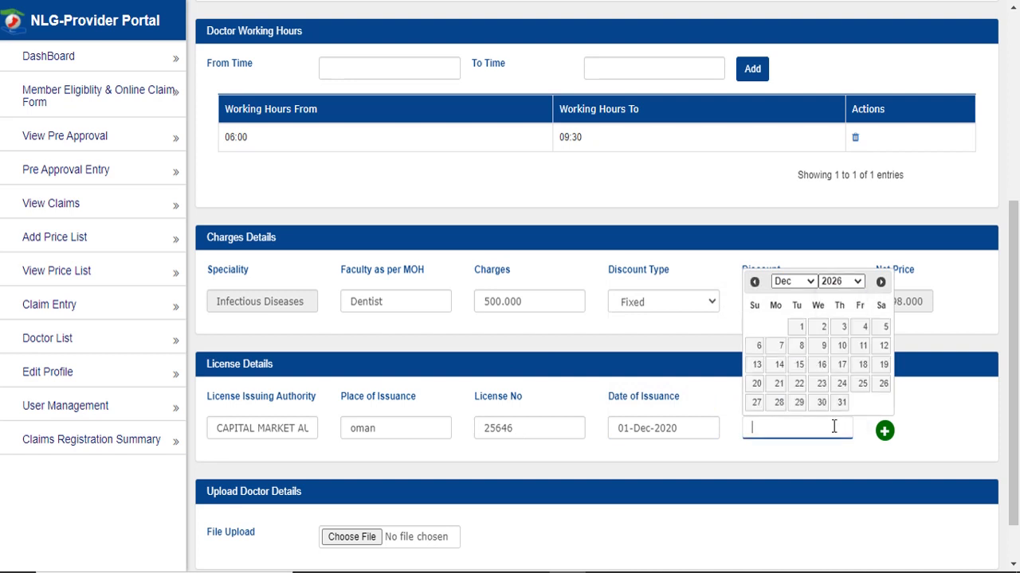
{"action": "left_click", "coordinate": [840, 402]}
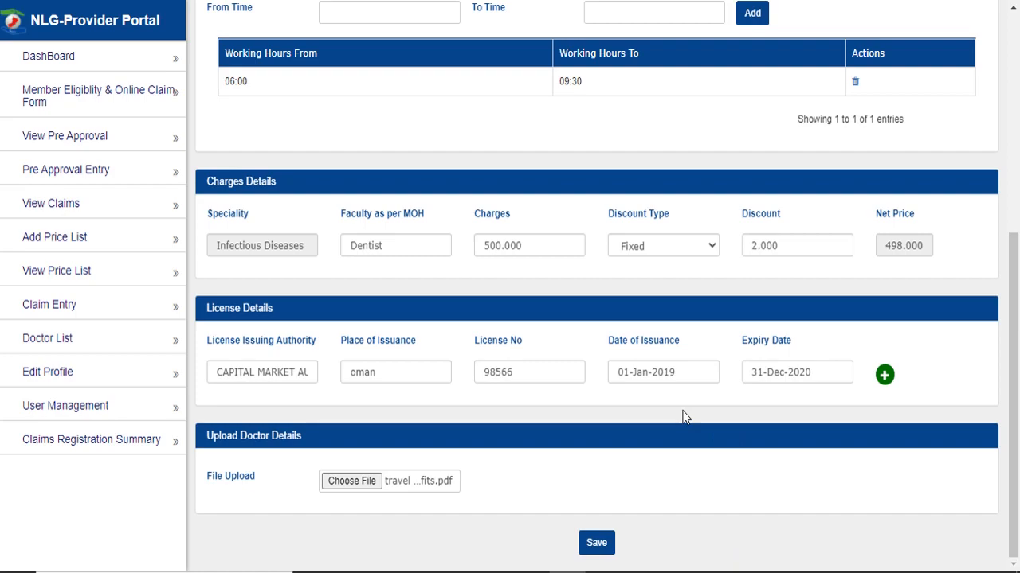
- Save the doctor record for approval and dismiss the confirmation
{"action": "left_click", "coordinate": [597, 542]}
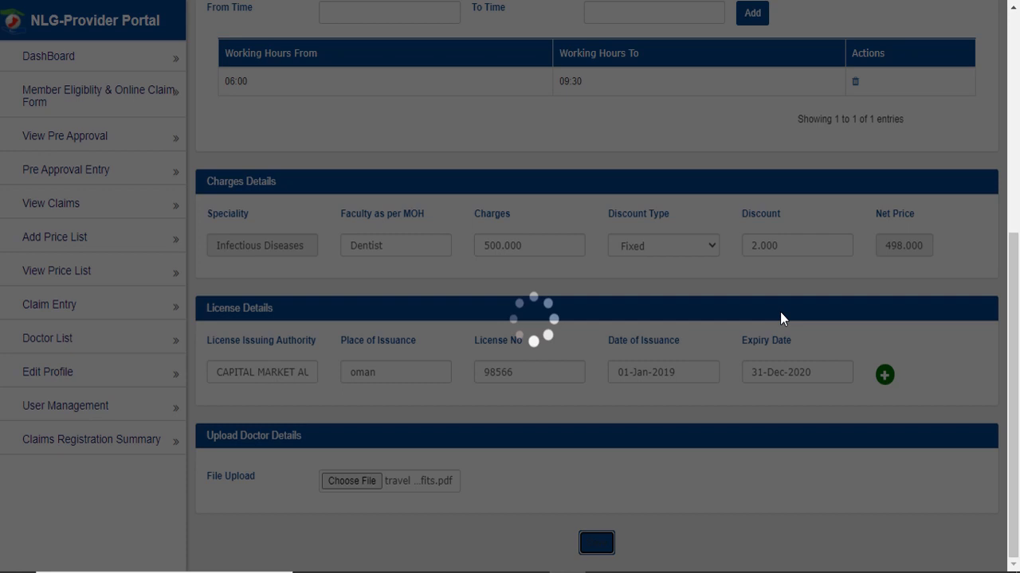
{"action": "left_click_drag", "start_coordinate": [423, 59], "coordinate": [587, 61]}
{"action": "left_click", "coordinate": [587, 61]}
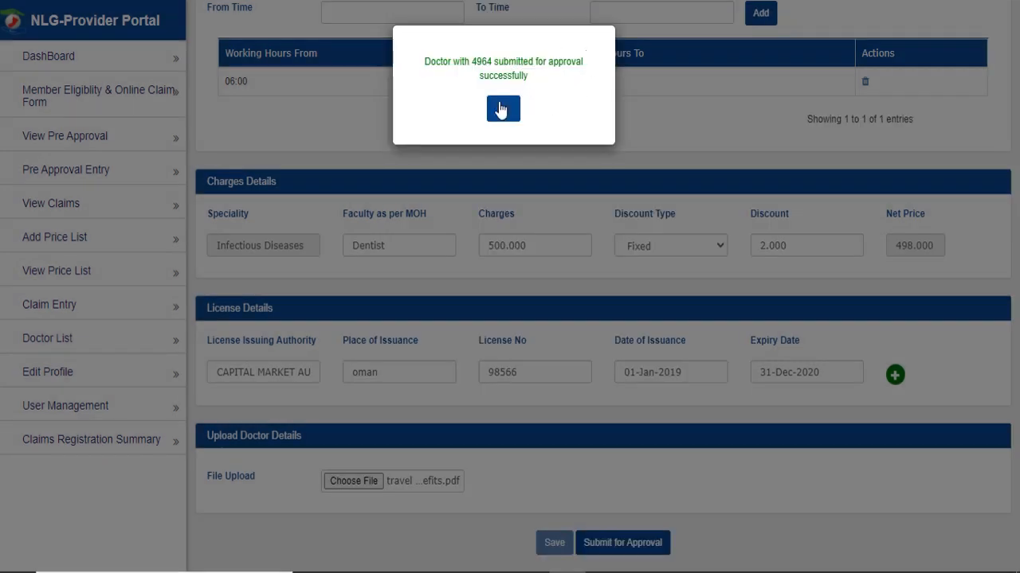
{"action": "left_click", "coordinate": [501, 110]}
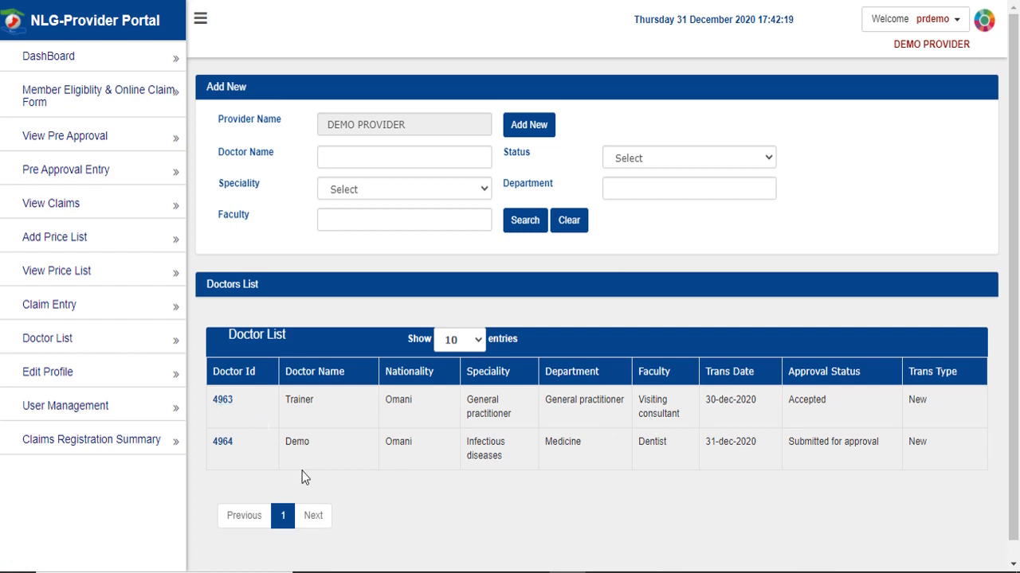
- Highlight the new Demo doctor entry's New transaction type and Submitted for approval status
{"action": "double_click", "coordinate": [298, 442]}
{"action": "double_click", "coordinate": [916, 443]}
{"action": "left_click", "coordinate": [852, 469]}
{"action": "triple_click", "coordinate": [834, 443]}
{"action": "left_click", "coordinate": [835, 445]}
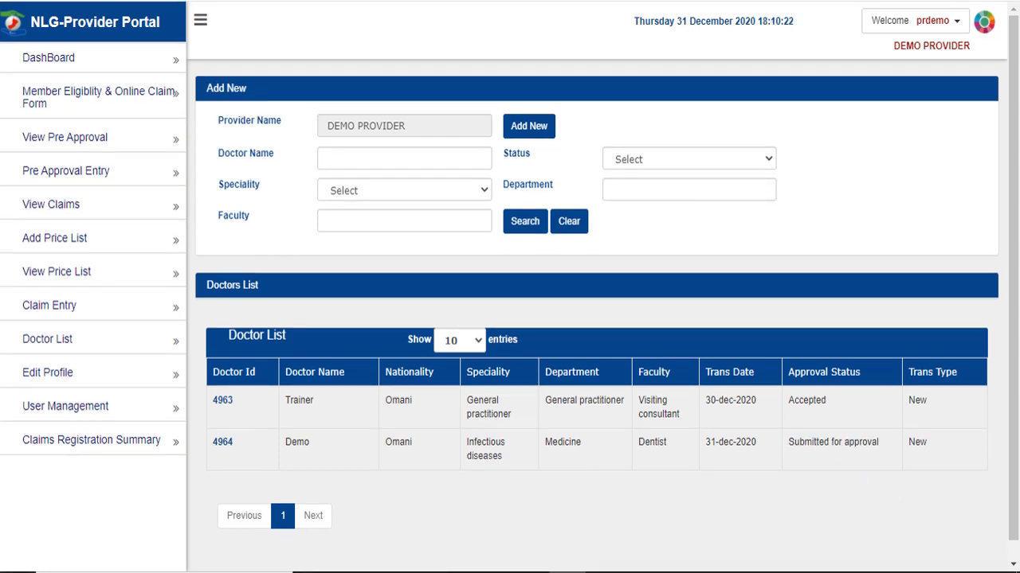
- Check the Status filter options, confirm doctor 4964 shows Accepted, and open its record
{"action": "left_click", "coordinate": [704, 159]}
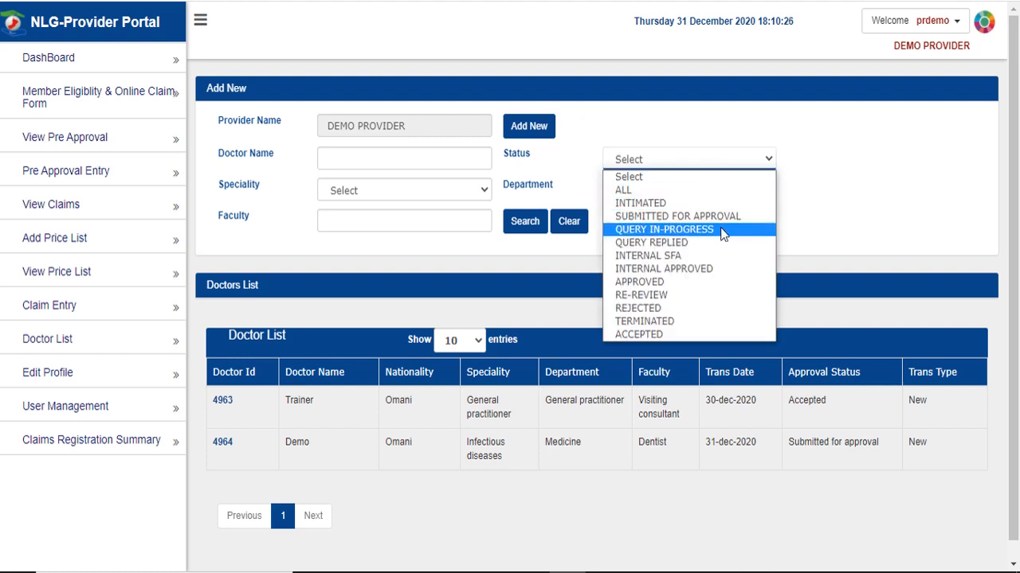
{"action": "left_click", "coordinate": [819, 232]}
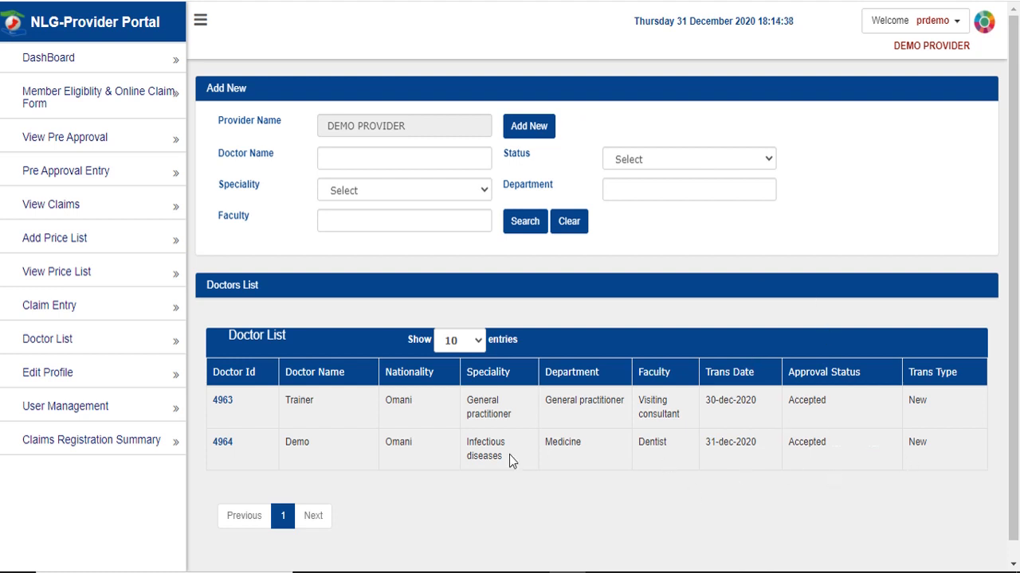
{"action": "double_click", "coordinate": [810, 443]}
{"action": "left_click", "coordinate": [785, 472]}
{"action": "left_click", "coordinate": [223, 442]}
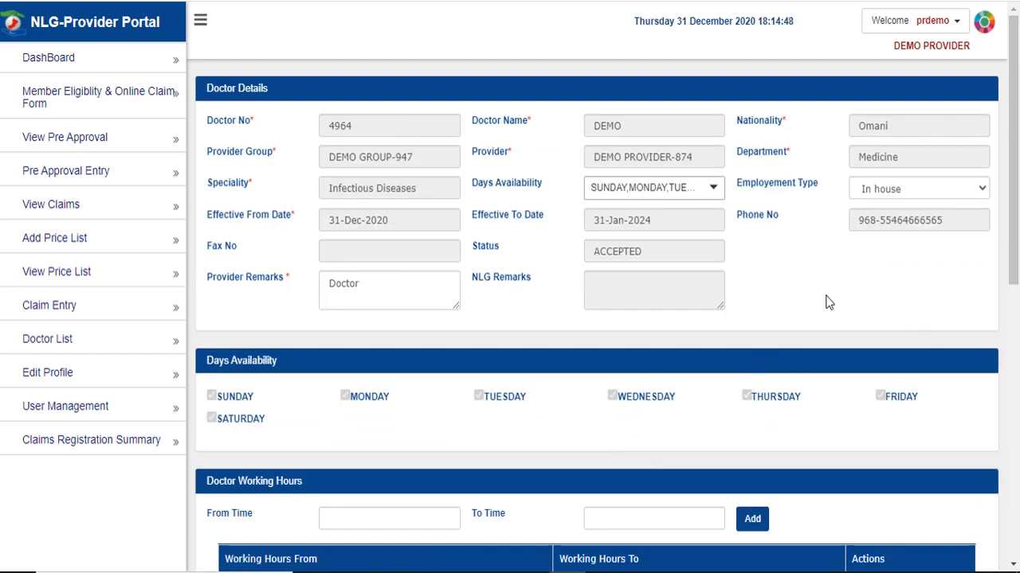
- Cancel doctor 4964's record from the bottom of Doctor Details and acknowledge the request alert
{"action": "scroll", "coordinate": [801, 287], "scroll_direction": "down", "scroll_amount": 4}
{"action": "scroll", "coordinate": [797, 289], "scroll_direction": "down", "scroll_amount": 3}
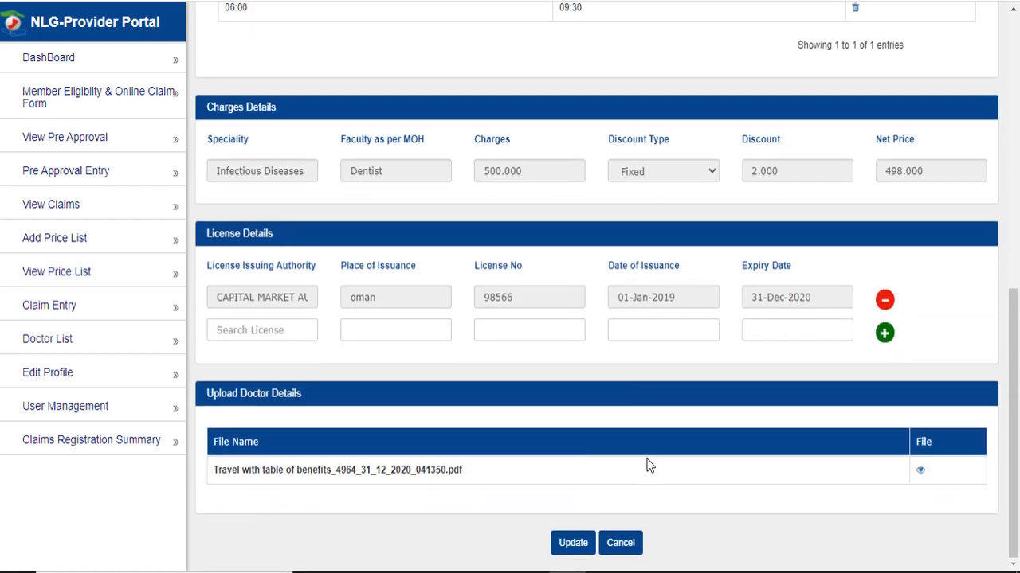
{"action": "left_click", "coordinate": [631, 549]}
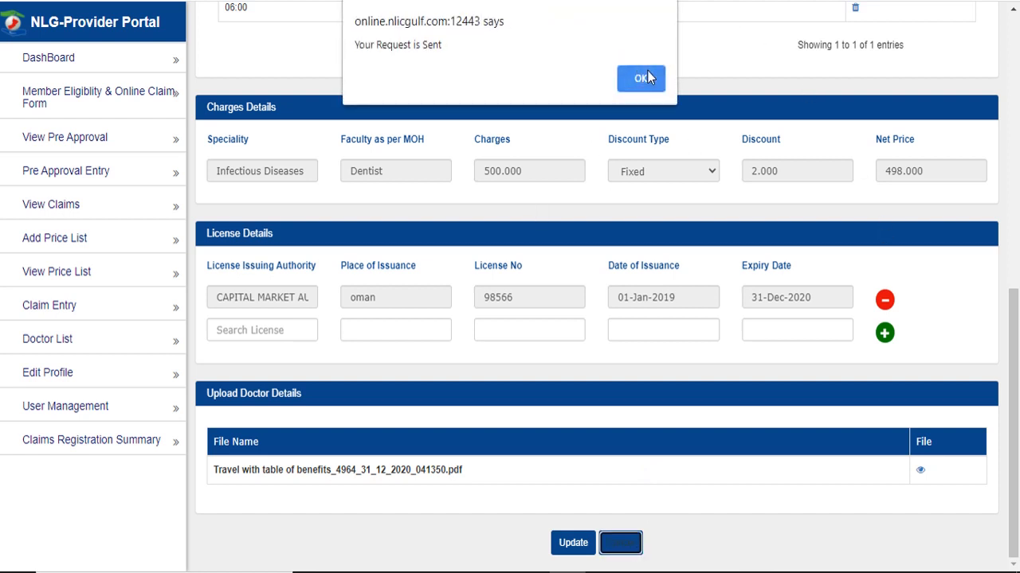
{"action": "left_click", "coordinate": [641, 78]}
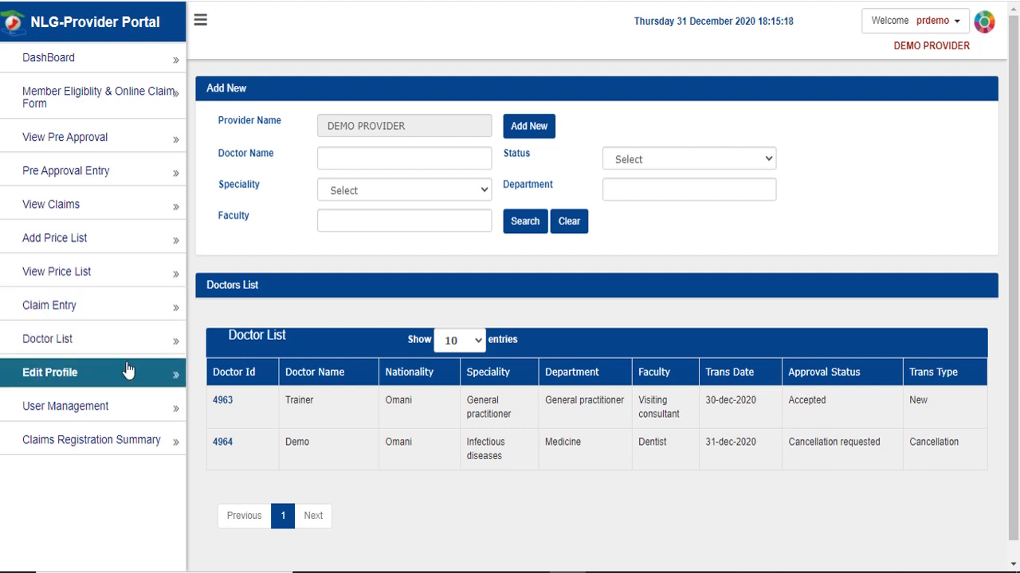
- Edit the provider profile and enter OMAN as the Branch
{"action": "left_click", "coordinate": [127, 372]}
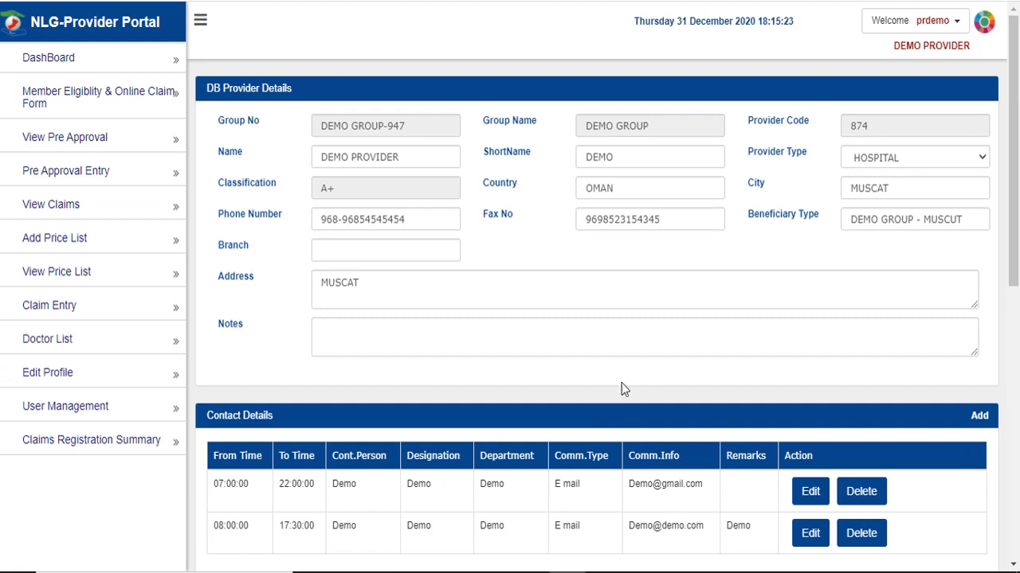
{"action": "left_click", "coordinate": [370, 250]}
{"action": "type", "text": "OMAN"}
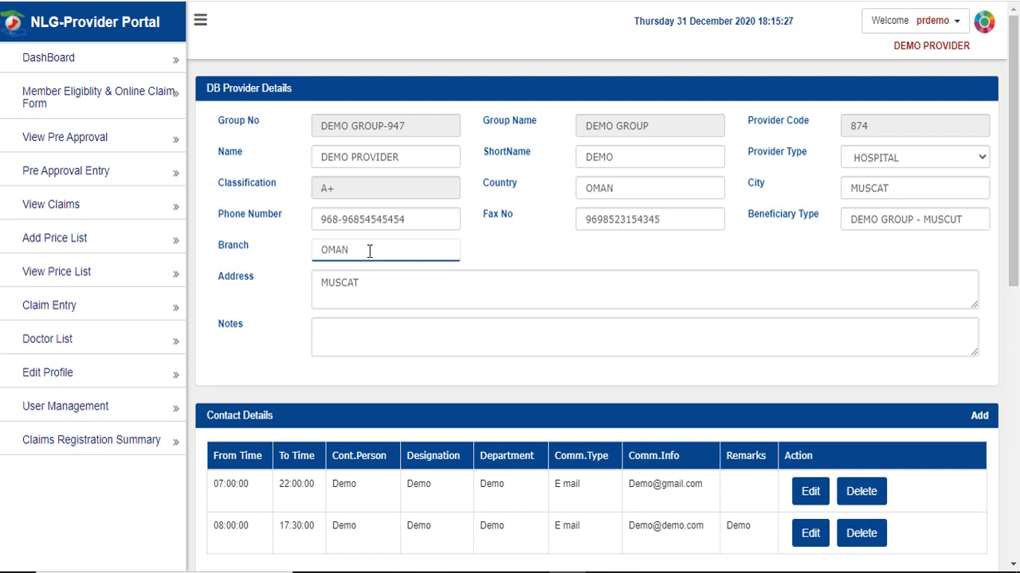
{"action": "left_click", "coordinate": [396, 329]}
- Update the provider details and acknowledge the success message
{"action": "scroll", "coordinate": [266, 364], "scroll_direction": "down", "scroll_amount": 3}
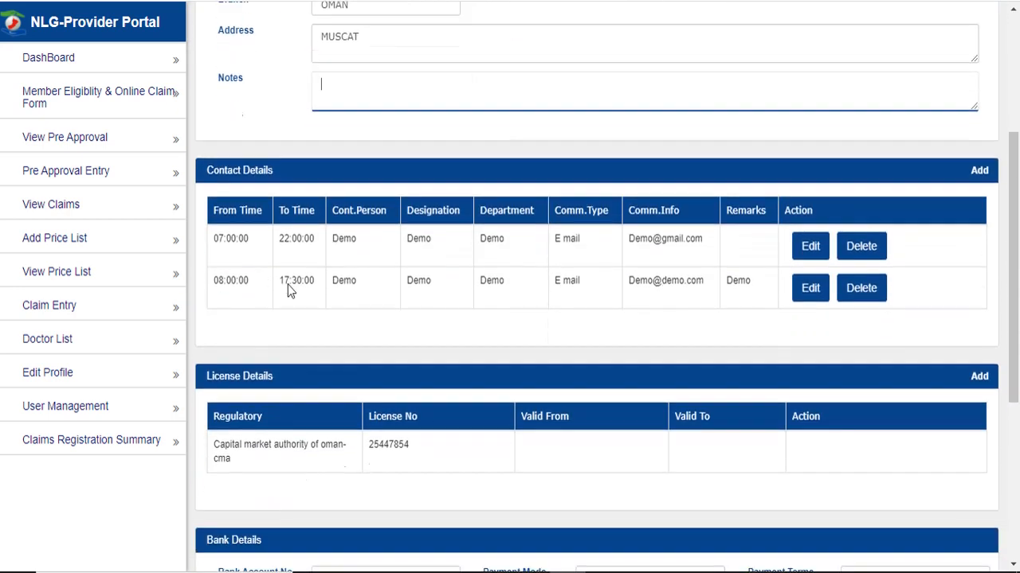
{"action": "scroll", "coordinate": [387, 253], "scroll_direction": "down", "scroll_amount": 2}
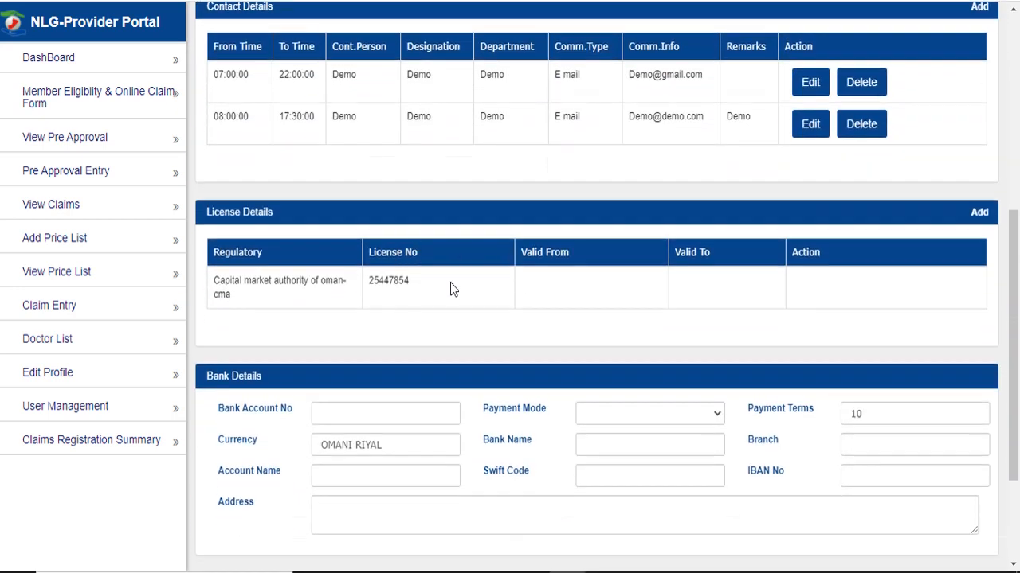
{"action": "scroll", "coordinate": [398, 414], "scroll_direction": "down", "scroll_amount": 2}
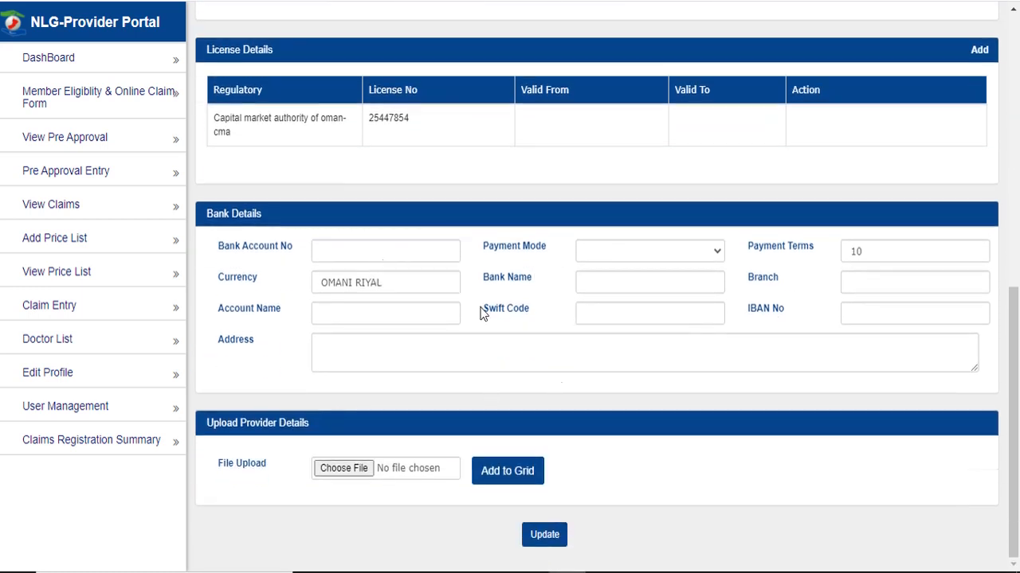
{"action": "scroll", "coordinate": [519, 319], "scroll_direction": "up", "scroll_amount": 5}
{"action": "scroll", "coordinate": [516, 317], "scroll_direction": "up", "scroll_amount": 2}
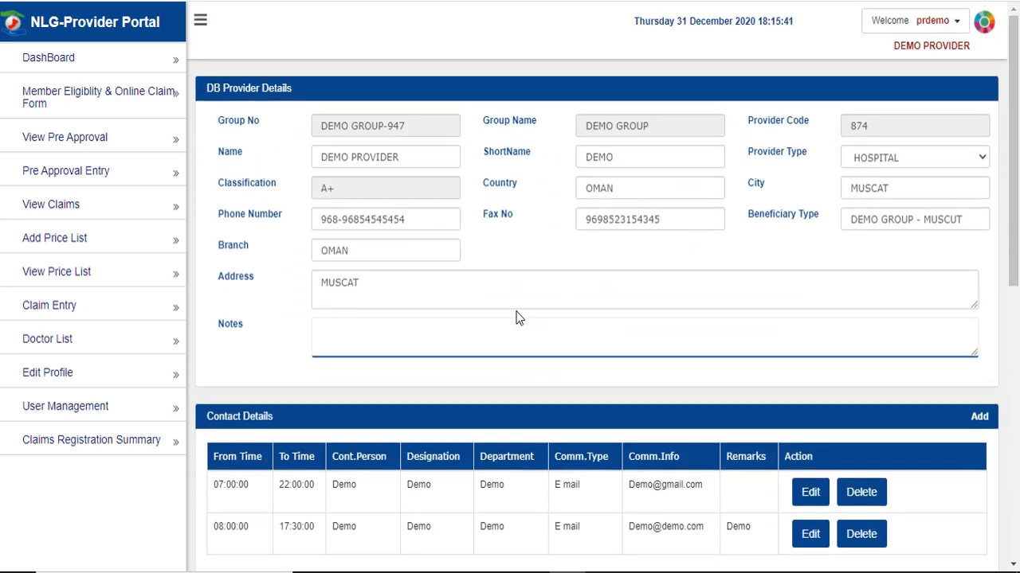
{"action": "scroll", "coordinate": [516, 317], "scroll_direction": "down", "scroll_amount": 4}
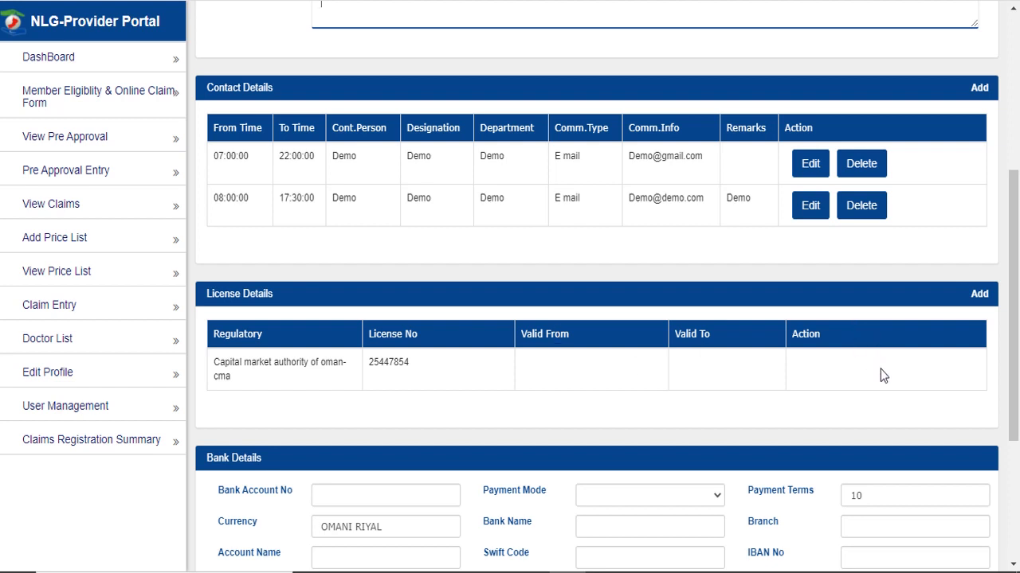
{"action": "scroll", "coordinate": [881, 374], "scroll_direction": "down", "scroll_amount": 3}
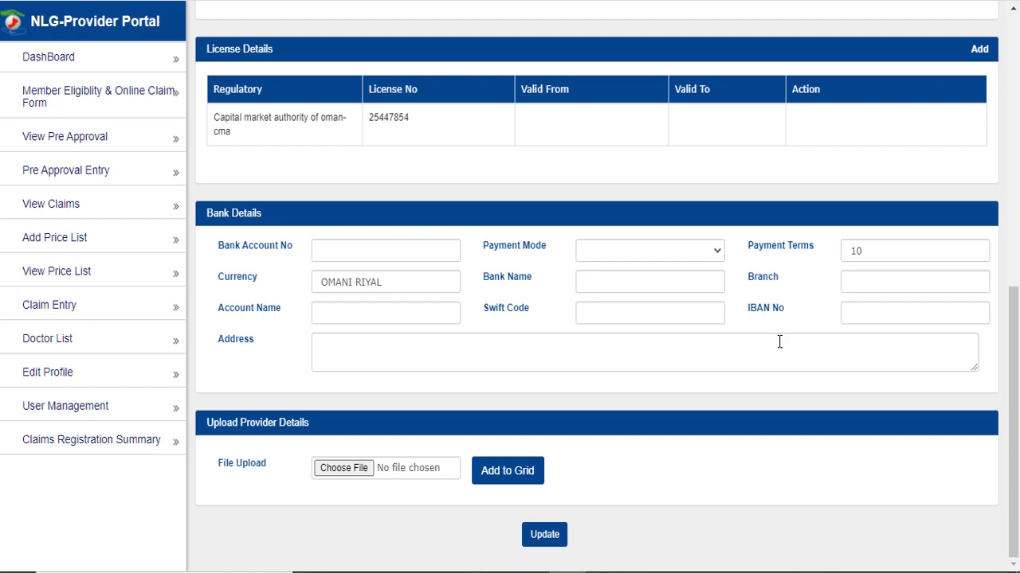
{"action": "left_click", "coordinate": [559, 548]}
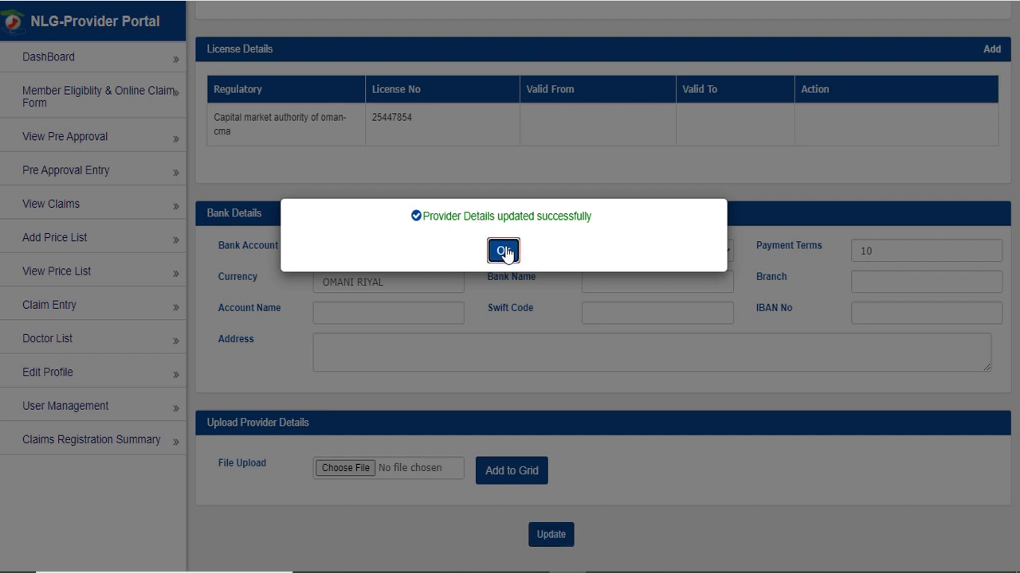
{"action": "left_click", "coordinate": [505, 253]}
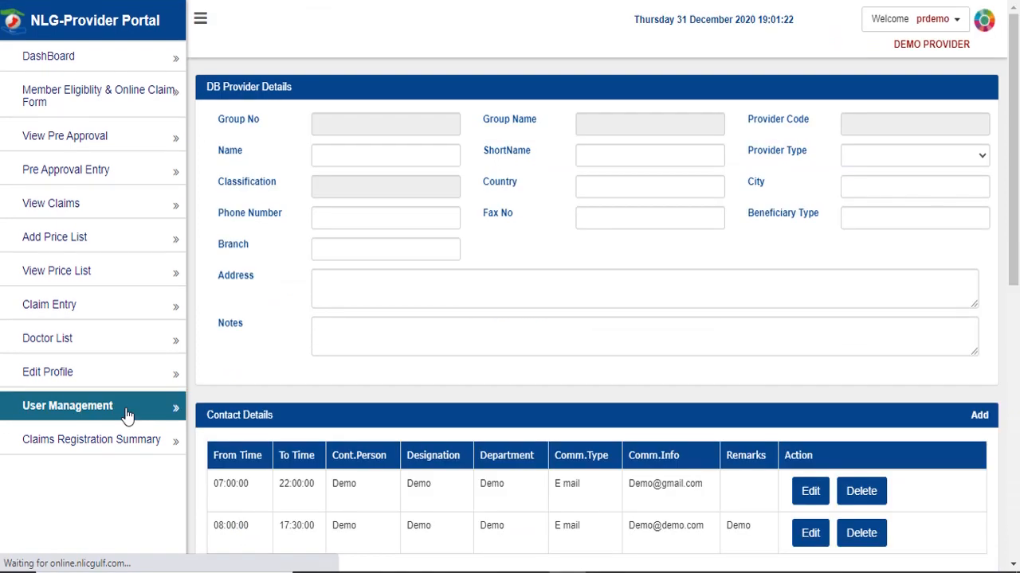
- Review the User Management current, new and confirm password fields, then open the Claims Registration Summary
{"action": "left_click", "coordinate": [127, 416]}
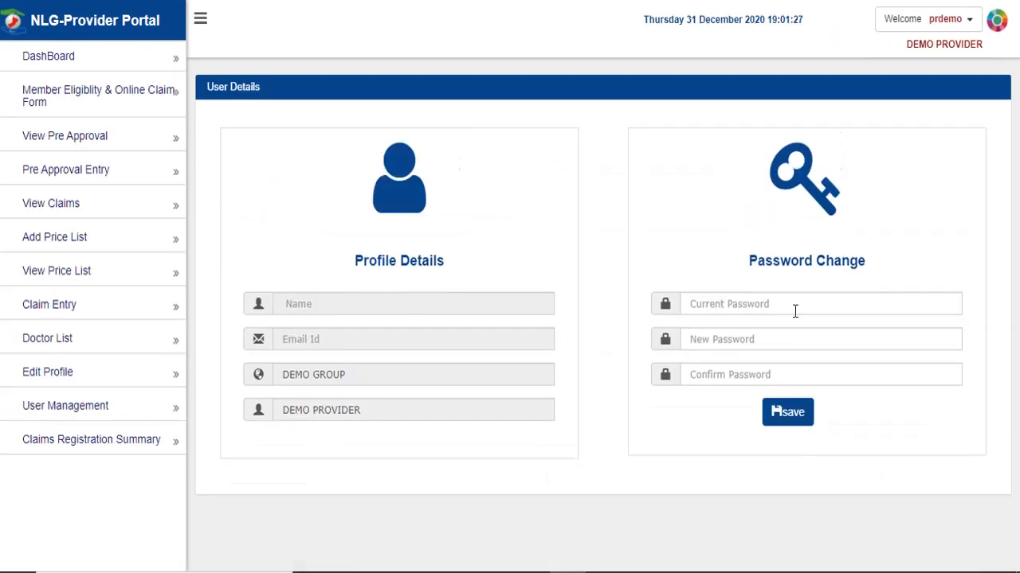
{"action": "left_click", "coordinate": [747, 304]}
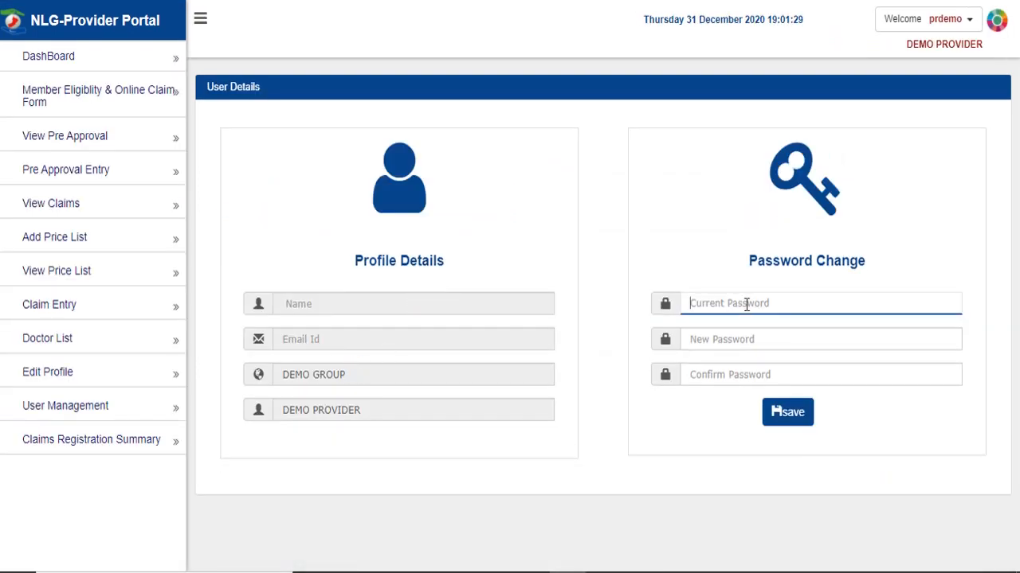
{"action": "left_click", "coordinate": [735, 337]}
{"action": "left_click", "coordinate": [733, 377]}
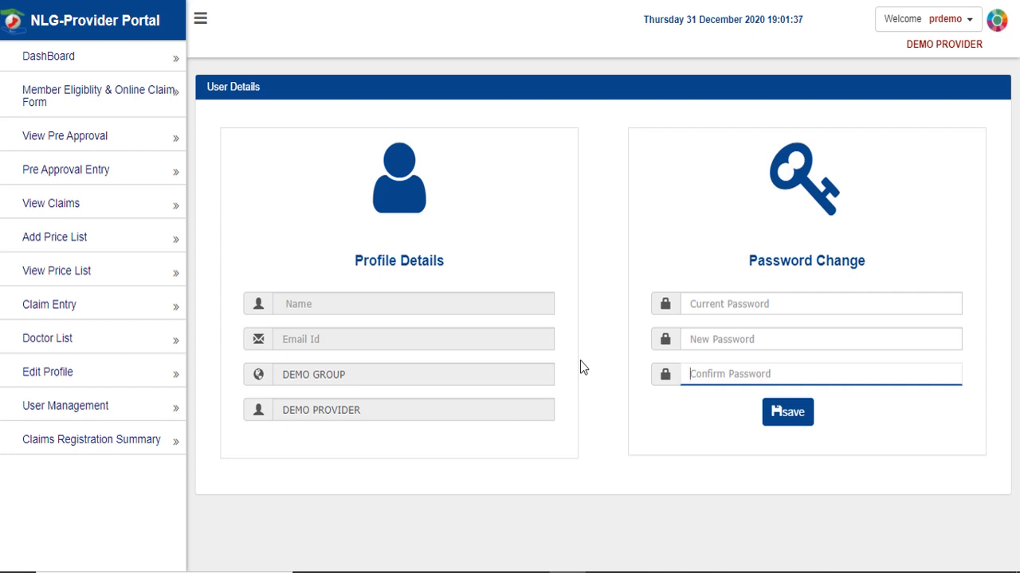
{"action": "left_click", "coordinate": [127, 440]}
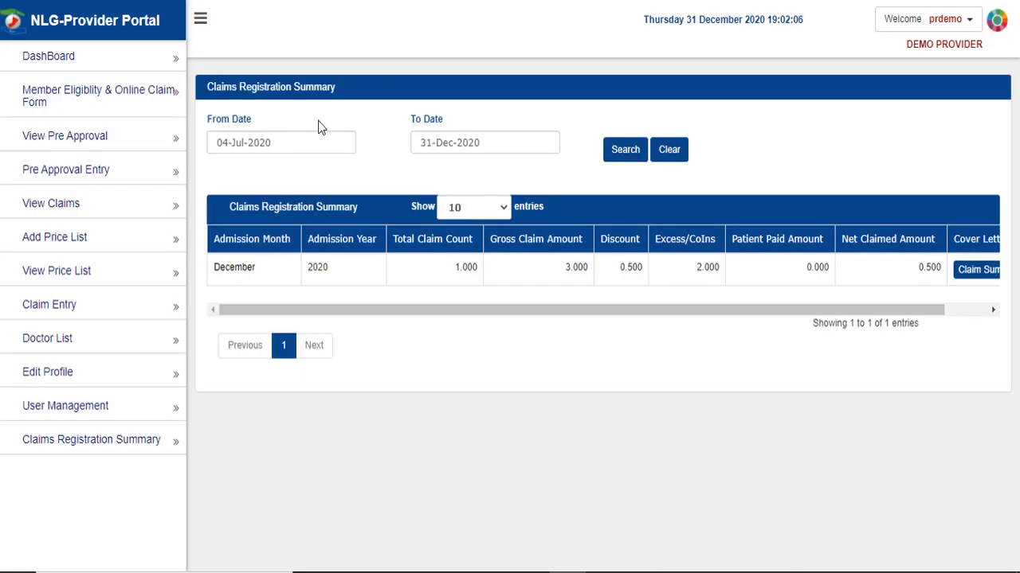
- Search claims dated 04-Jul-2020 to 31-Dec-2020
{"action": "triple_click", "coordinate": [237, 121]}
{"action": "left_click", "coordinate": [454, 119]}
{"action": "left_click", "coordinate": [613, 157]}
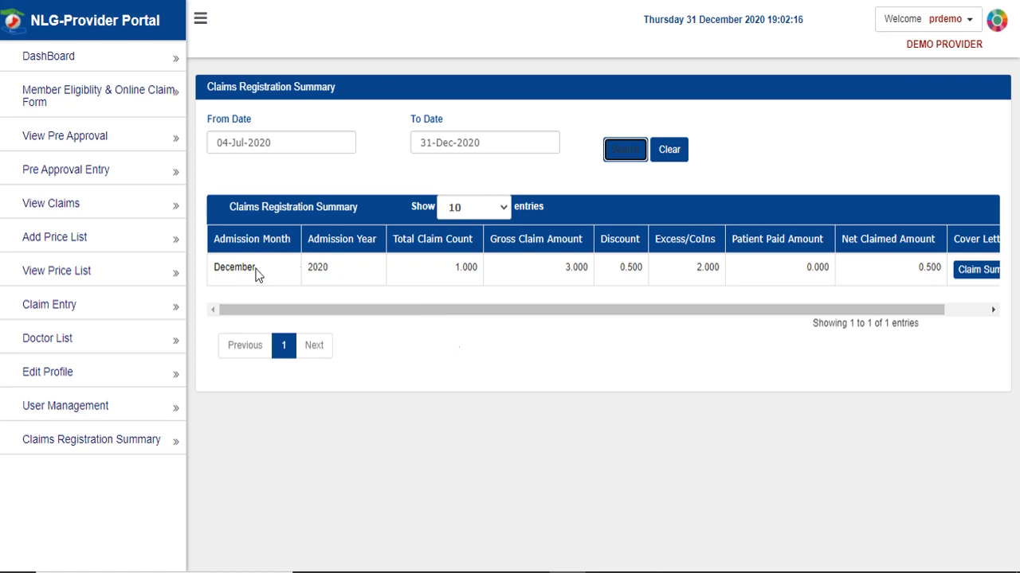
- View the December 2020 Claim Summary cover letter, then return to the portal
{"action": "left_click_drag", "start_coordinate": [874, 309], "coordinate": [916, 309]}
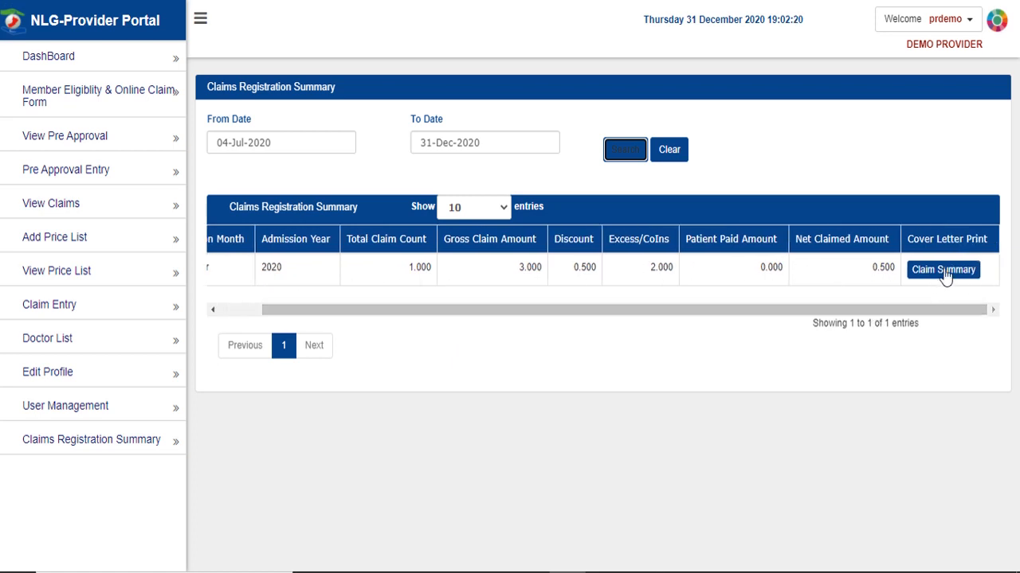
{"action": "left_click", "coordinate": [944, 271]}
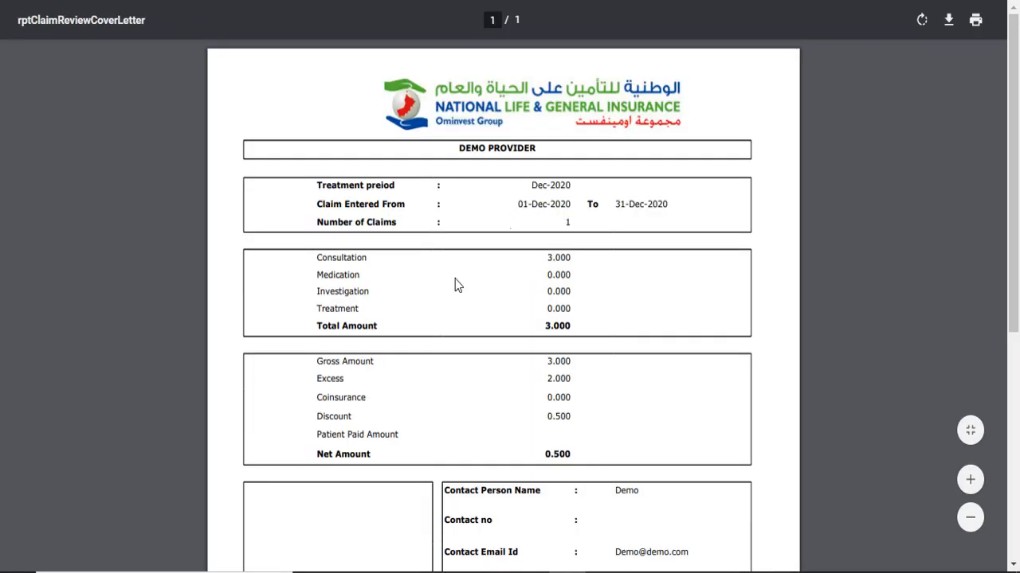
{"action": "scroll", "coordinate": [464, 279], "scroll_direction": "down", "scroll_amount": 6}
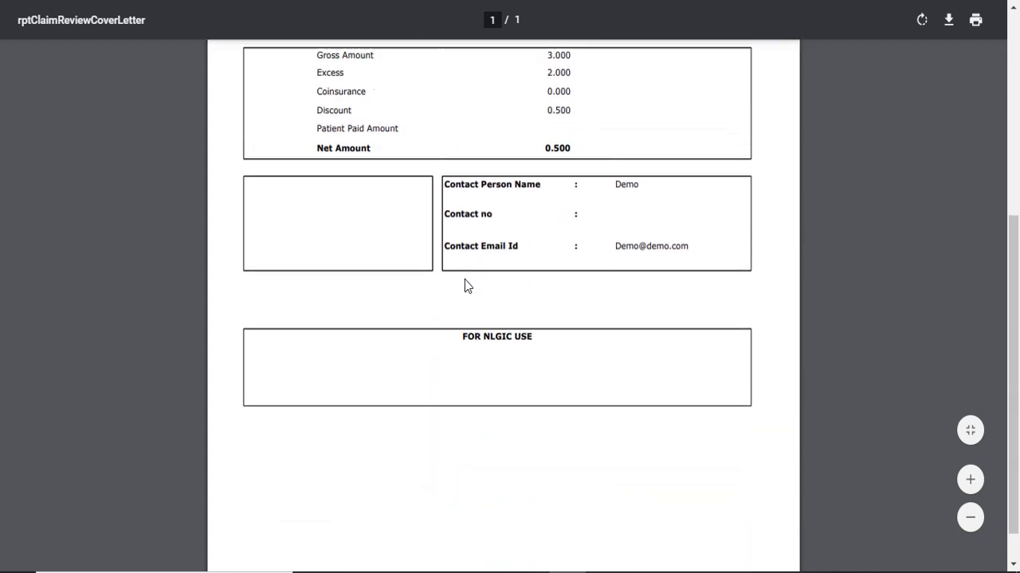
{"action": "scroll", "coordinate": [464, 280], "scroll_direction": "up", "scroll_amount": 6}
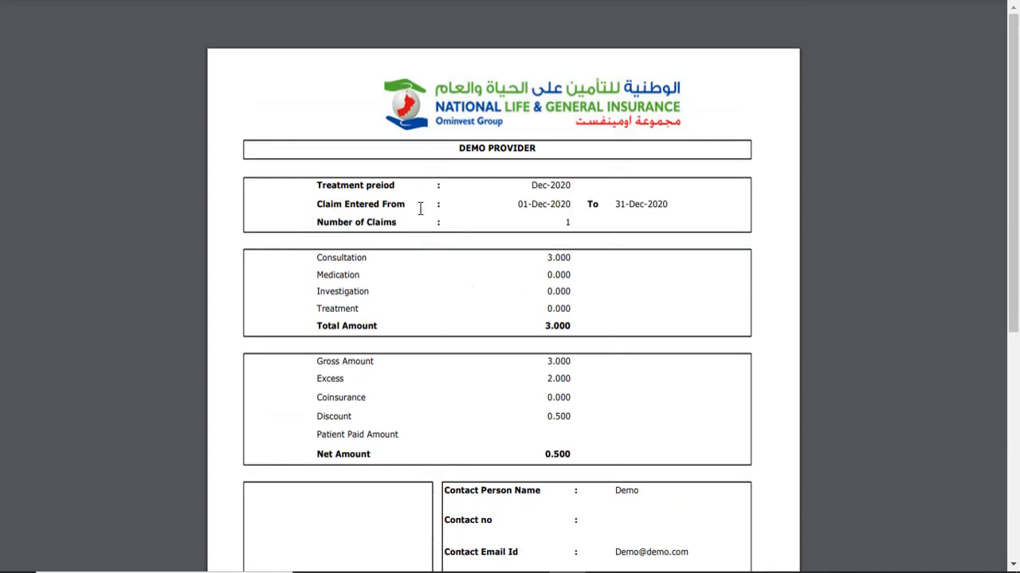
{"action": "key", "text": "alt+Left"}
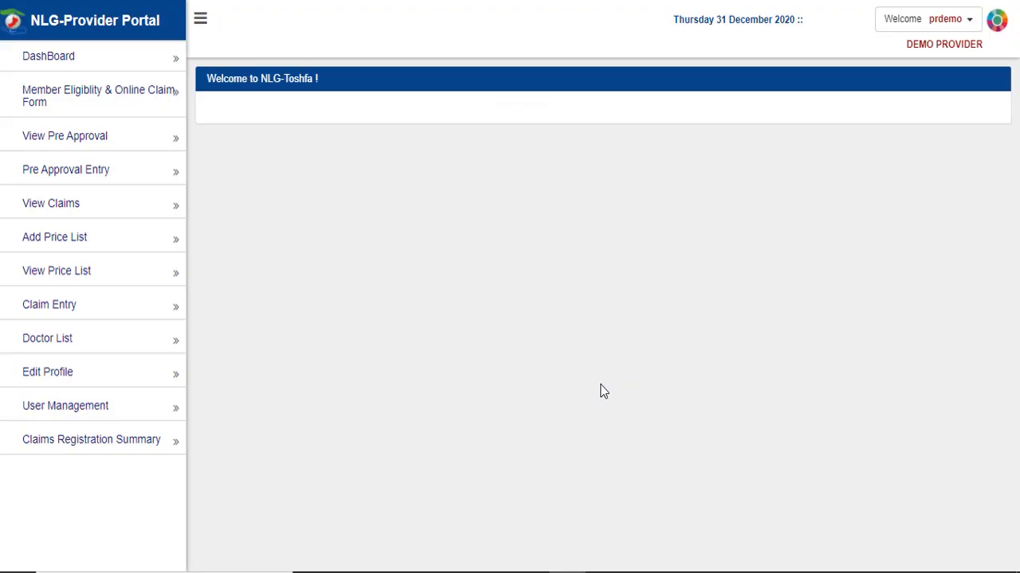